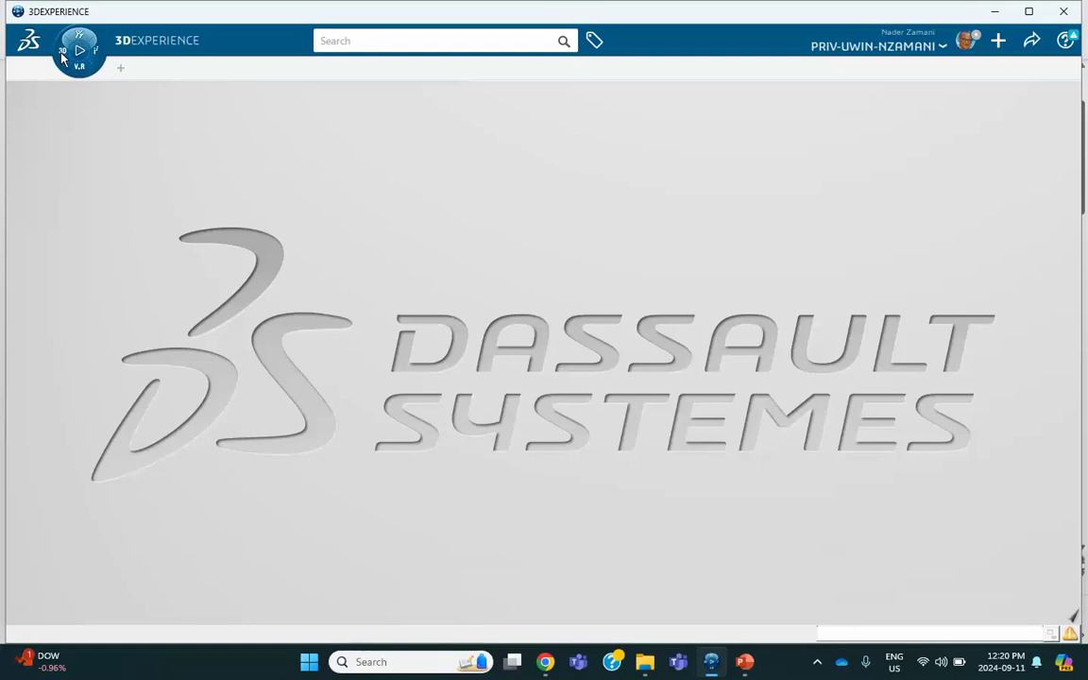
Step: Start a new shape in Generative Shape Design and open a sketch on the yz plane
click(74, 47)
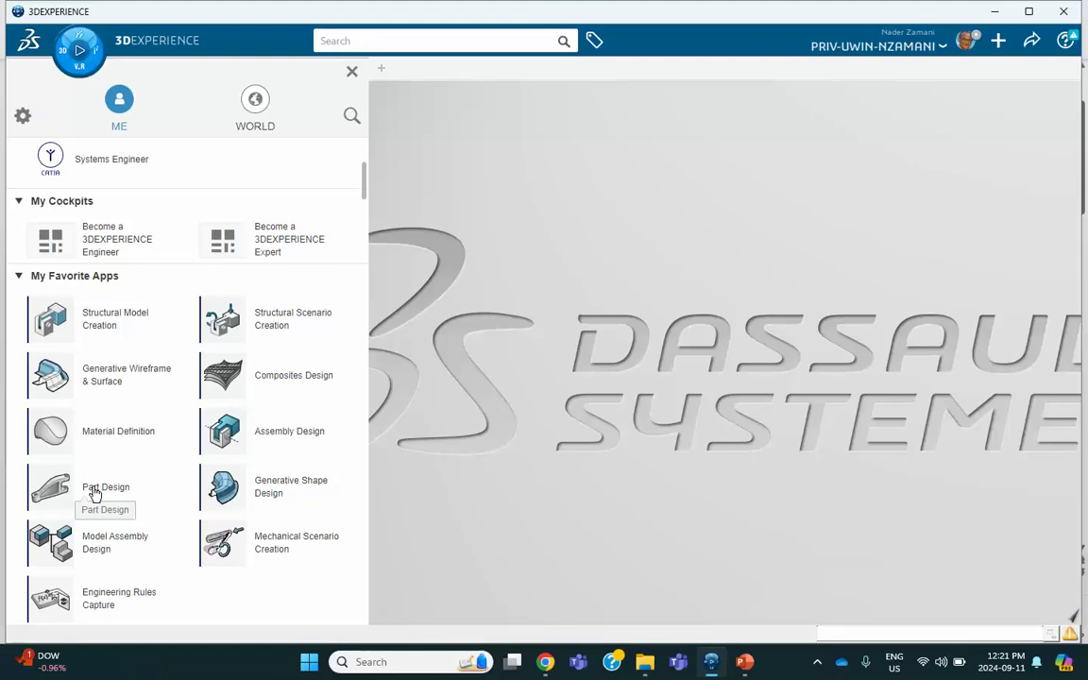
click(252, 492)
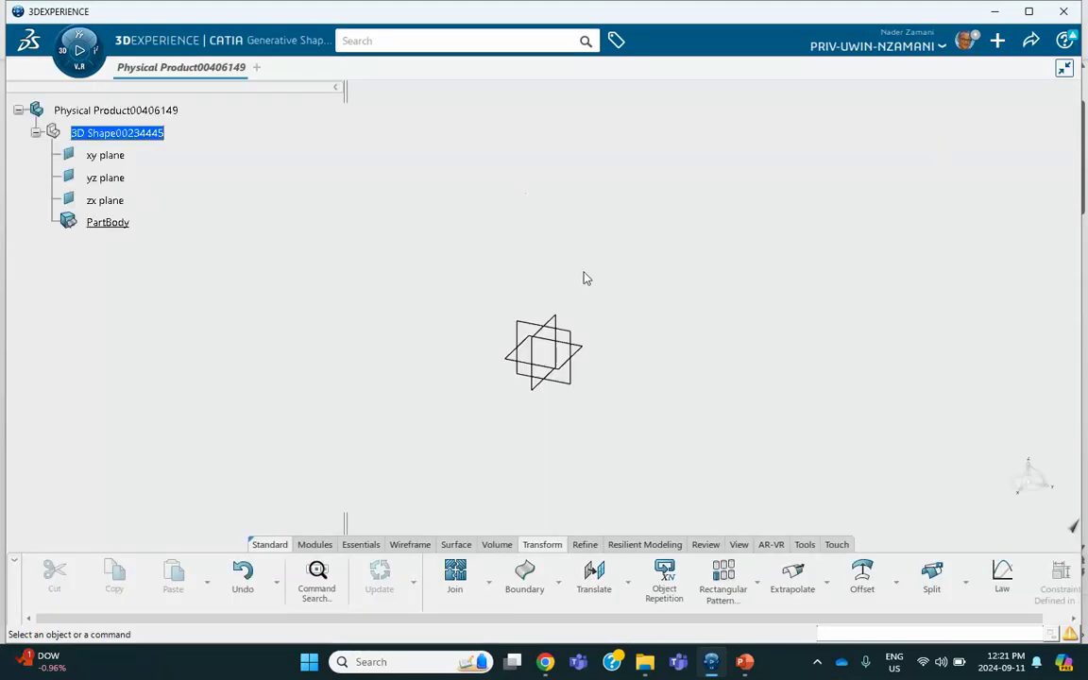
click(573, 340)
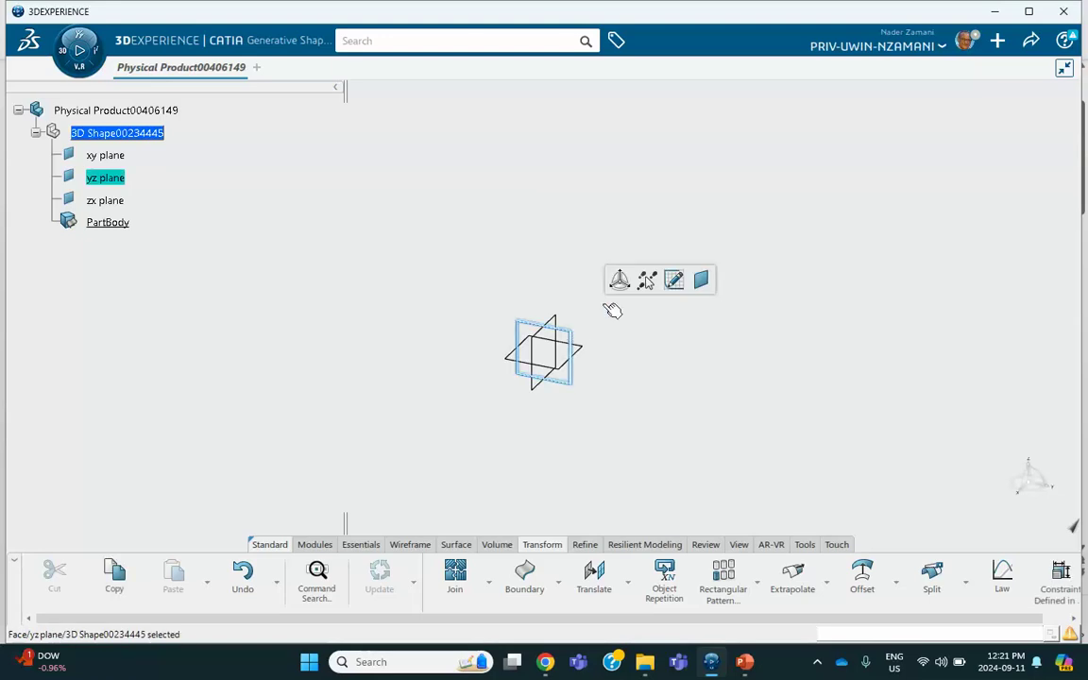
click(672, 281)
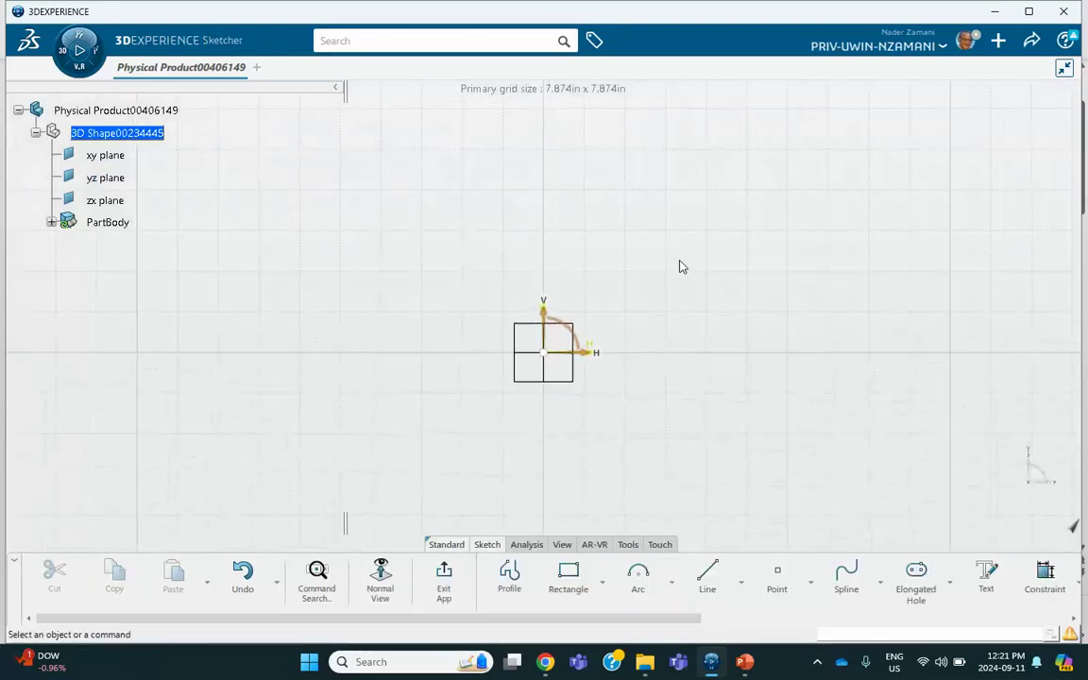
Step: Sketch a vertical line about 4.2 in long upward from the origin and an inclined line rising rightward from its upper end
click(708, 582)
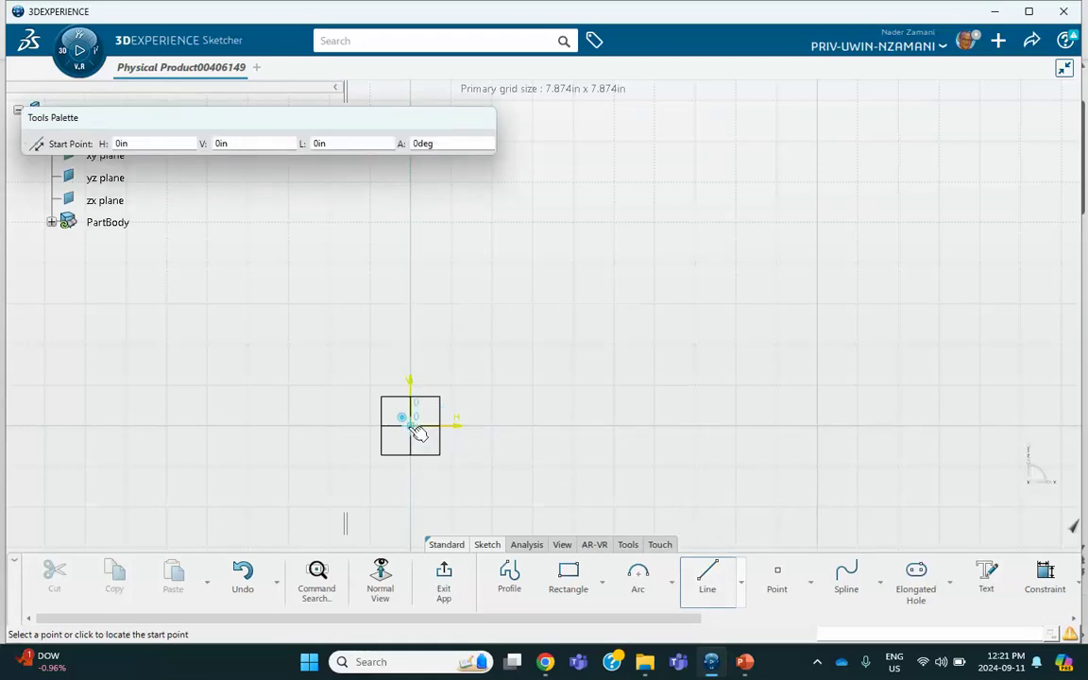
click(417, 430)
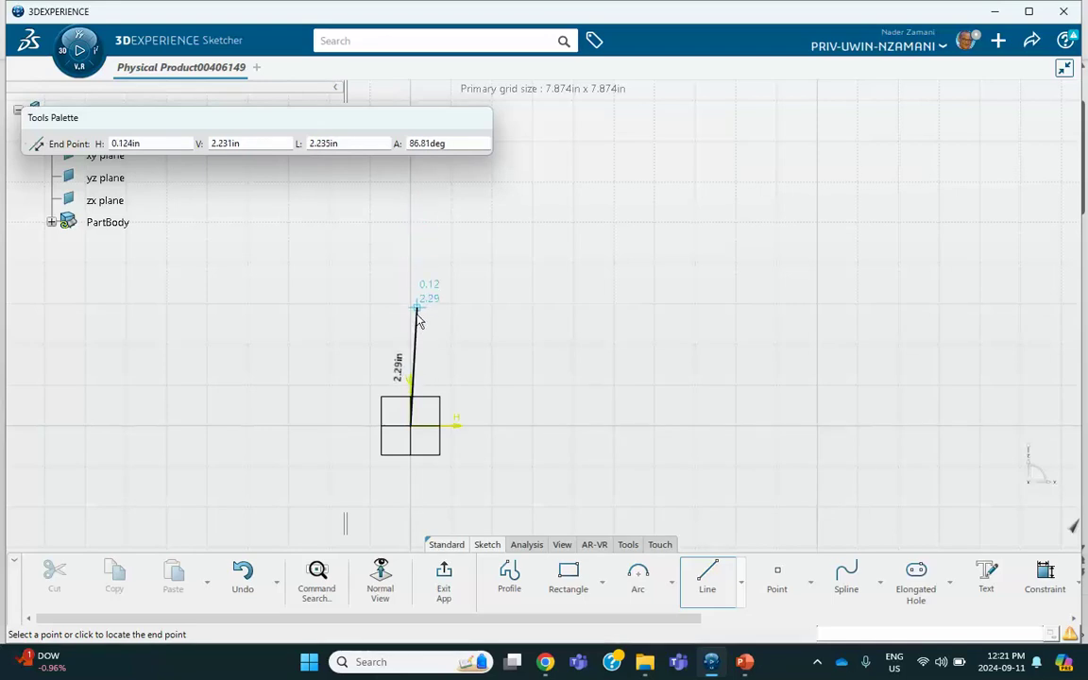
click(411, 210)
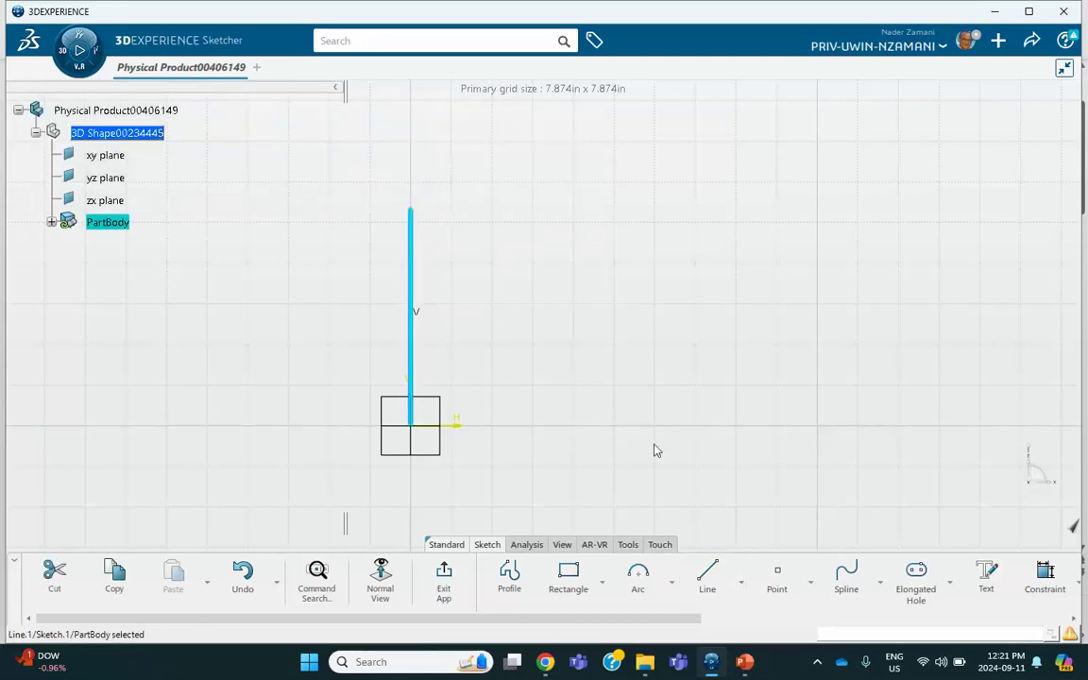
click(709, 576)
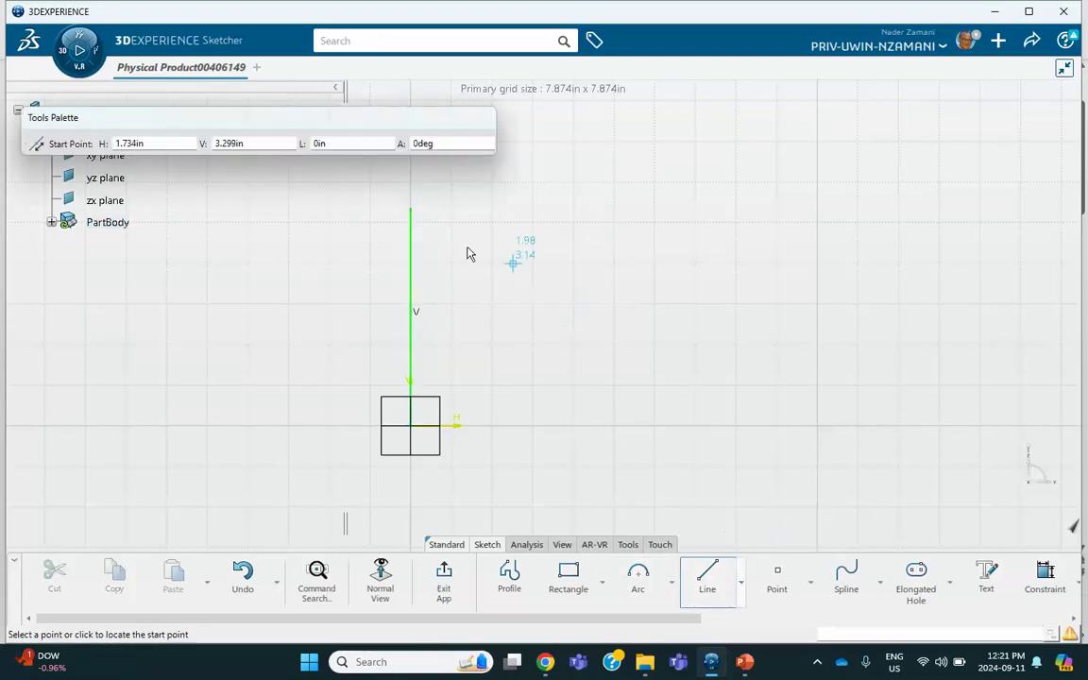
click(411, 208)
click(586, 121)
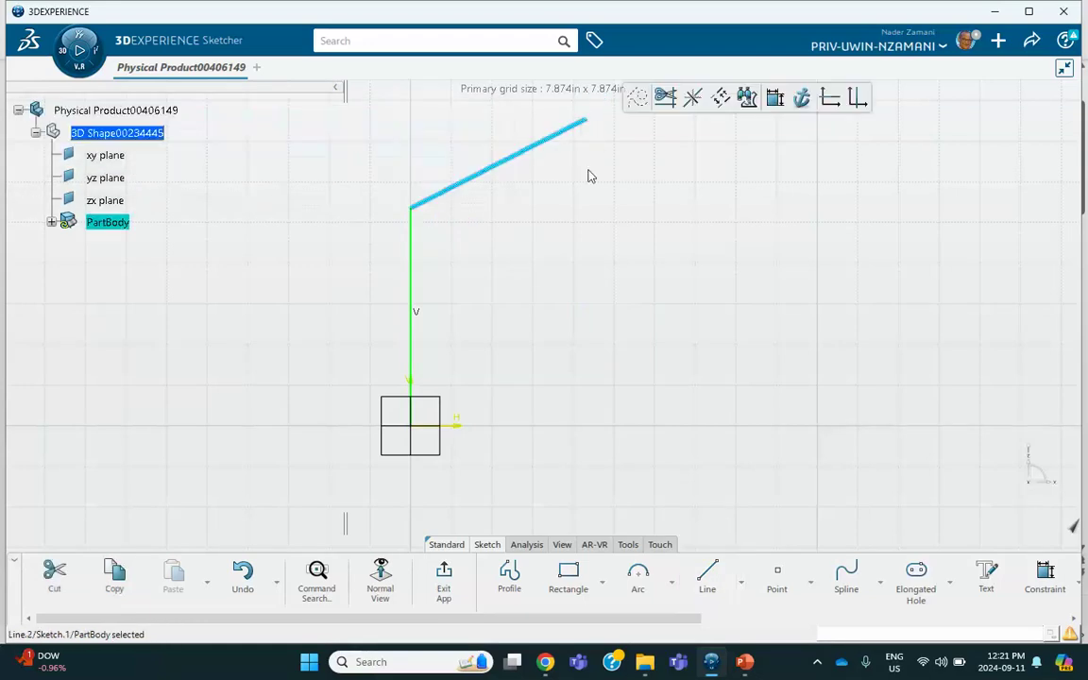
middle_drag(588, 175, 610, 334)
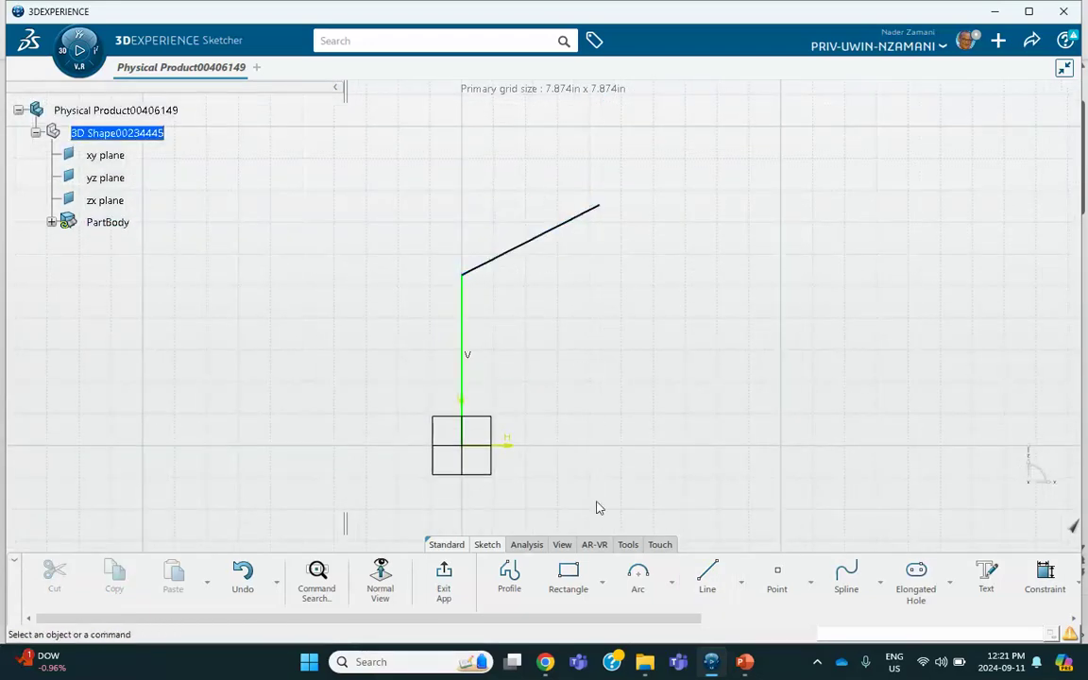
Step: Dimension the vertical line's length as 10 in and accept scaling all sketch elements by the same factor
click(1045, 578)
click(474, 328)
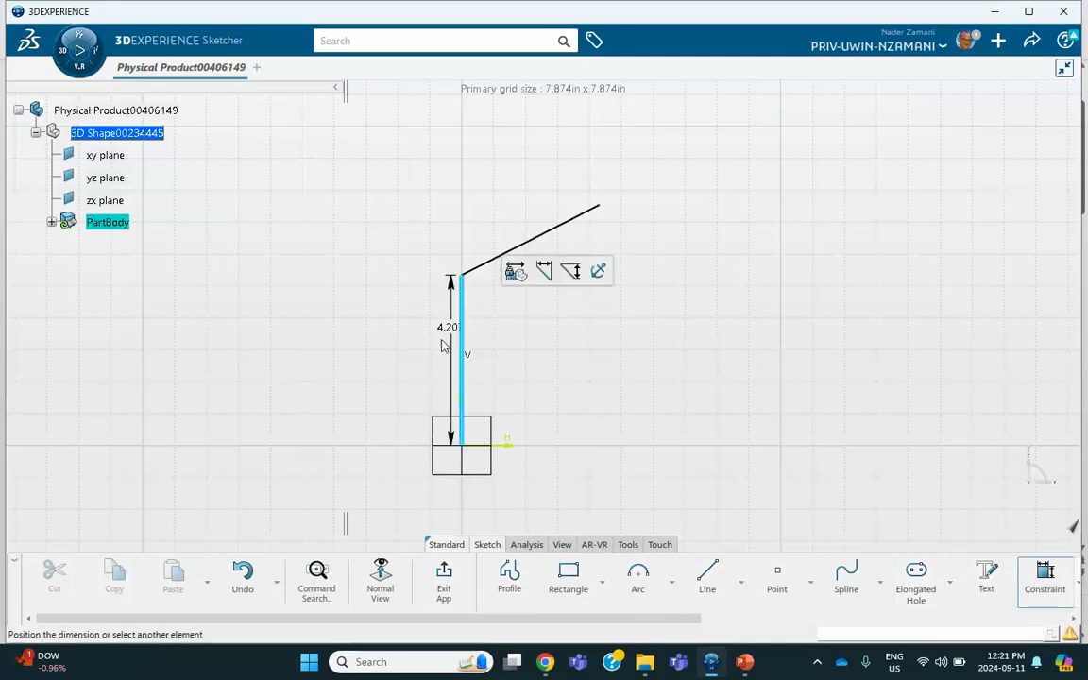
click(436, 352)
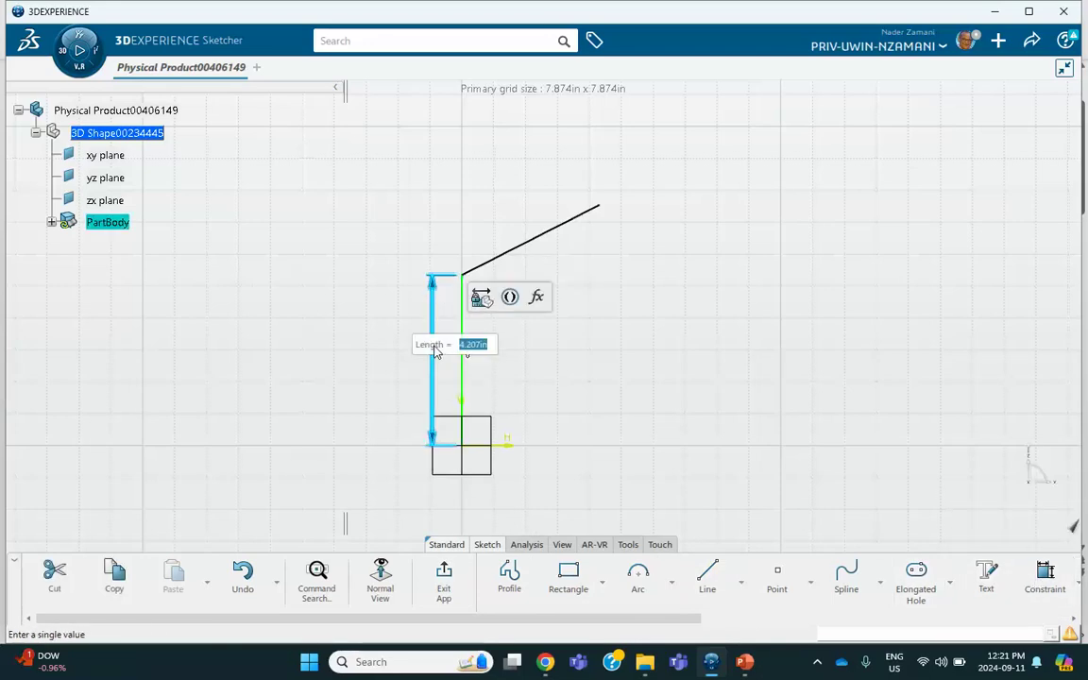
text(10)
key(Return)
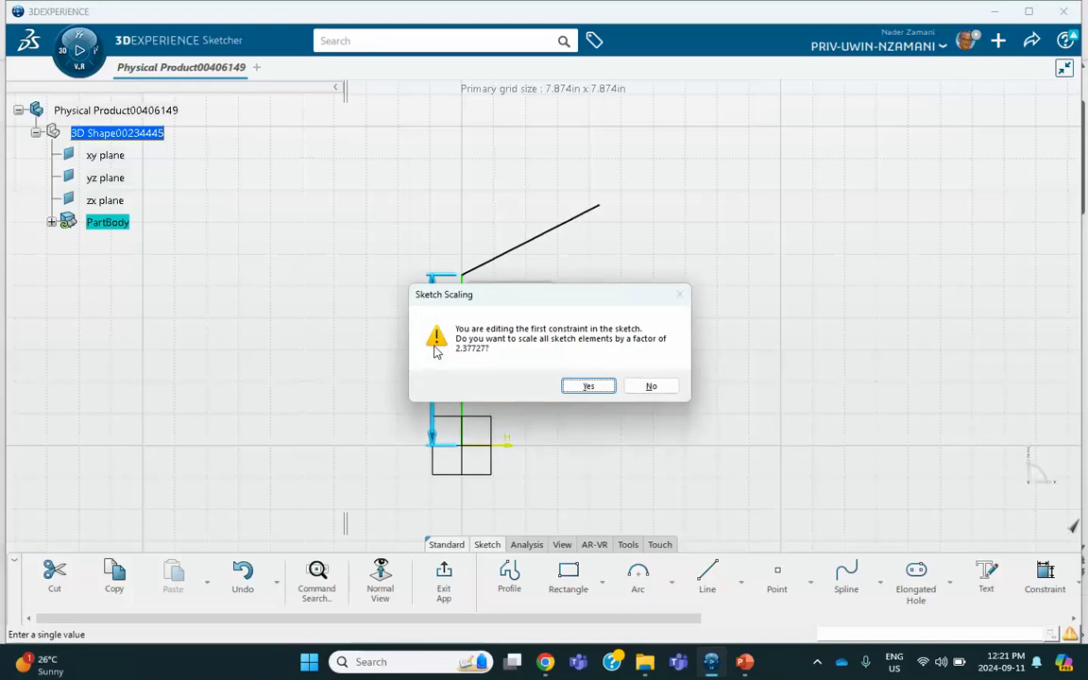
click(599, 385)
Step: Dimension the inclined line's length and set it to 10 in
mouse_move(591, 372)
middle_down()
mouse_move(537, 248)
mouse_move(596, 313)
mouse_move(548, 312)
middle_up()
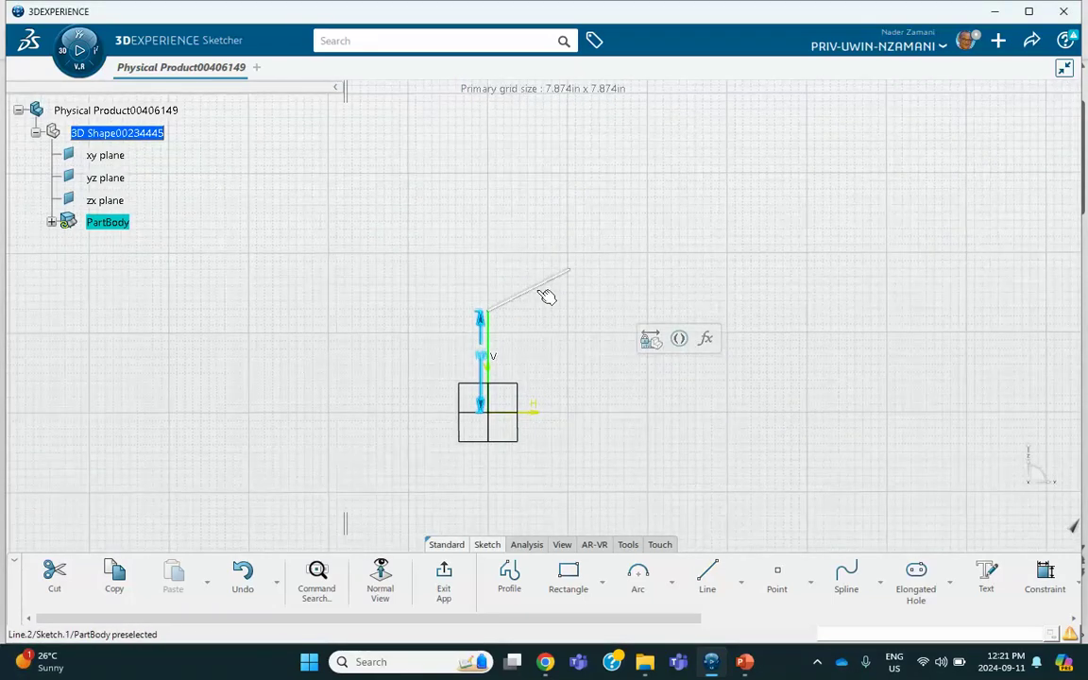
click(547, 296)
click(654, 217)
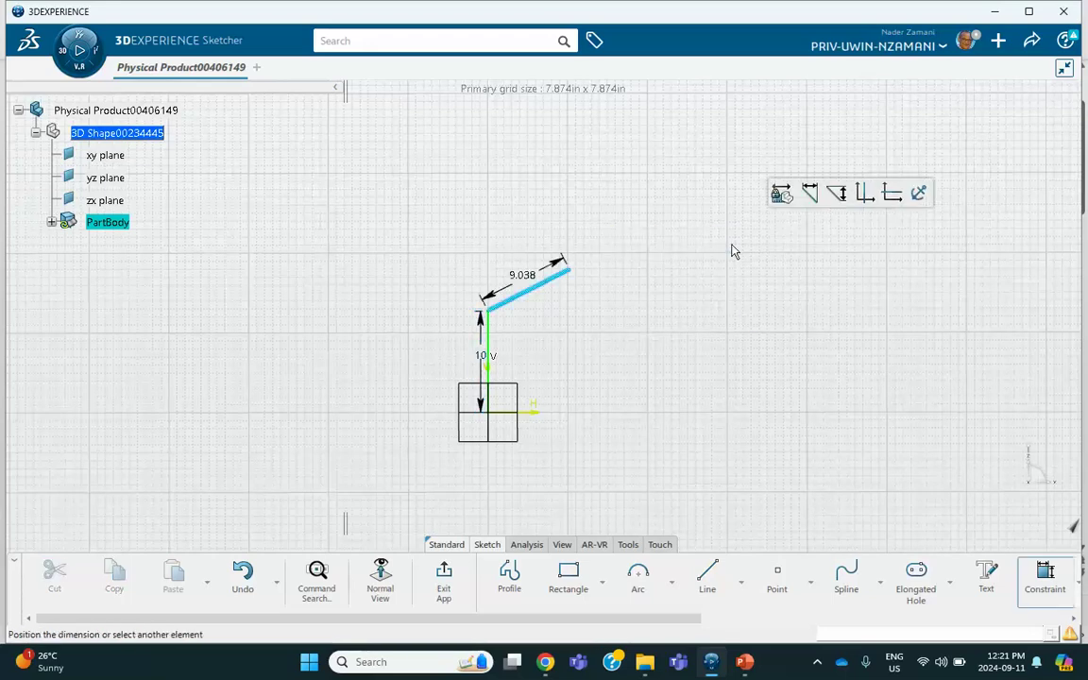
click(532, 221)
text(1)
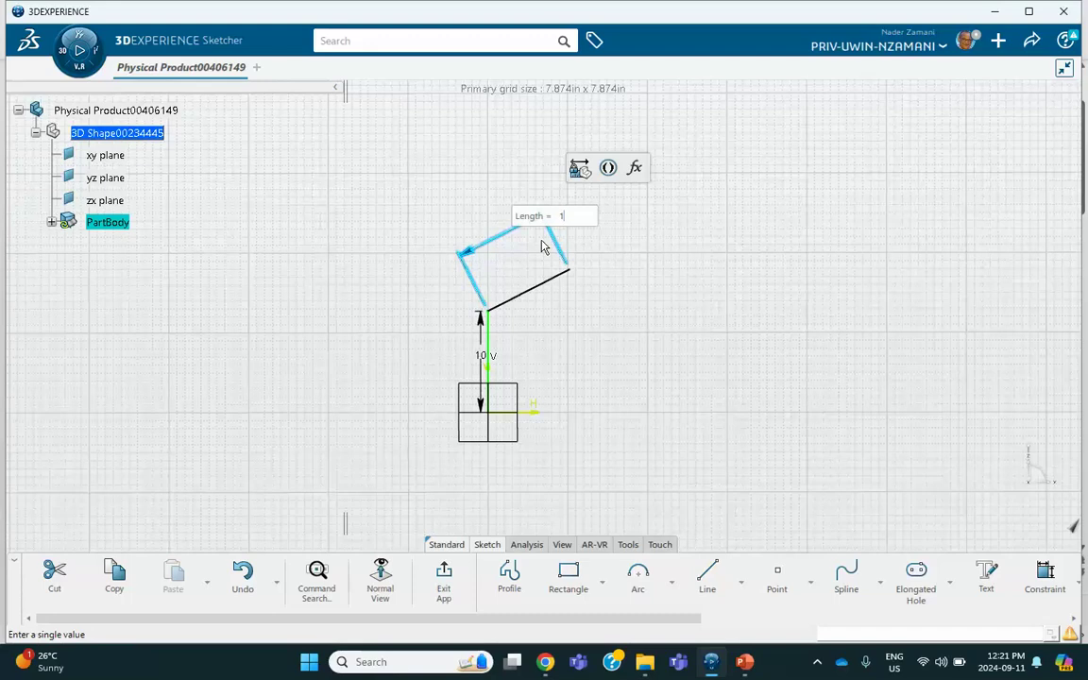
text(0)
key(Return)
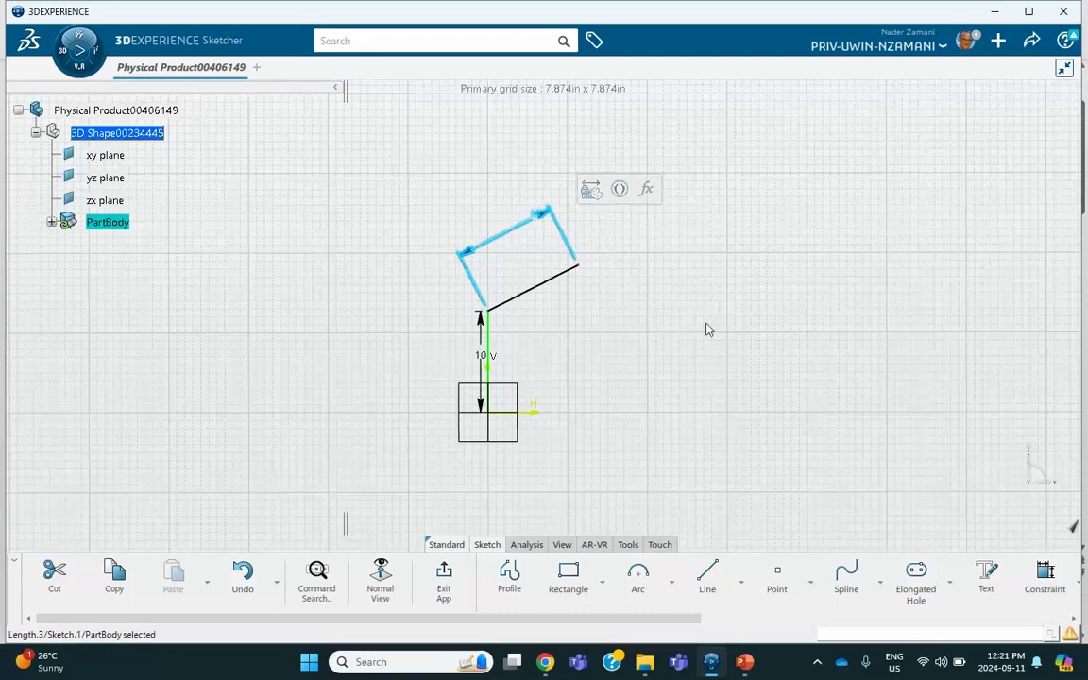
click(708, 329)
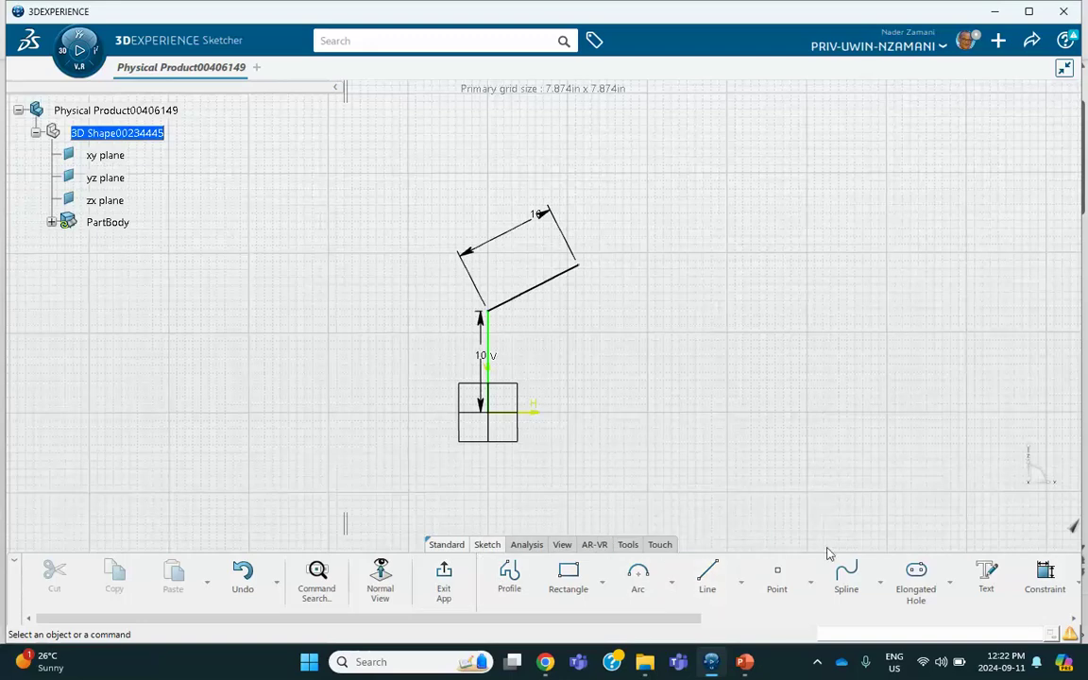
Step: Constrain the angle between the inclined line and the vertical direction to 45 degrees
click(1045, 576)
click(539, 290)
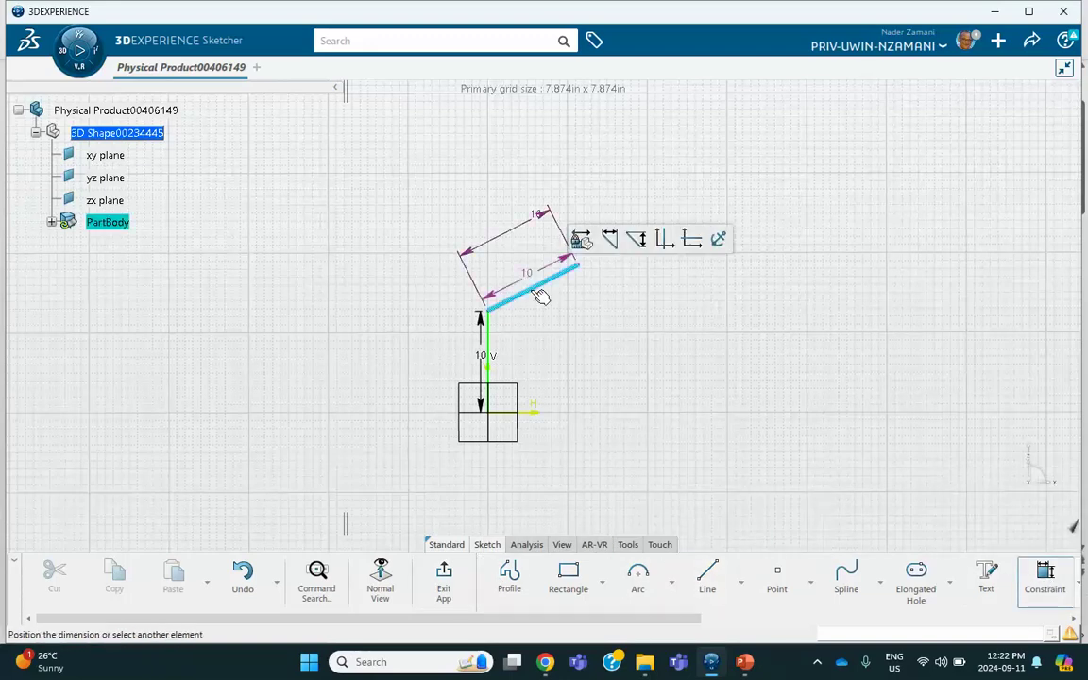
click(489, 326)
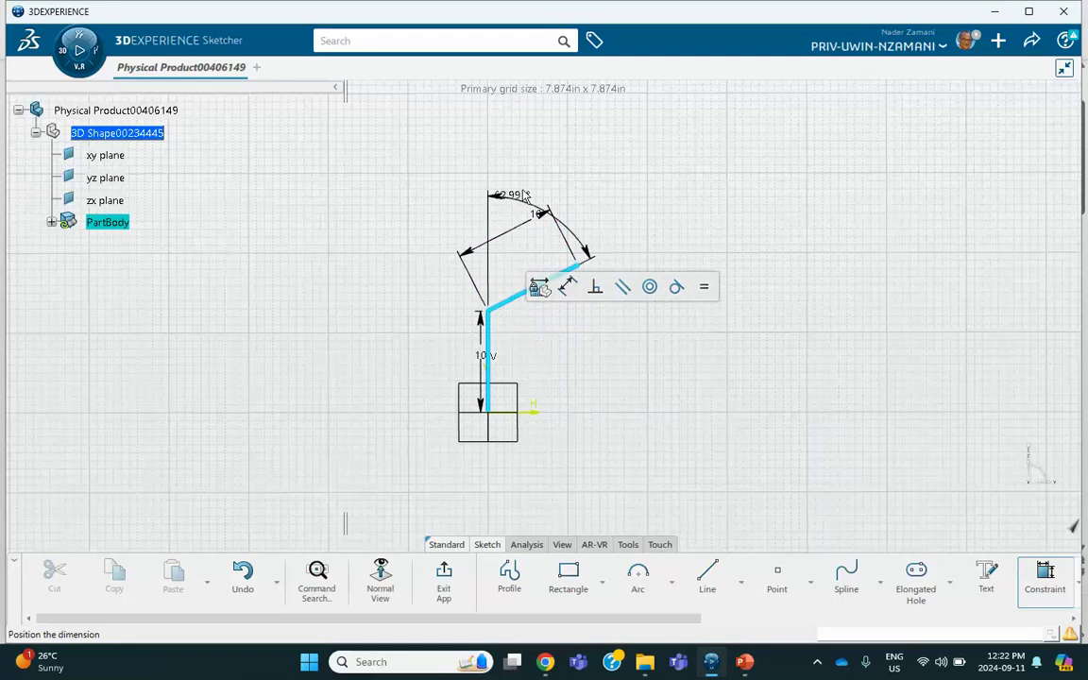
click(551, 154)
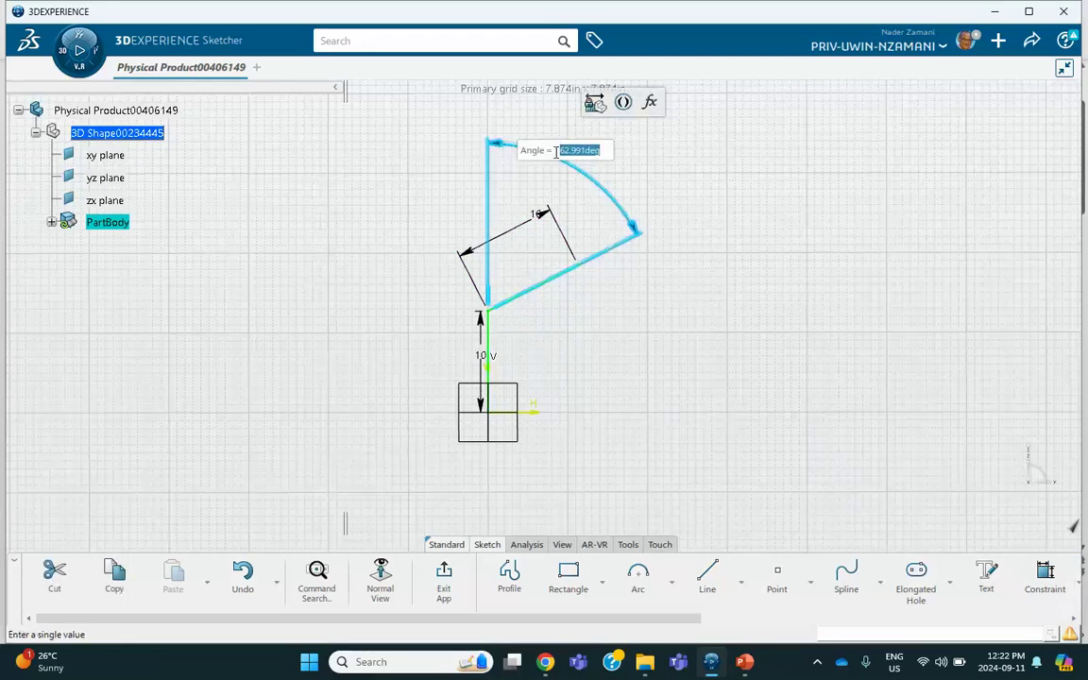
text(45)
key(Return)
click(690, 244)
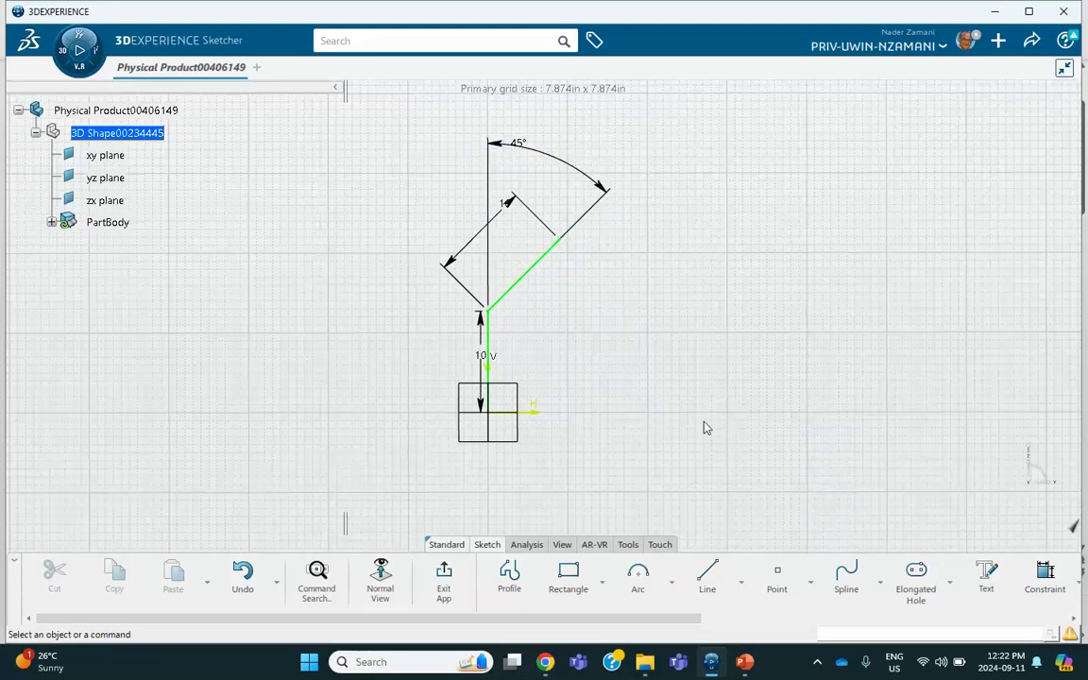
Step: Exit the sketch and return to the 3D view of the two-line wireframe
click(443, 576)
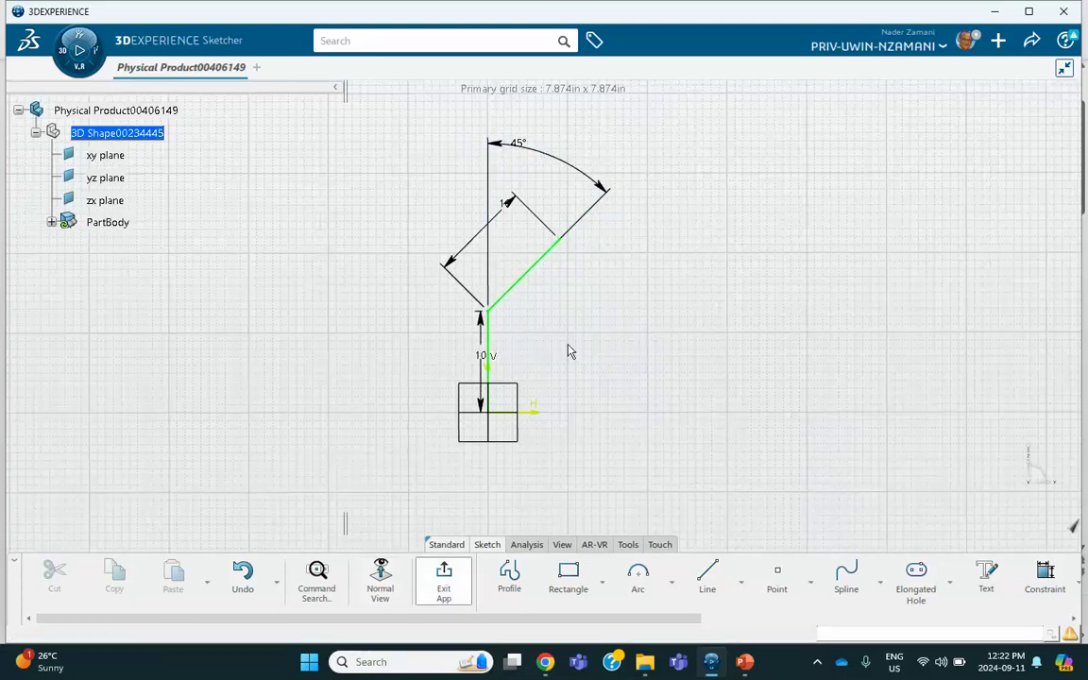
click(638, 270)
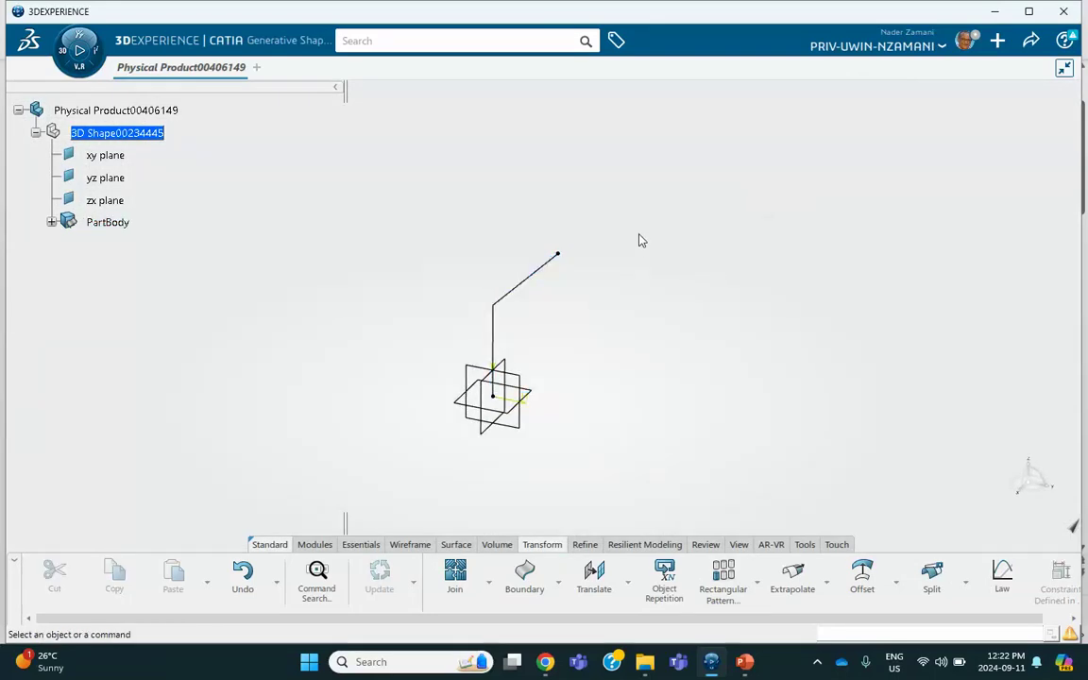
middle_drag(639, 238, 584, 241)
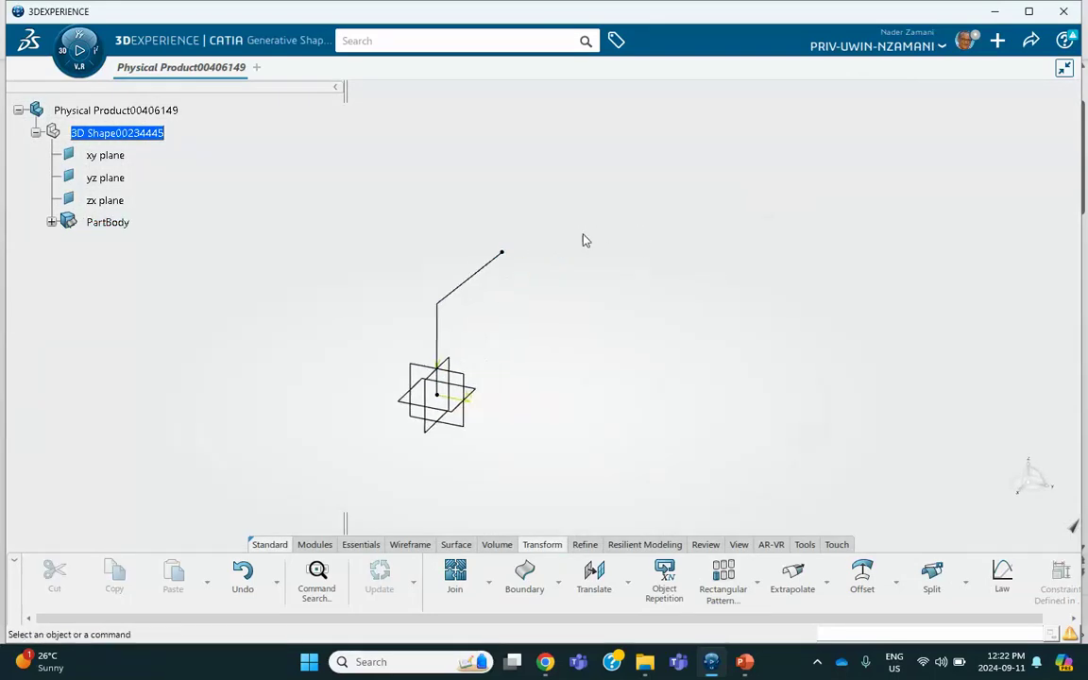
Step: Switch to PowerPoint, review the beam problem's dimensions, load position and material data on slide 2, and return to 3DEXPERIENCE
click(744, 661)
click(47, 200)
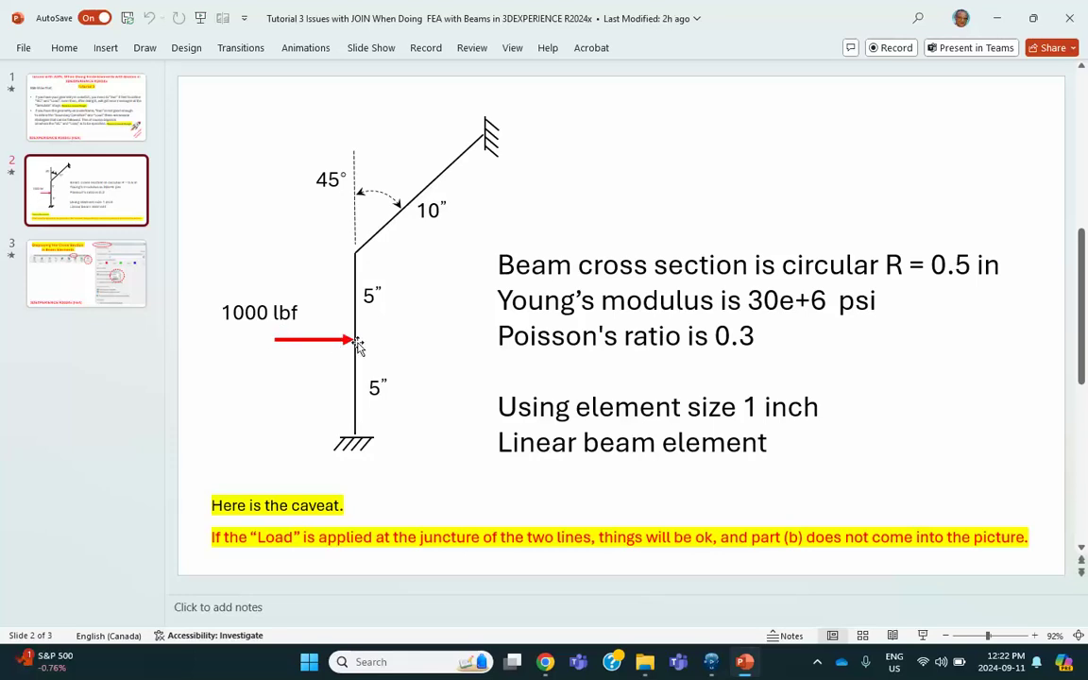
click(1004, 26)
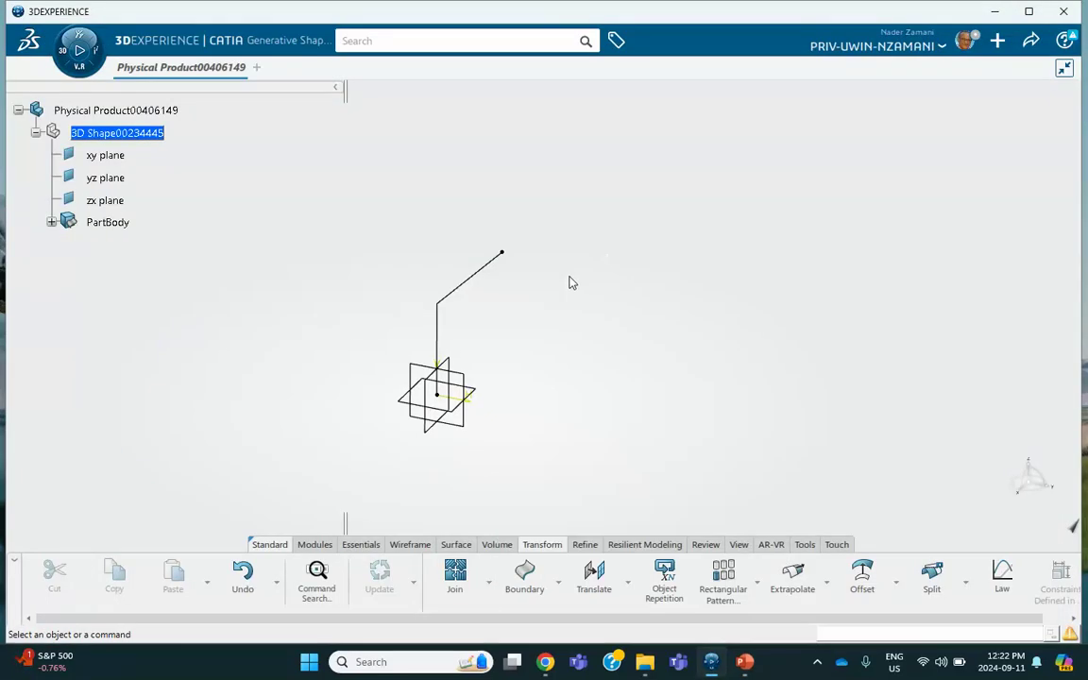
click(805, 544)
click(1009, 579)
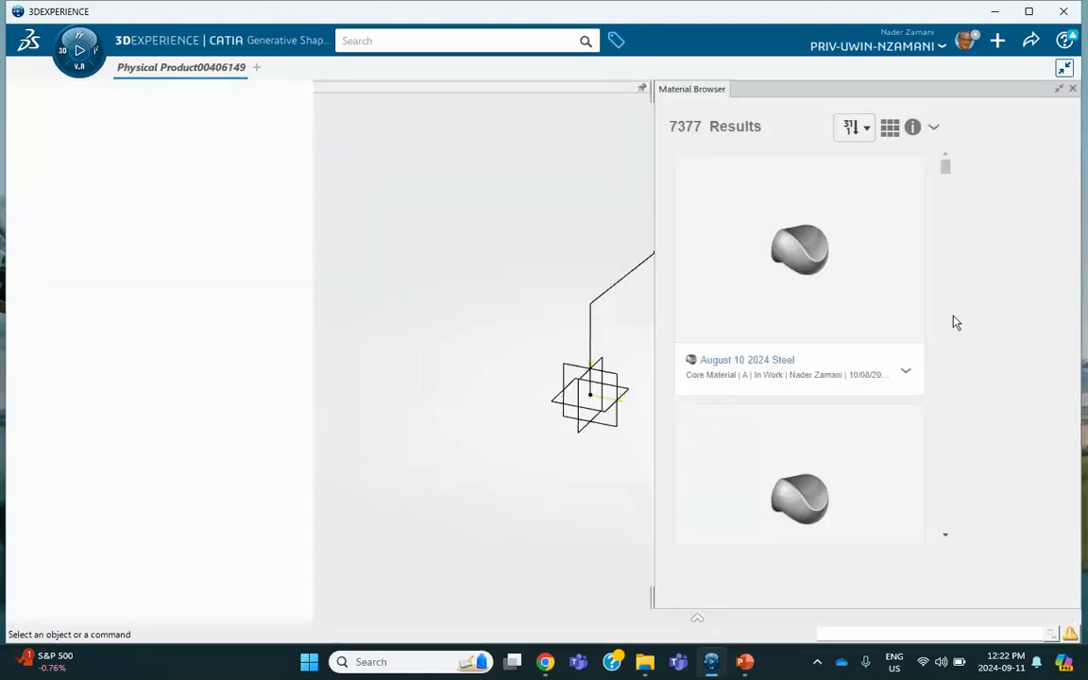
click(1072, 87)
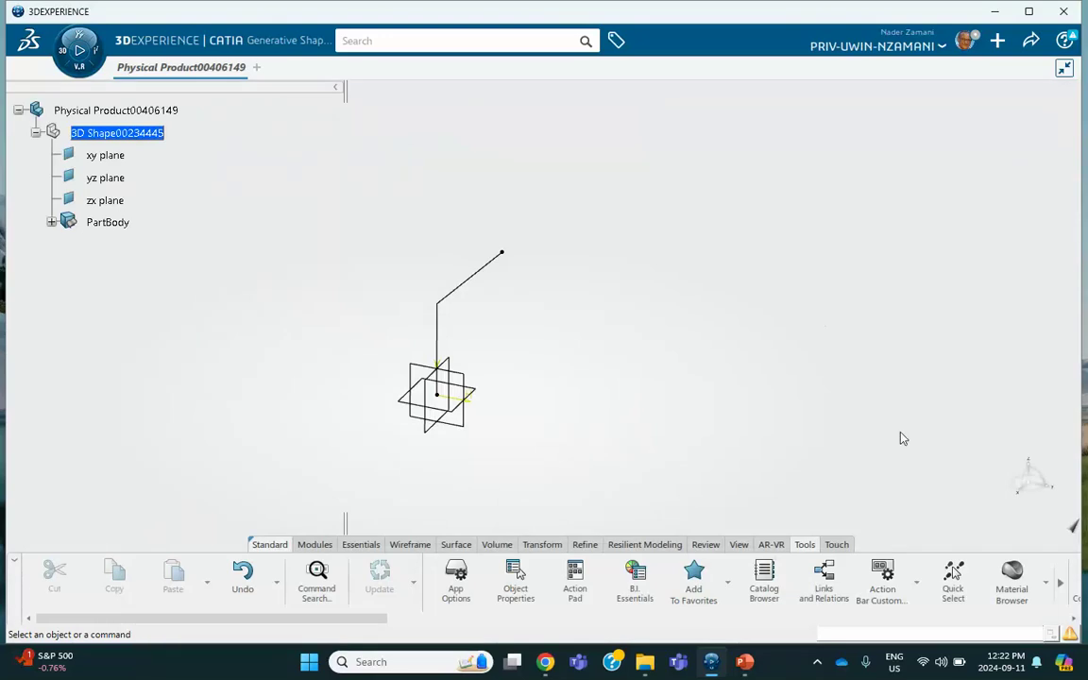
click(1046, 582)
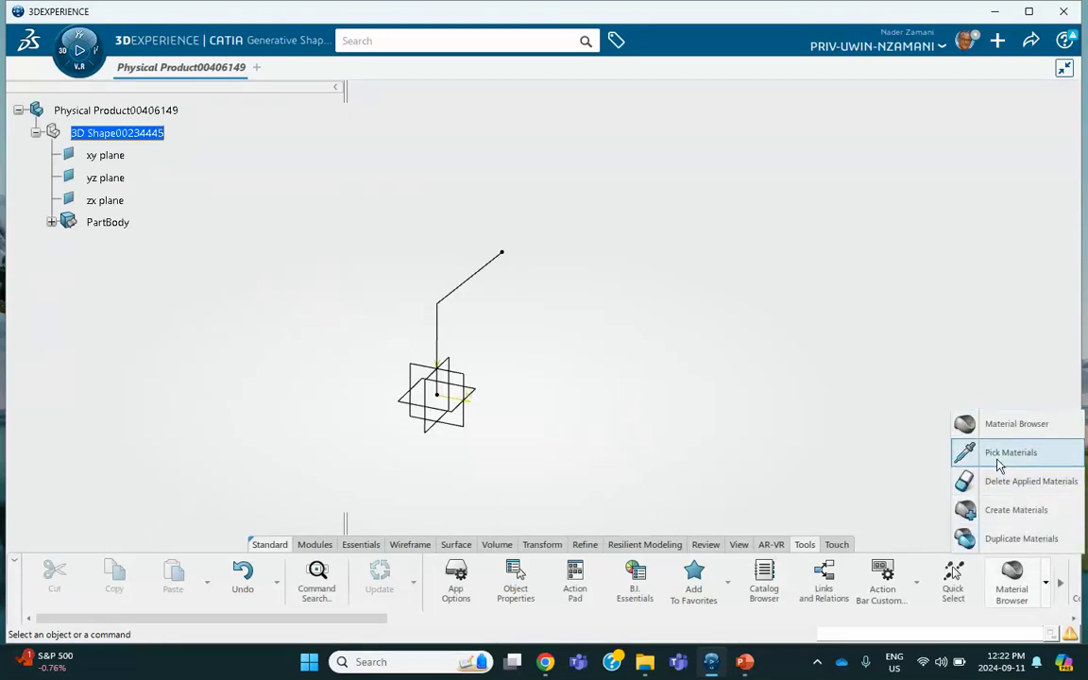
click(998, 458)
Step: Create a core material named "steel join issue" with the Simulation Domain
click(1045, 581)
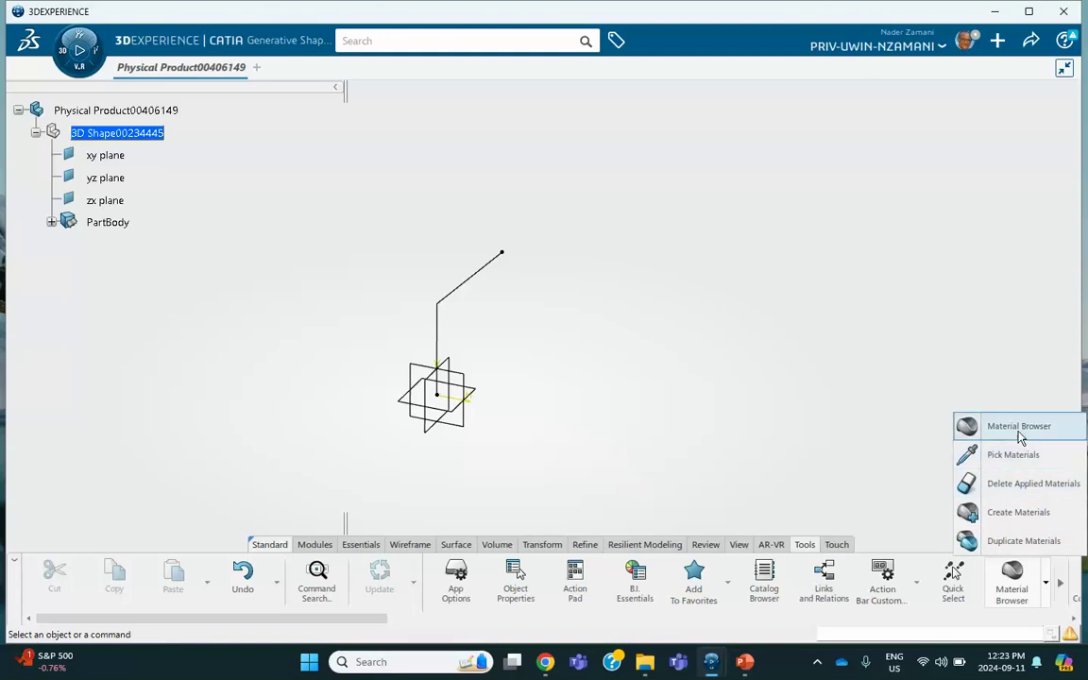
click(1019, 512)
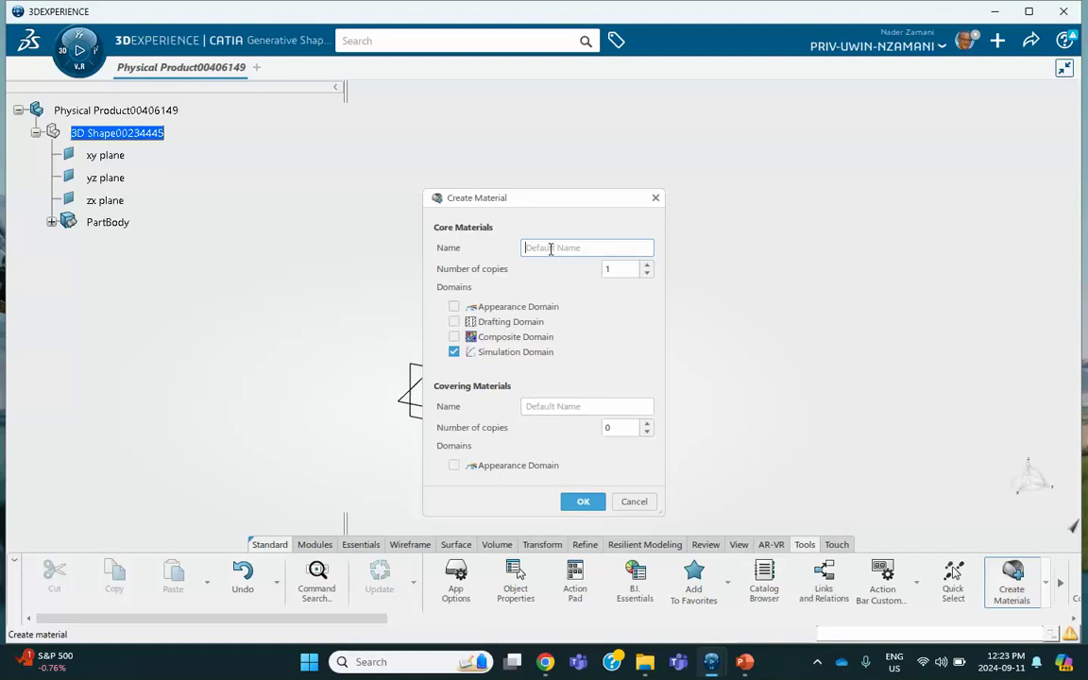
text(steel join issue)
click(580, 501)
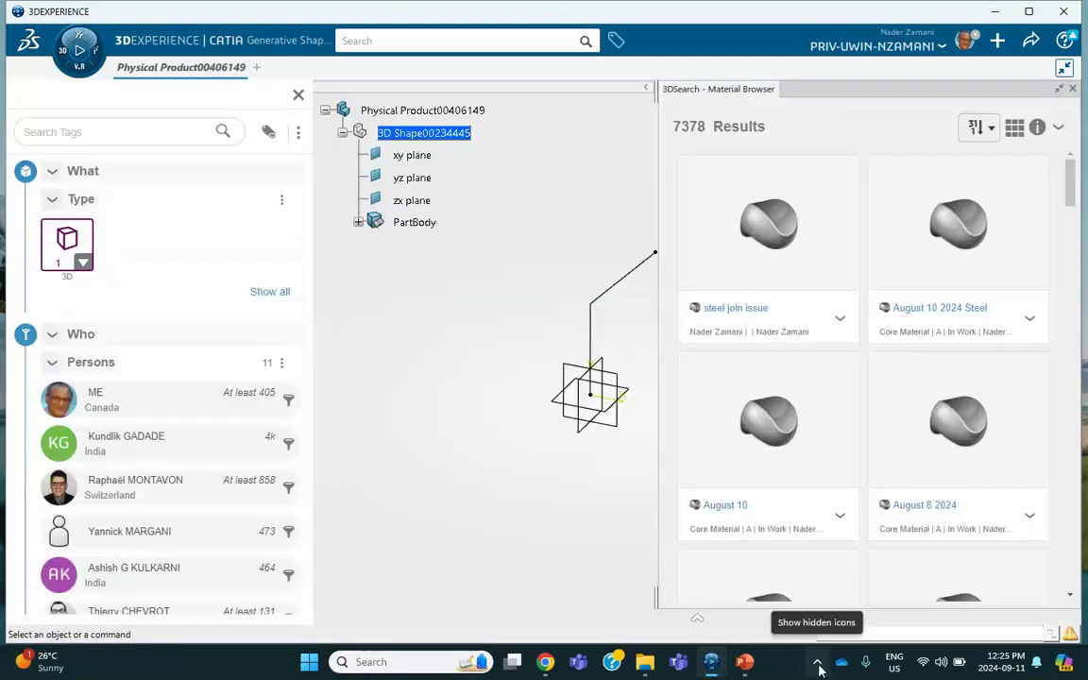
Step: Apply the "steel join issue" material to the physical product and expand the Materials node in the tree
click(818, 663)
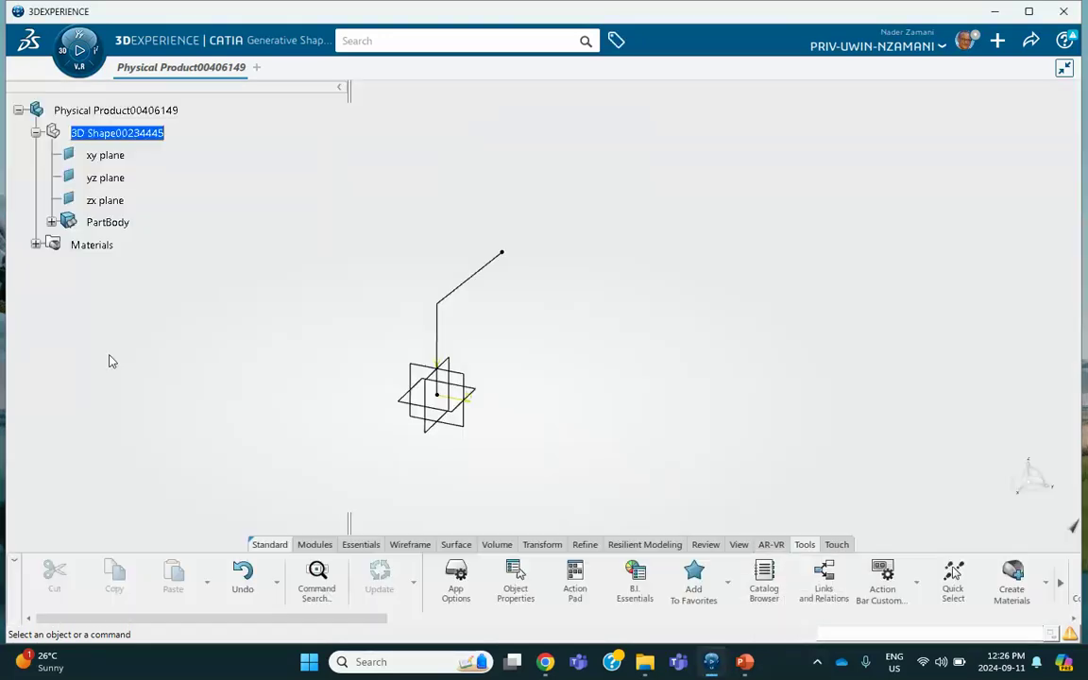
click(35, 245)
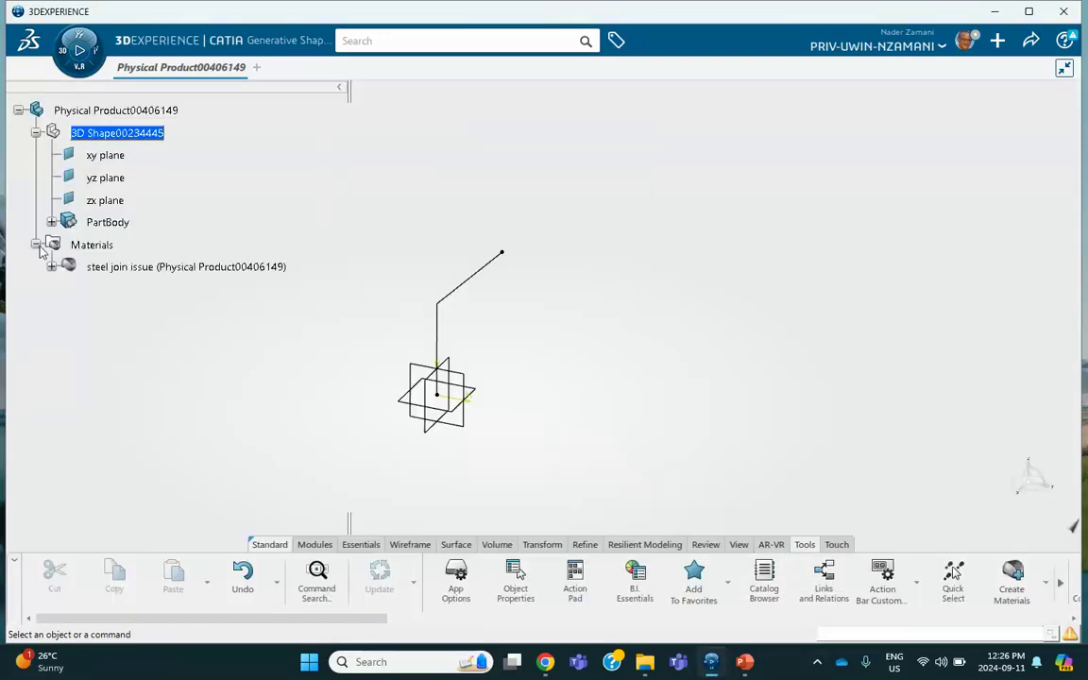
Step: Open the simulation domain of the "steel join issue" material and enable the Elastic option under Abaqus Multiphysics mechanical elasticity
click(142, 269)
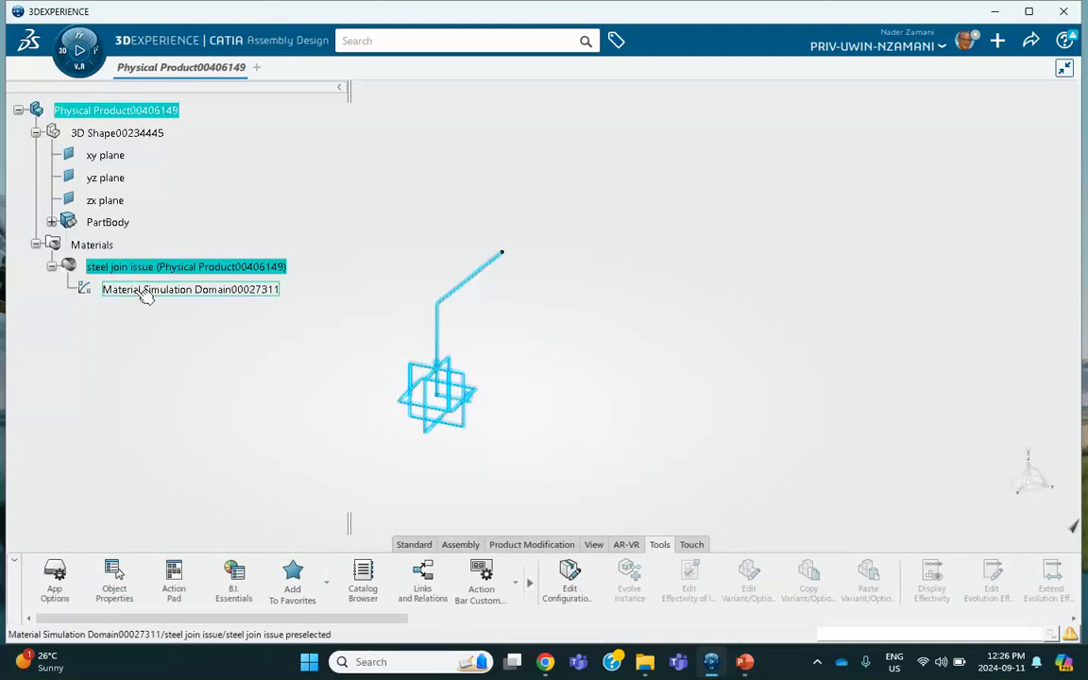
double_click(140, 290)
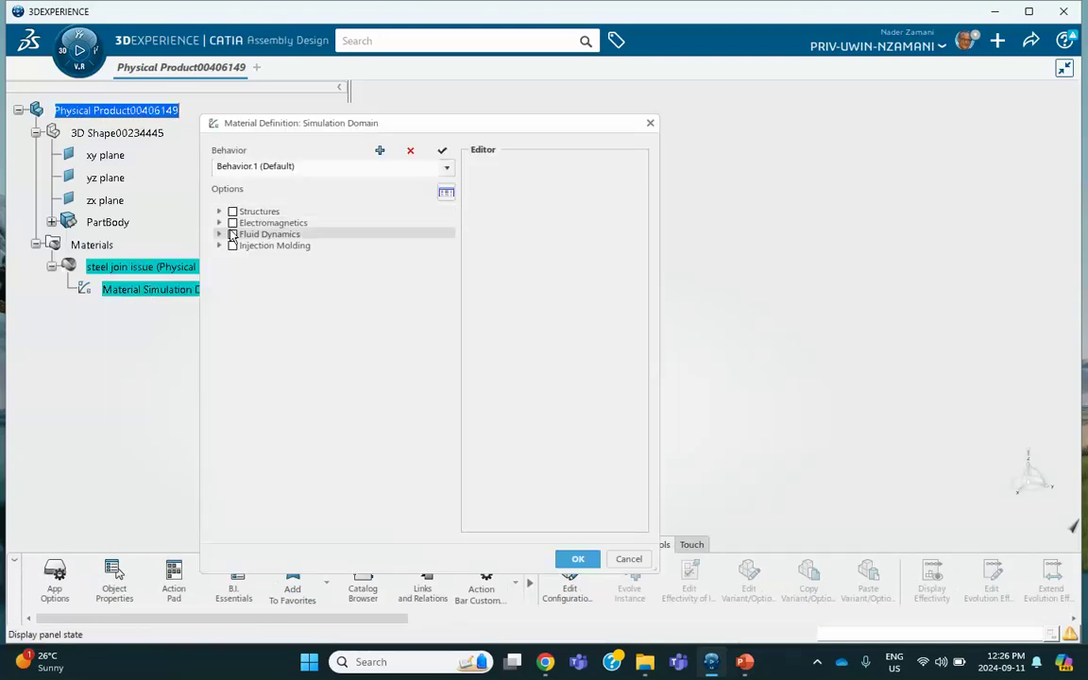
click(220, 213)
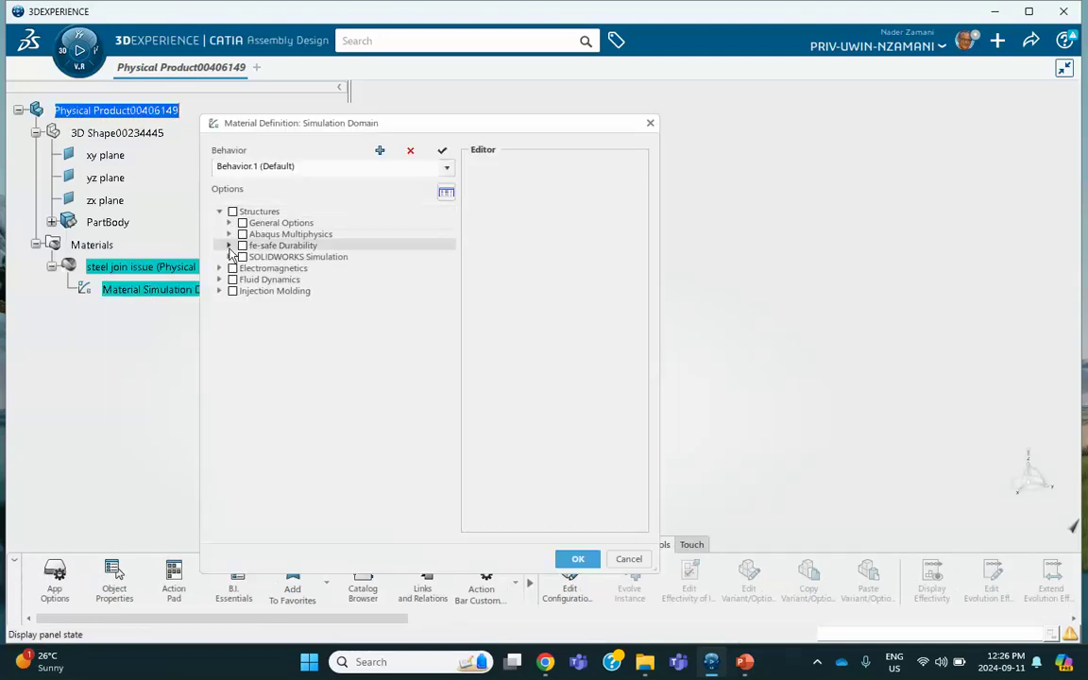
click(229, 234)
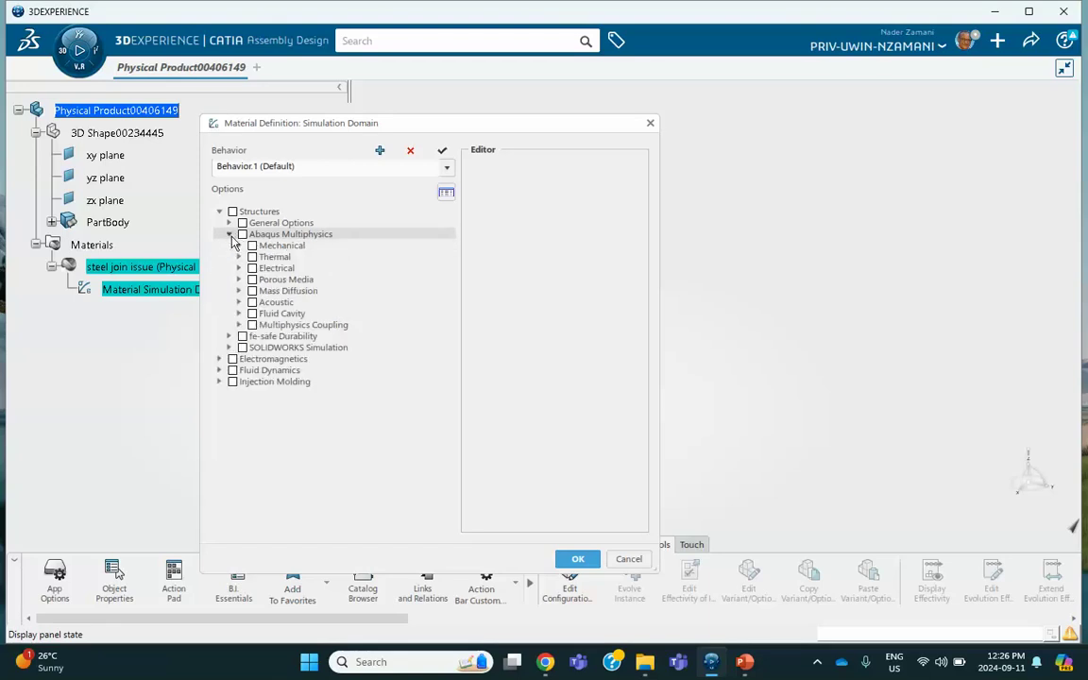
click(240, 245)
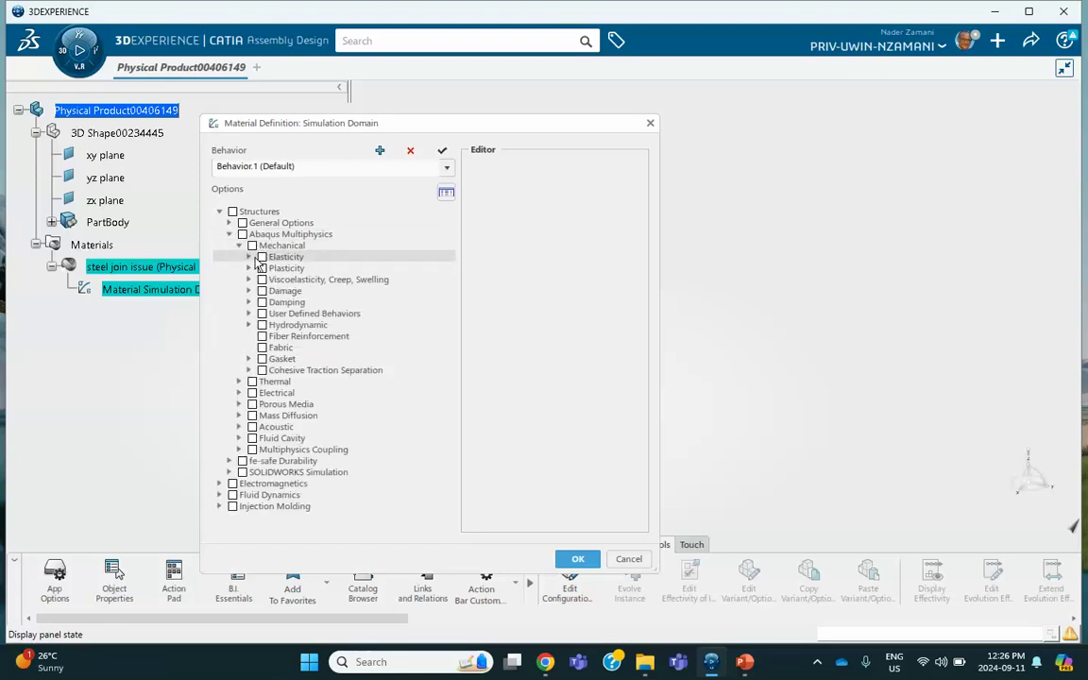
click(253, 259)
click(288, 268)
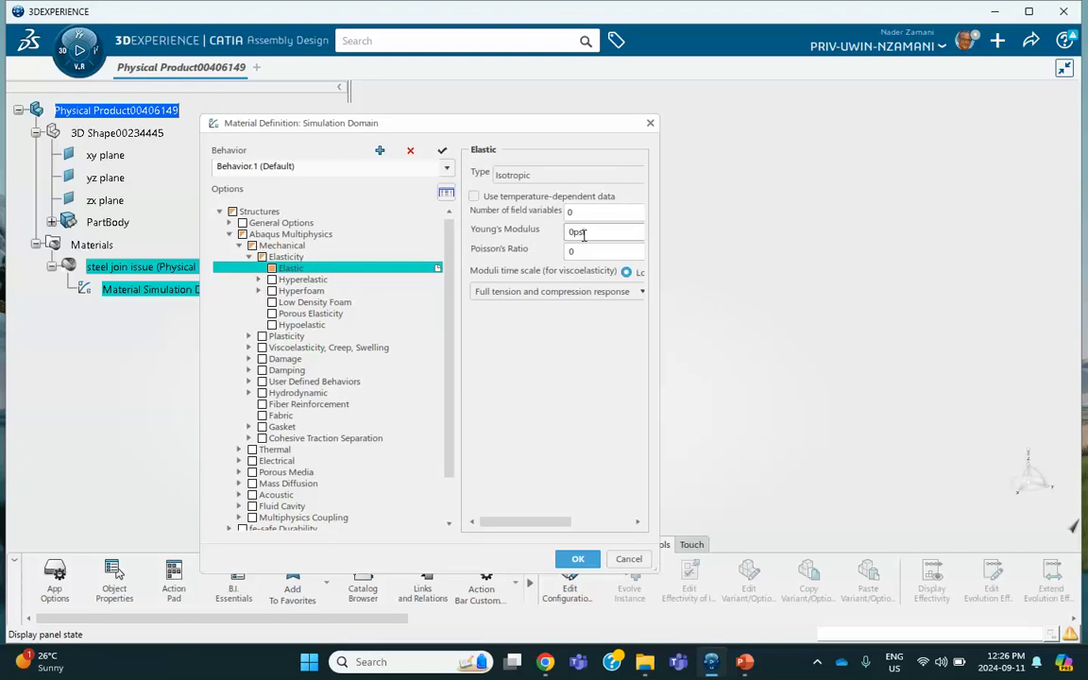
Step: Set the isotropic elastic Young's modulus to 2.9e+008 psi and Poisson's ratio to 0.3, and accept the material definition
drag(589, 234, 559, 232)
click(599, 253)
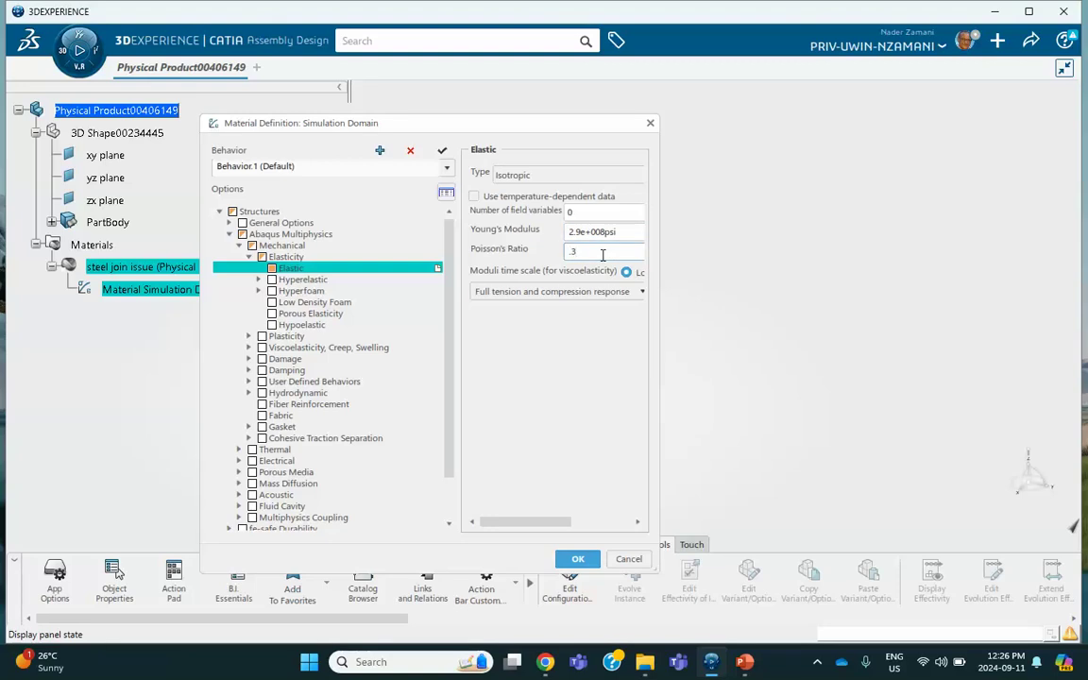
click(578, 561)
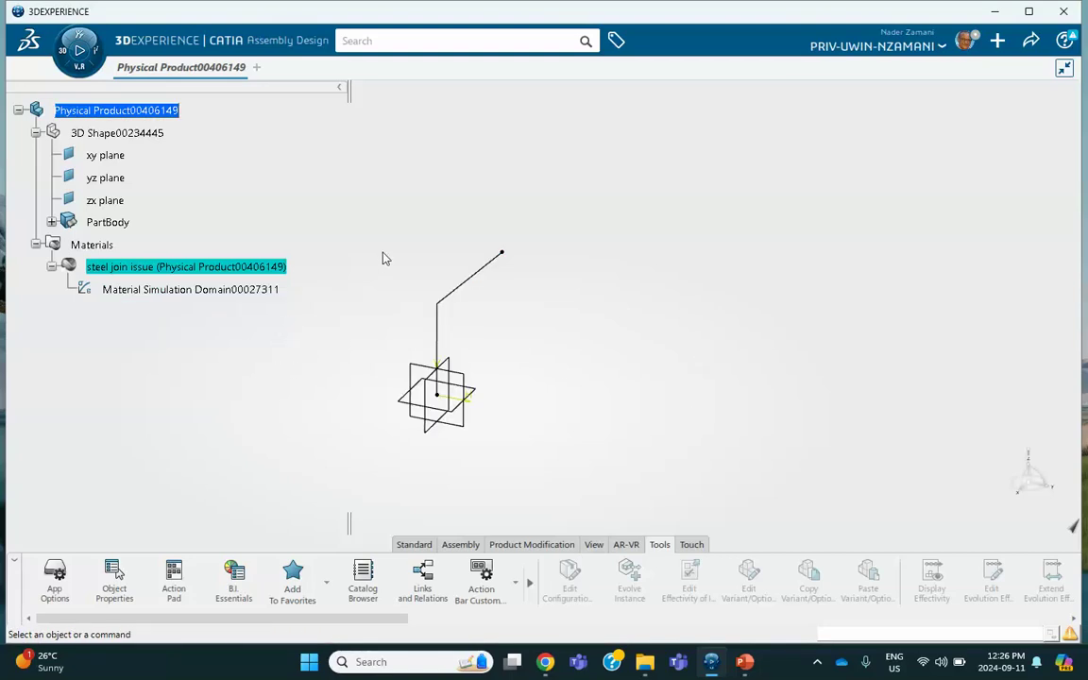
Step: Switch to Structural Model Creation and add an empty finite element model to the physical product
click(59, 52)
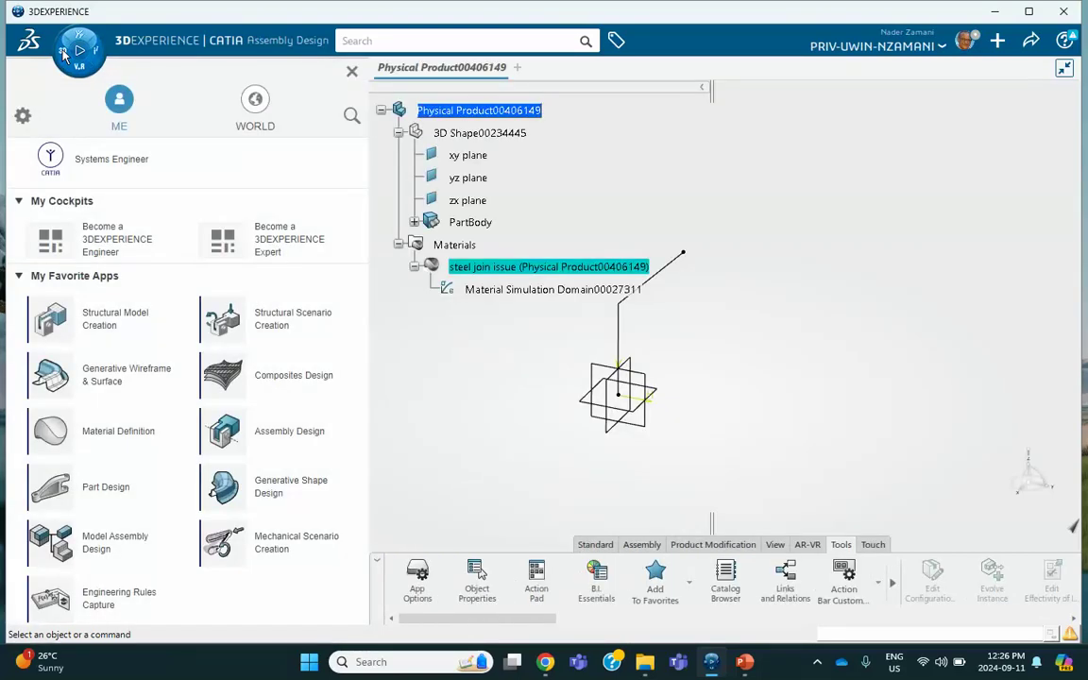
click(87, 318)
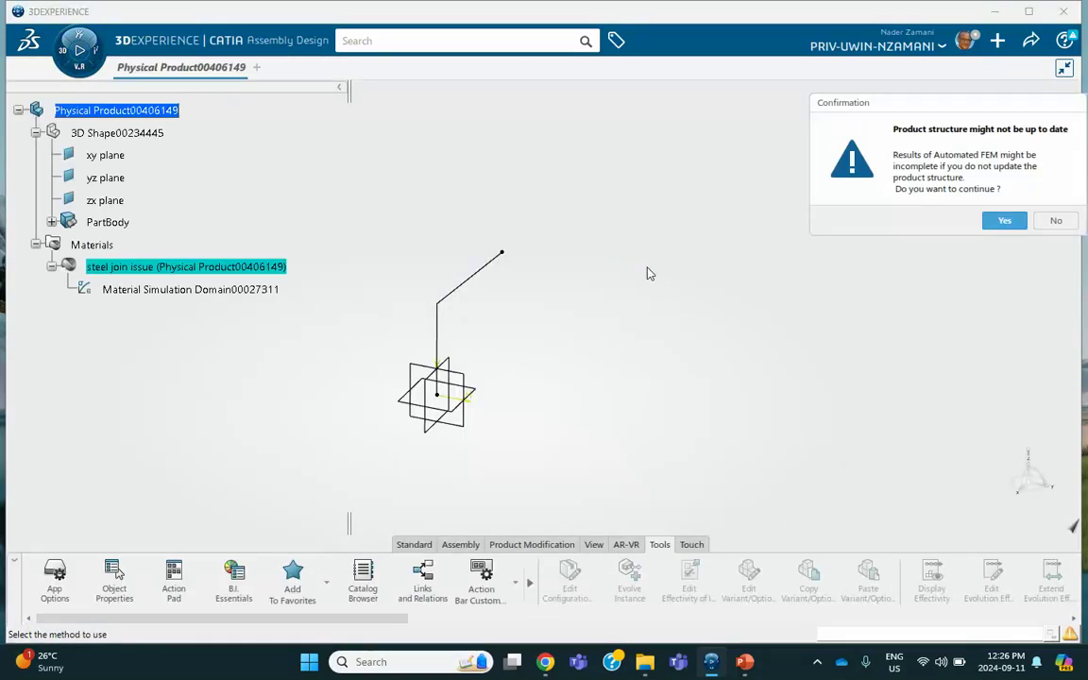
click(1003, 220)
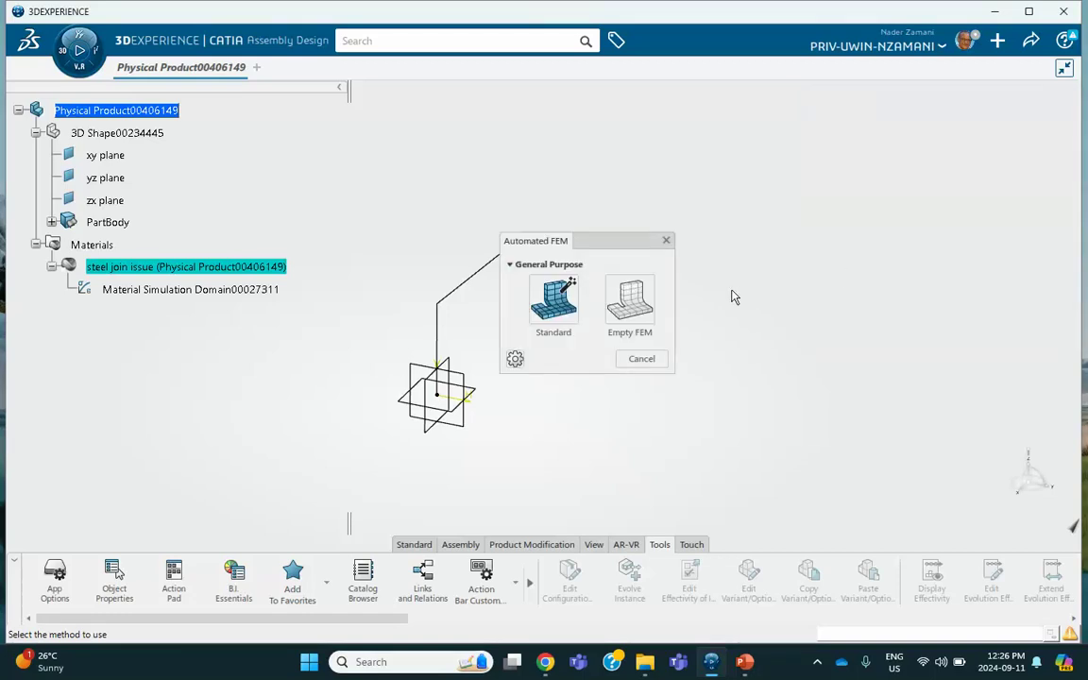
click(629, 301)
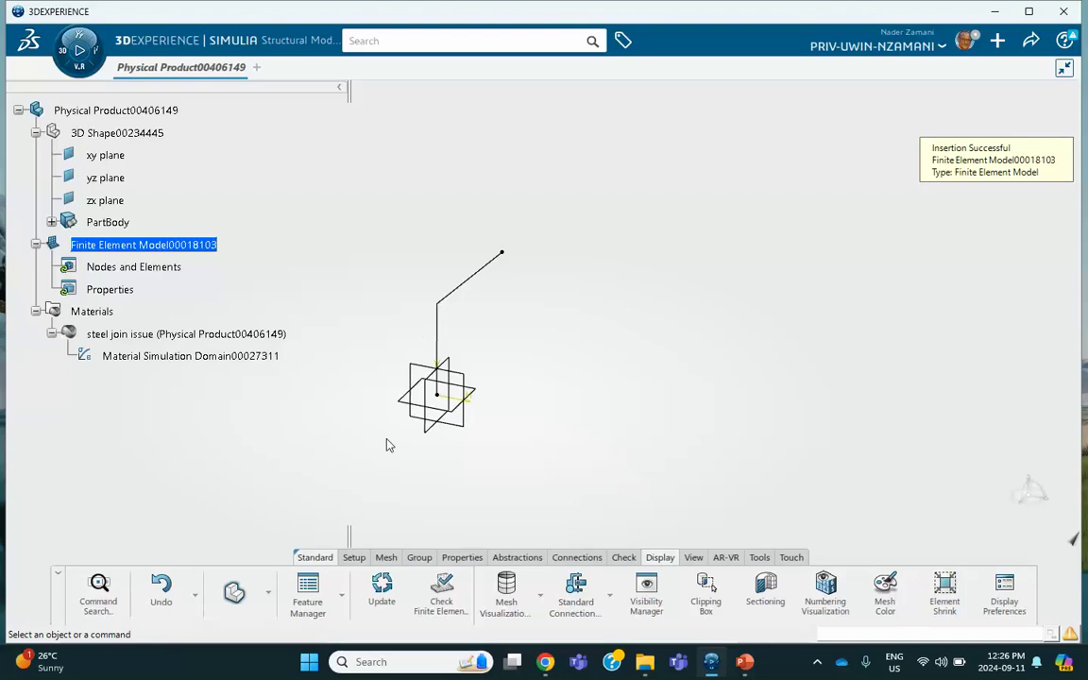
Step: Create a linear beam mesh with a 1 in mesh size on the two-line wireframe, using PartBody as support
click(385, 559)
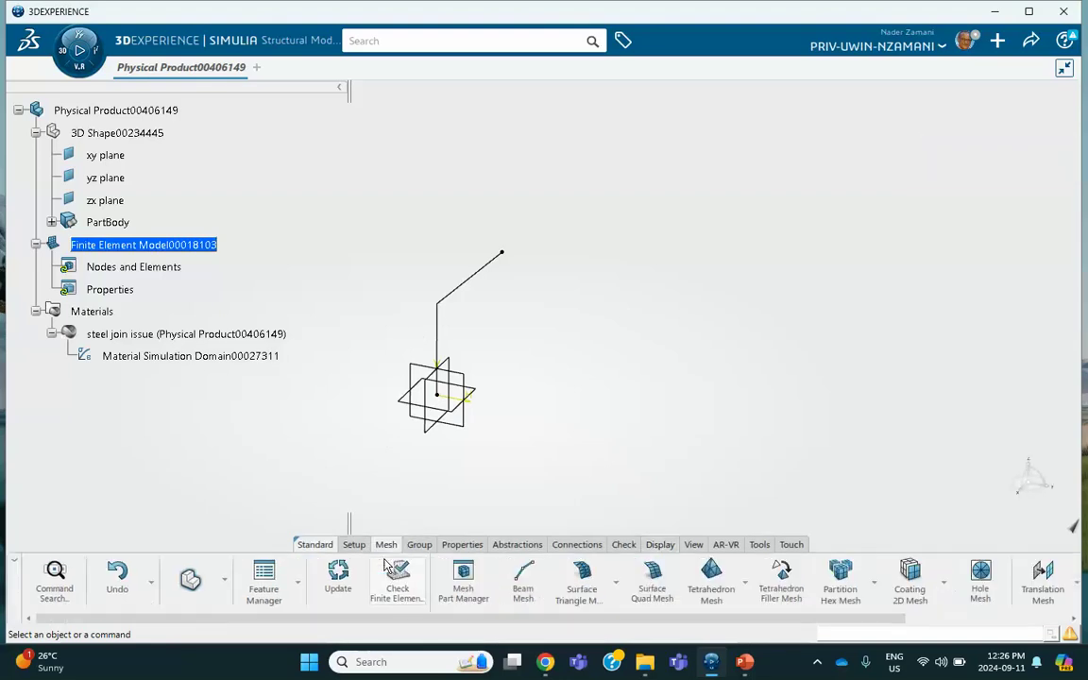
click(524, 581)
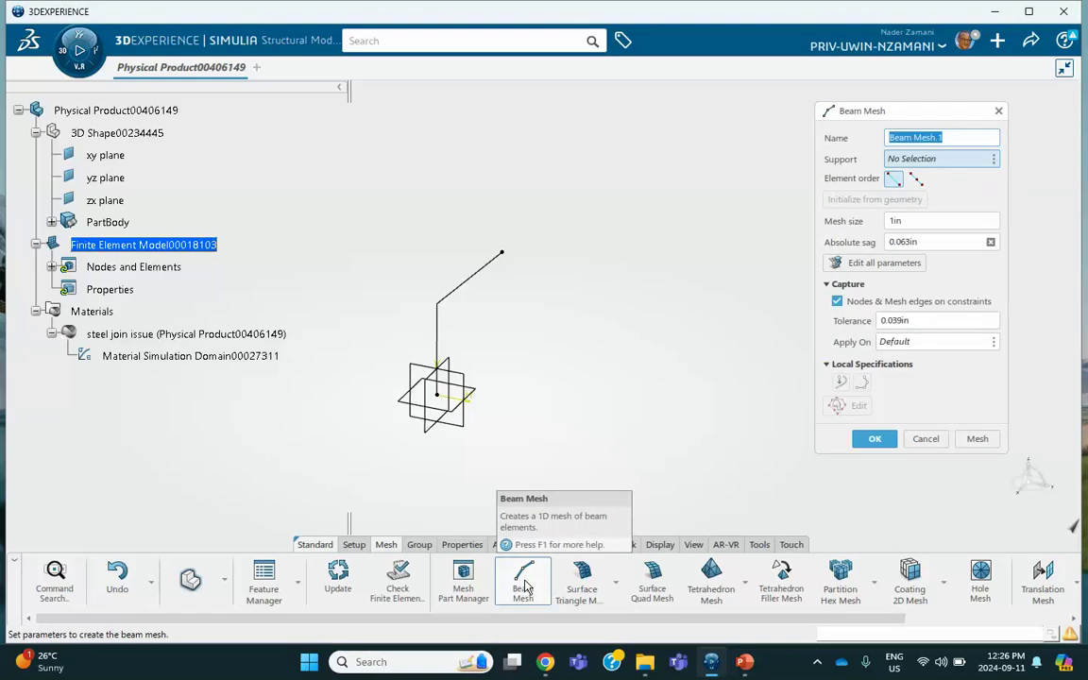
click(462, 292)
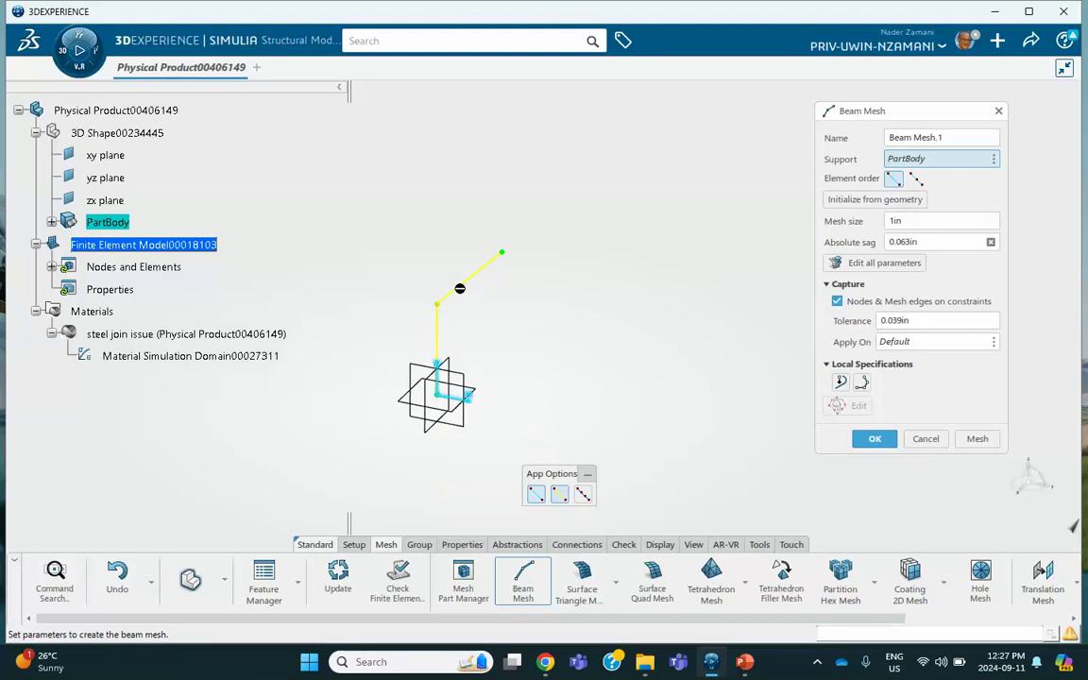
click(879, 442)
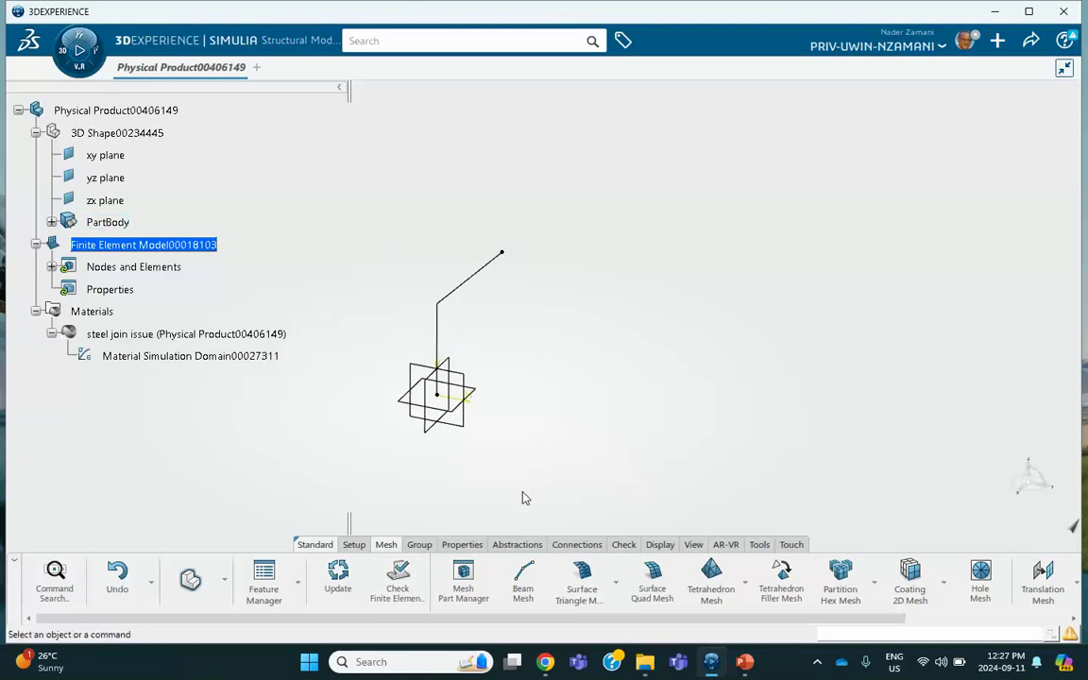
Step: Create a circular beam profile with a 0.5 in radius, checking the cross-section data on the PowerPoint slide
click(460, 546)
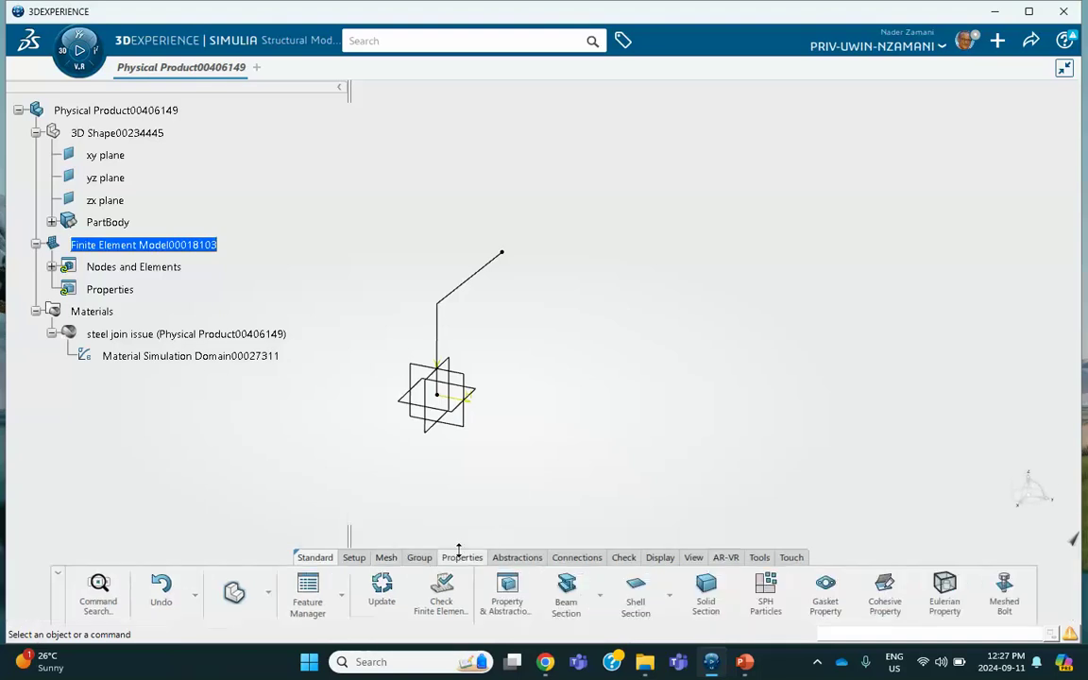
click(600, 598)
click(598, 521)
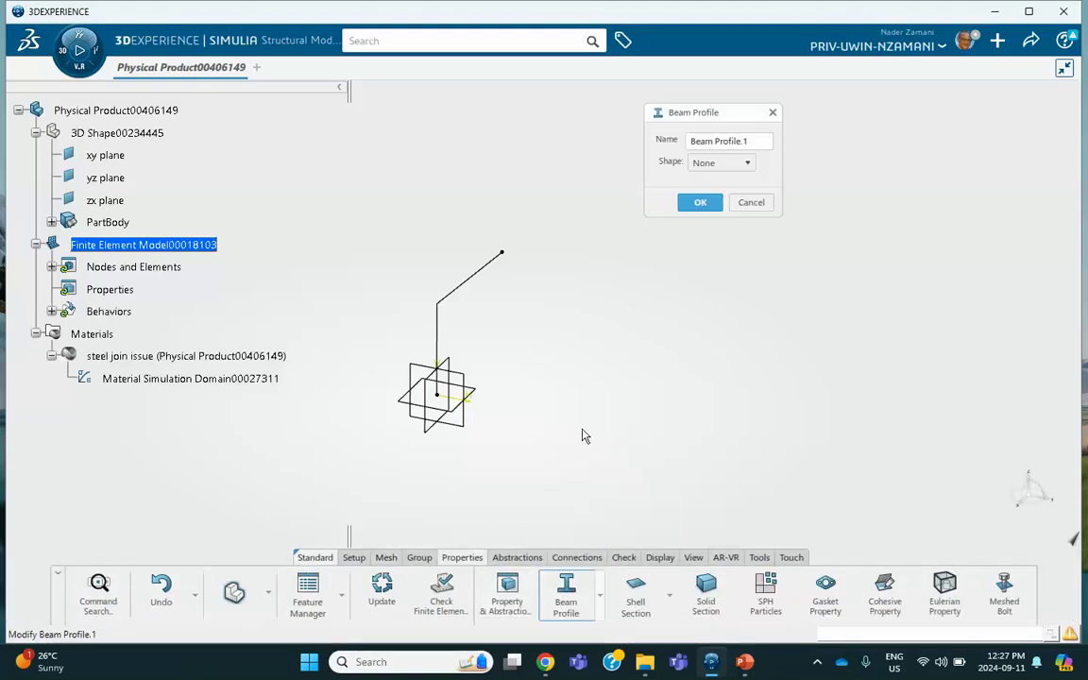
click(727, 162)
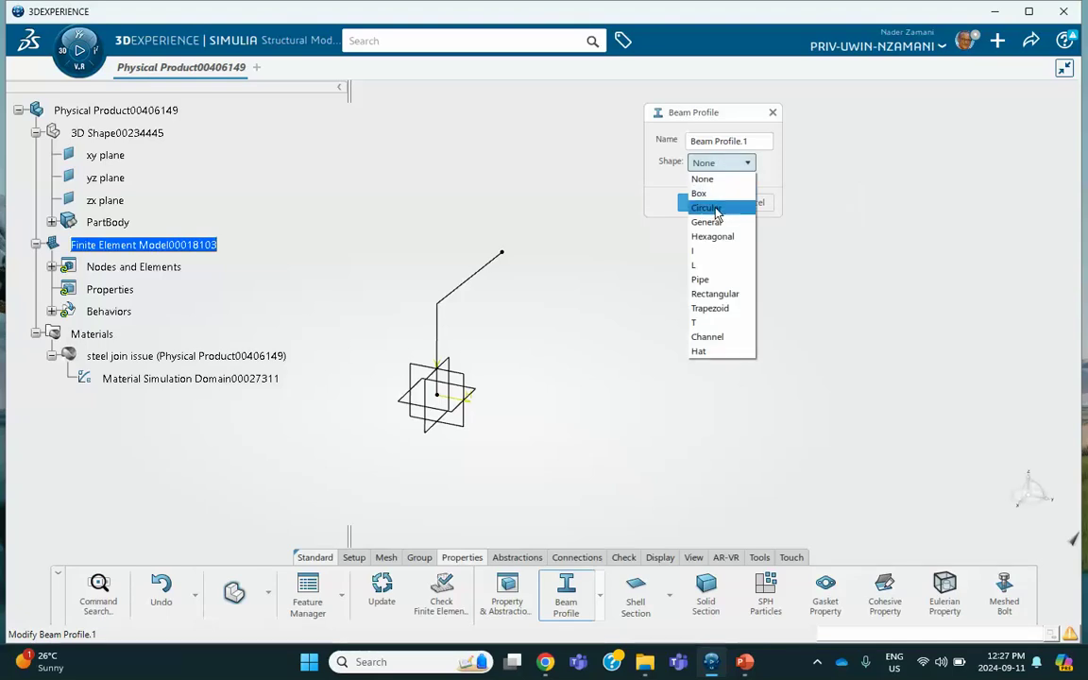
click(708, 208)
double_click(736, 187)
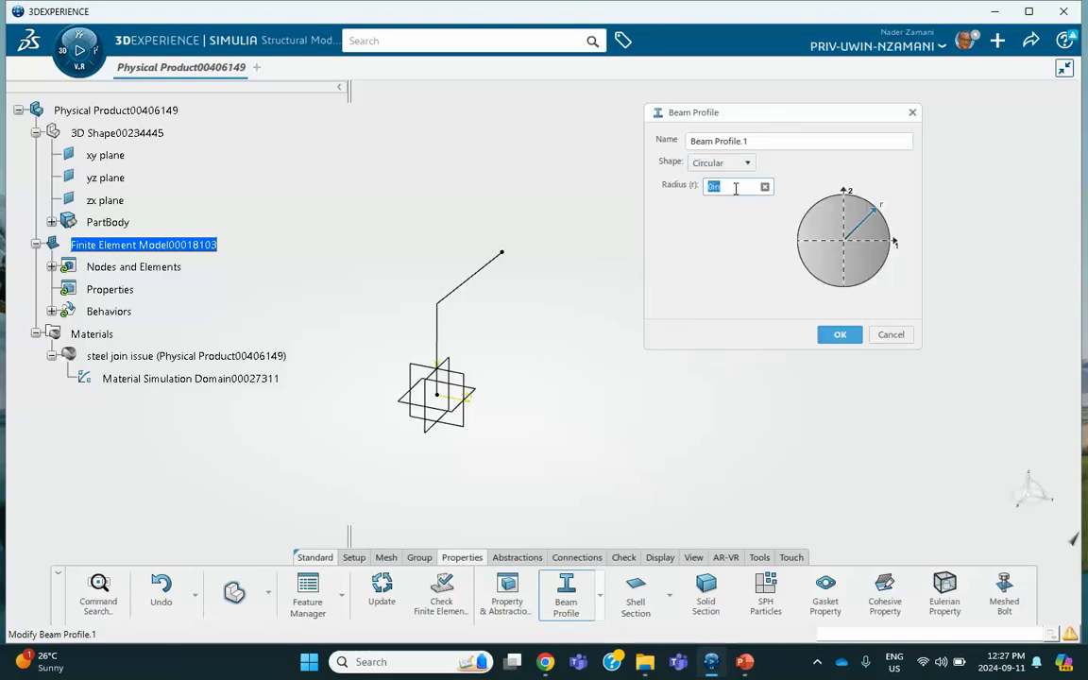
key(BackSpace)
click(745, 661)
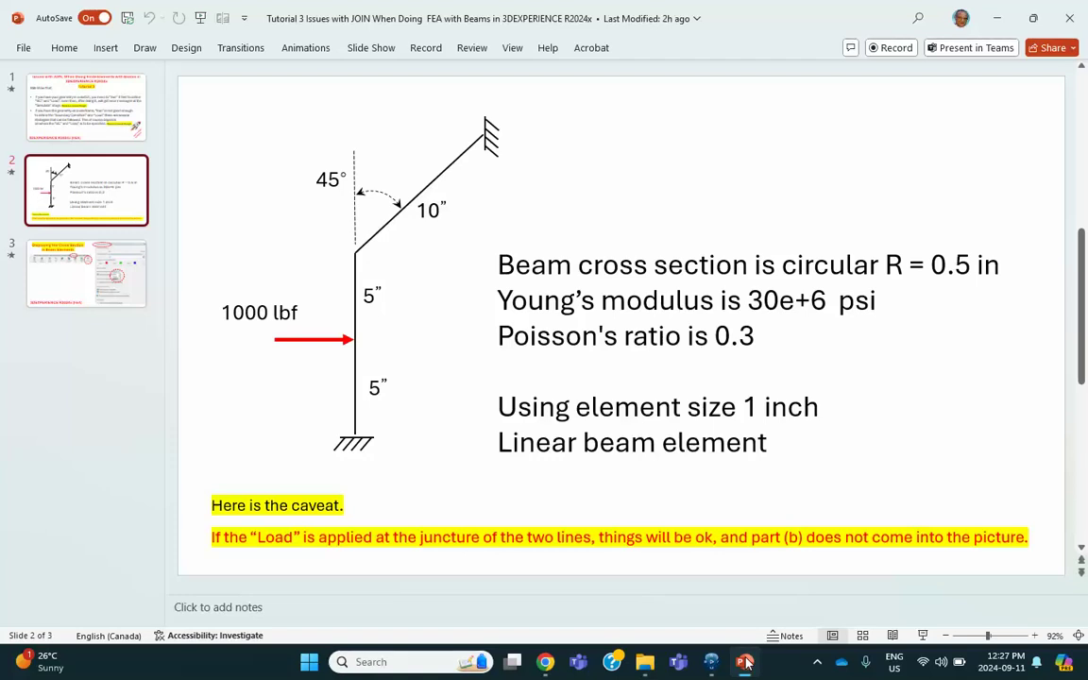
click(745, 662)
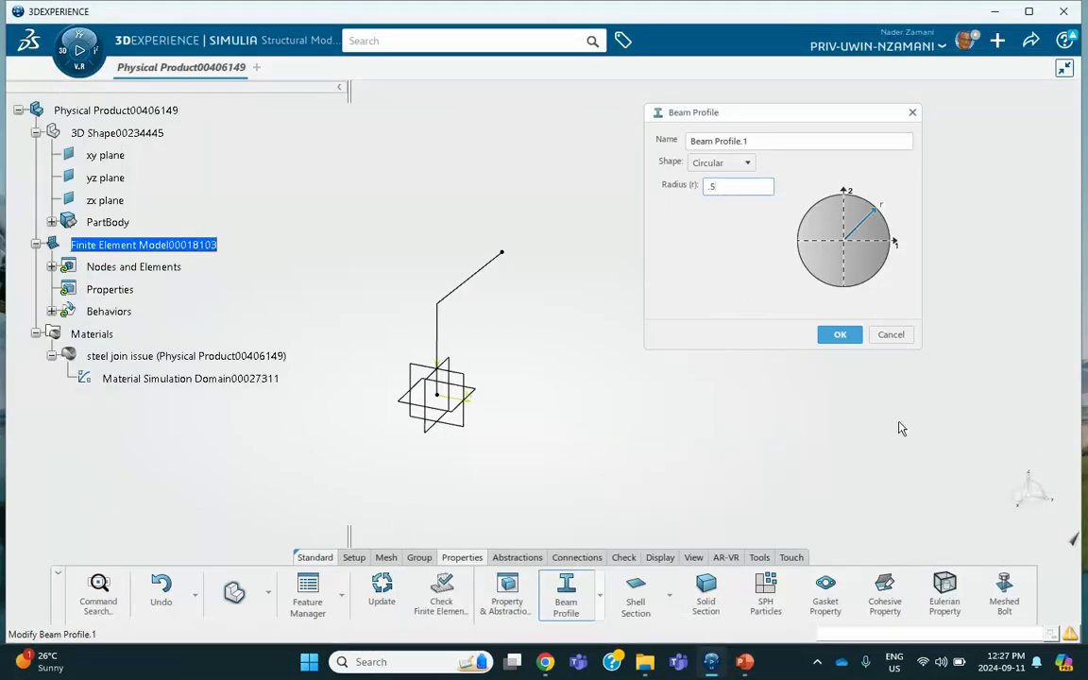
click(839, 334)
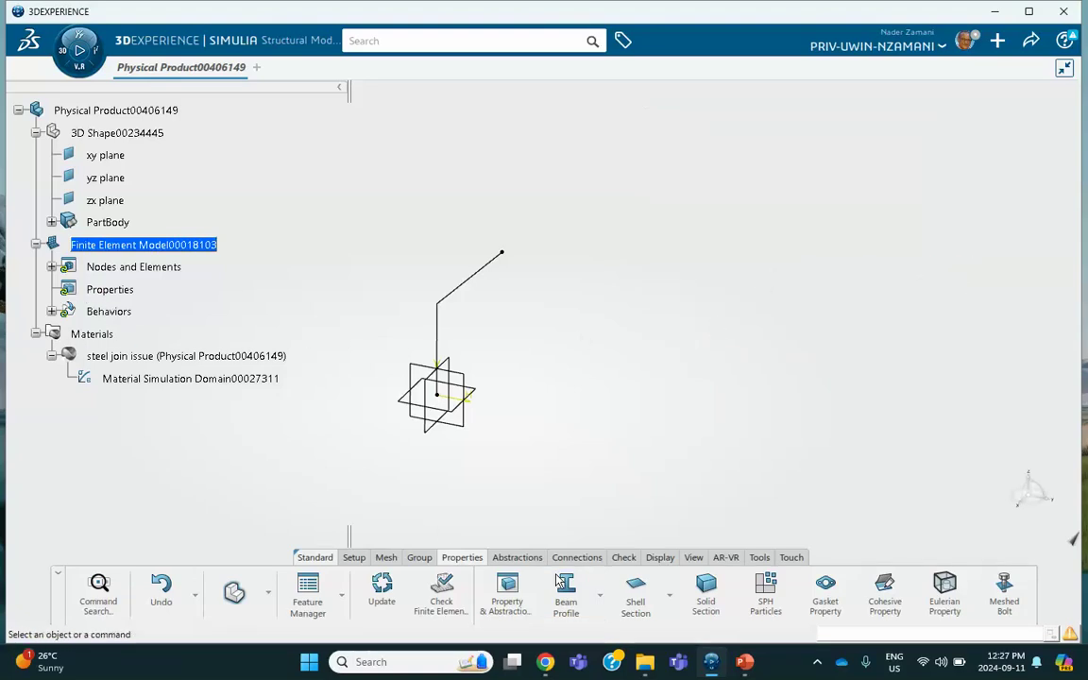
Step: Create a beam section, try to pick the sketched lines as its support, accept it unassigned and expand the Properties node
click(599, 596)
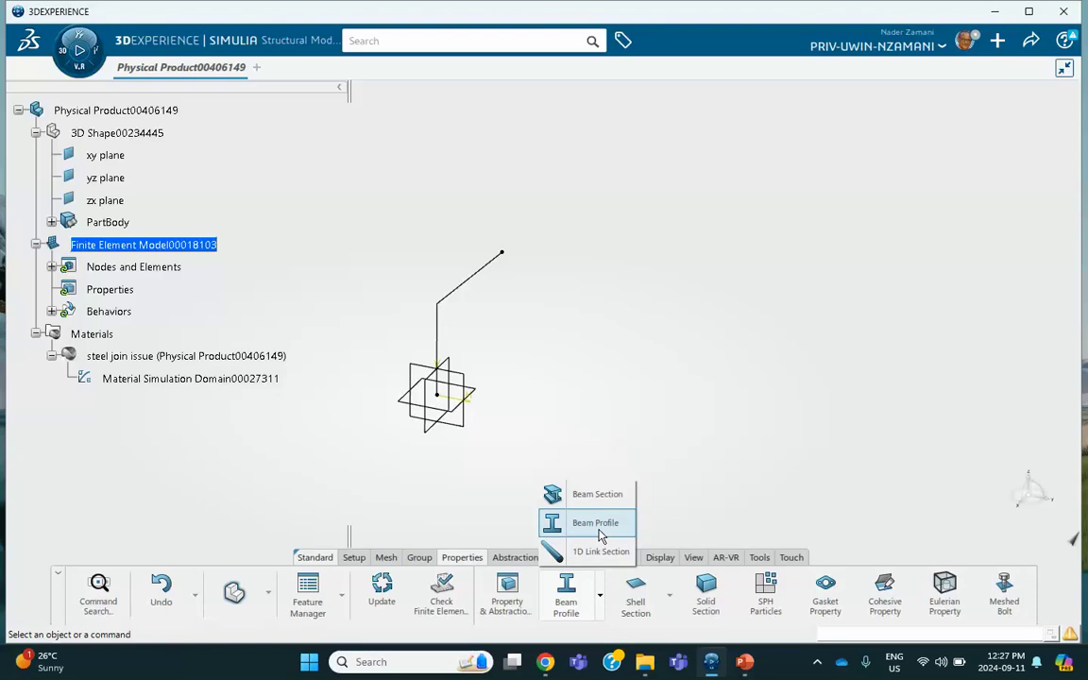
click(599, 496)
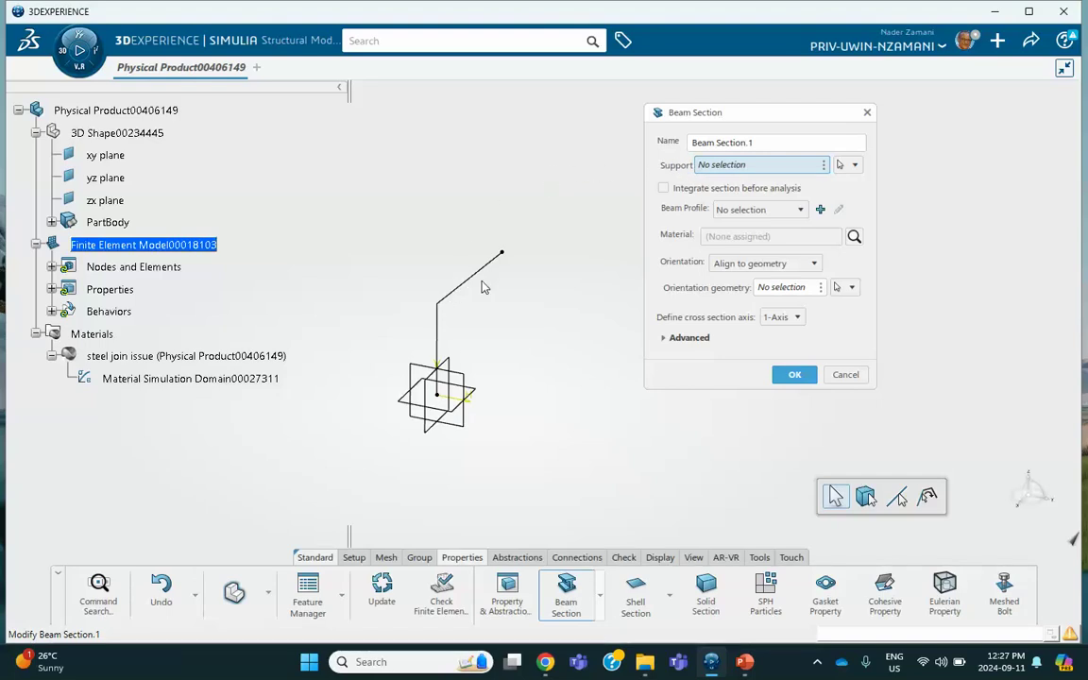
click(770, 170)
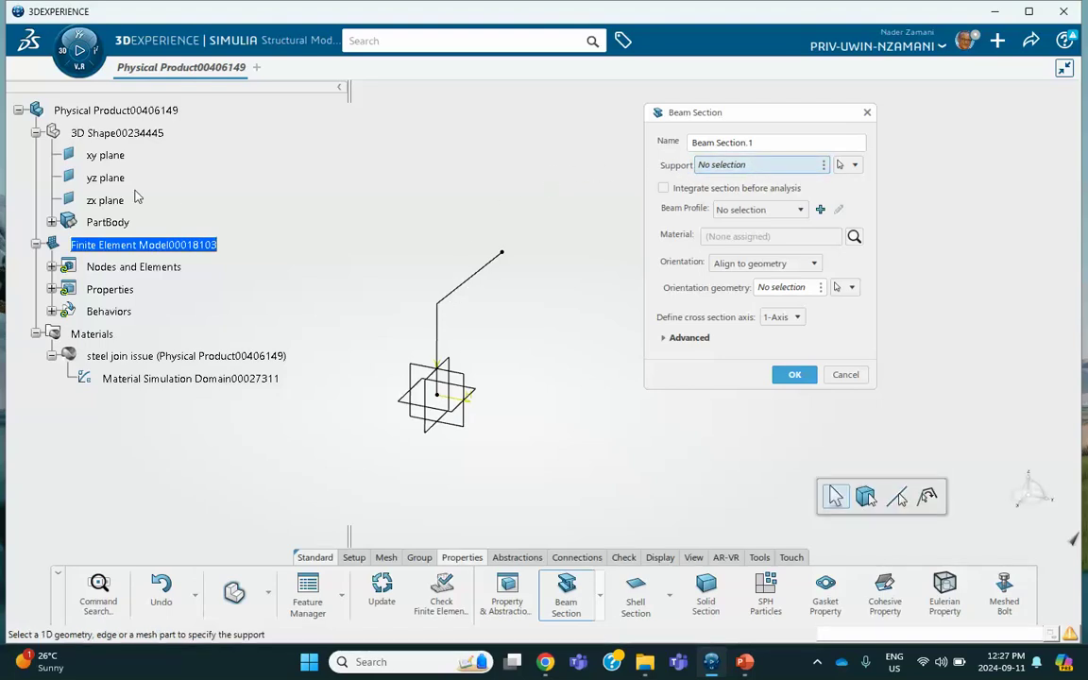
click(51, 222)
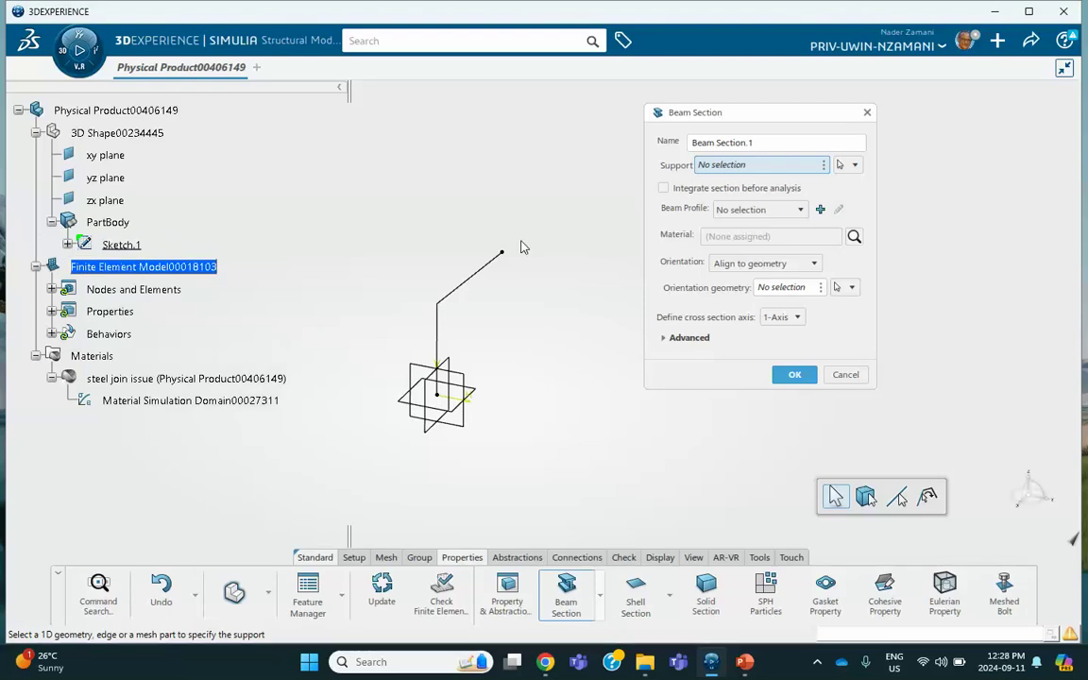
click(743, 166)
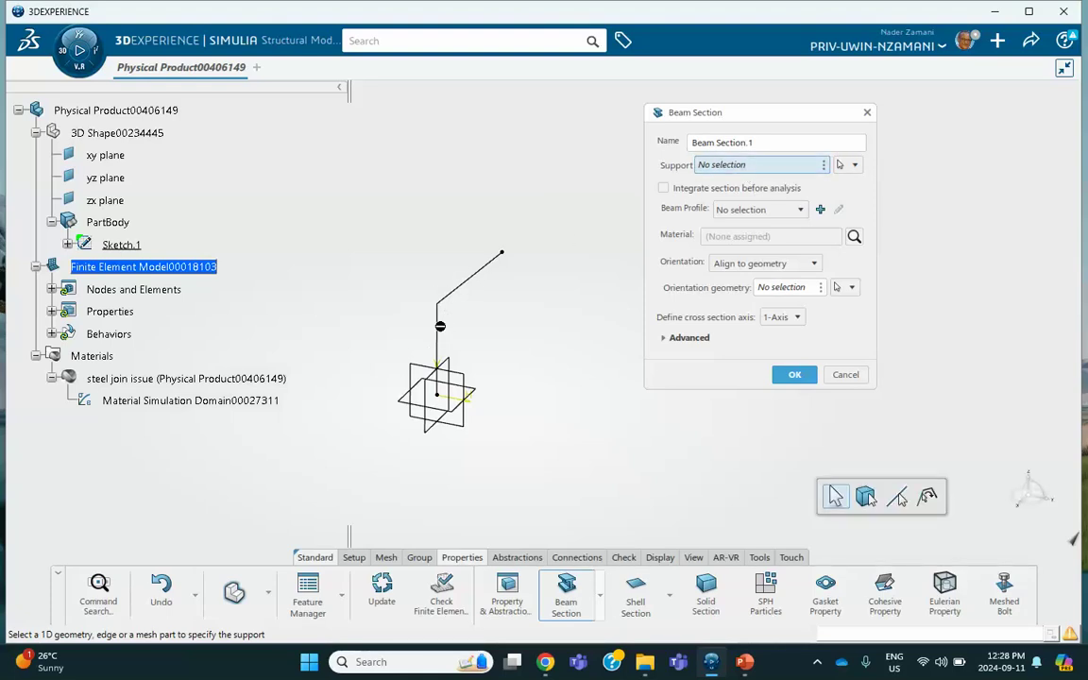
click(795, 375)
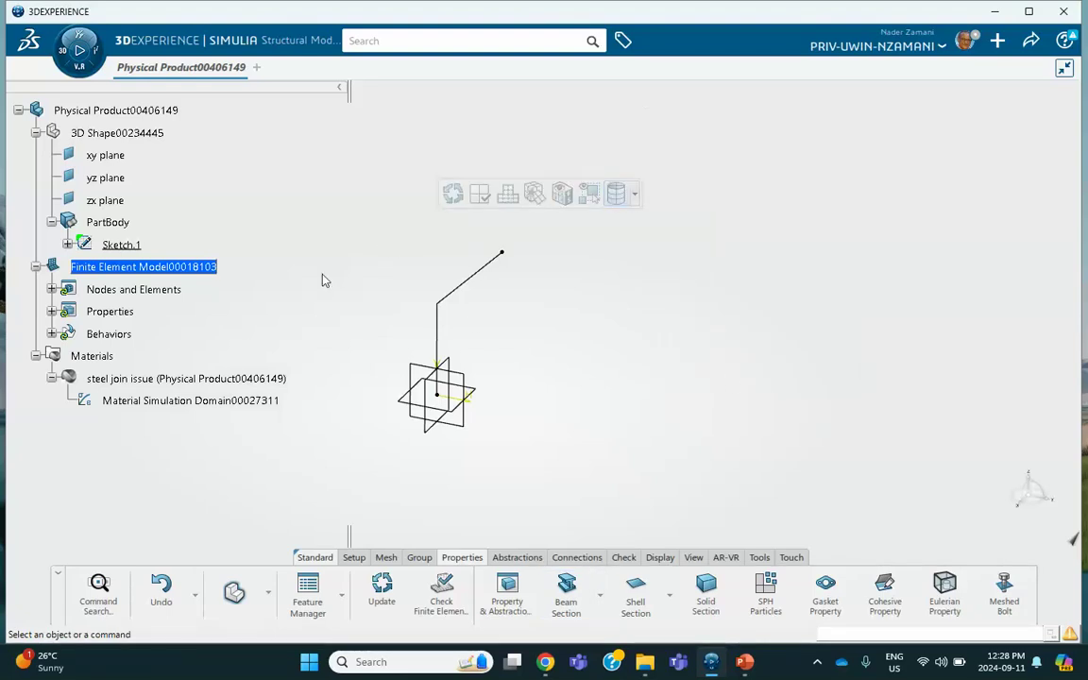
click(51, 311)
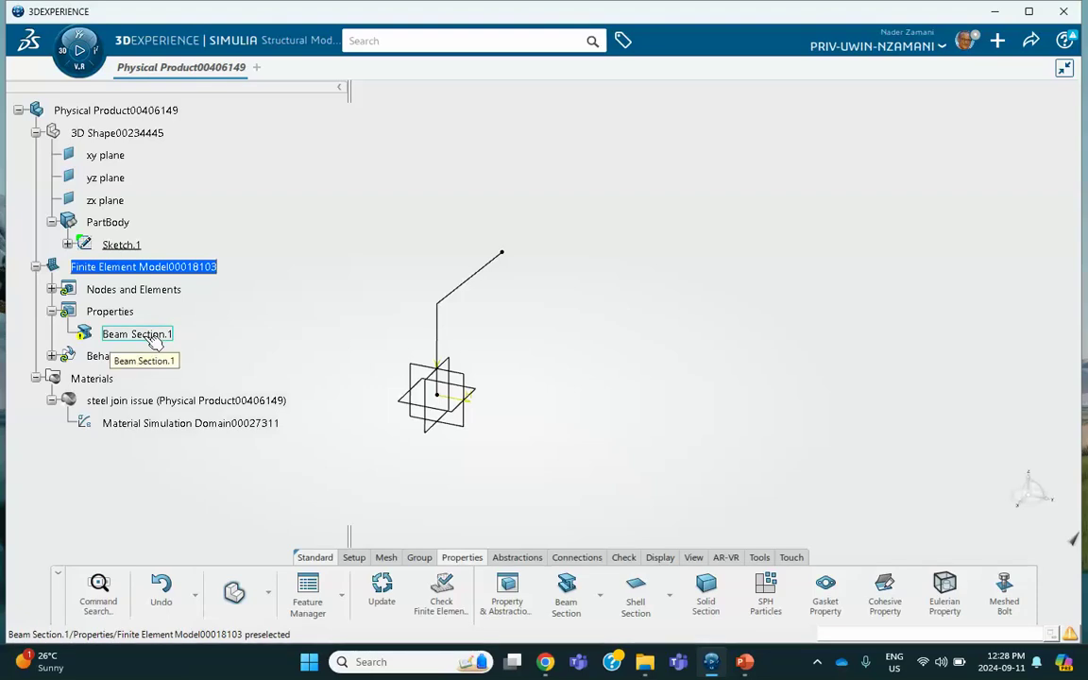
Step: Switch to Generative Shape Design on the 3D shape and create a Join of Sketch.1 with the default options
double_click(114, 132)
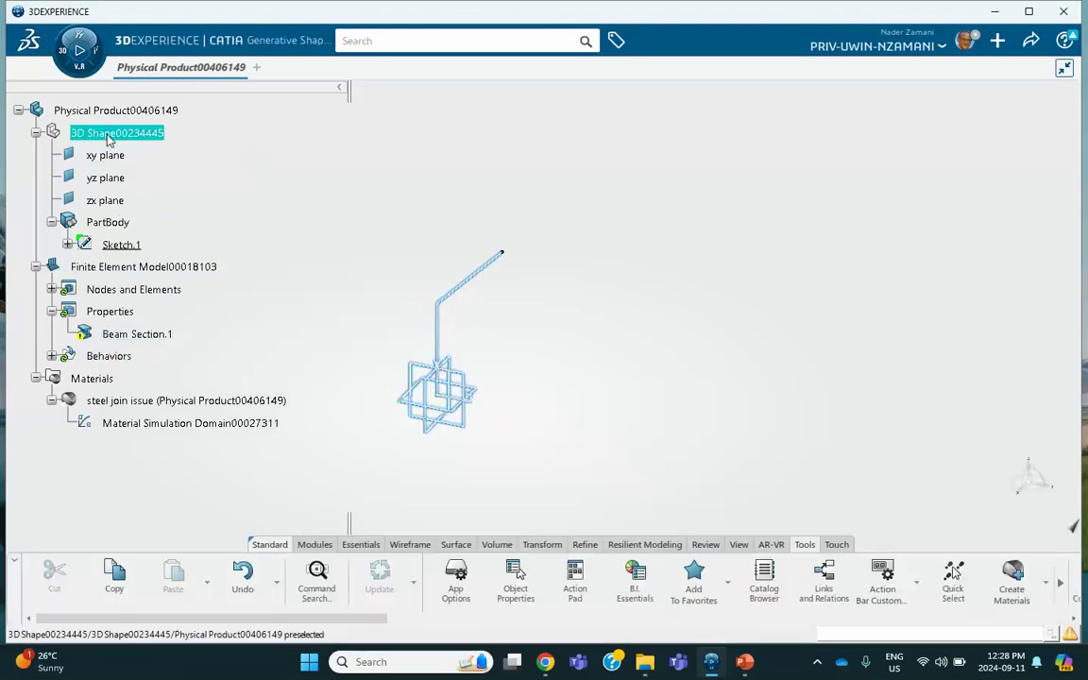
click(298, 156)
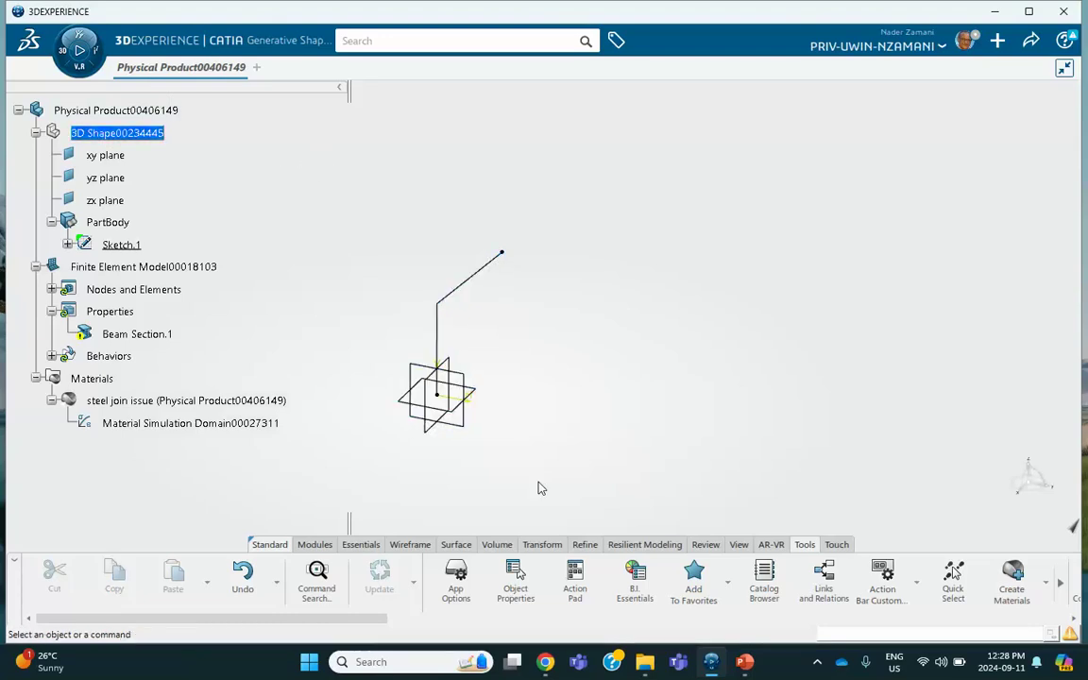
click(546, 546)
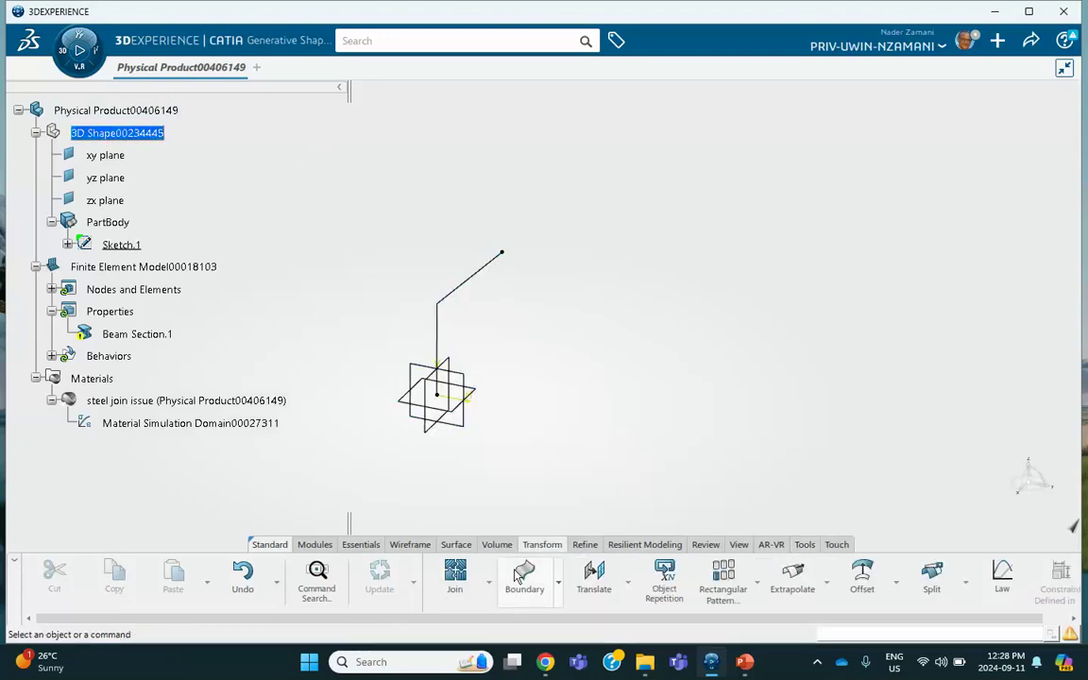
click(455, 576)
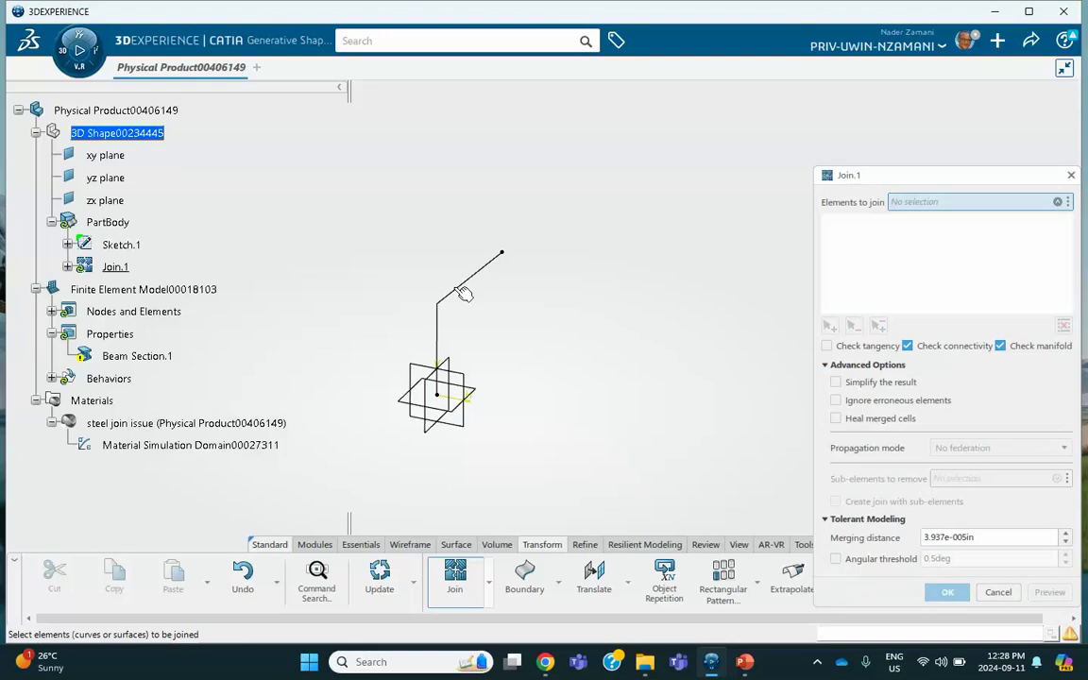
click(122, 245)
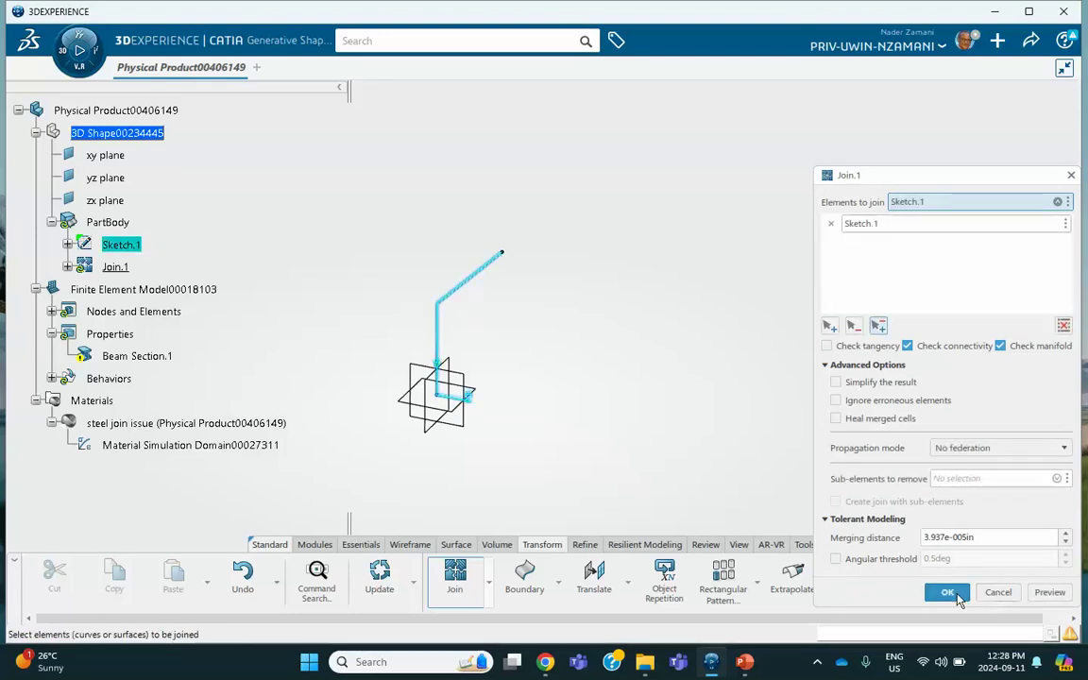
click(950, 593)
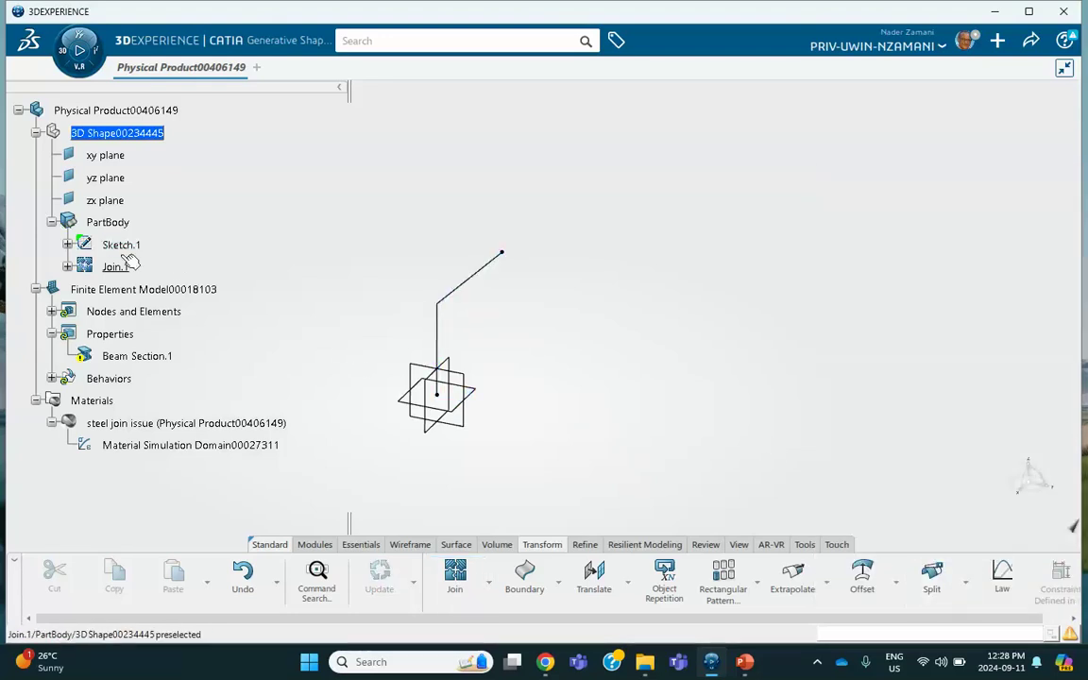
Step: Edit the existing beam section to use Join.1 as support and Beam Profile.1 as profile, reviewing the Join notes on PowerPoint slide 1
scroll(175, 248, down, 2)
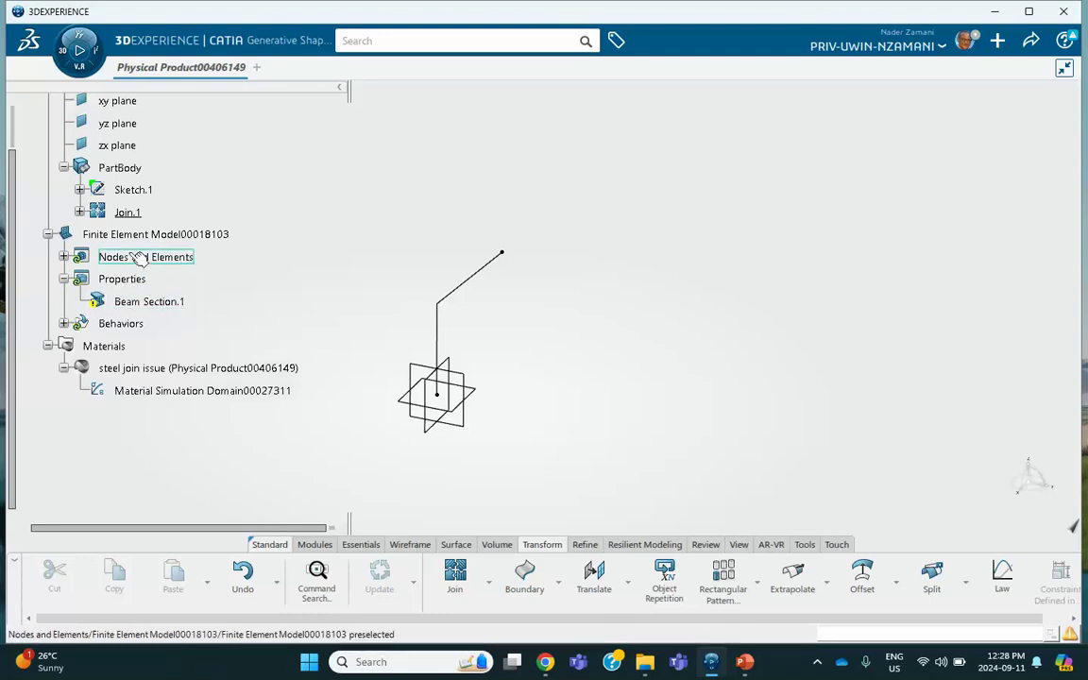
click(146, 303)
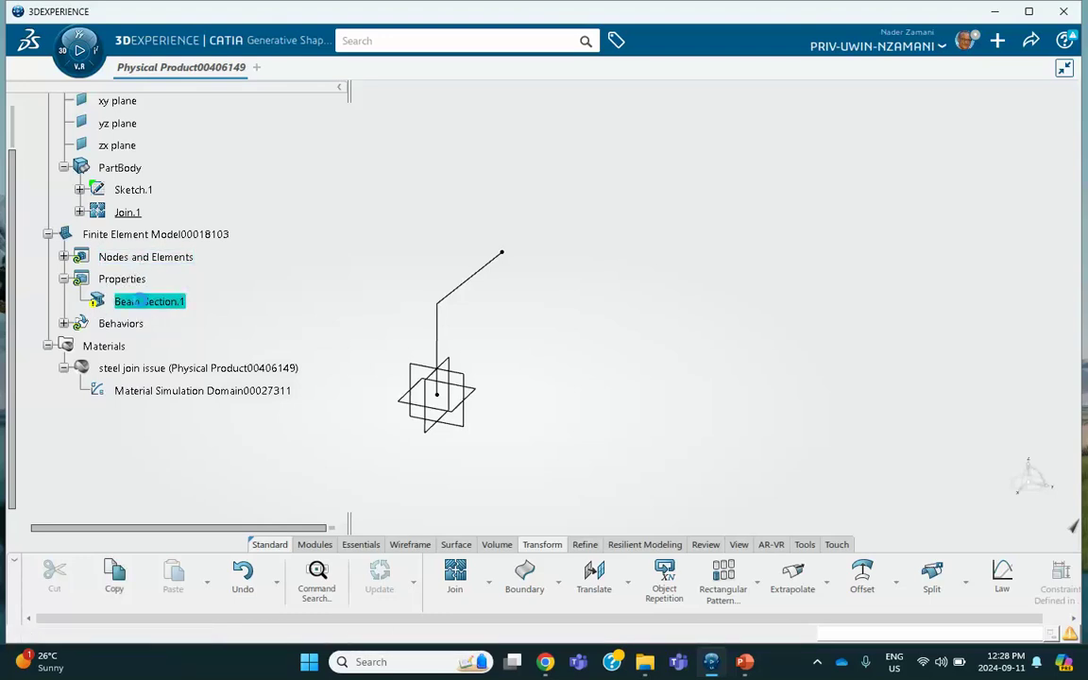
double_click(142, 301)
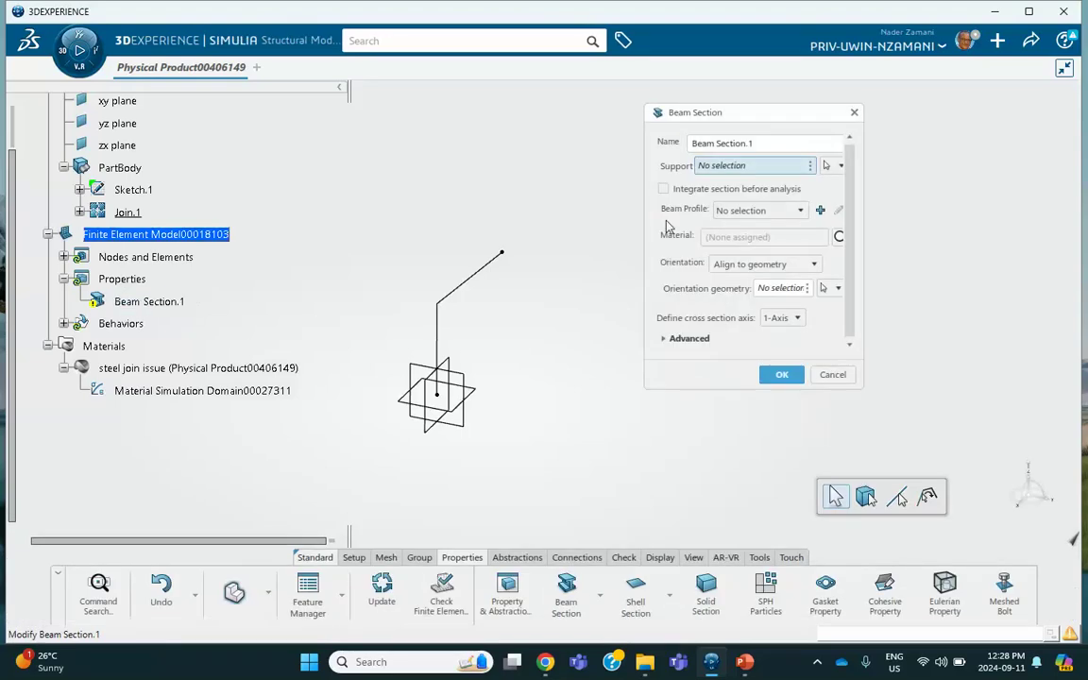
click(473, 275)
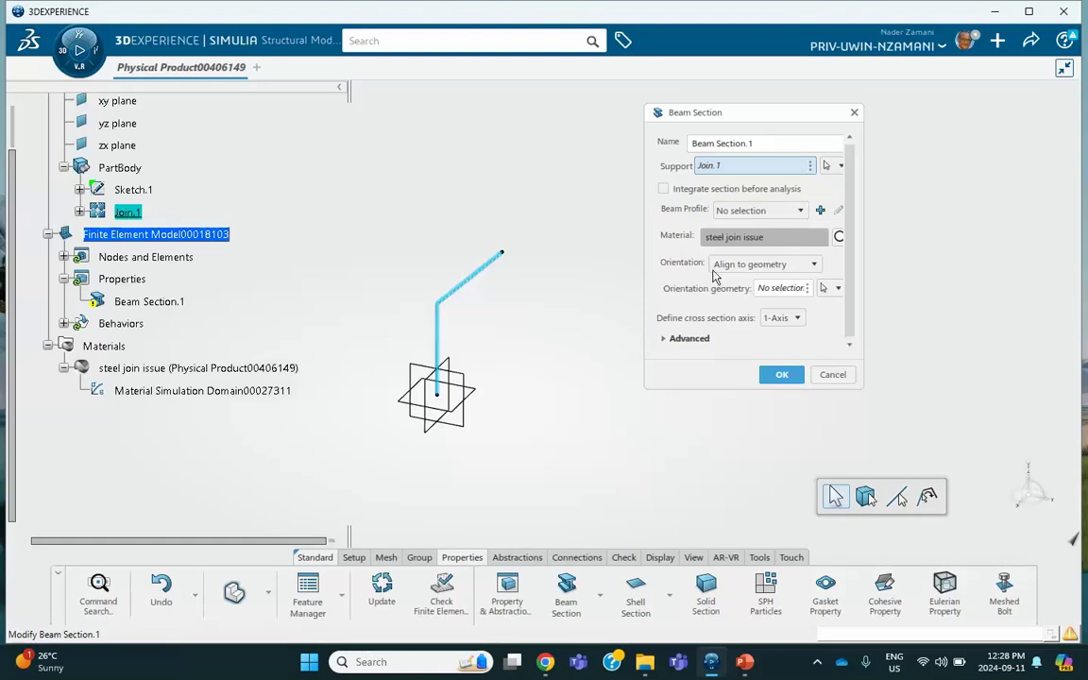
click(746, 664)
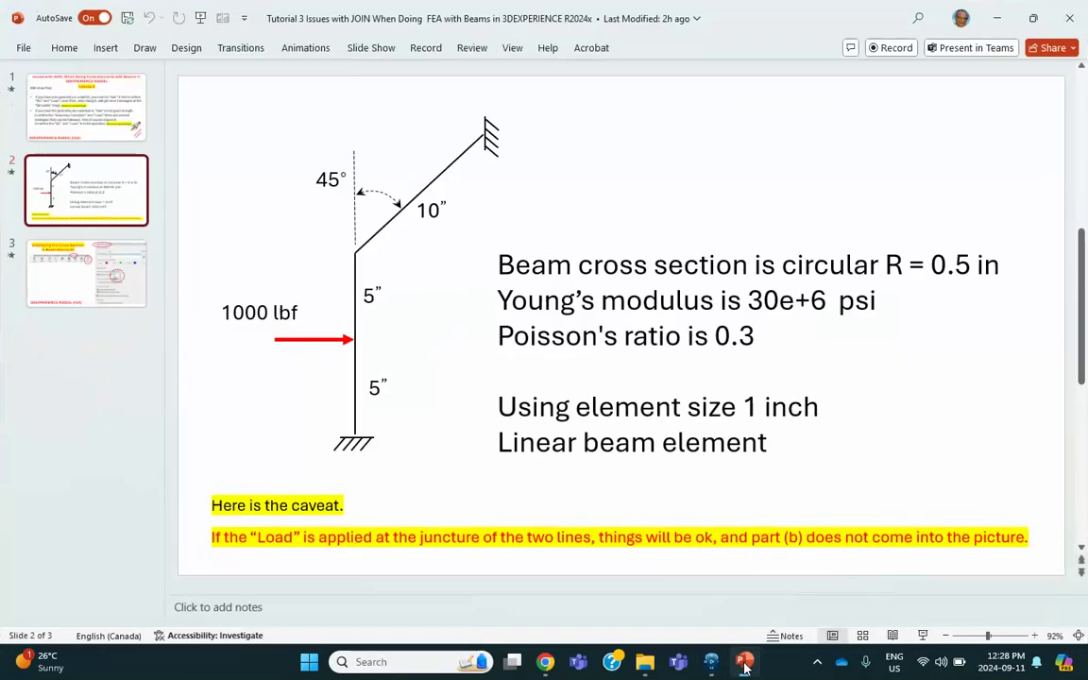
click(131, 127)
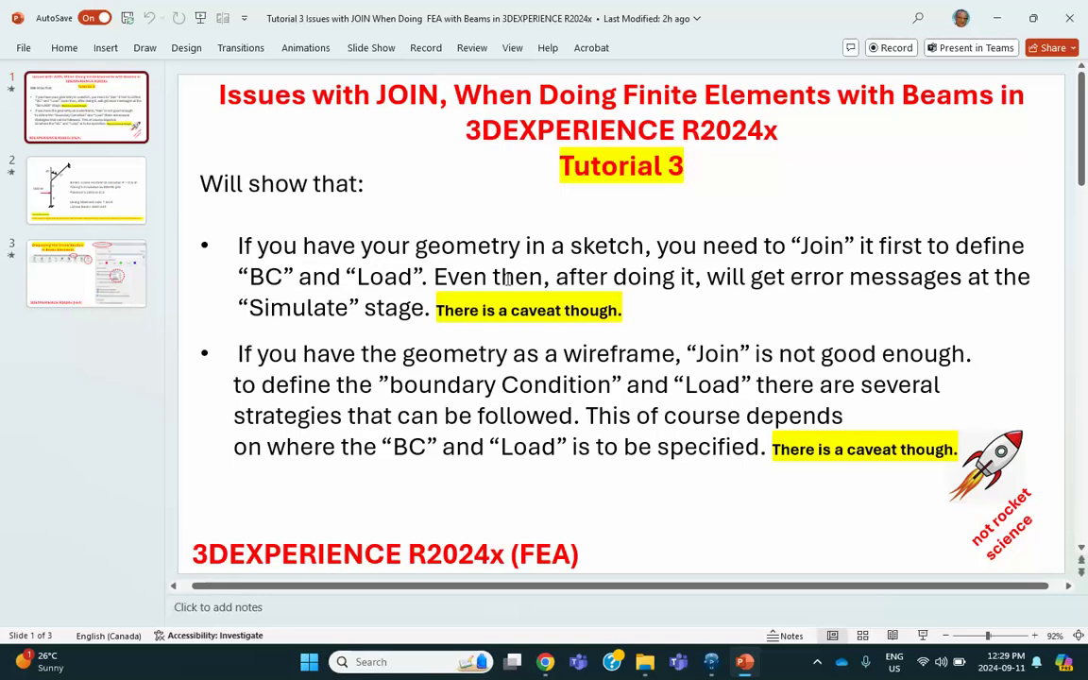
click(995, 21)
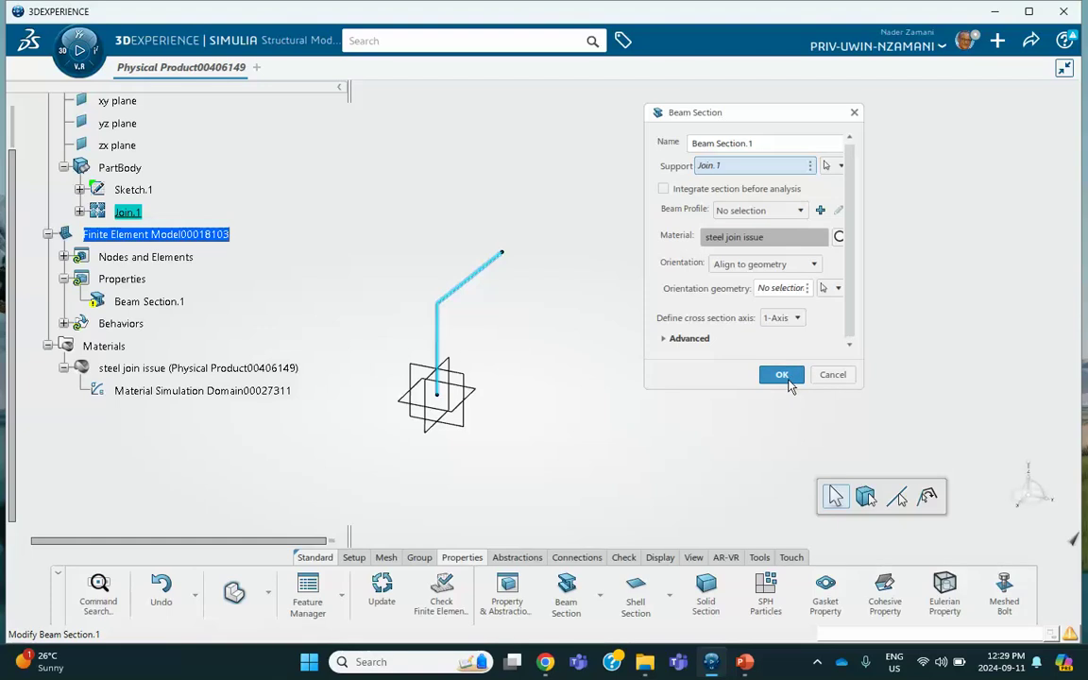
click(765, 209)
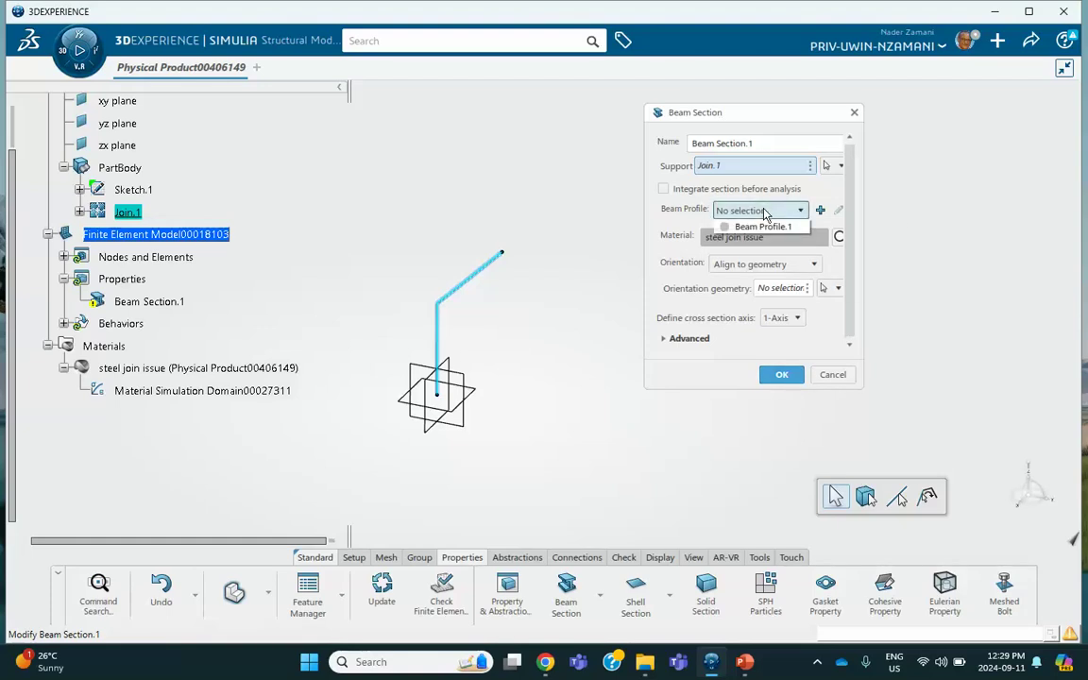
click(770, 223)
click(782, 375)
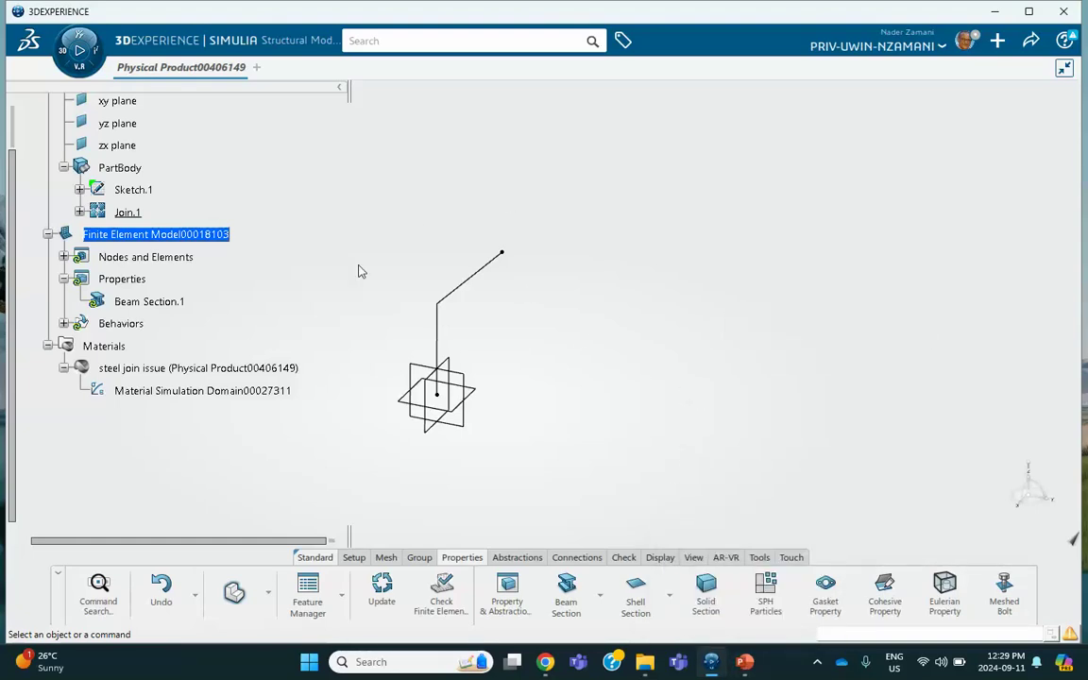
Step: Switch to Structural Scenario Creation and initialize a structural simulation using Finite Element Model00018103
click(58, 49)
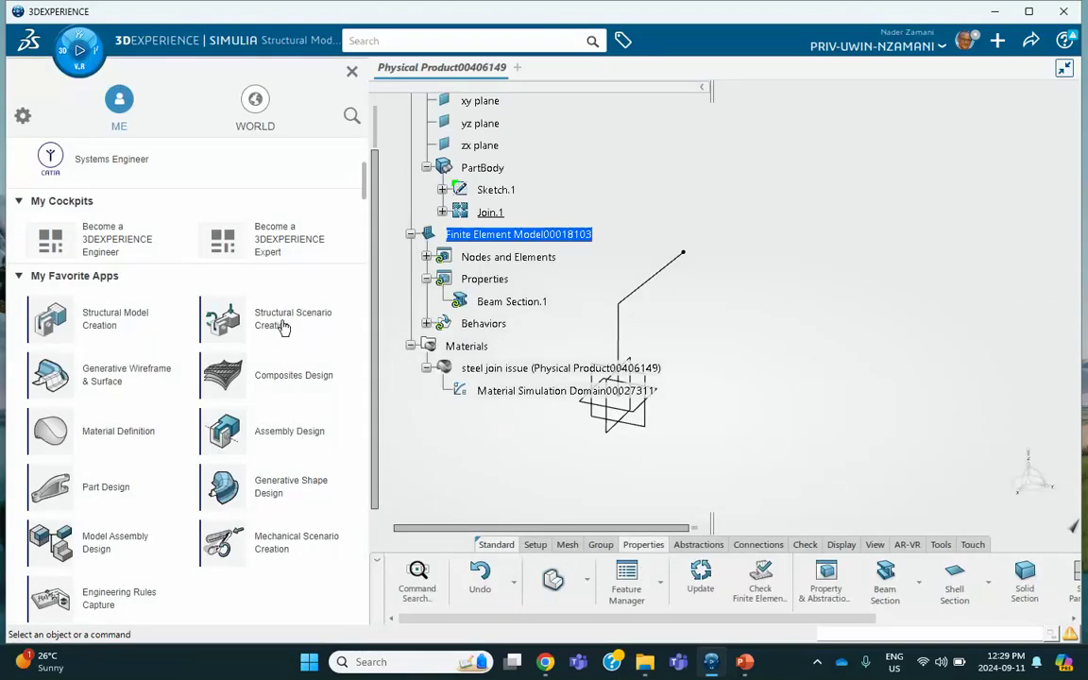
click(253, 312)
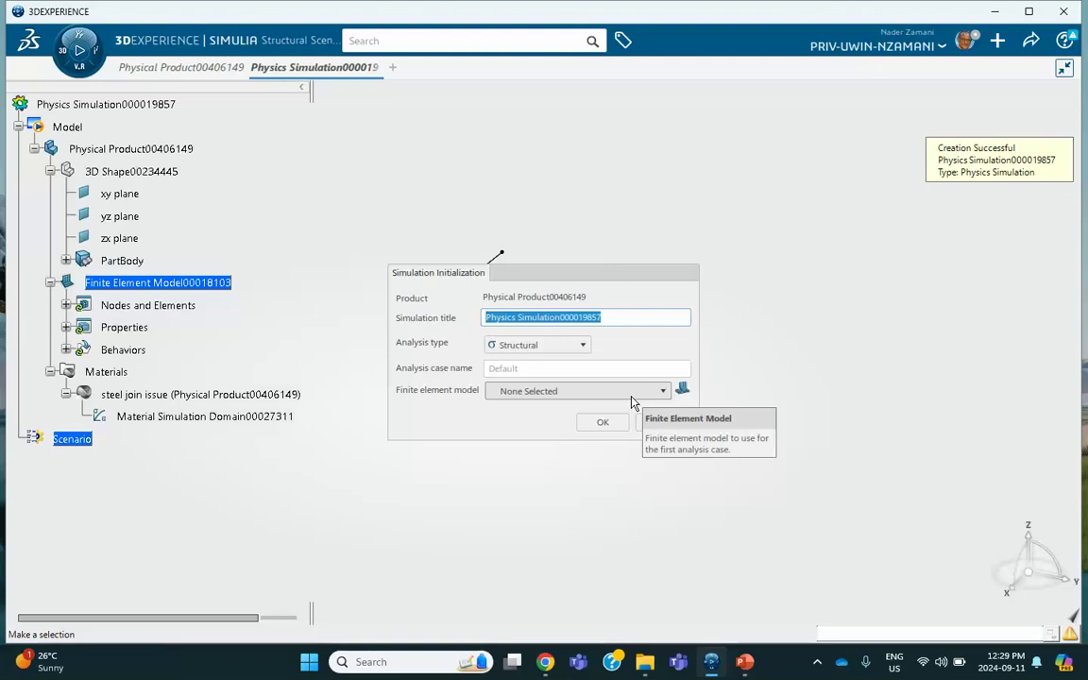
click(605, 391)
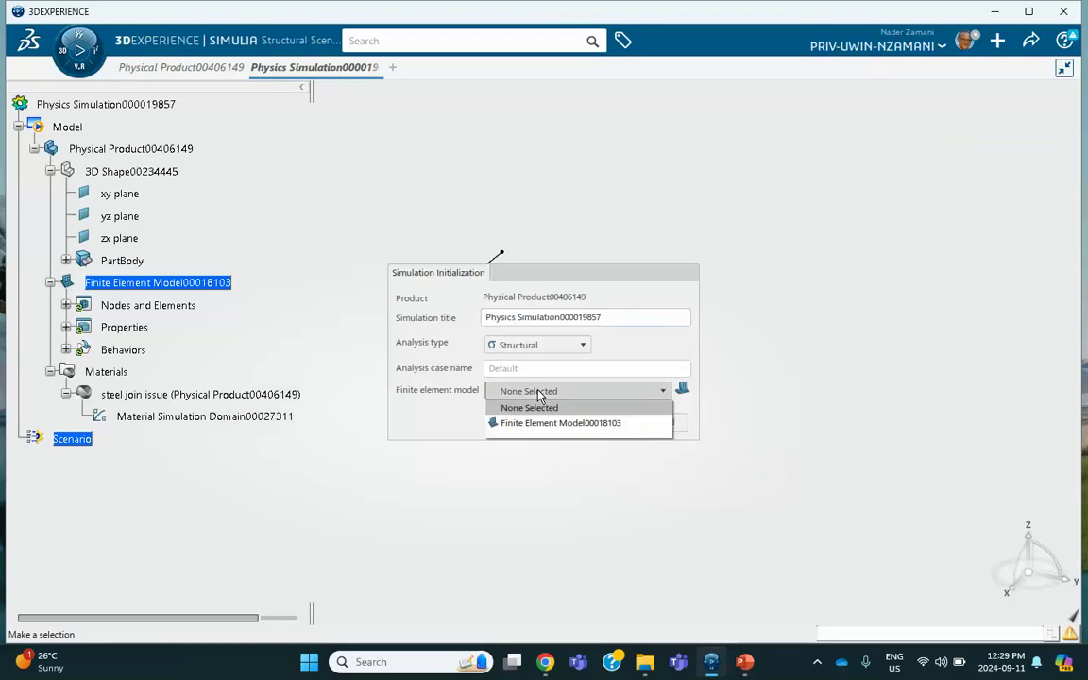
click(558, 422)
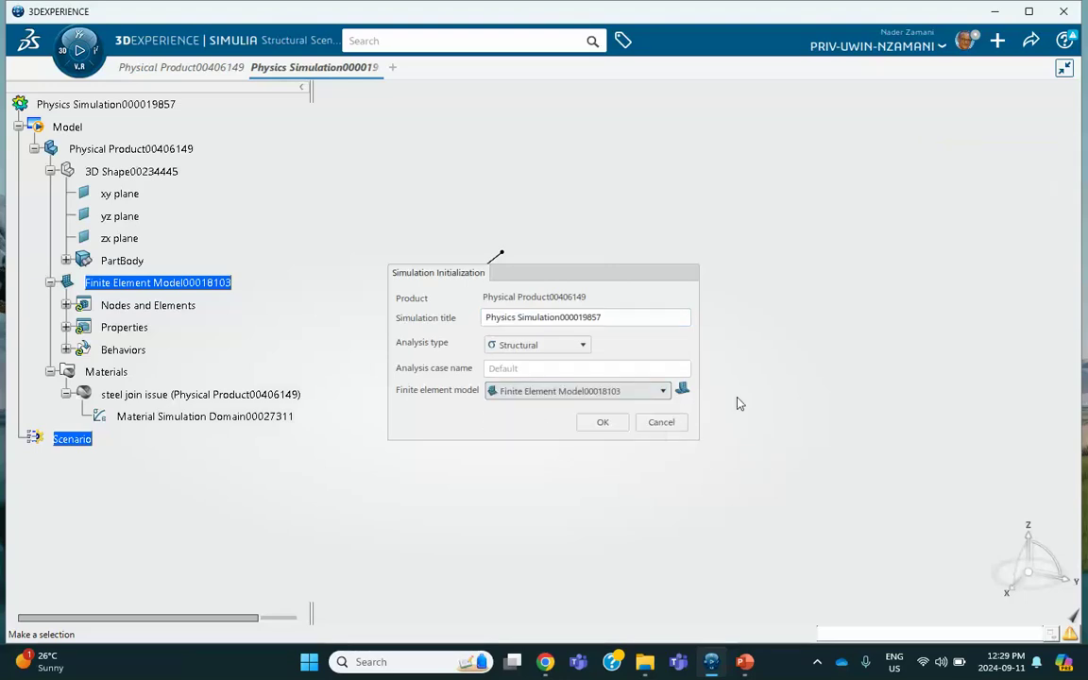
click(604, 424)
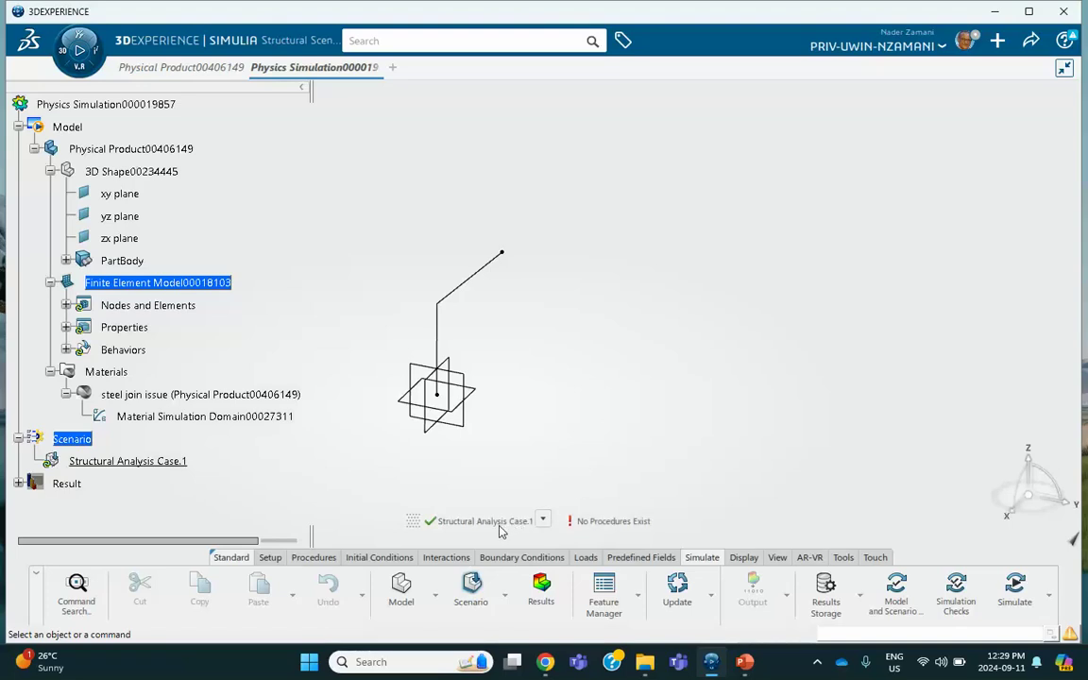
Step: Add a static perturbation step with default settings to the structural analysis case
click(315, 559)
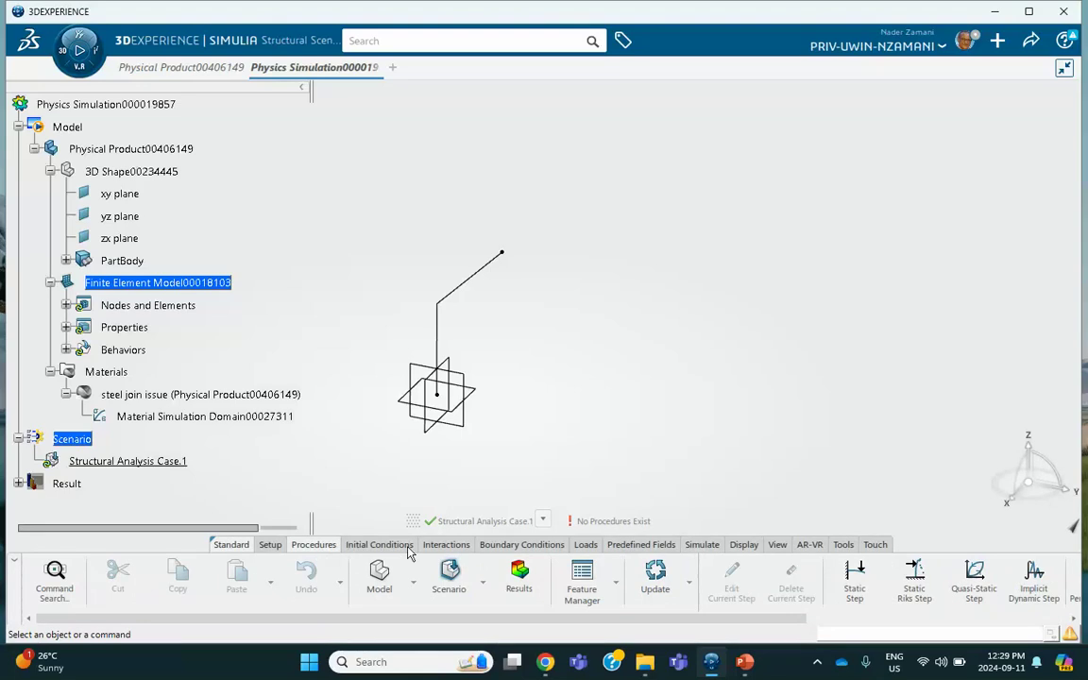
drag(554, 624, 726, 622)
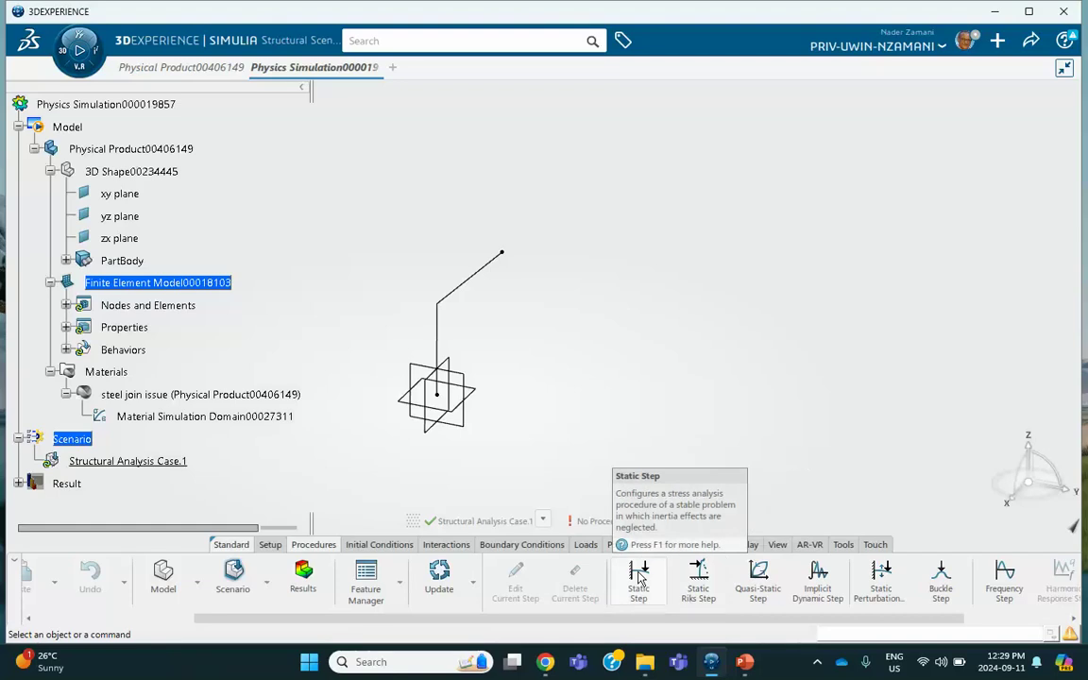
click(881, 579)
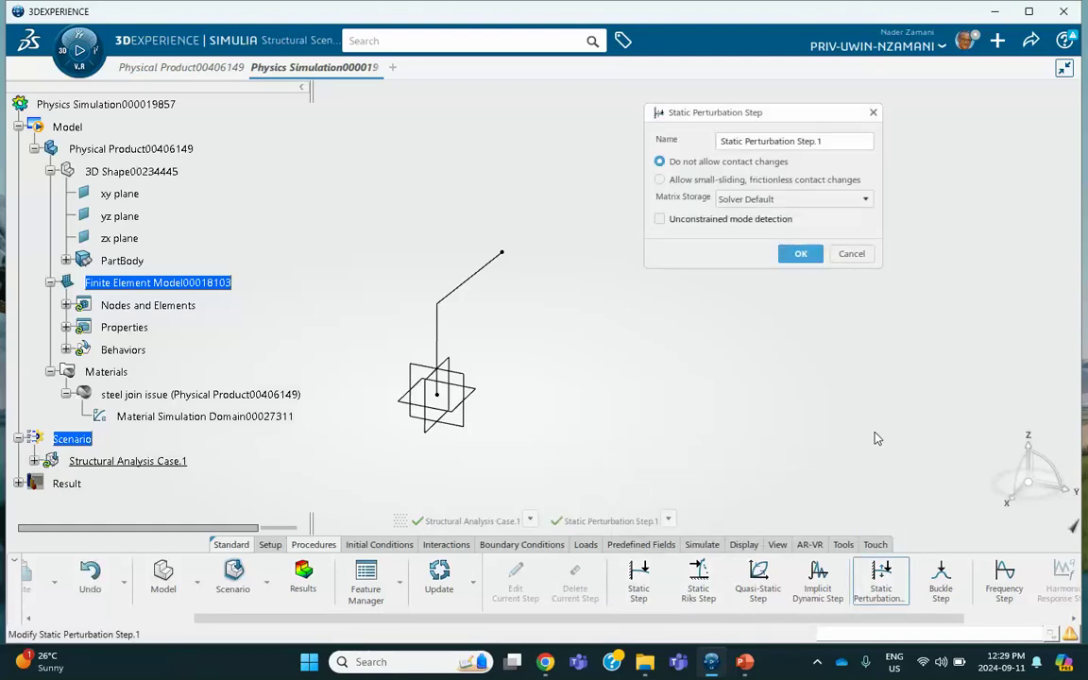
click(802, 251)
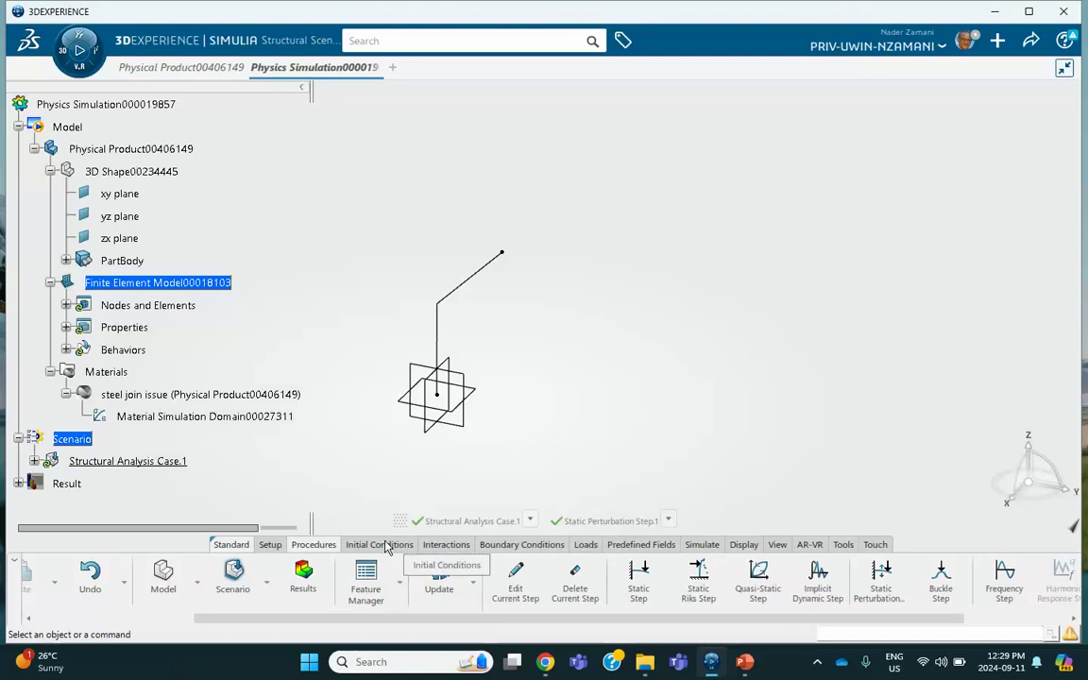
Step: Clamp the lower end vertex of the vertical line and the upper end vertex of the inclined line
click(515, 546)
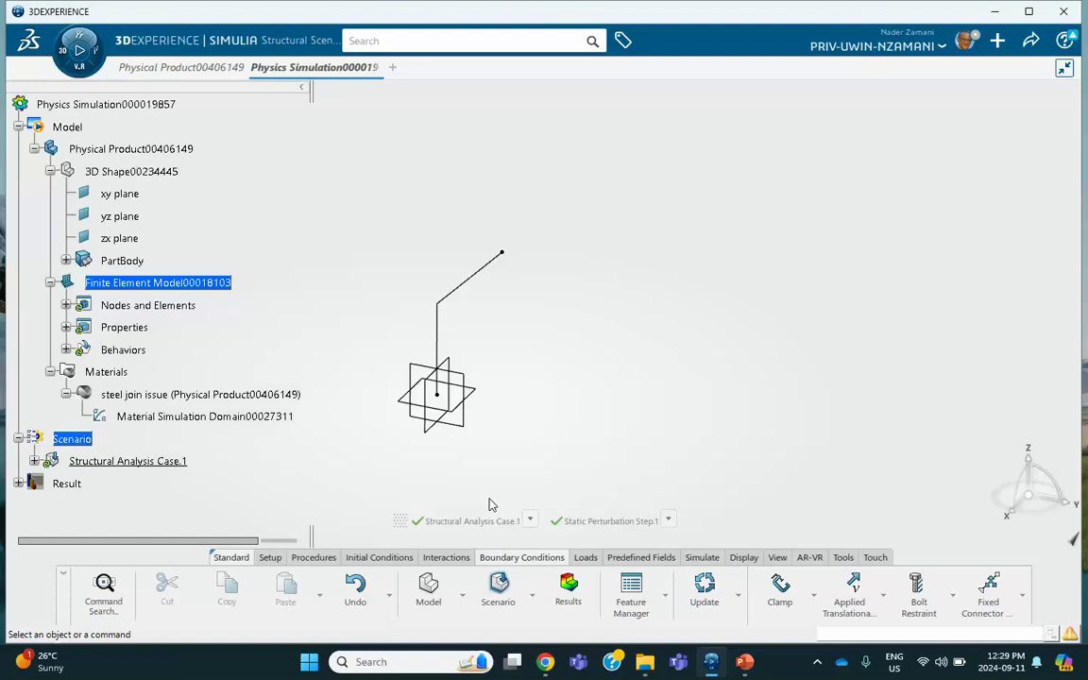
click(775, 587)
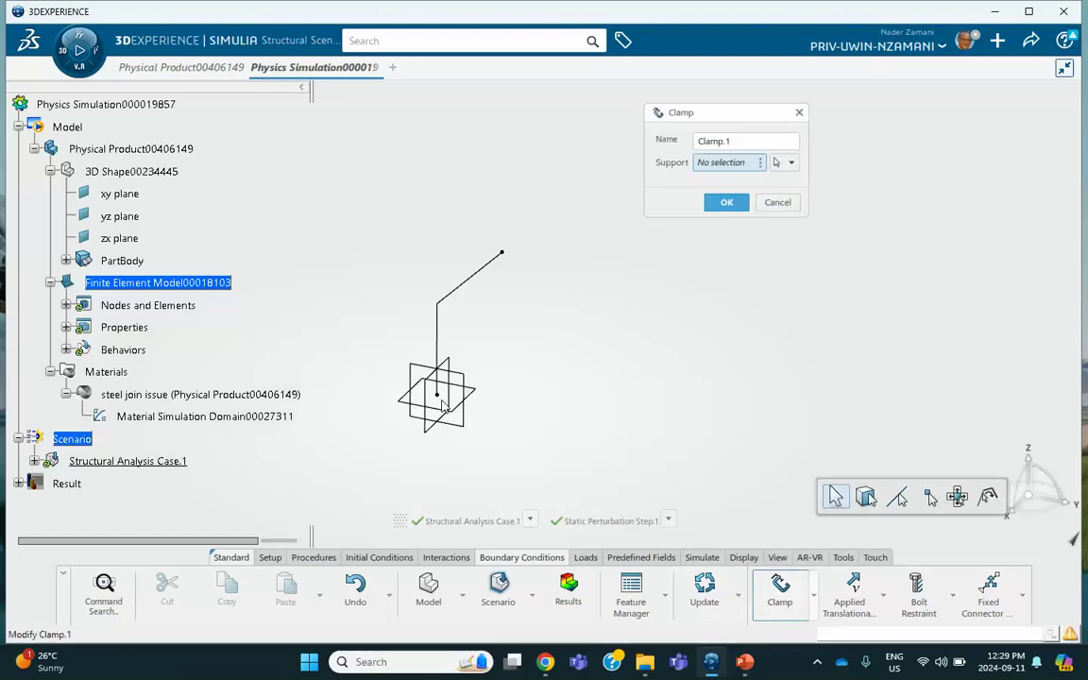
click(439, 389)
click(502, 254)
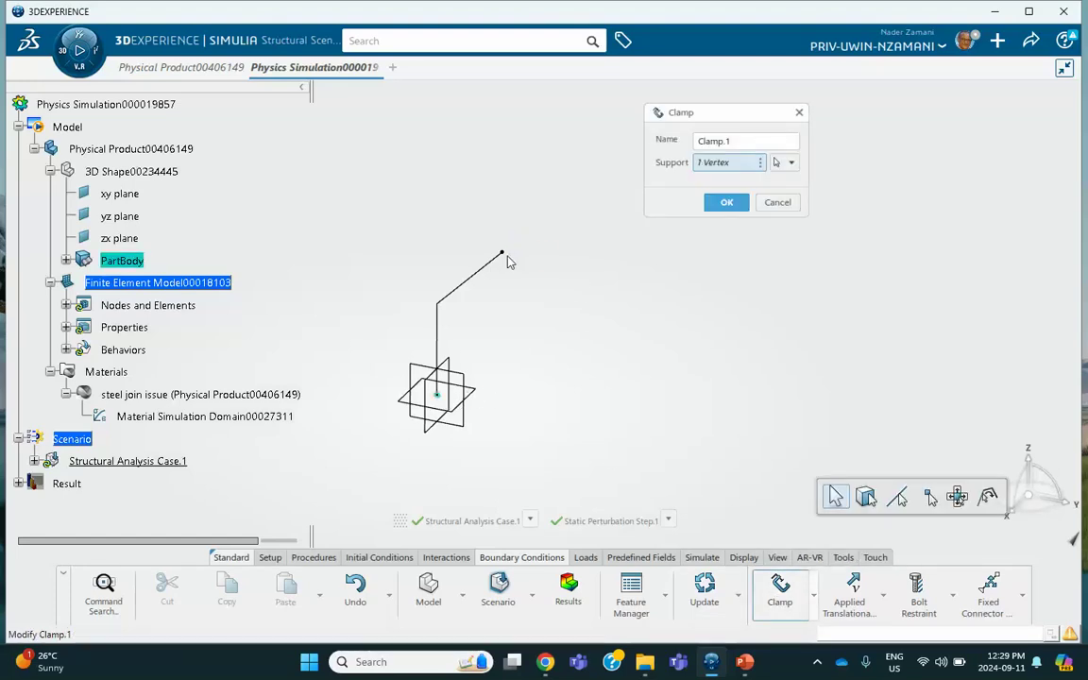
click(726, 203)
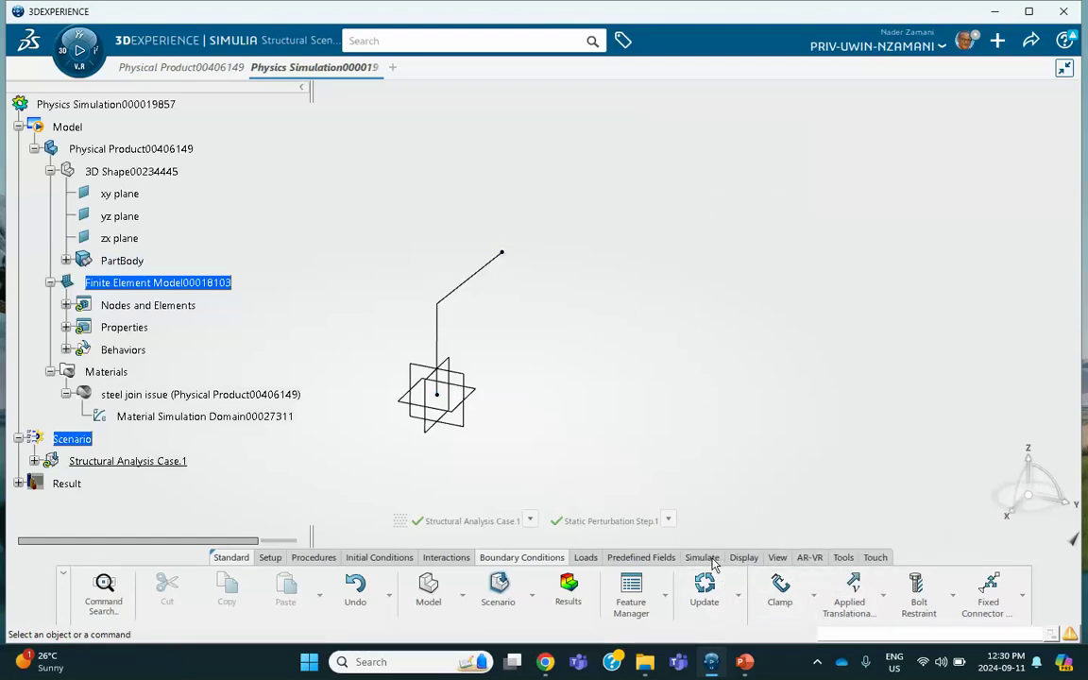
Step: Apply a 1000 lbf Y force at the vertex joining the two lines, consulting the load caveat on PowerPoint slide 2
click(586, 558)
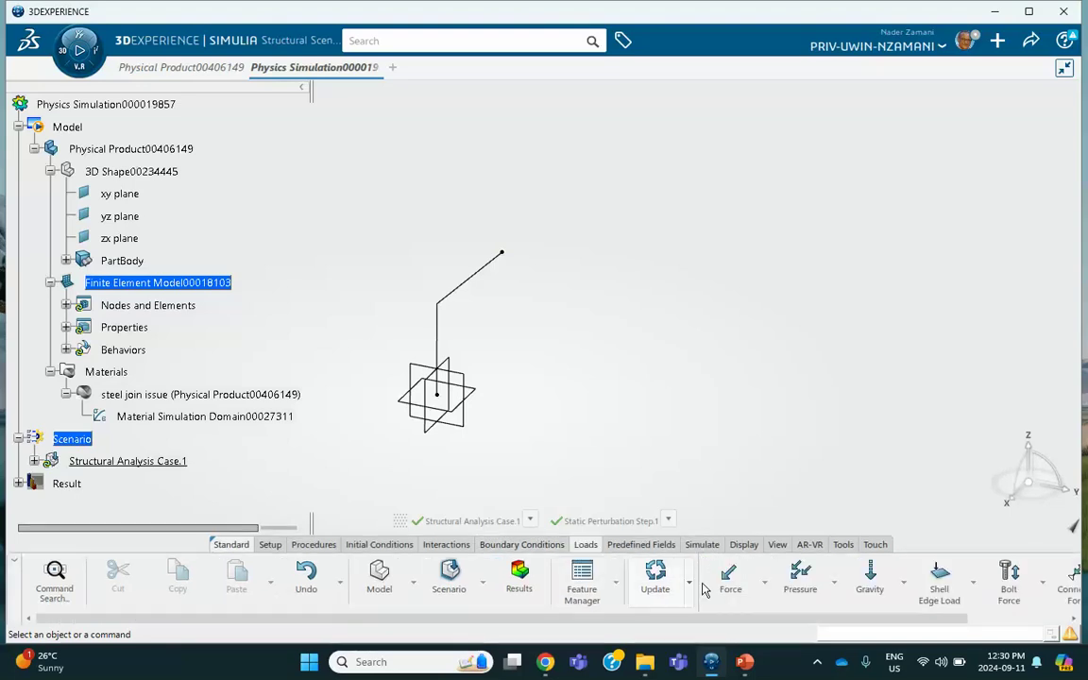
click(728, 577)
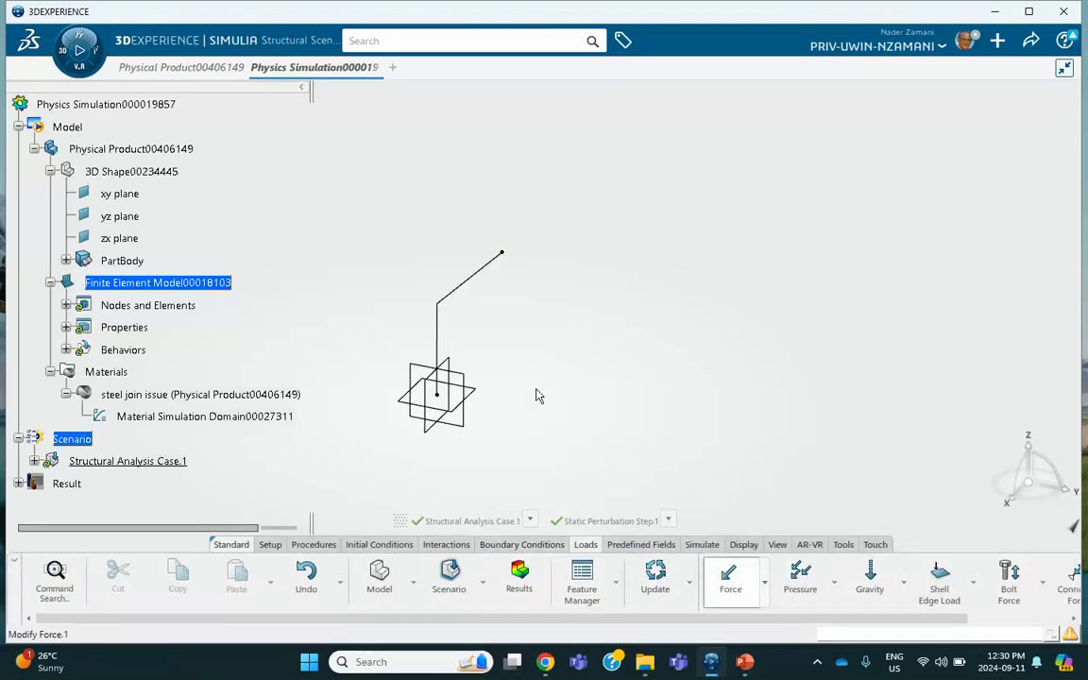
click(439, 307)
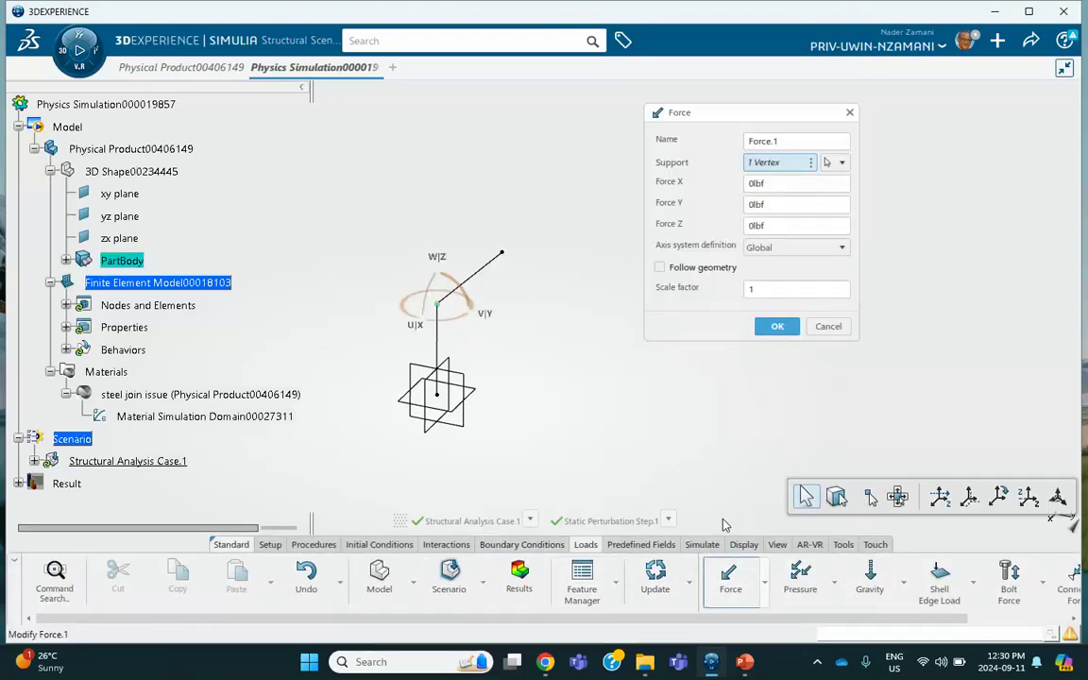
key(alt+Tab)
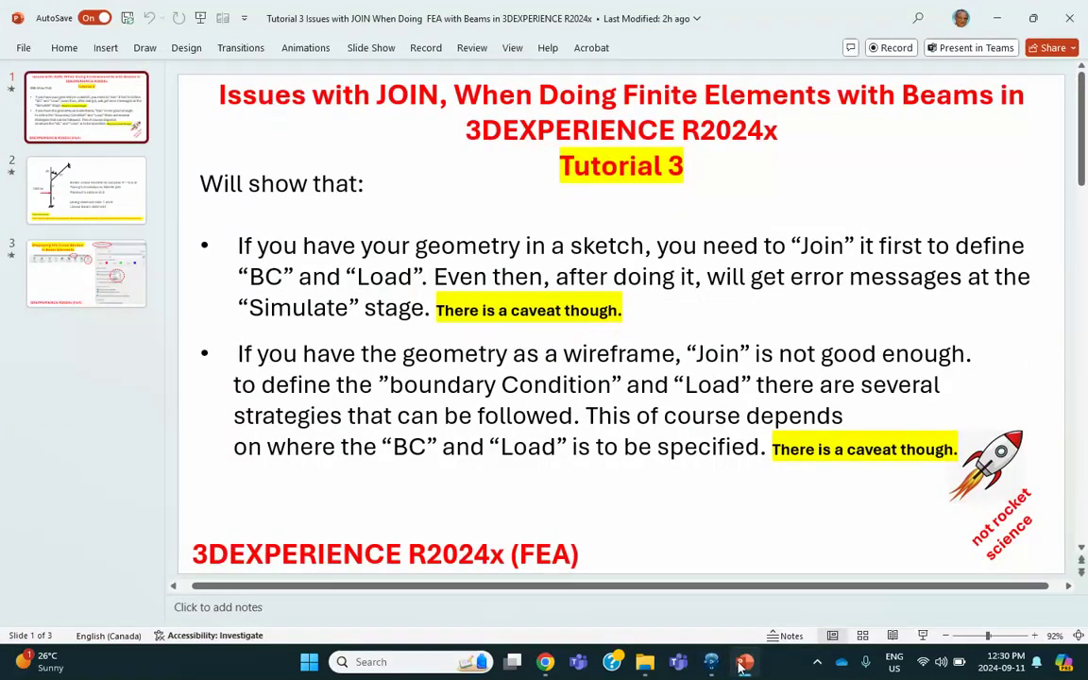
click(90, 189)
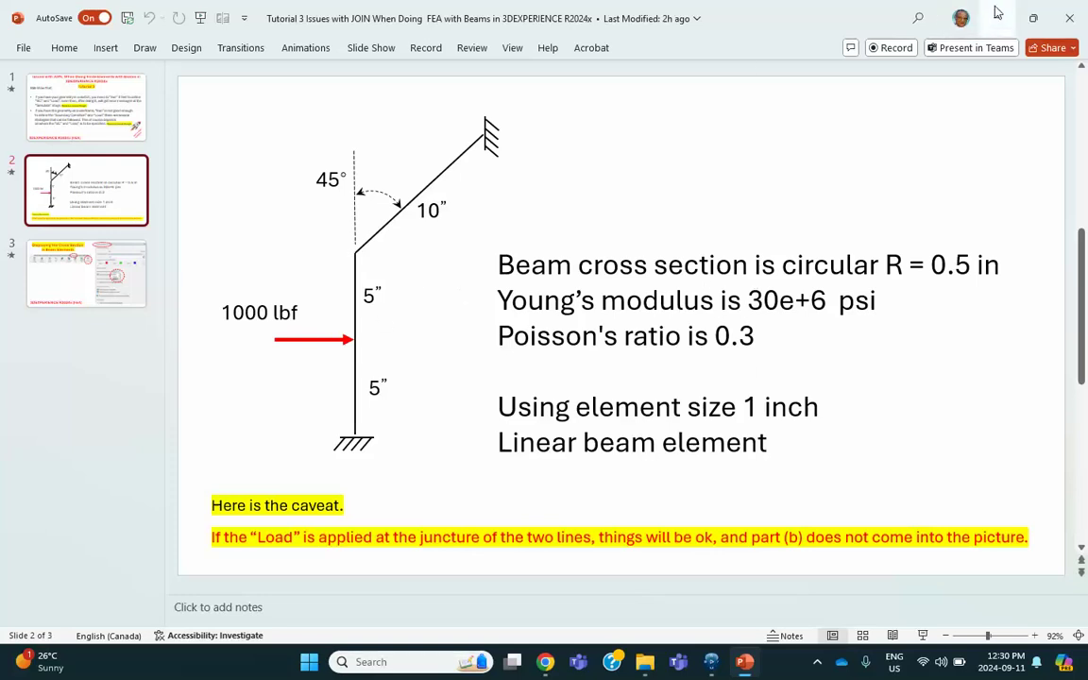
key(alt+Tab)
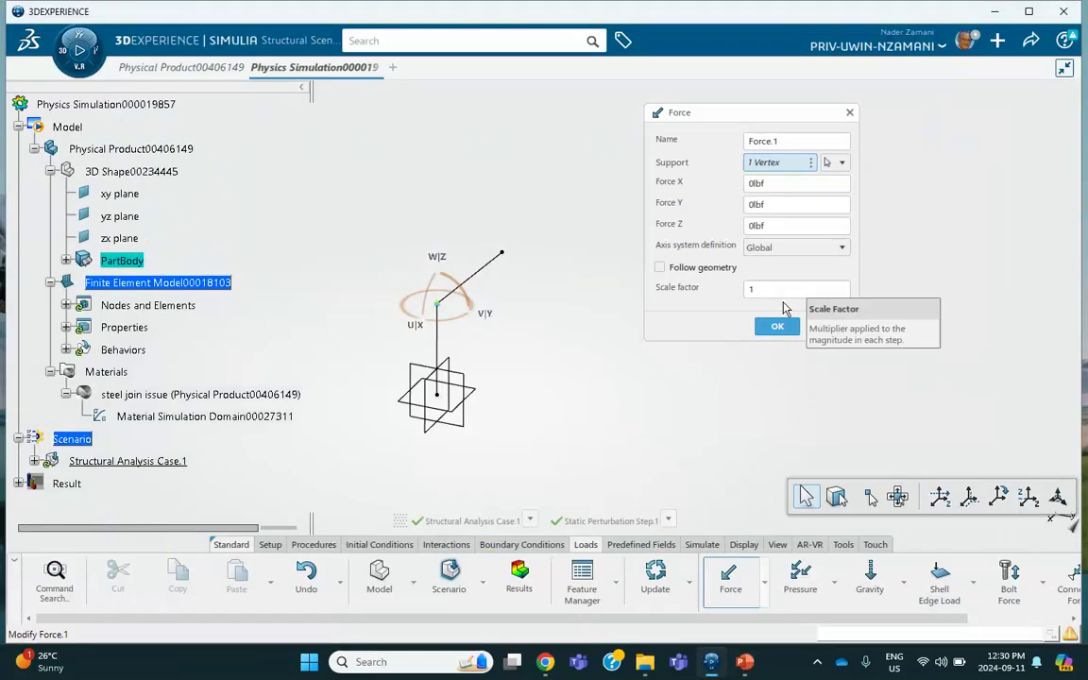
click(774, 206)
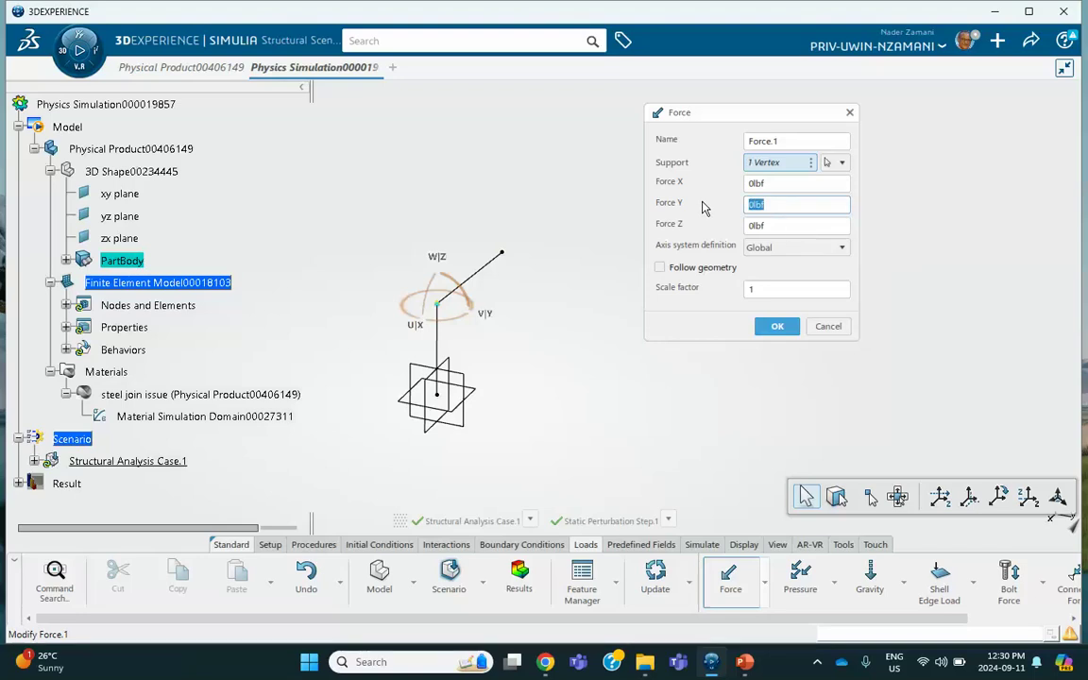
text(1000)
click(773, 326)
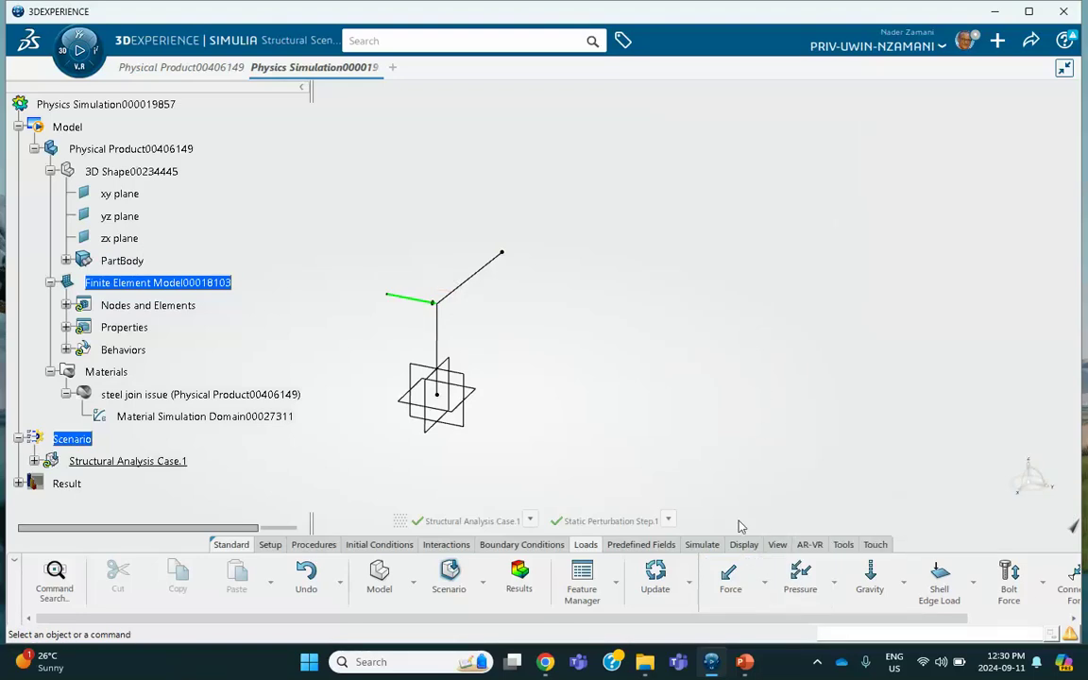
Step: Consult PowerPoint slide 3 on displaying beam cross sections and set the simulation's beam rendering style to Solid
click(701, 545)
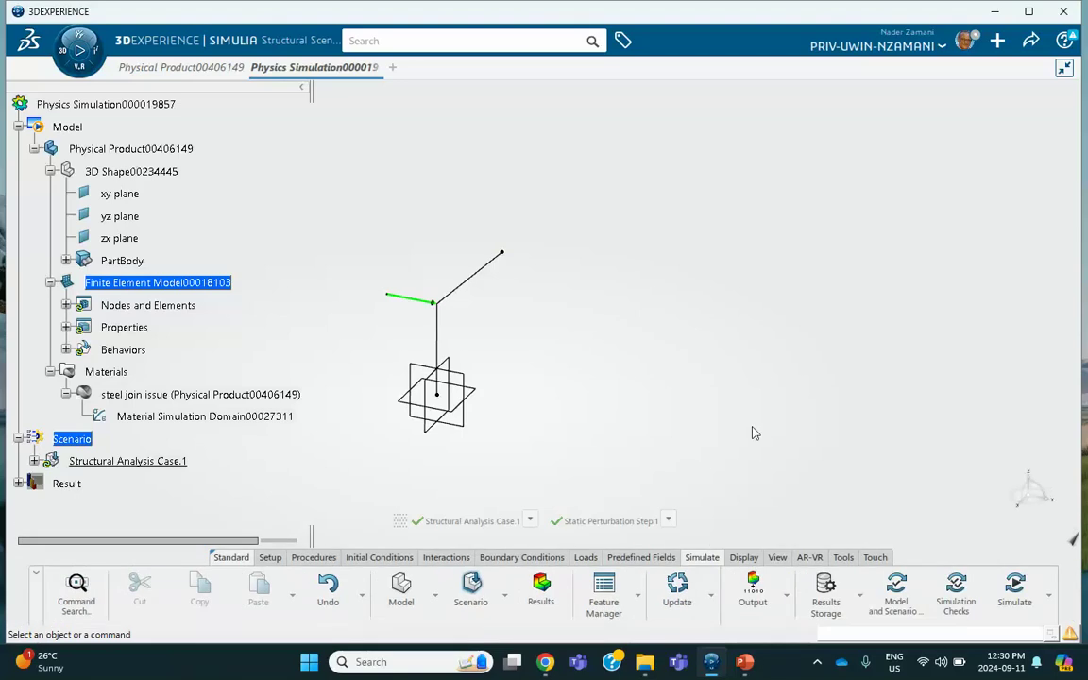
click(742, 666)
scroll(169, 340, down, 1)
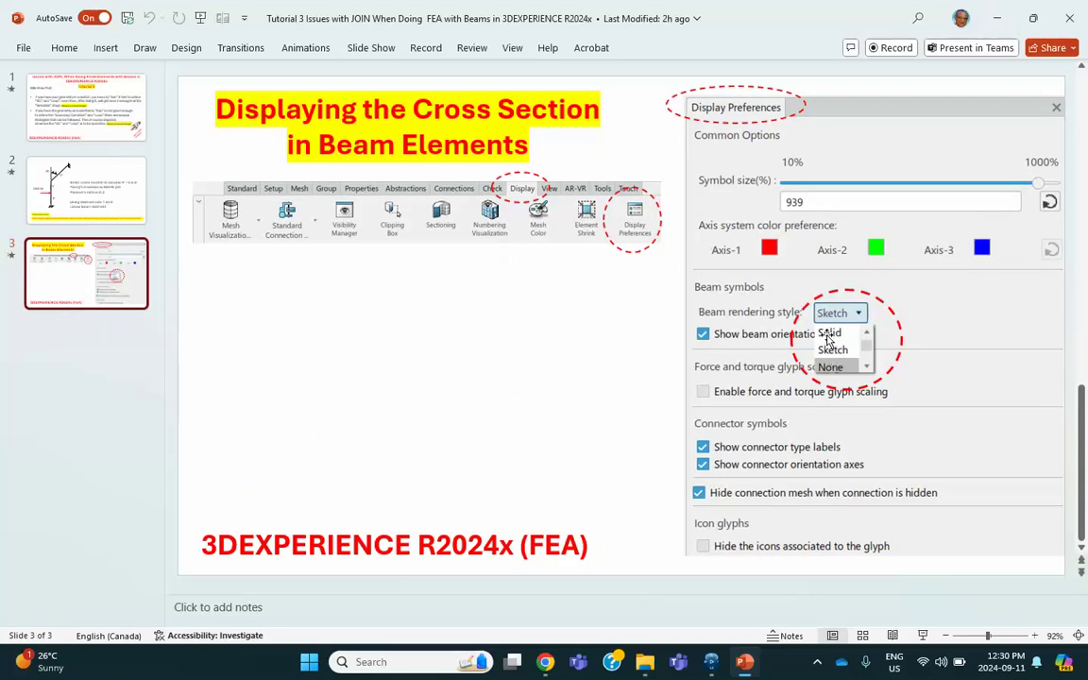
click(996, 18)
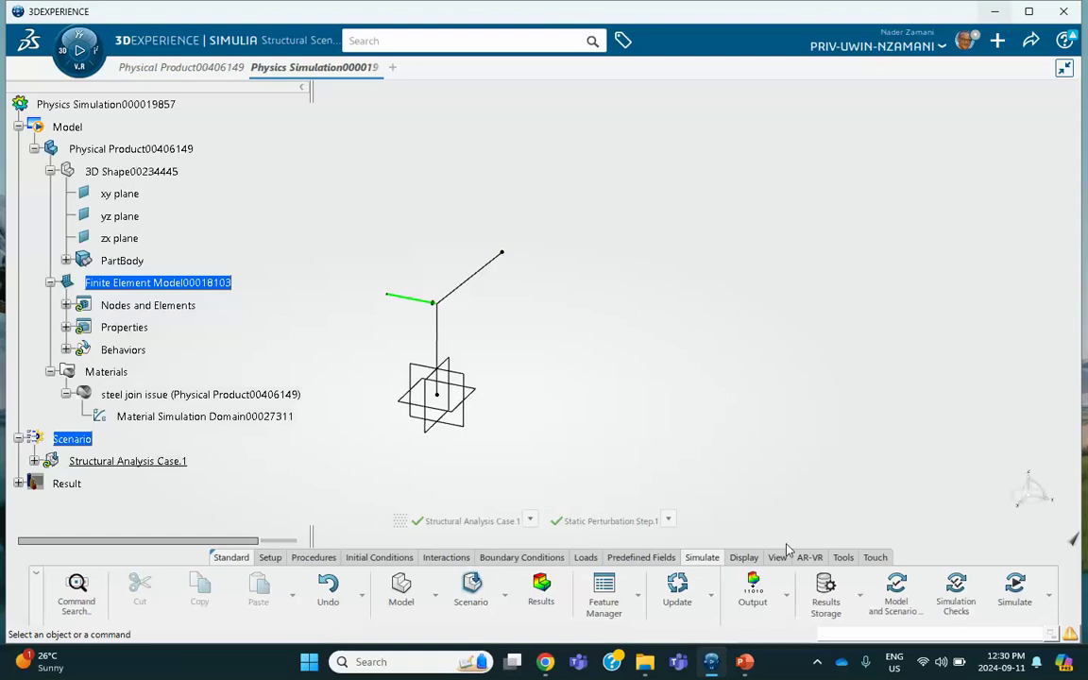
click(745, 558)
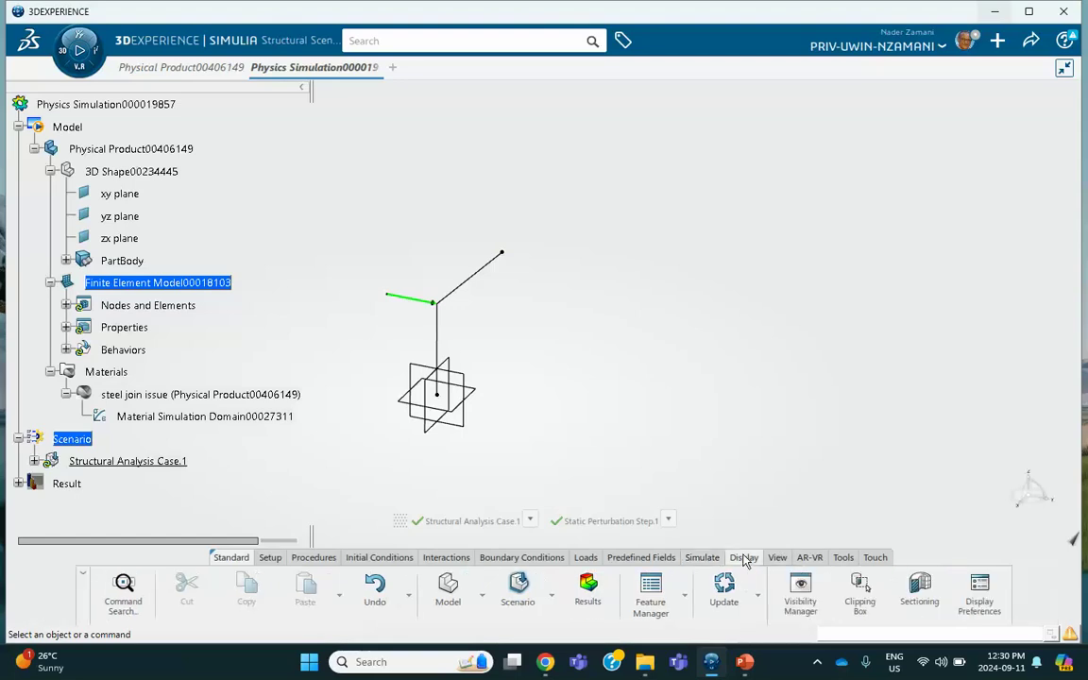
click(980, 590)
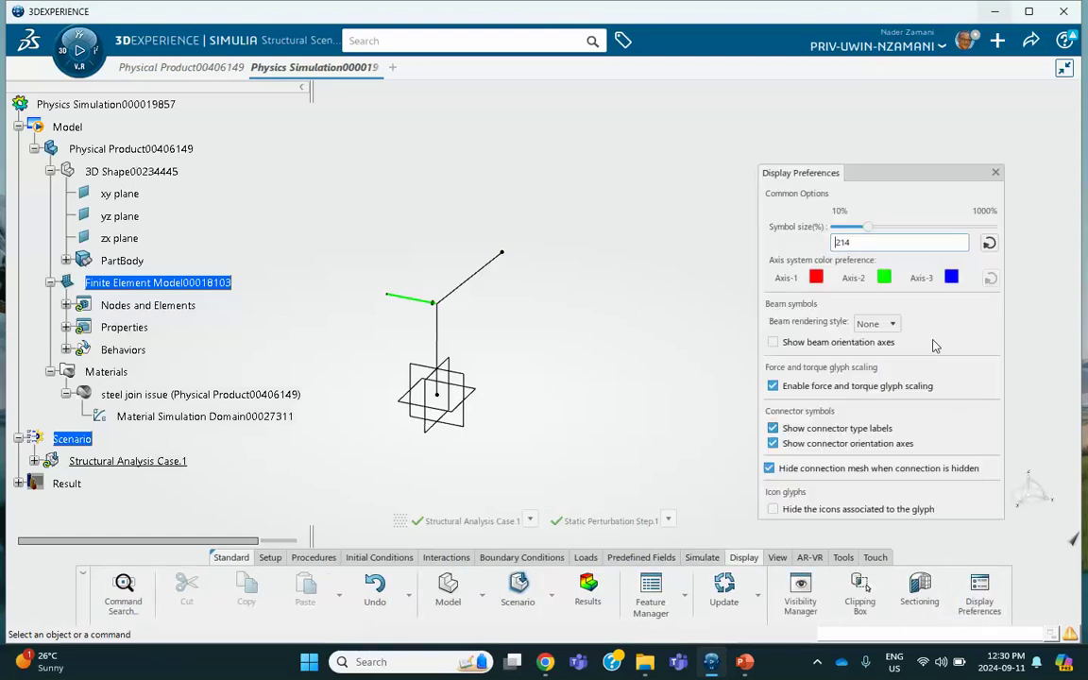
click(881, 326)
click(869, 340)
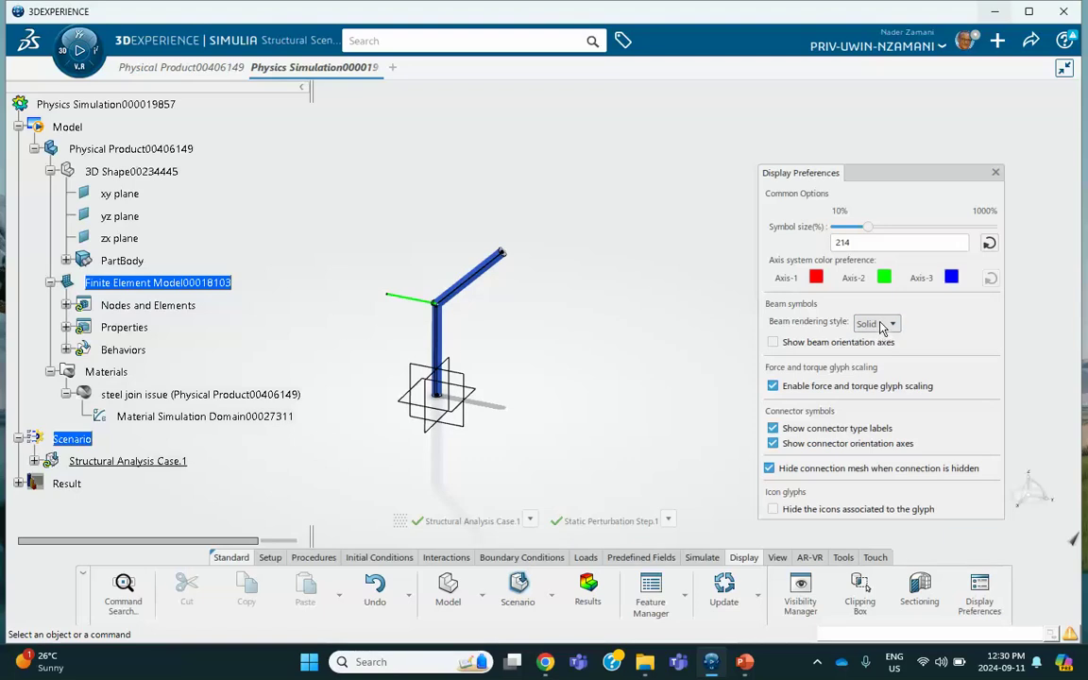
Step: Preview the beams with the Sketch rendering style, return the style to None, and close the display preferences
click(882, 326)
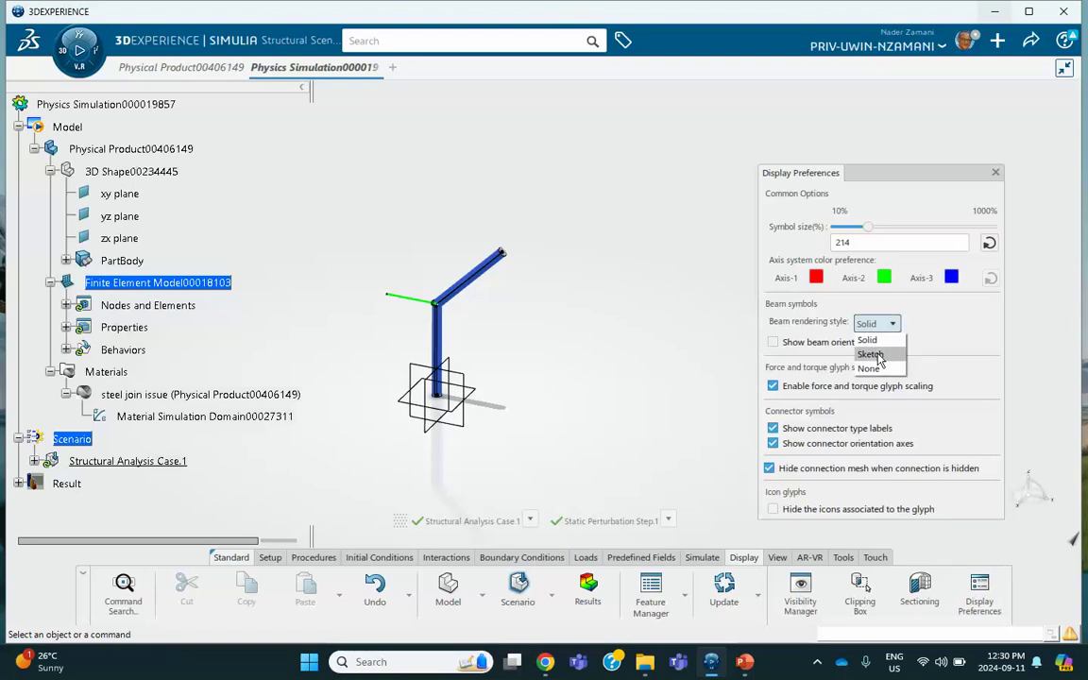
click(870, 354)
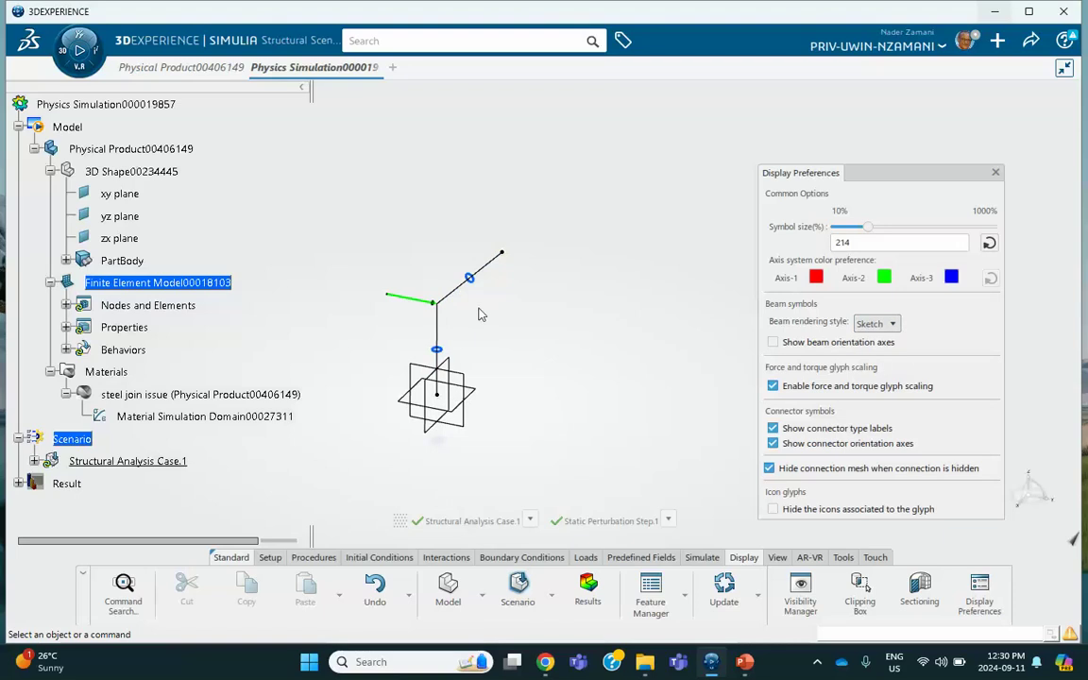
click(877, 323)
click(869, 369)
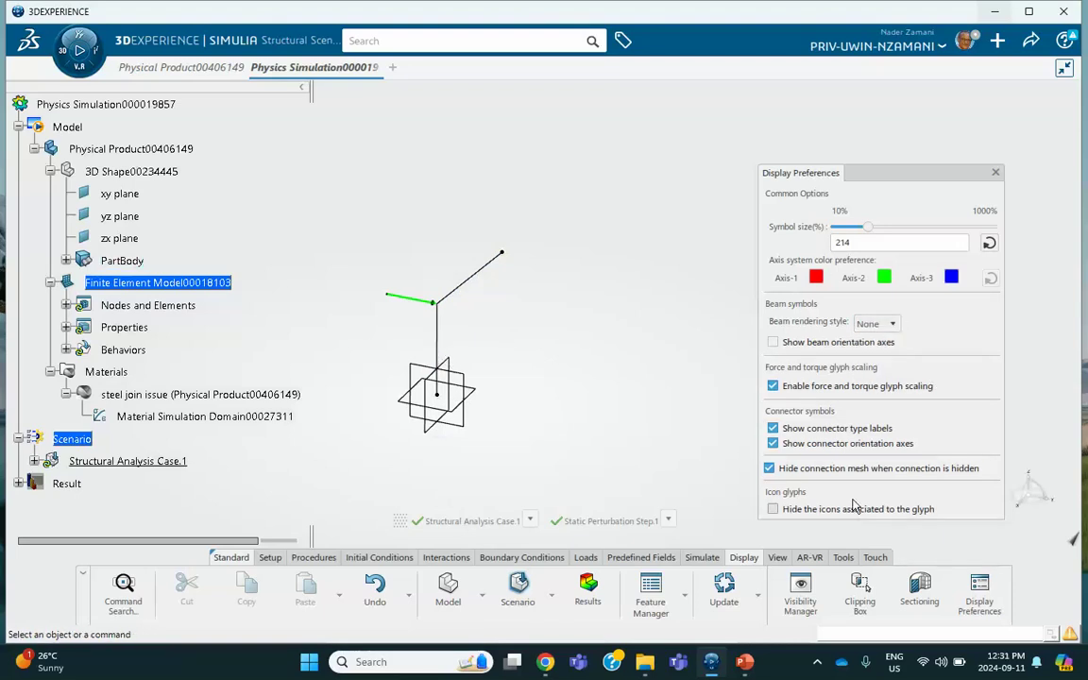
click(996, 174)
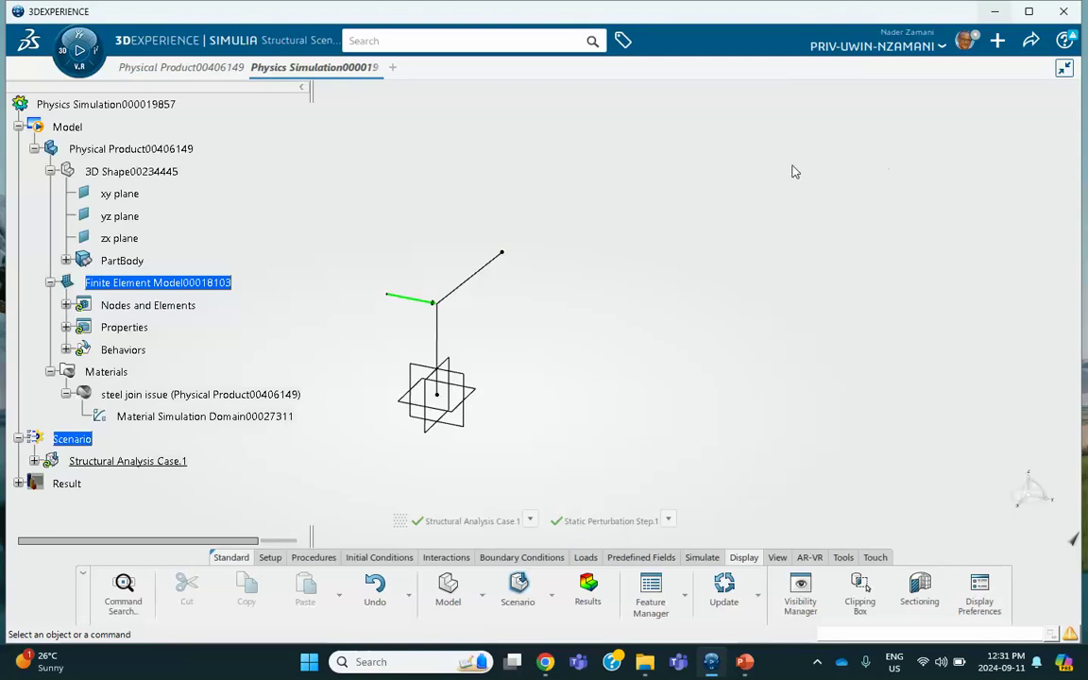
Step: Run the model and scenario checks and the simulation checks for the structural analysis case, locally on 4 cores
click(699, 556)
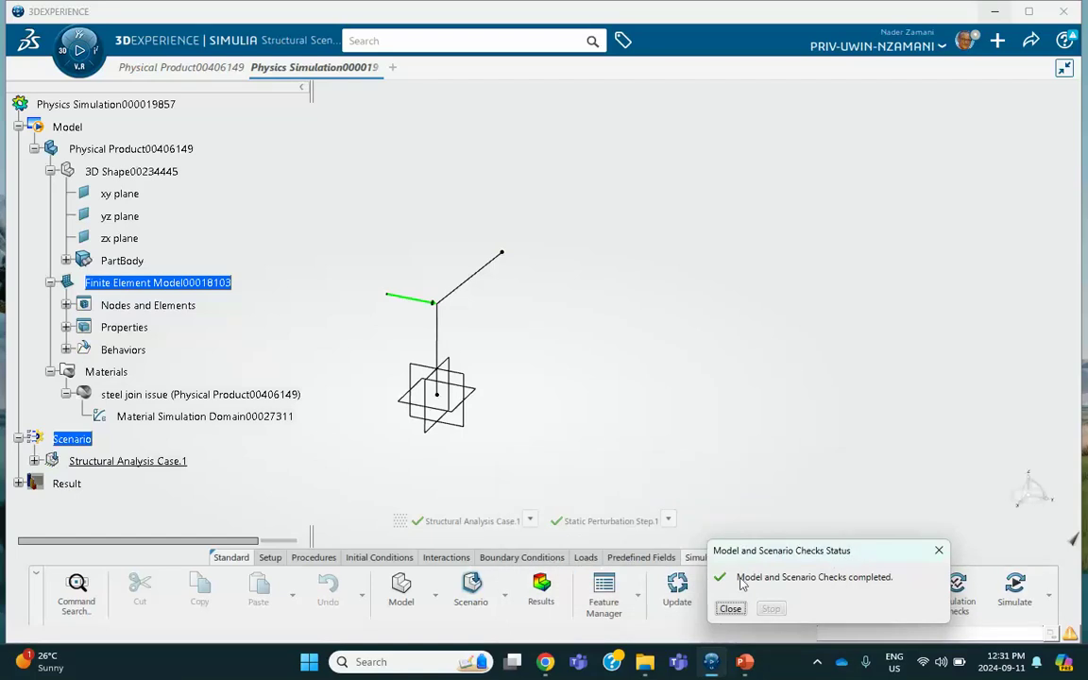
click(731, 608)
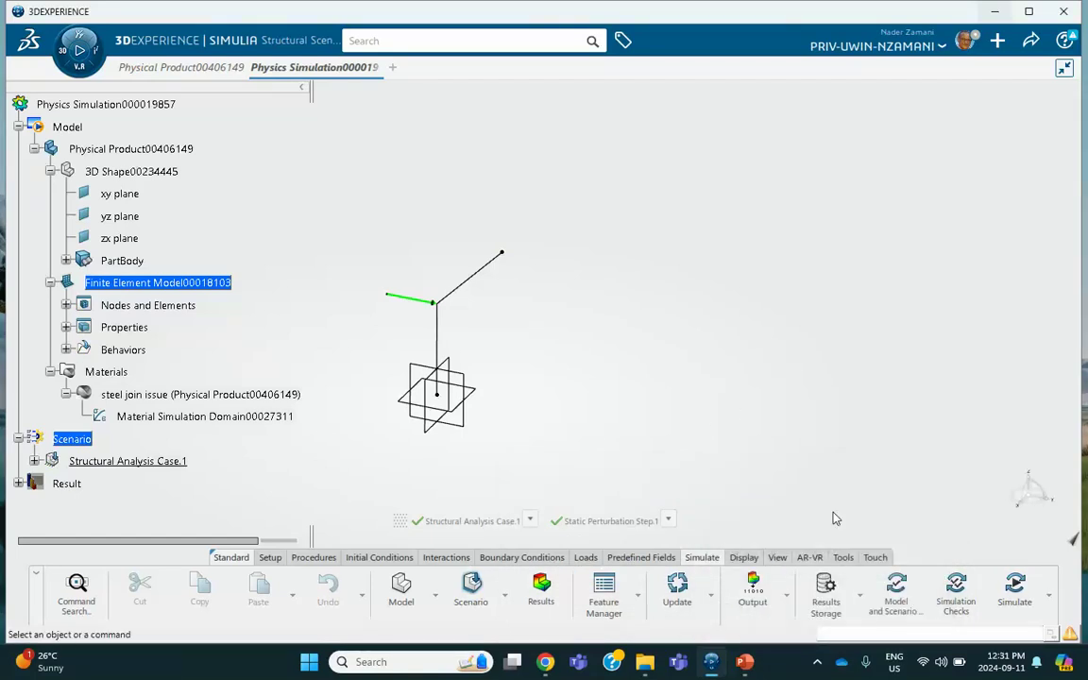
click(957, 593)
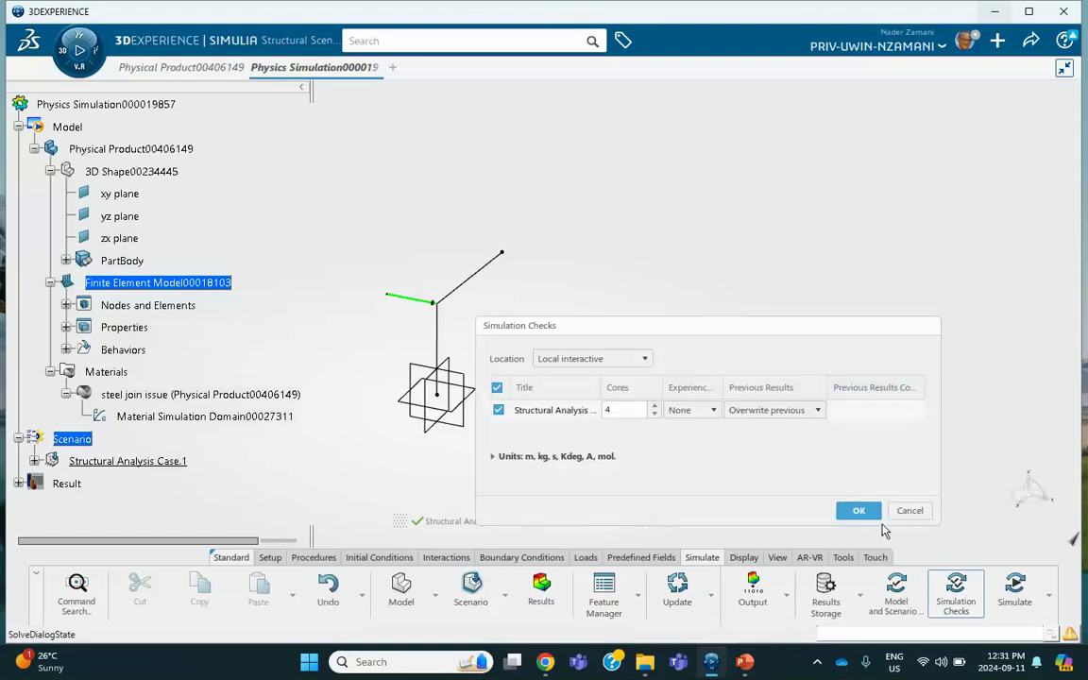
click(855, 511)
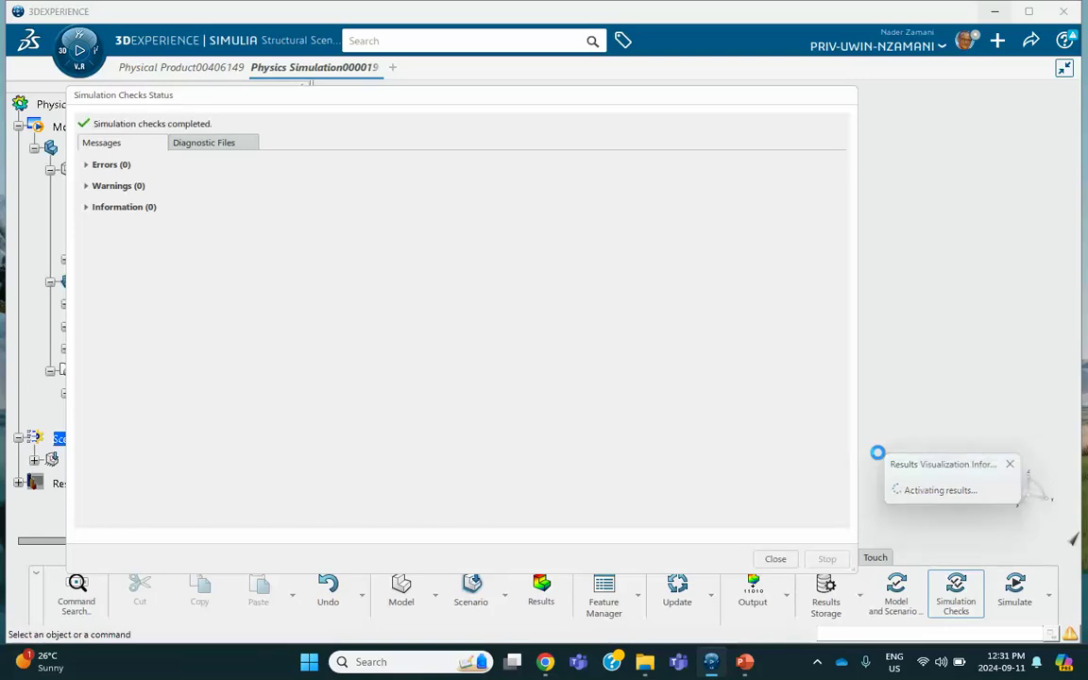
click(774, 559)
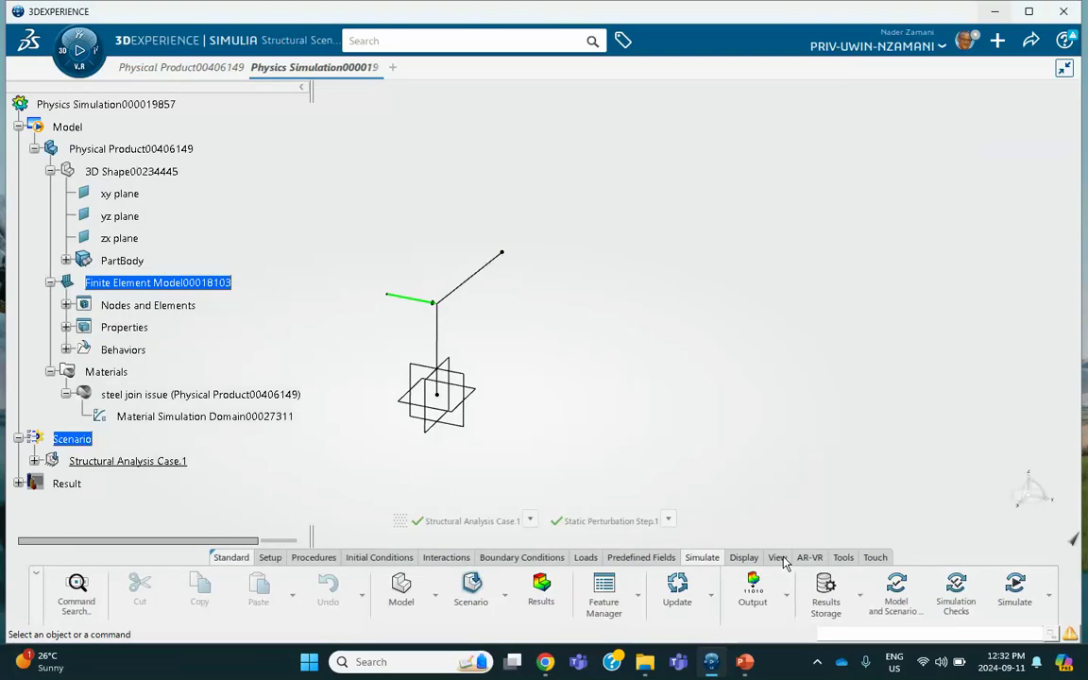
Step: Simulate the structural analysis case with local interactive execution on 4 cores, overwriting previous results
click(1015, 591)
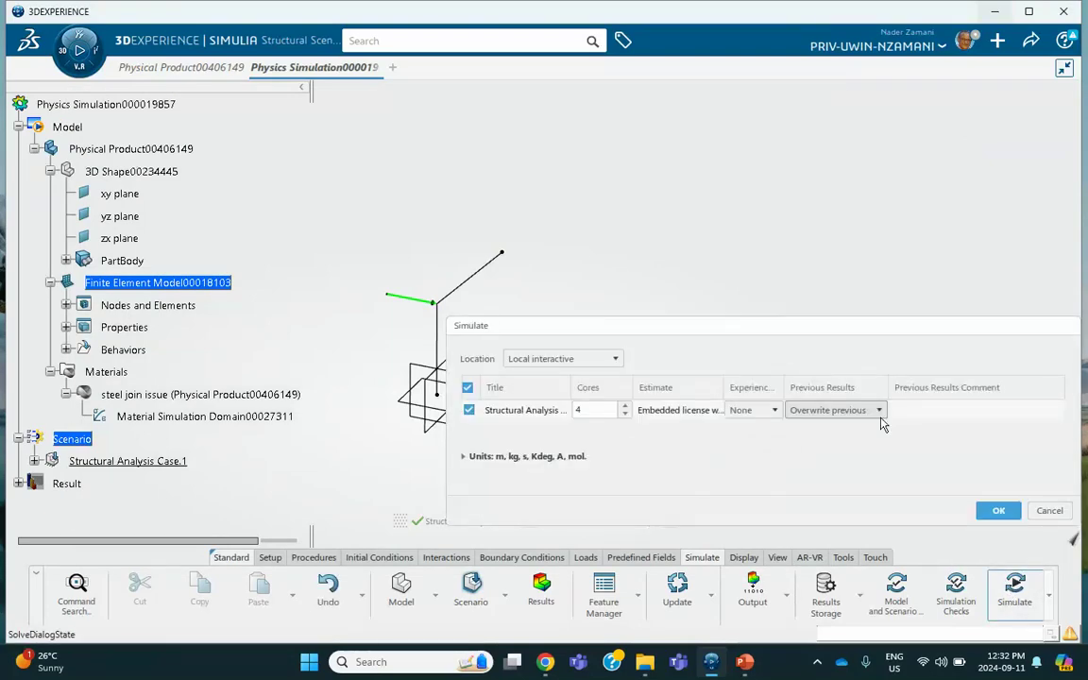
click(1002, 511)
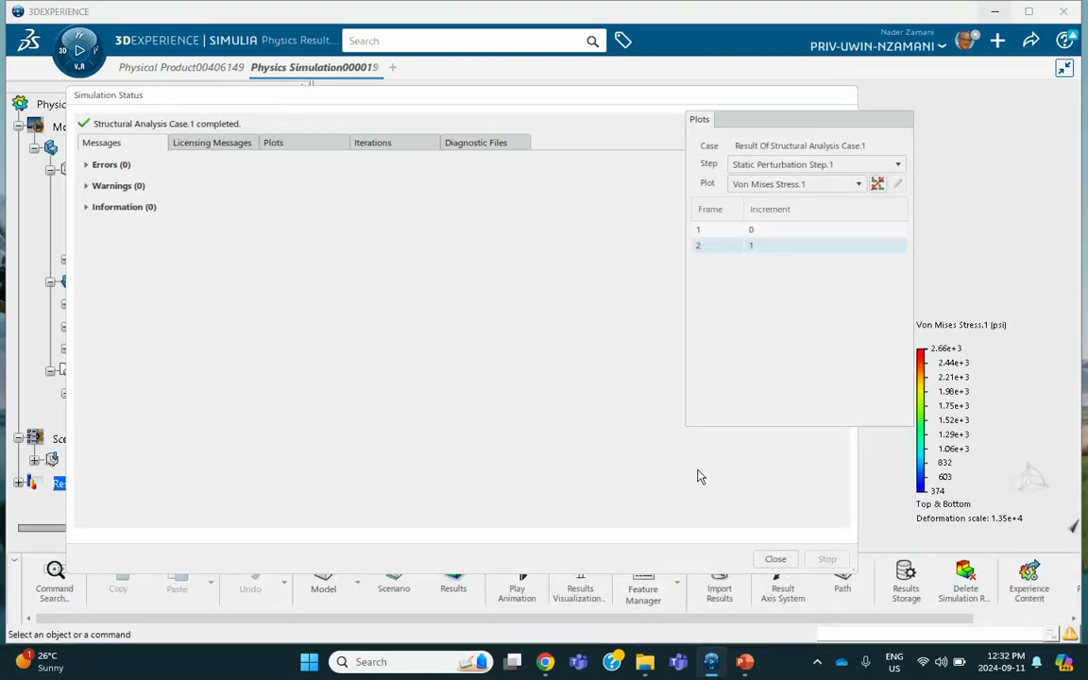
click(775, 558)
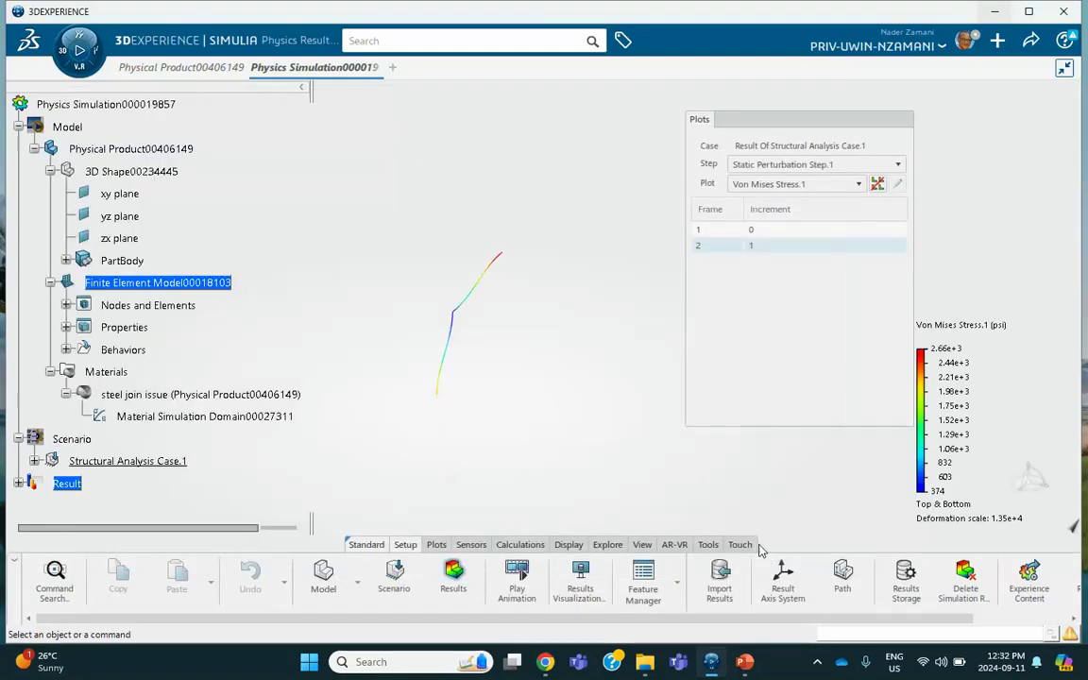
Step: Play the deformation animation of the Von Mises stress plot and stop it after viewing
click(519, 573)
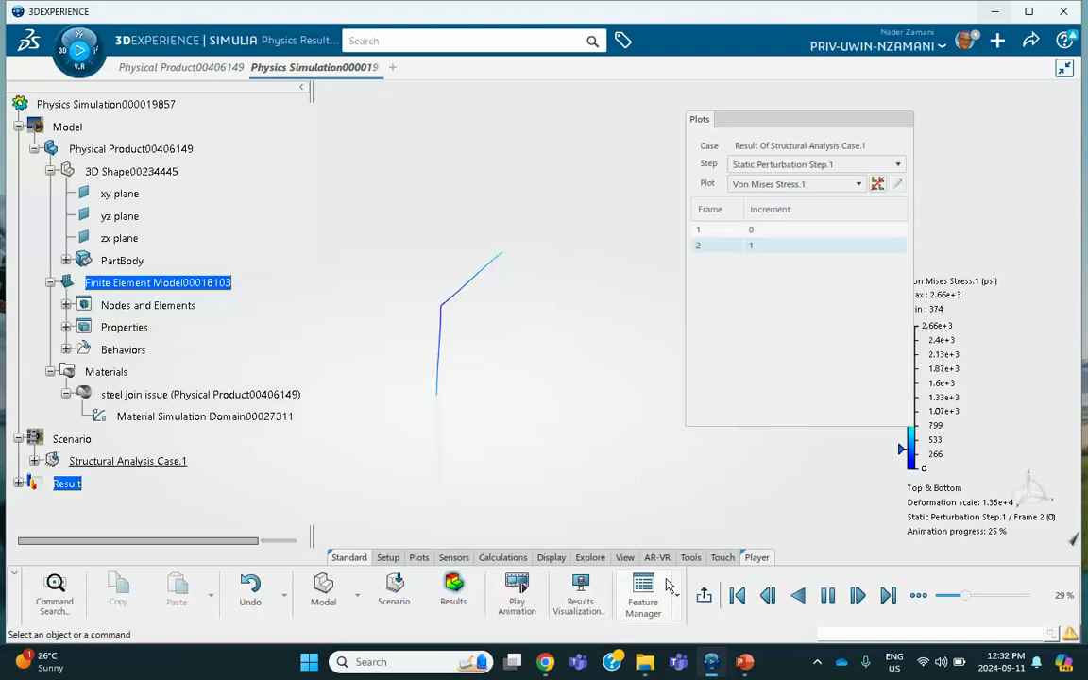
click(625, 557)
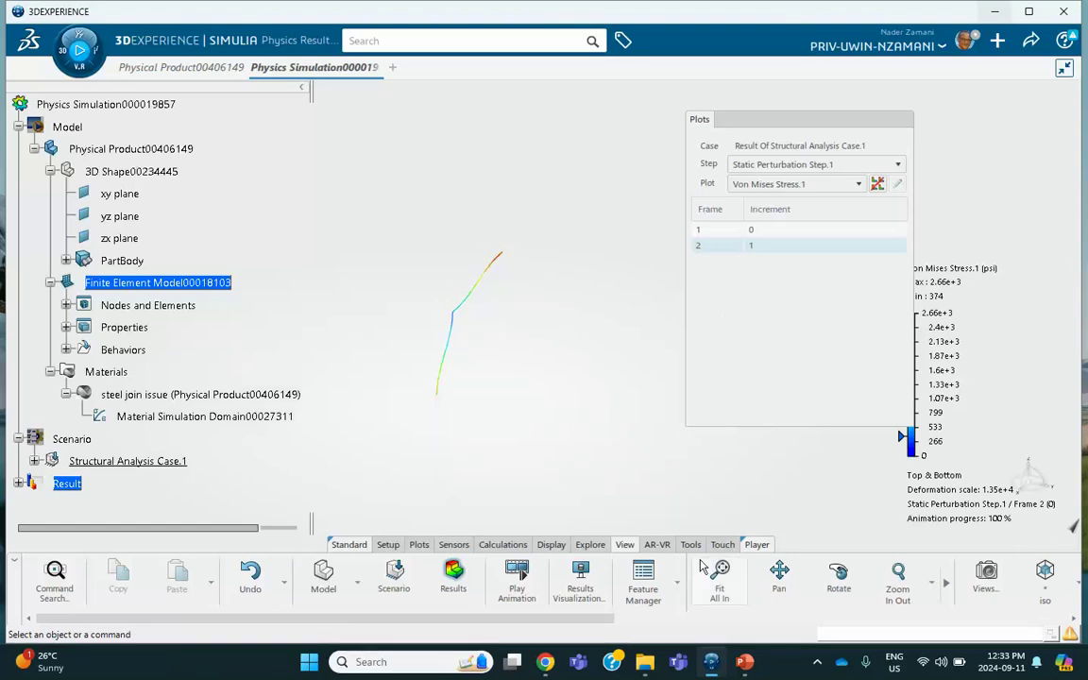
click(419, 544)
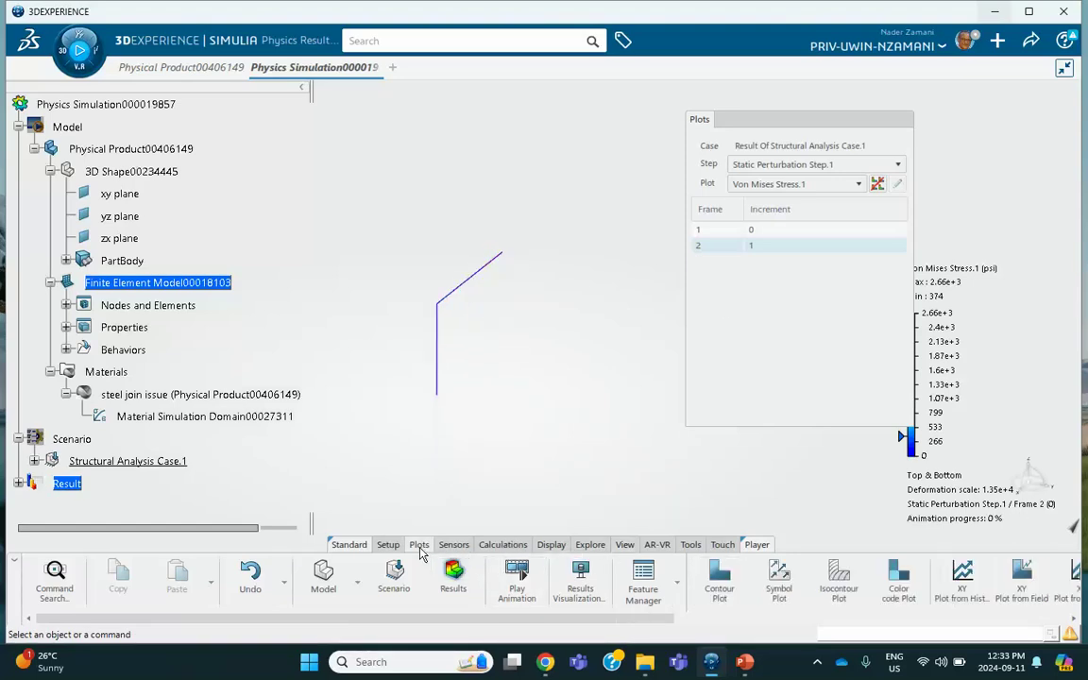
click(517, 578)
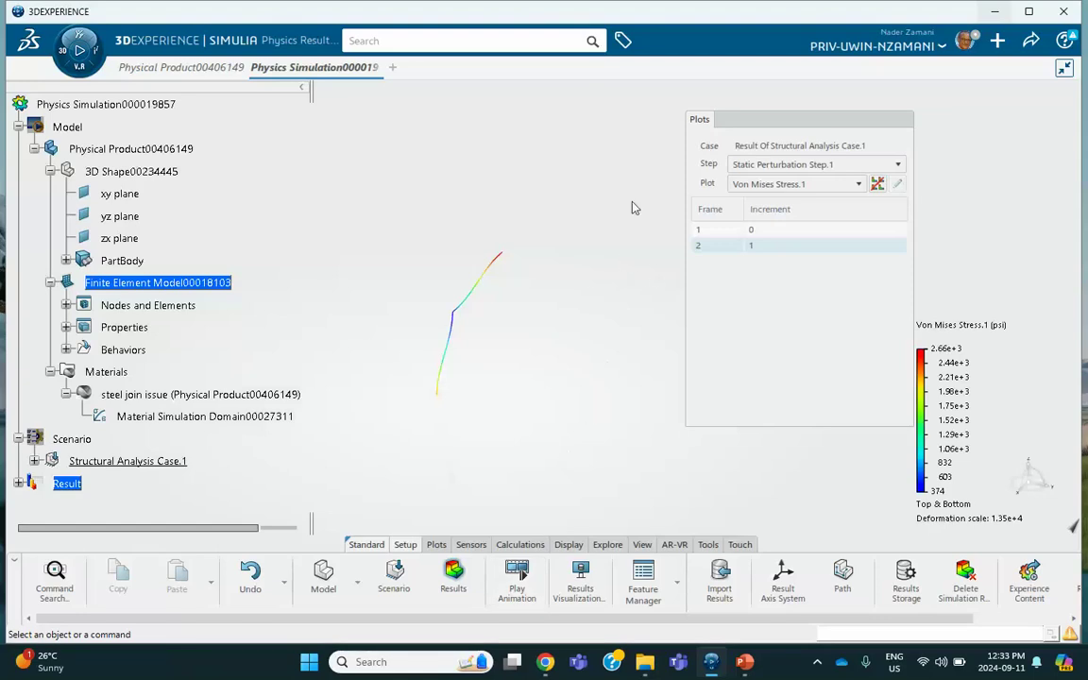
Step: Orient the results to the front view and display the Displacement.1 plot, inspecting the value along the inclined beam
click(648, 548)
drag(549, 623, 802, 625)
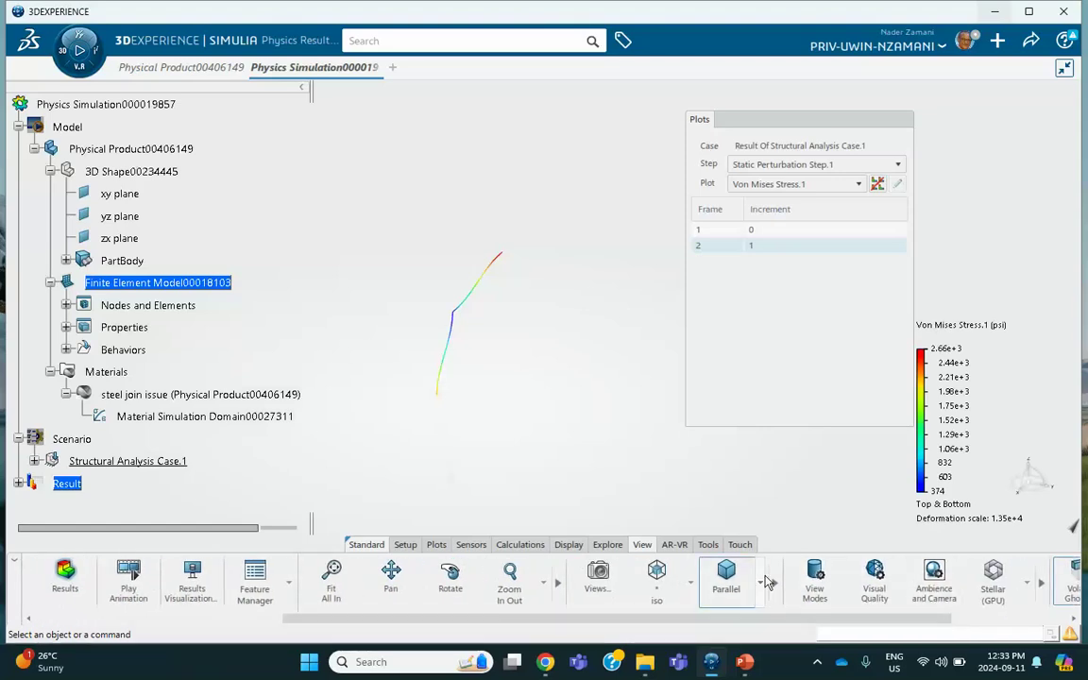
click(691, 583)
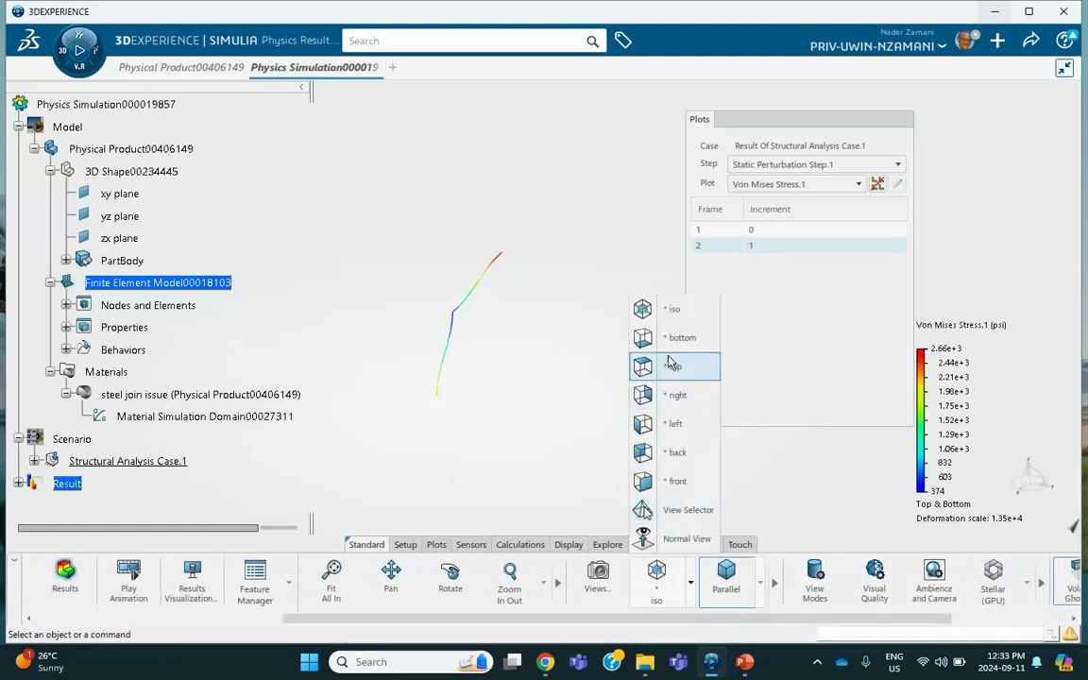
click(677, 483)
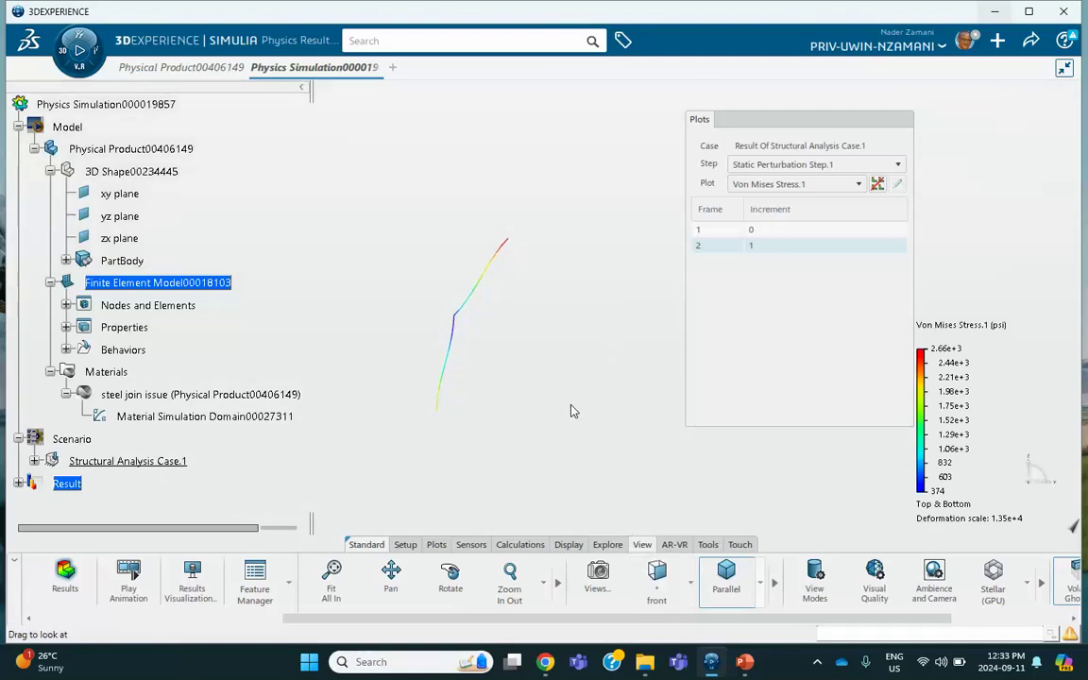
click(771, 186)
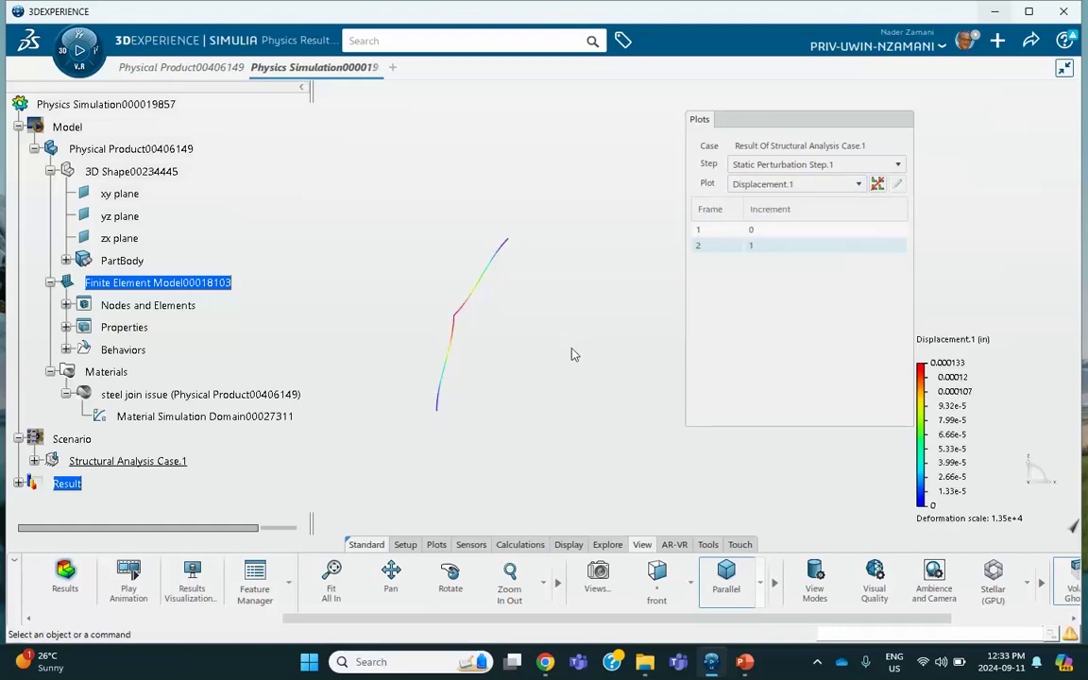
mouse_move(484, 268)
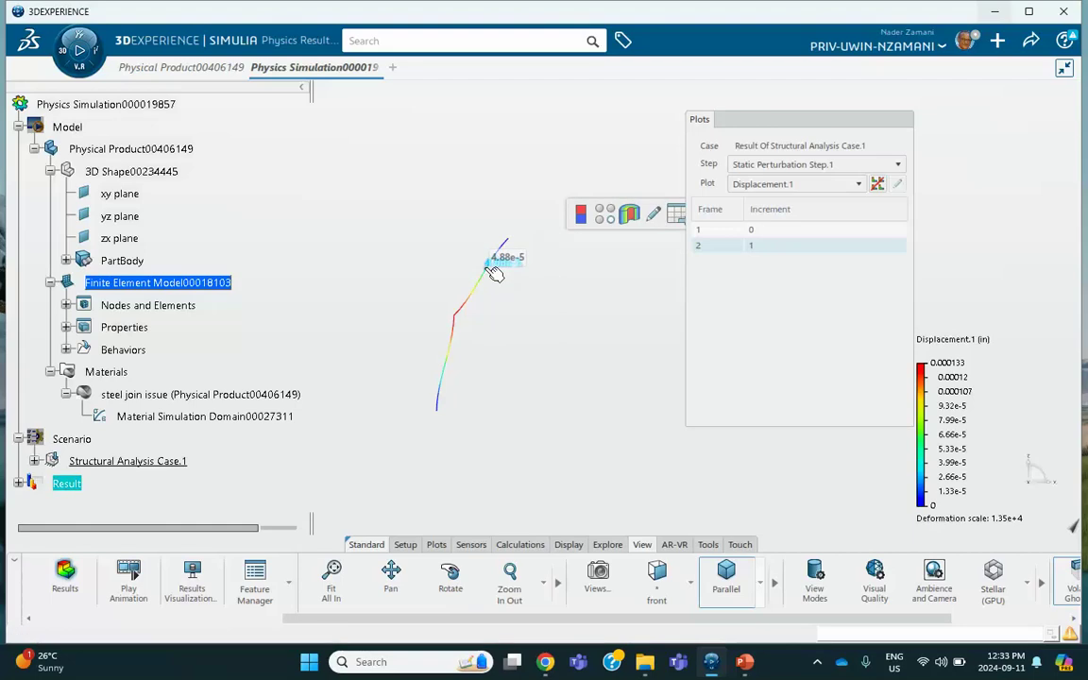
Step: Review the deformation settings of the Displacement.1 contour plot without changing them, and collapse the list of plots
click(653, 214)
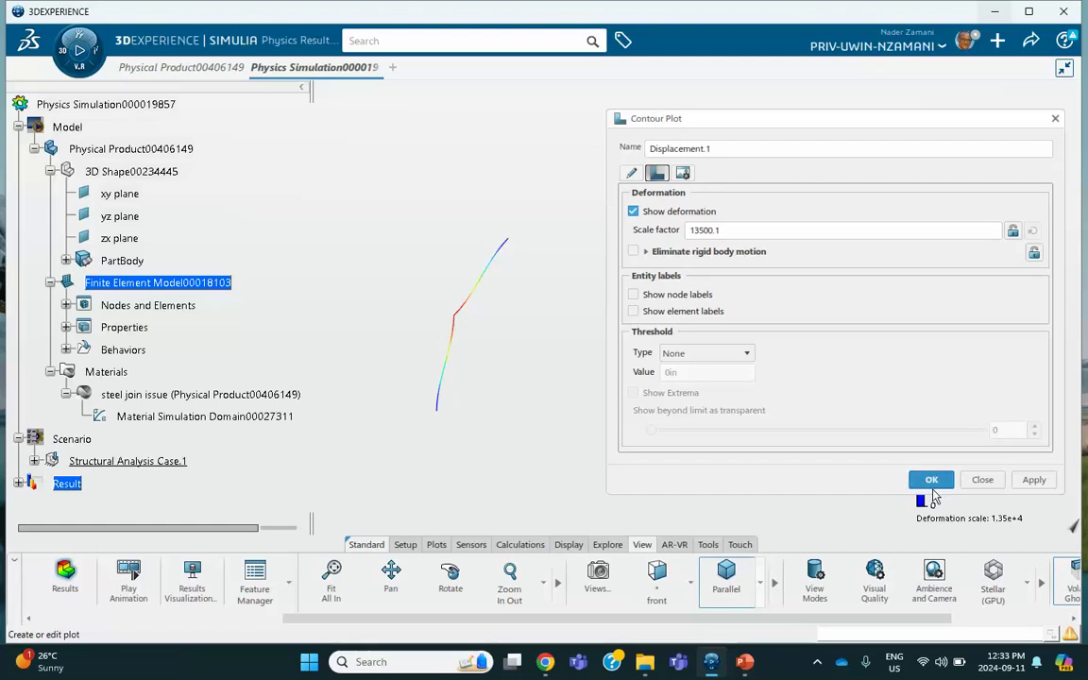
click(983, 479)
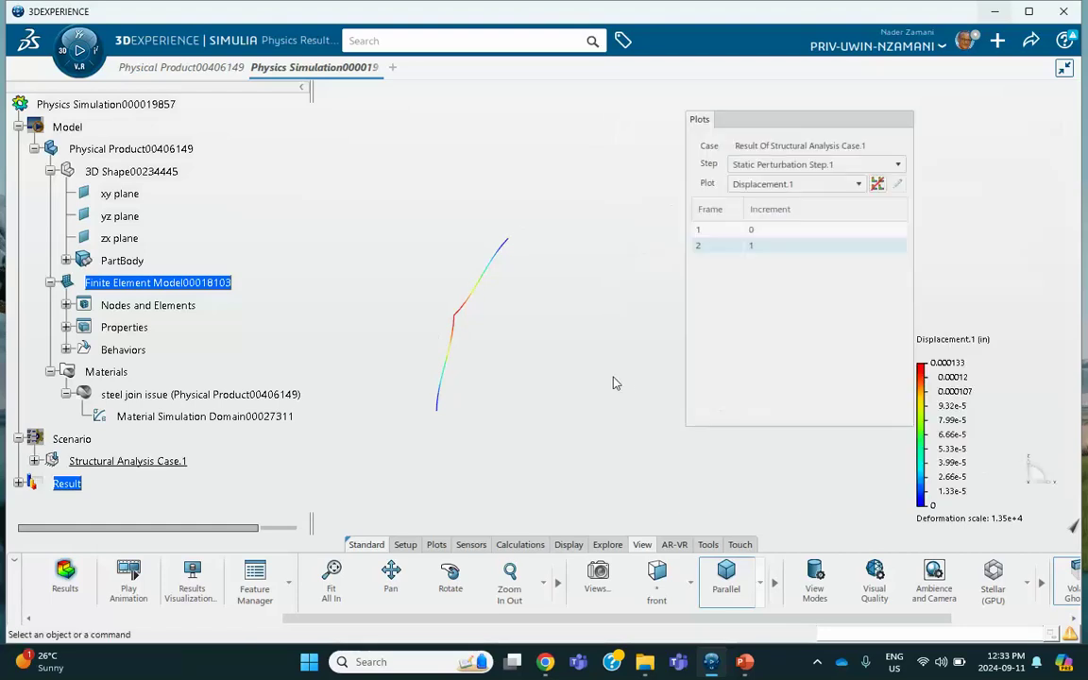
click(810, 120)
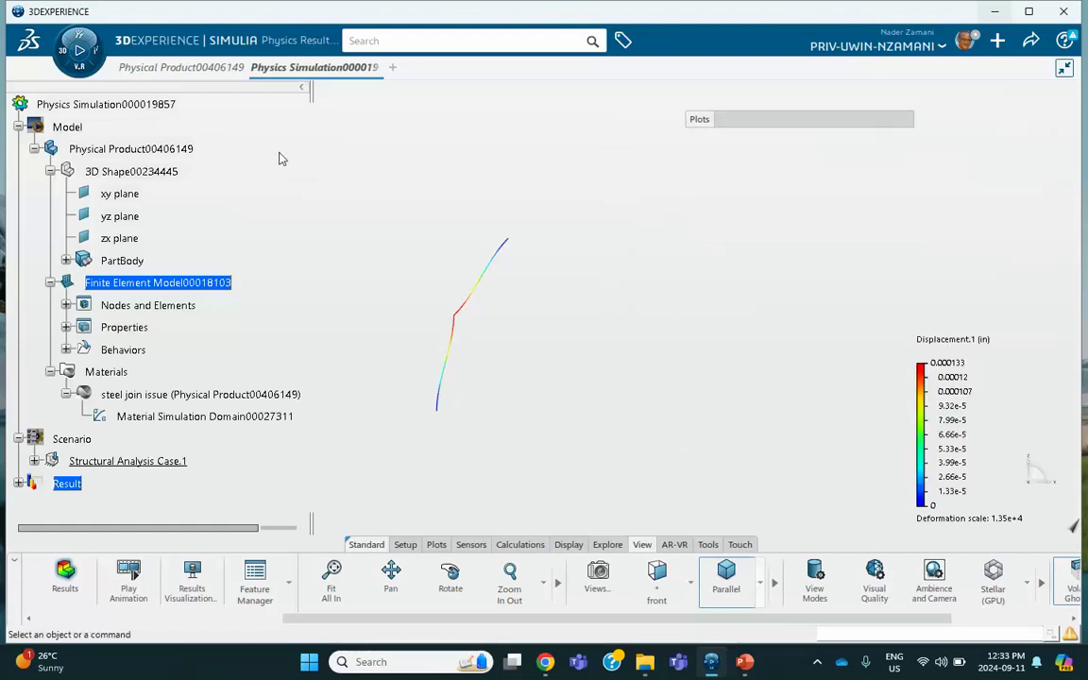
Step: Close the physics simulation document and confirm closing it, returning to the physical product
scroll(266, 274, down, 2)
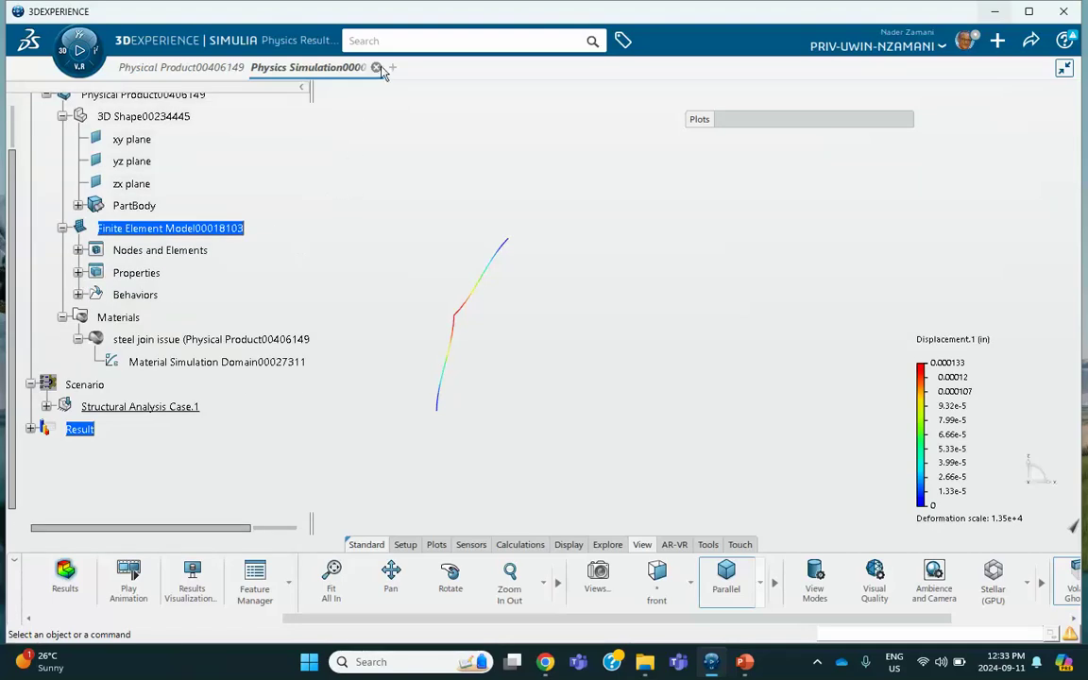
click(376, 68)
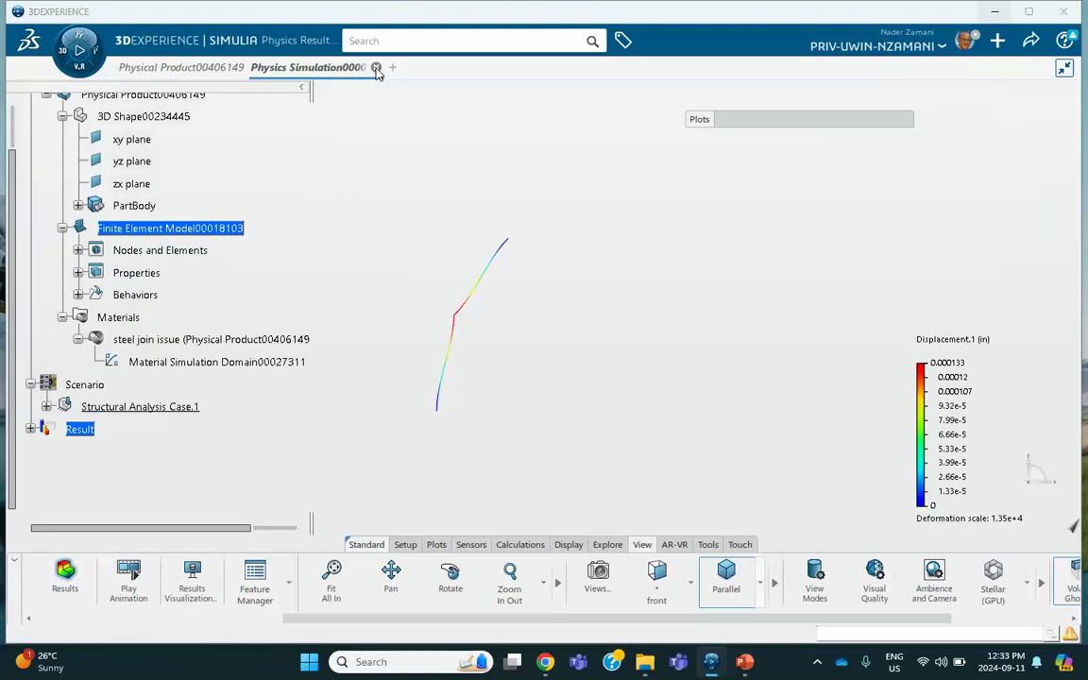
click(583, 383)
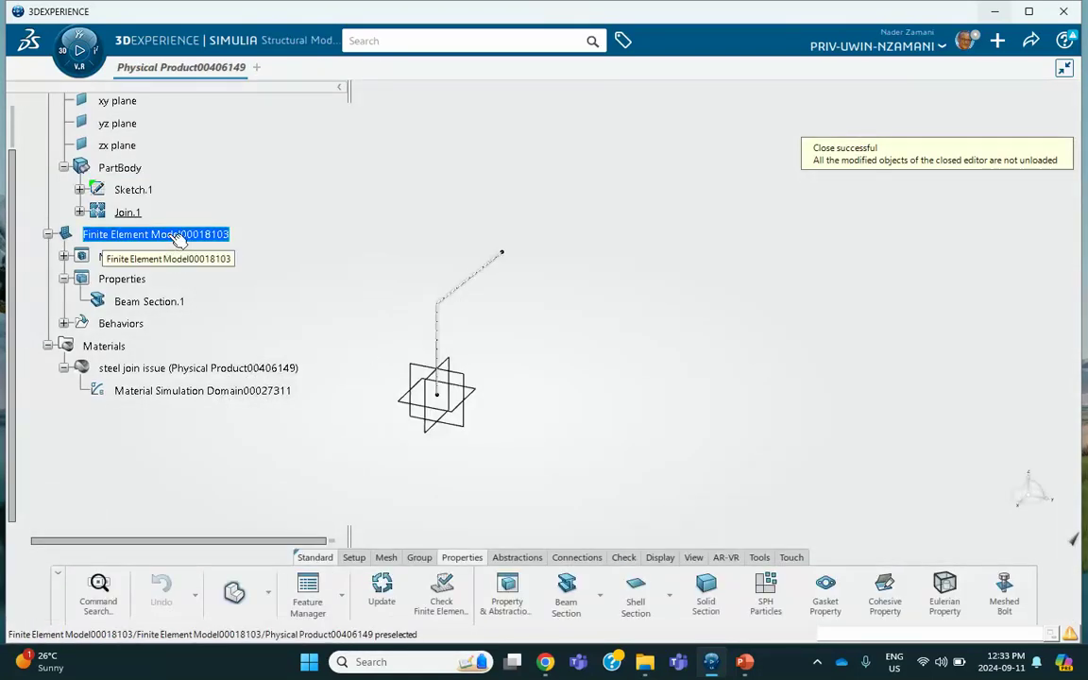
Step: Activate the root physical product in Assembly Design and delete its finite element model
scroll(179, 241, up, 5)
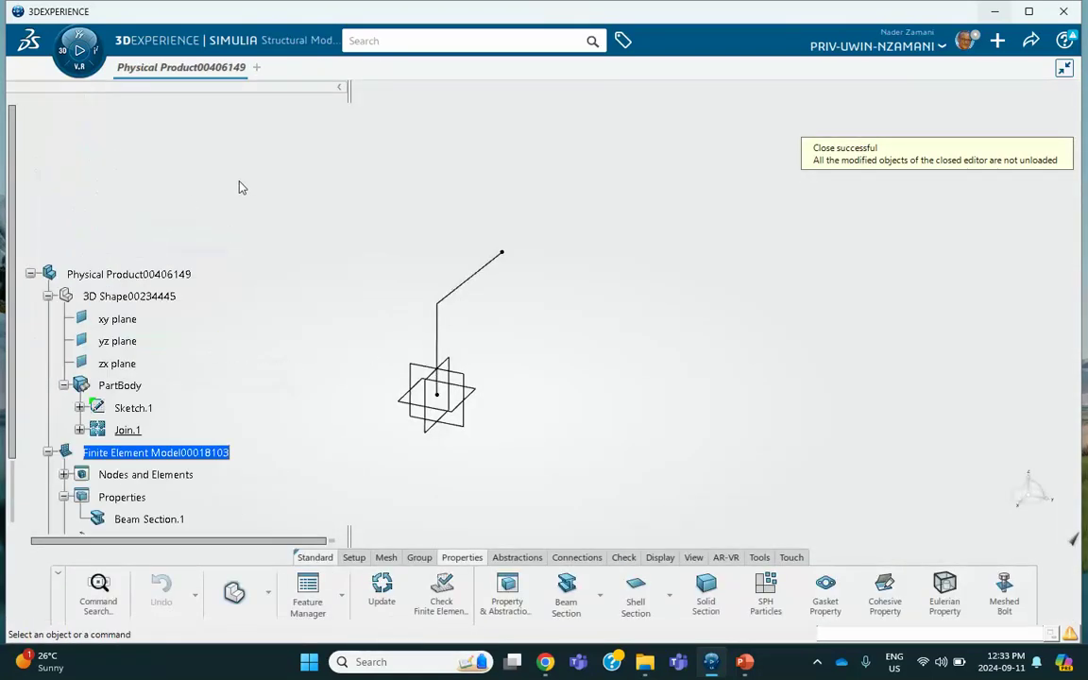
double_click(130, 272)
scroll(212, 236, down, 3)
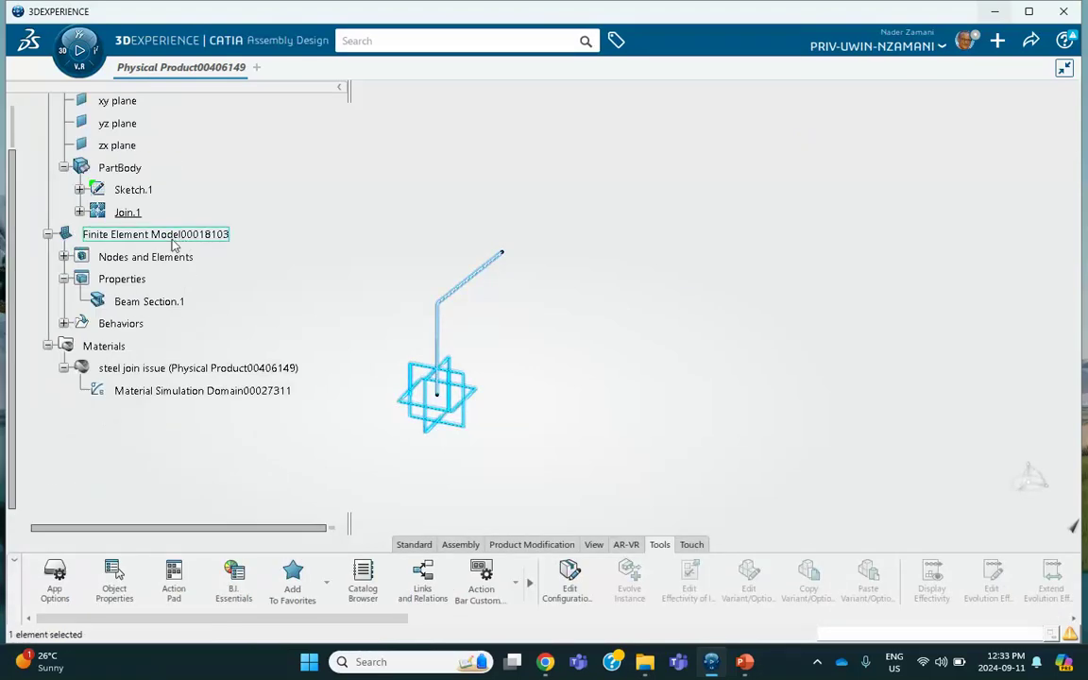
right_click(173, 244)
click(213, 476)
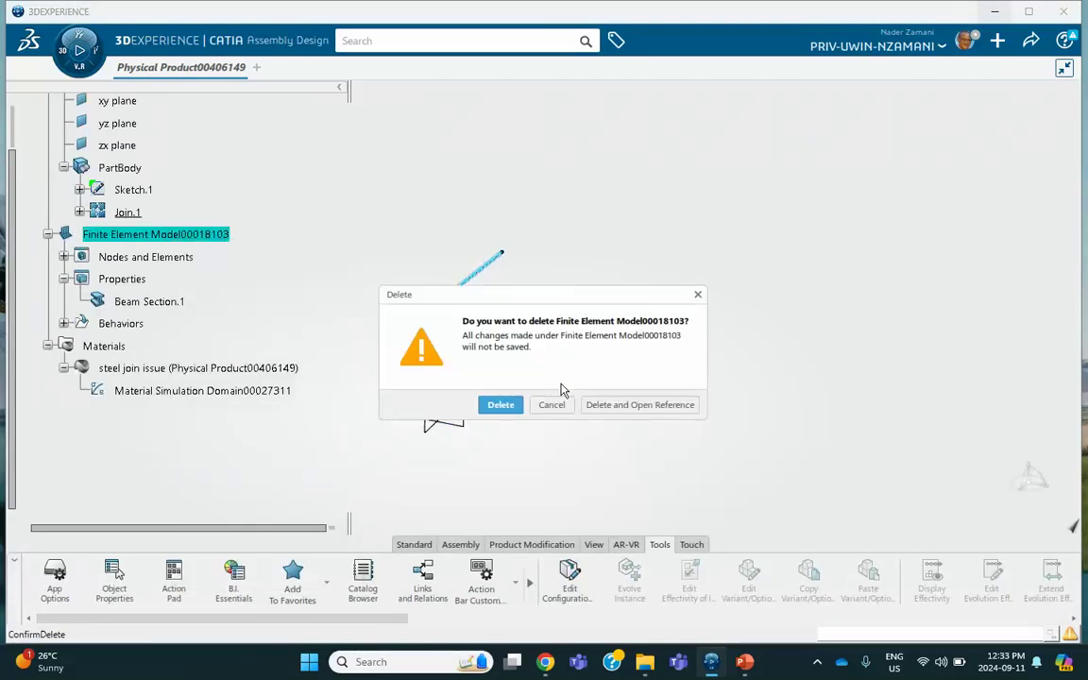
click(501, 404)
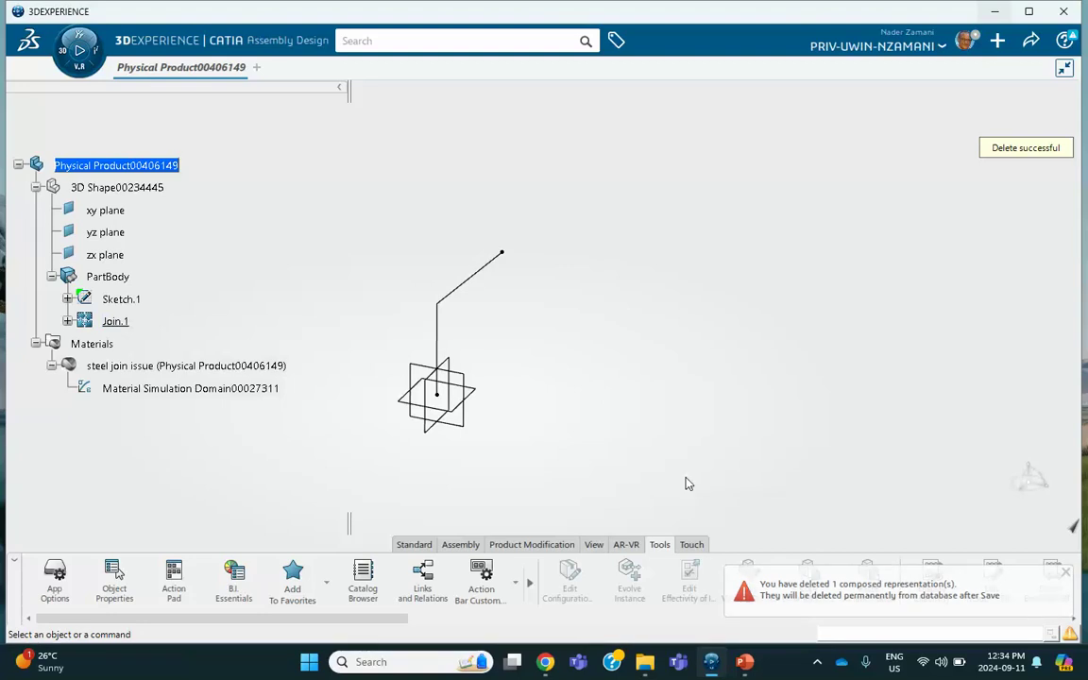
Step: Switch to PowerPoint to review slide 2's beam sketch, with the load at the vertical member's midpoint, and return to 3DEXPERIENCE
click(744, 662)
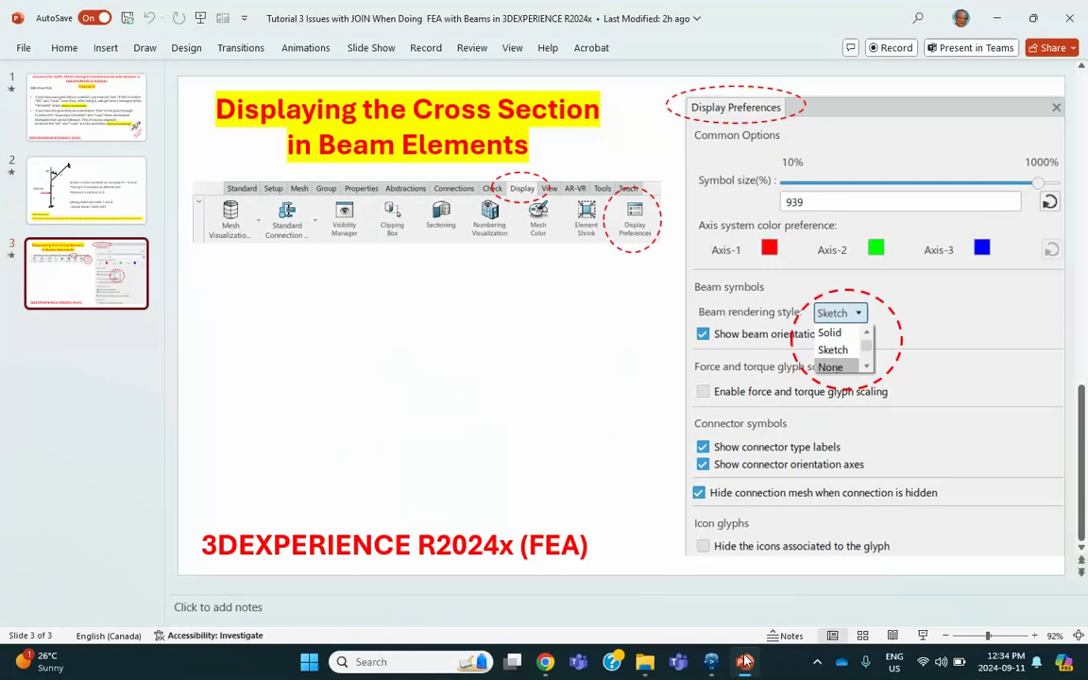
click(60, 172)
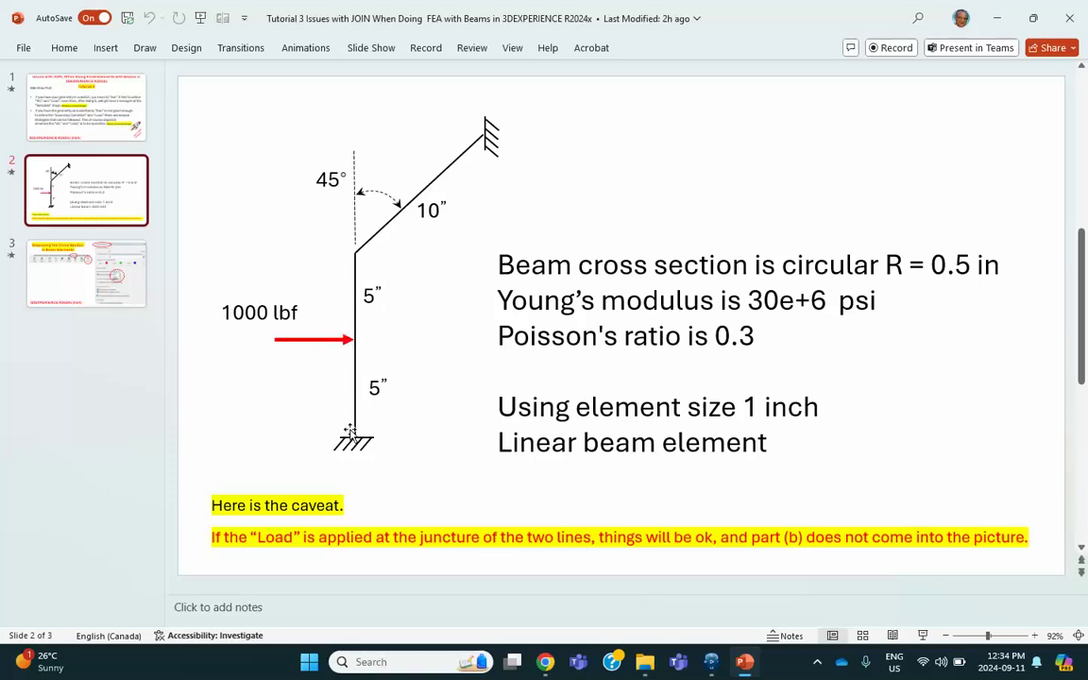
click(1000, 23)
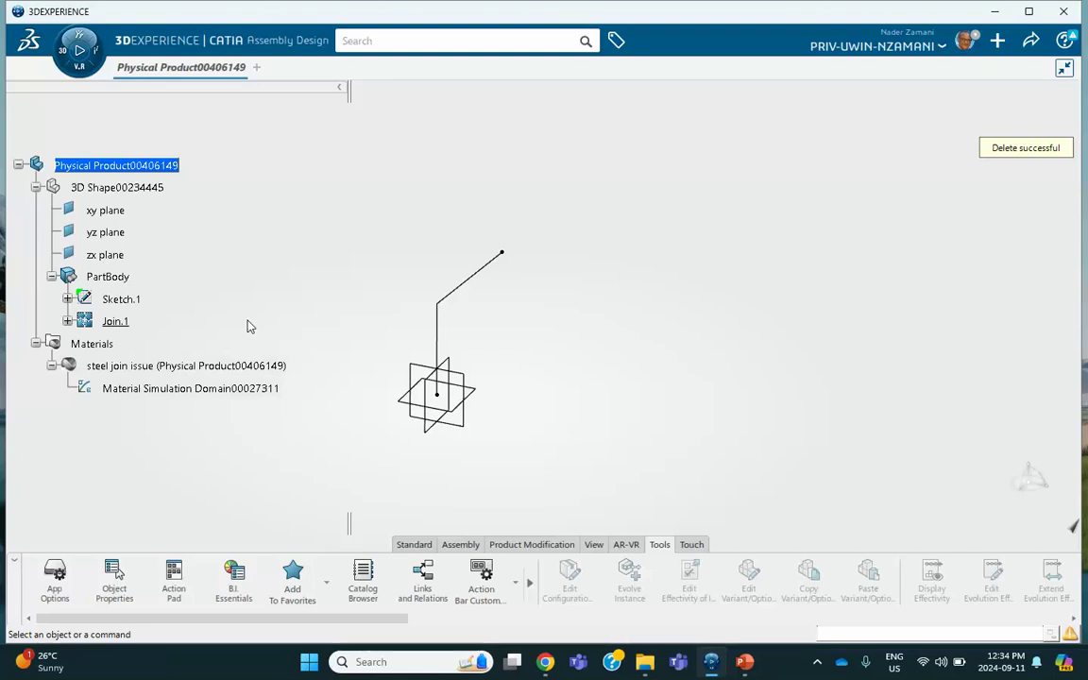
Step: Open Sketch.1 for editing and delete its vertical line
click(134, 300)
double_click(125, 298)
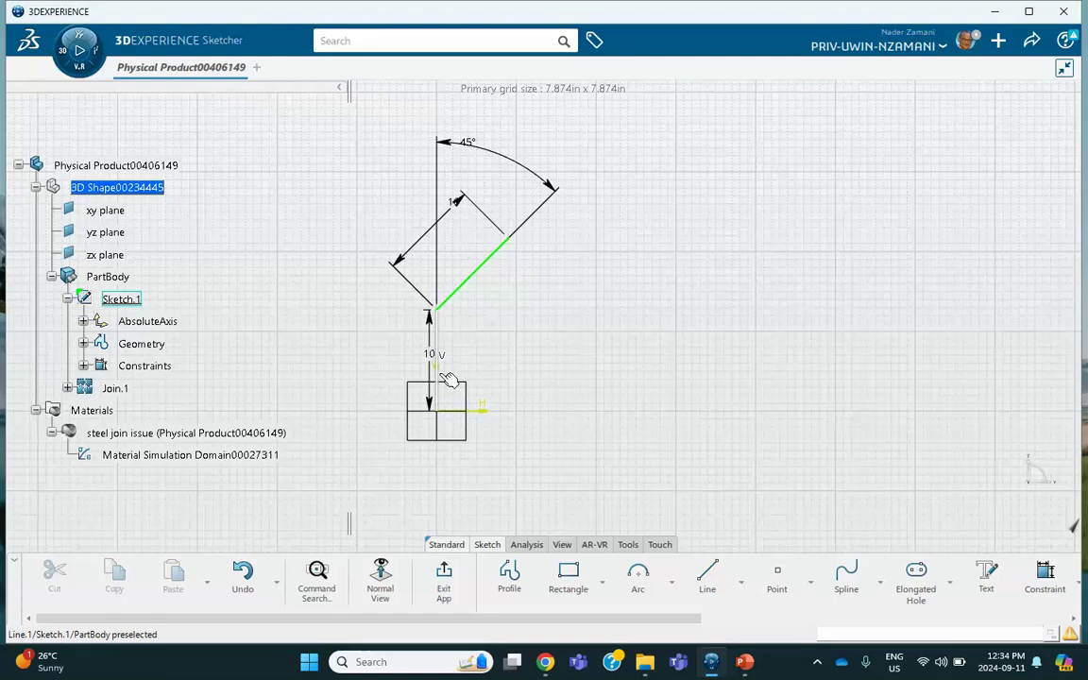
click(449, 378)
key(Delete)
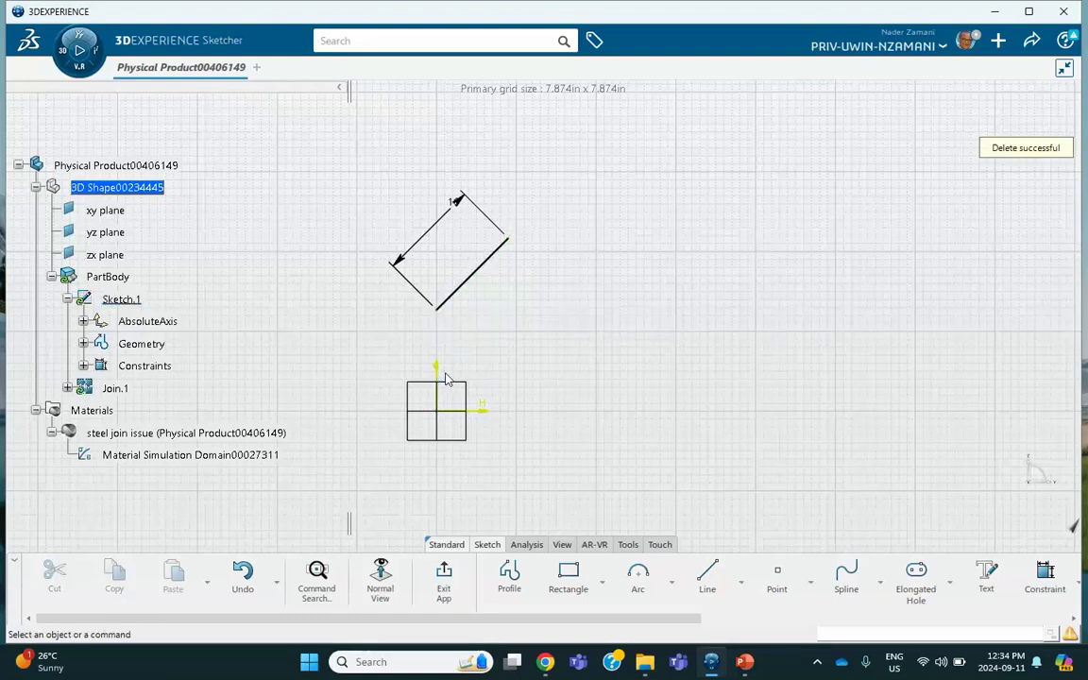
Step: Draw two collinear vertical Profile segments, about 4.7 in and 5.3 in, from the inclined line's lower end to the origin, and delete the stray segment
click(706, 576)
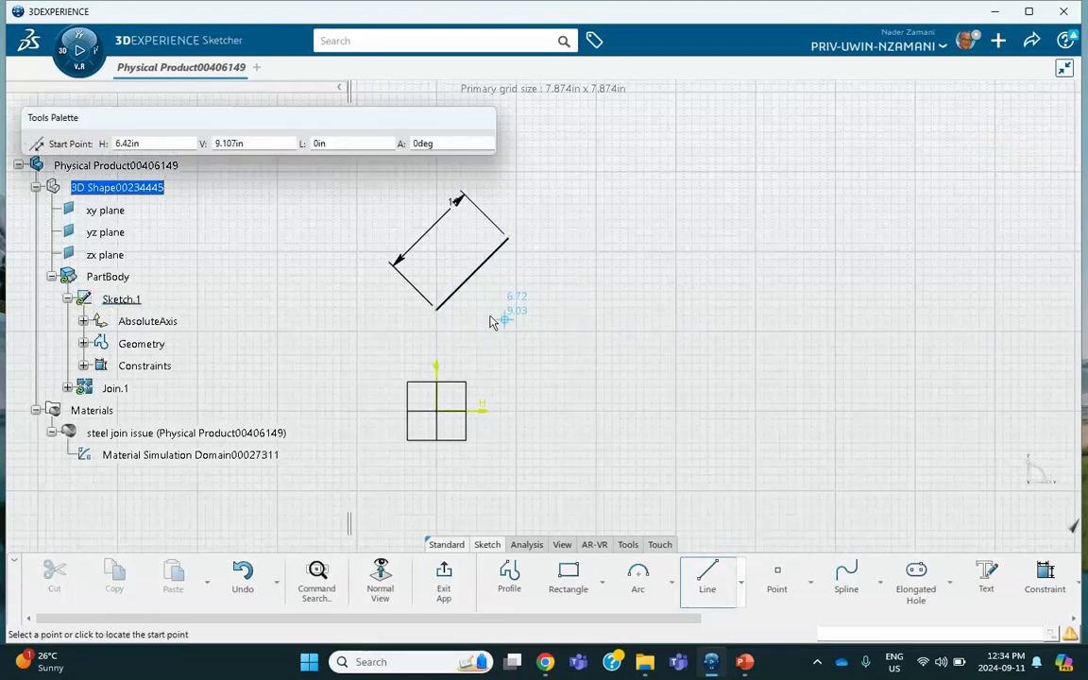
click(509, 577)
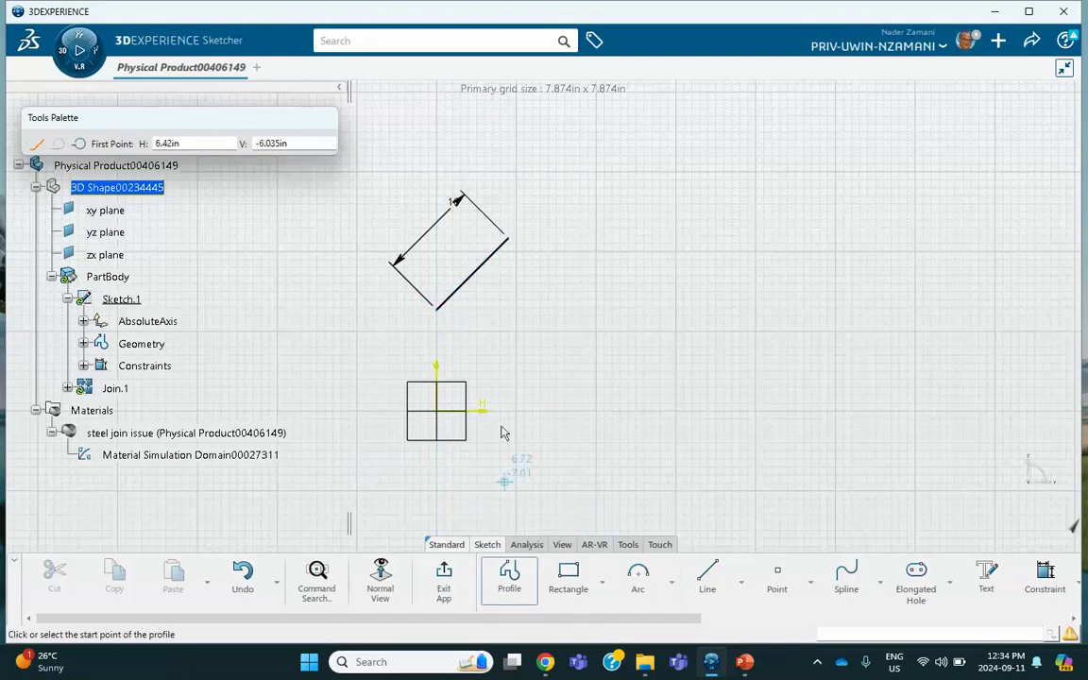
click(440, 310)
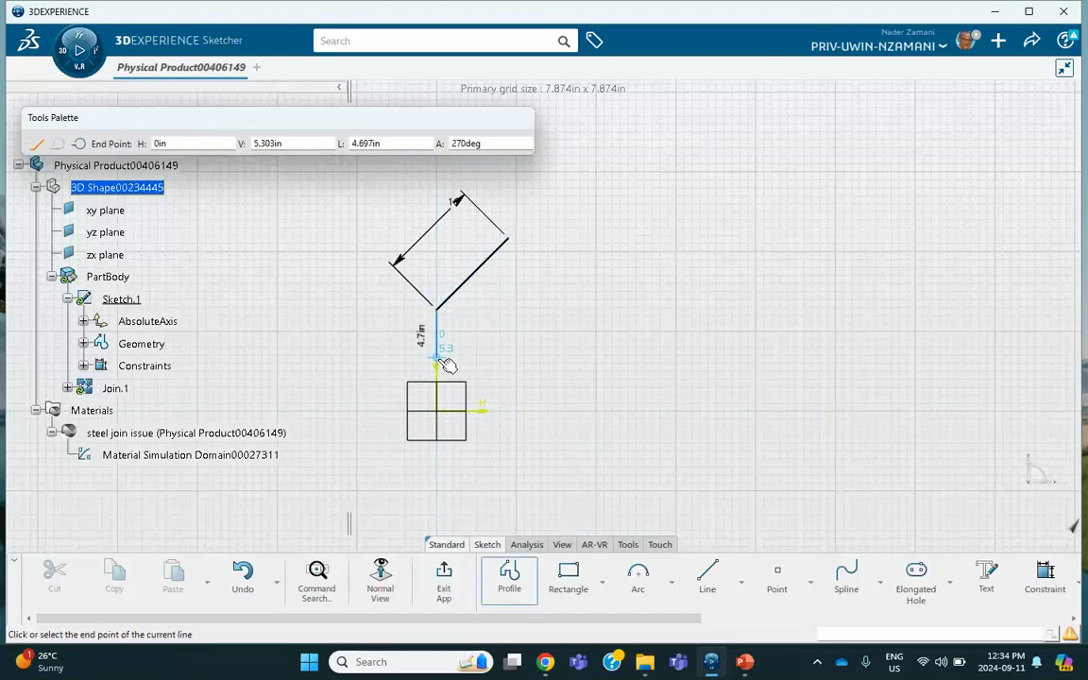
click(438, 410)
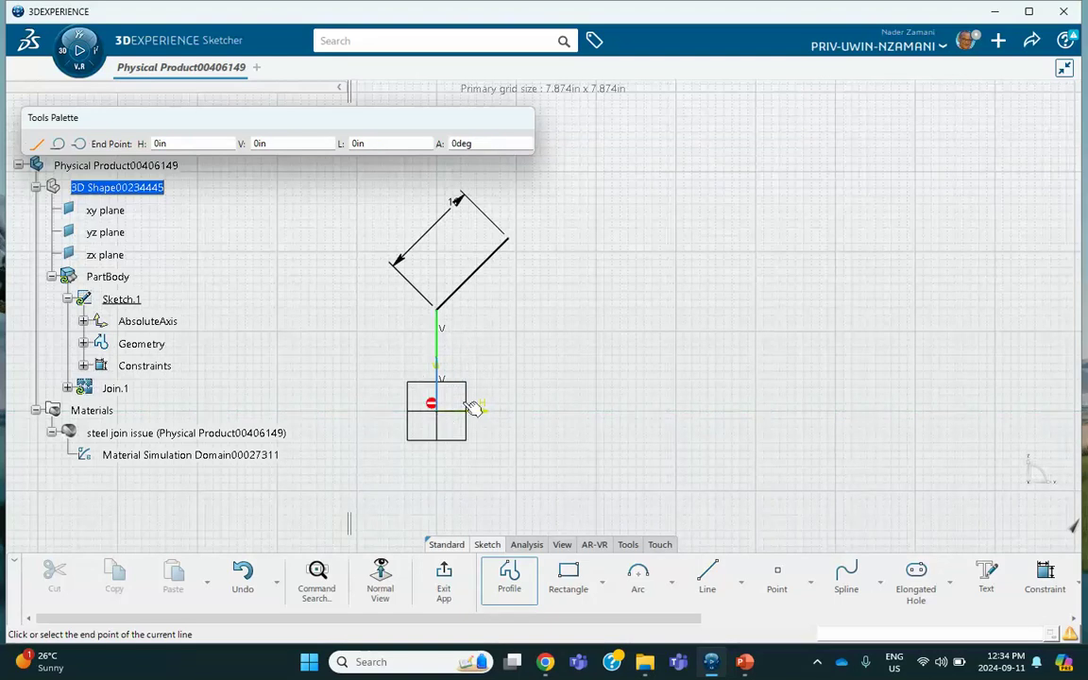
double_click(662, 351)
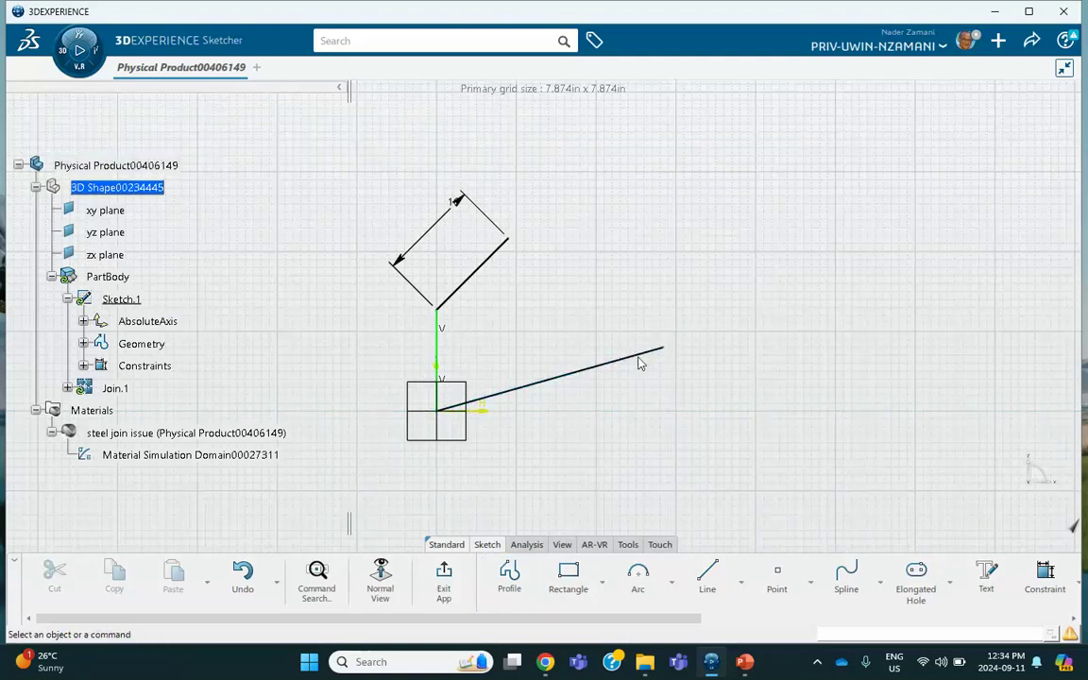
click(642, 359)
key(Delete)
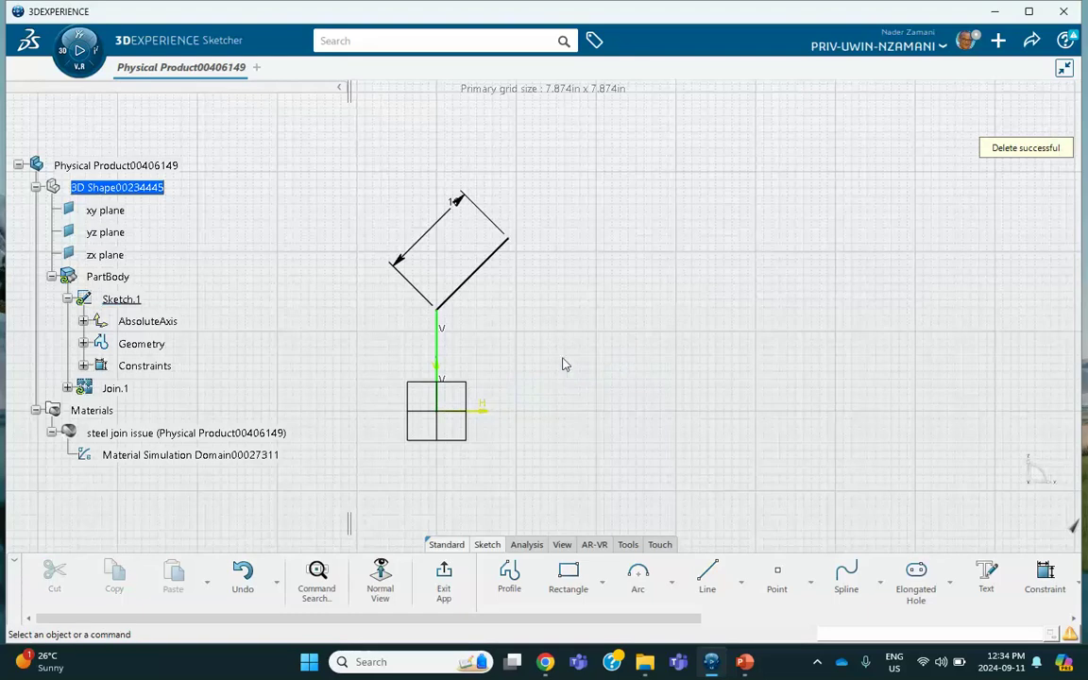
Step: Constrain the upper and lower vertical segments to a length of 5 in each, and exit the sketch
click(1050, 574)
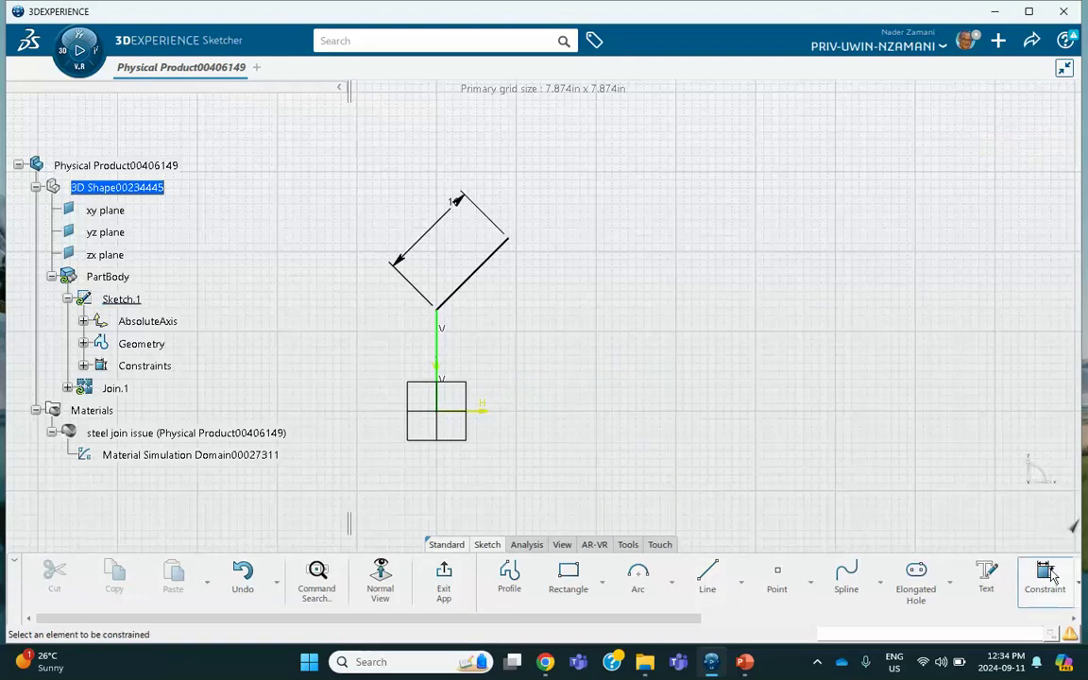
click(443, 336)
click(405, 325)
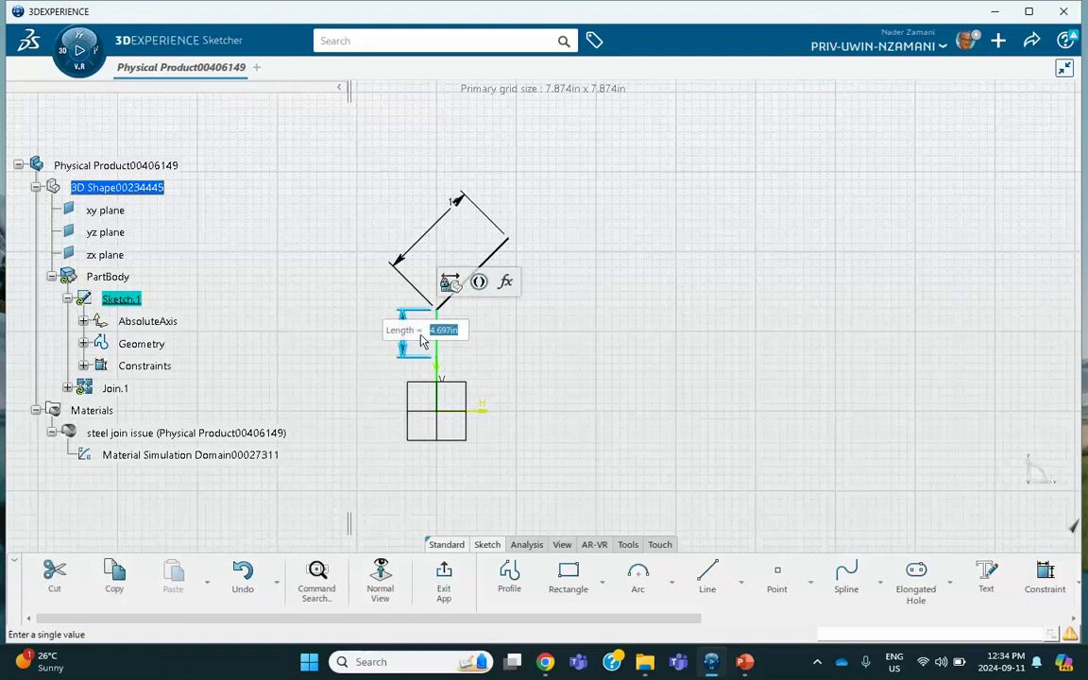
text(5)
key(Return)
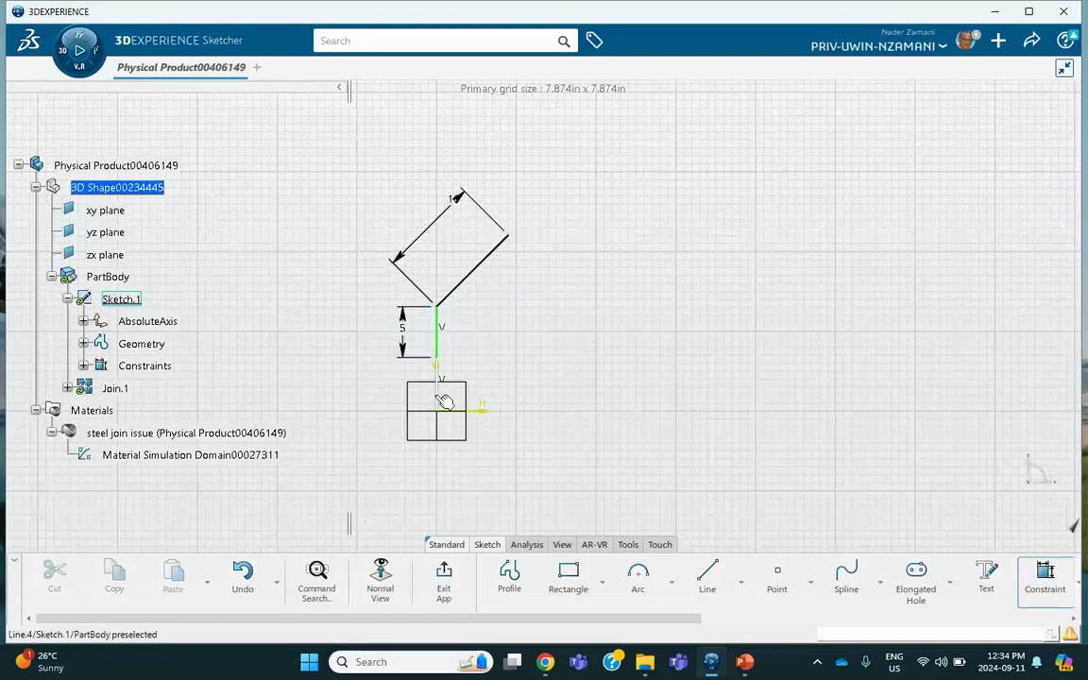
click(438, 395)
click(372, 394)
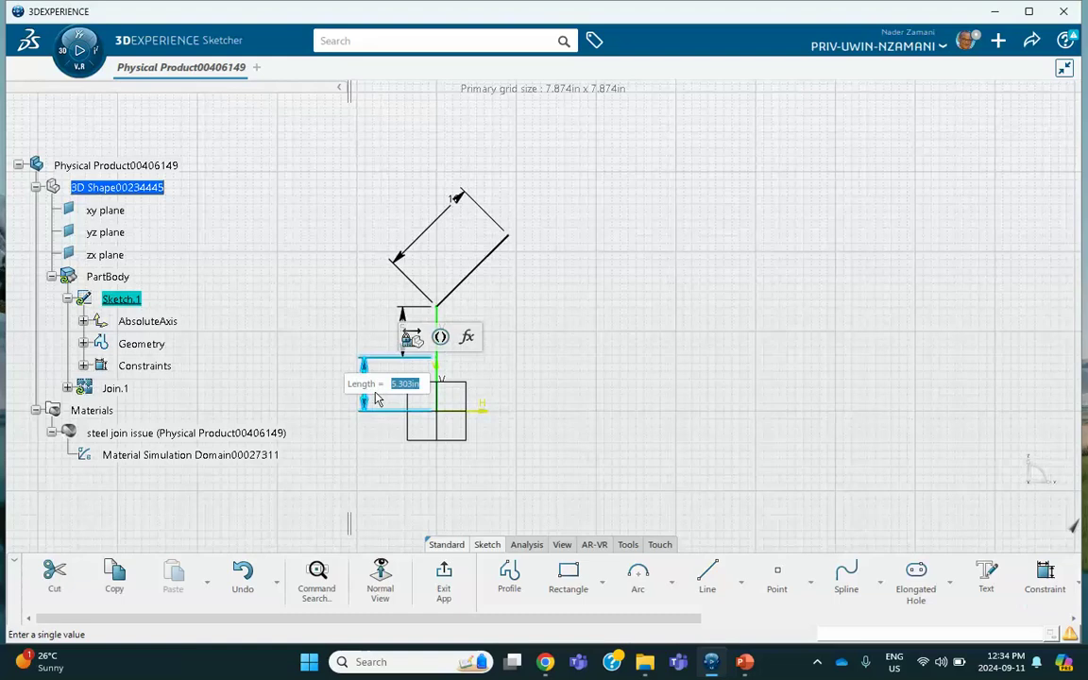
text(5)
key(Return)
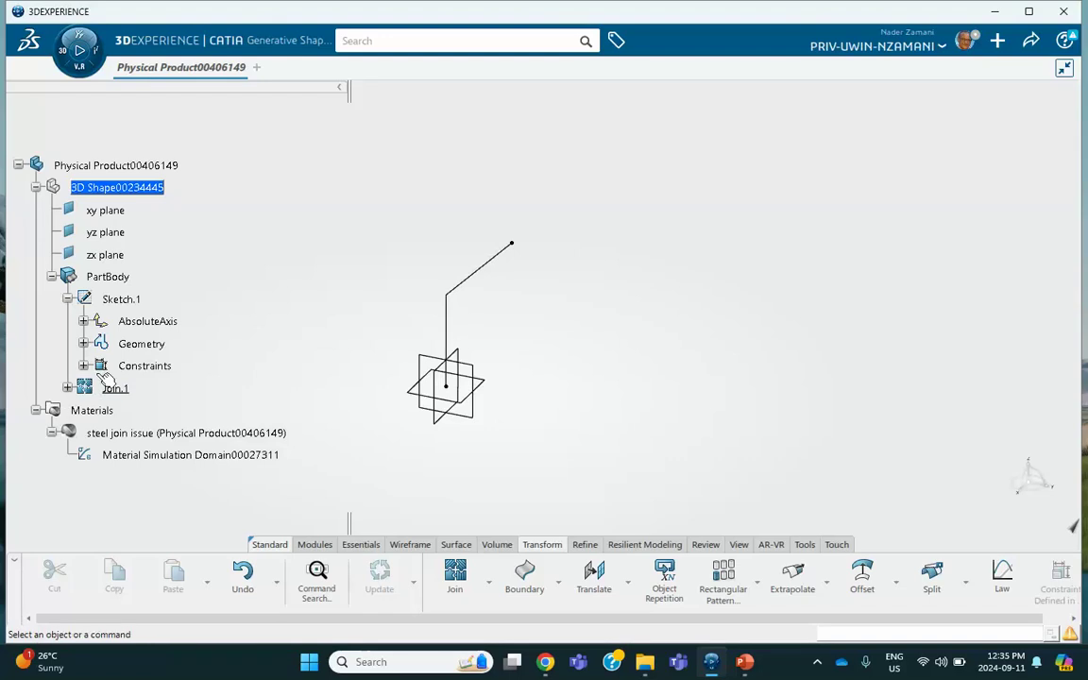
Step: Start Structural Model Creation on the product and create an empty finite element model
click(62, 54)
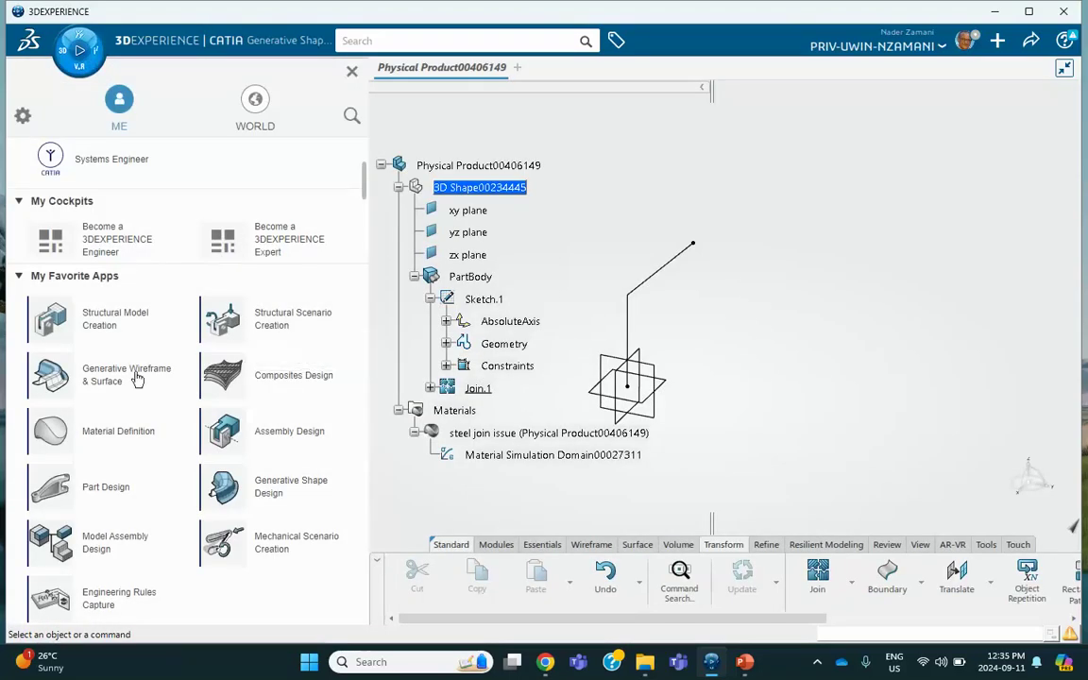
click(95, 295)
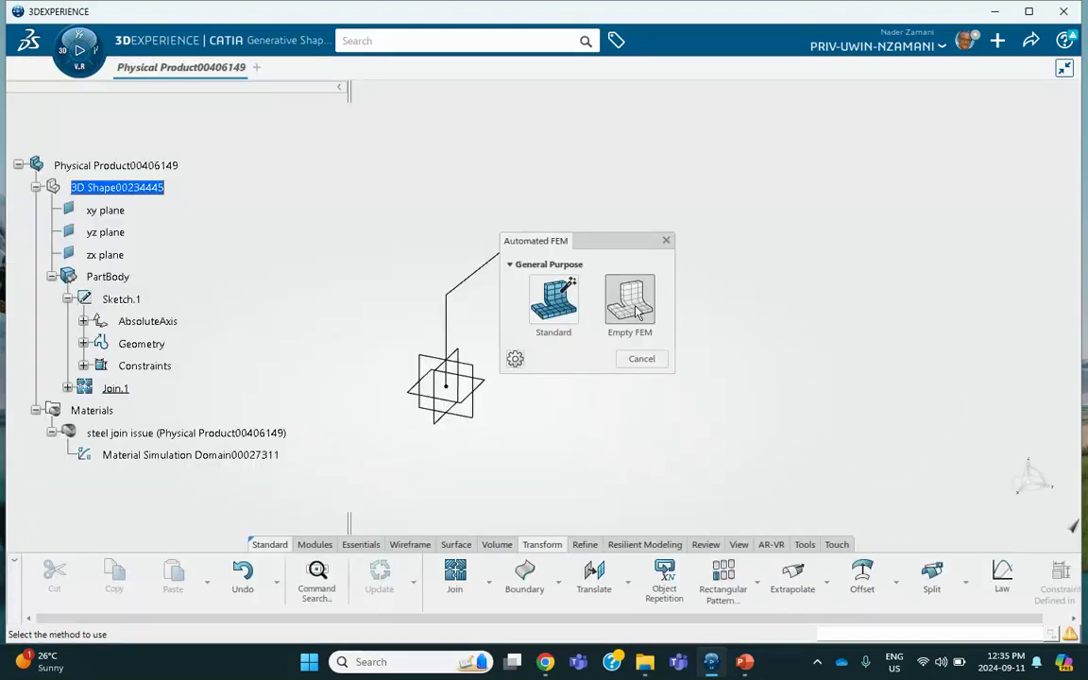
click(635, 305)
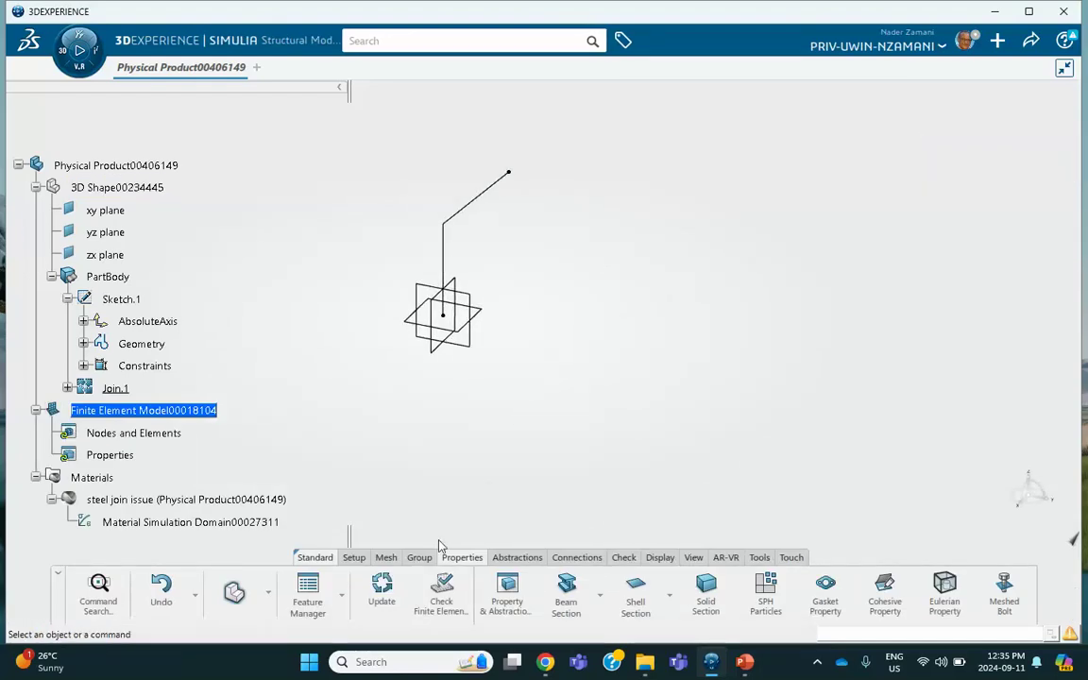
Step: Create a linear beam mesh supported on the PartBody with a mesh size of 1 in and absolute sag of 0.063 in
click(387, 558)
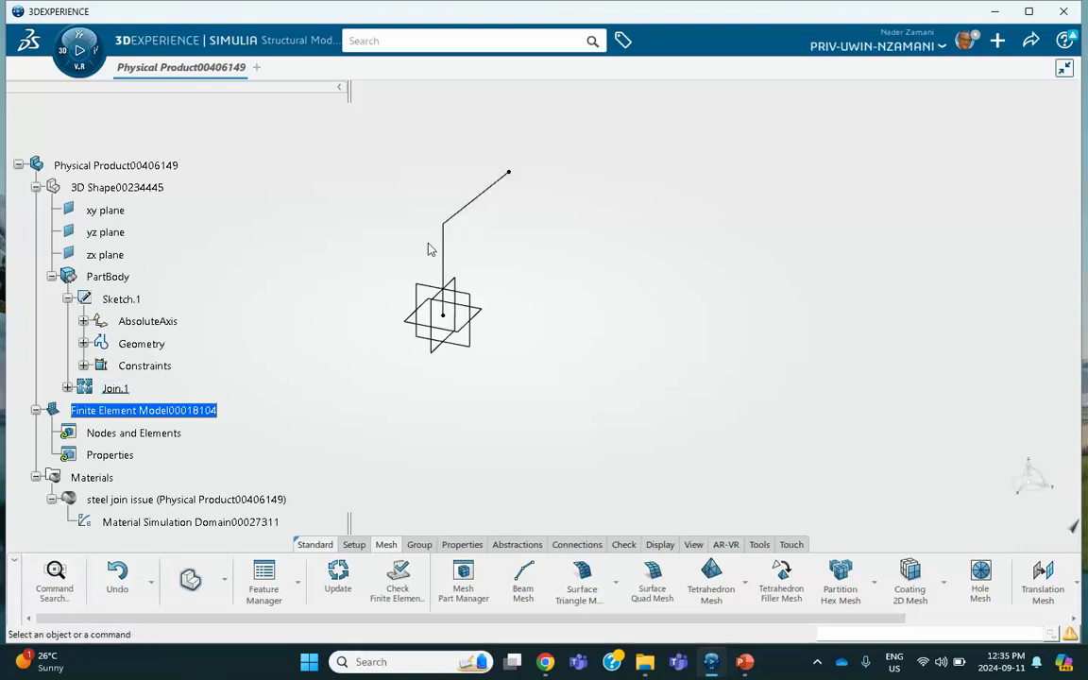
click(484, 202)
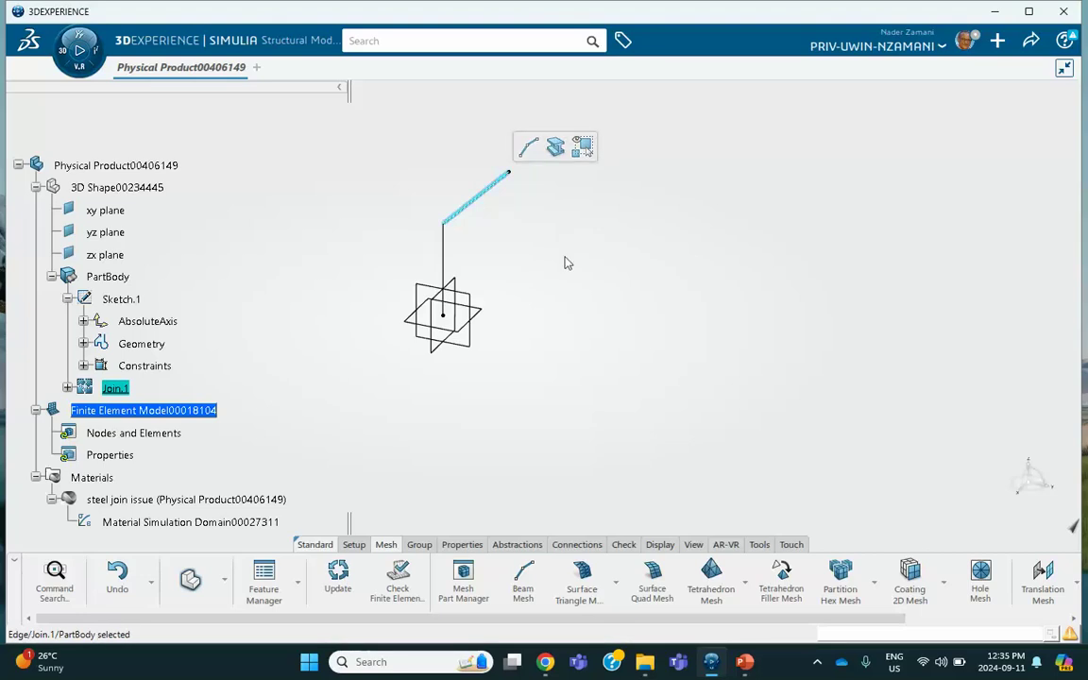
click(570, 271)
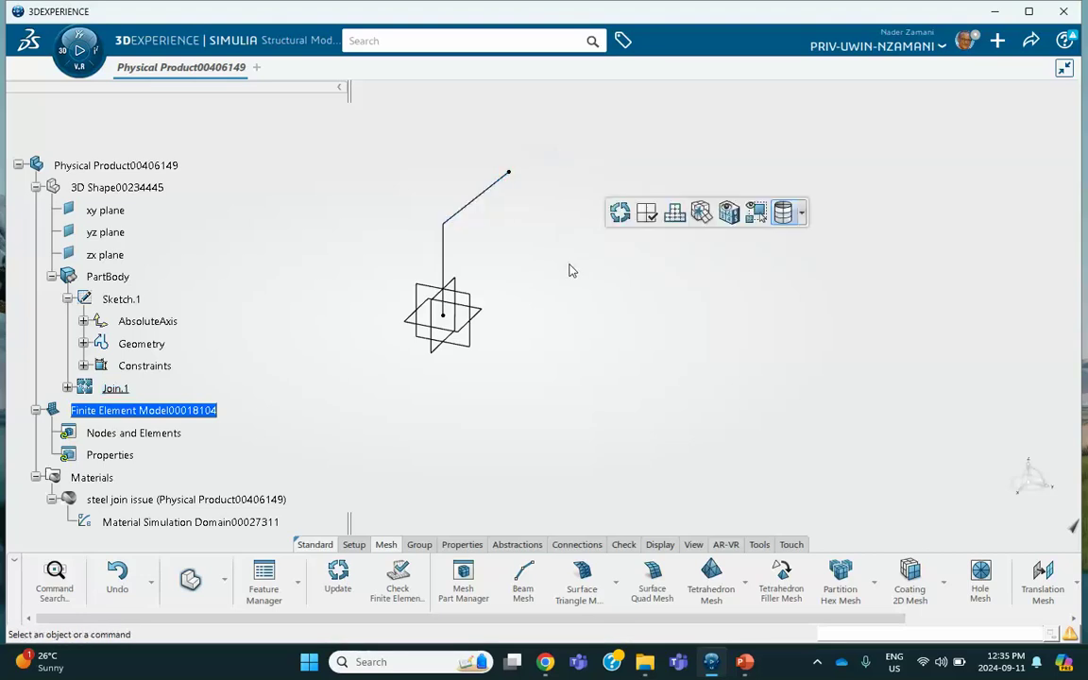
click(523, 581)
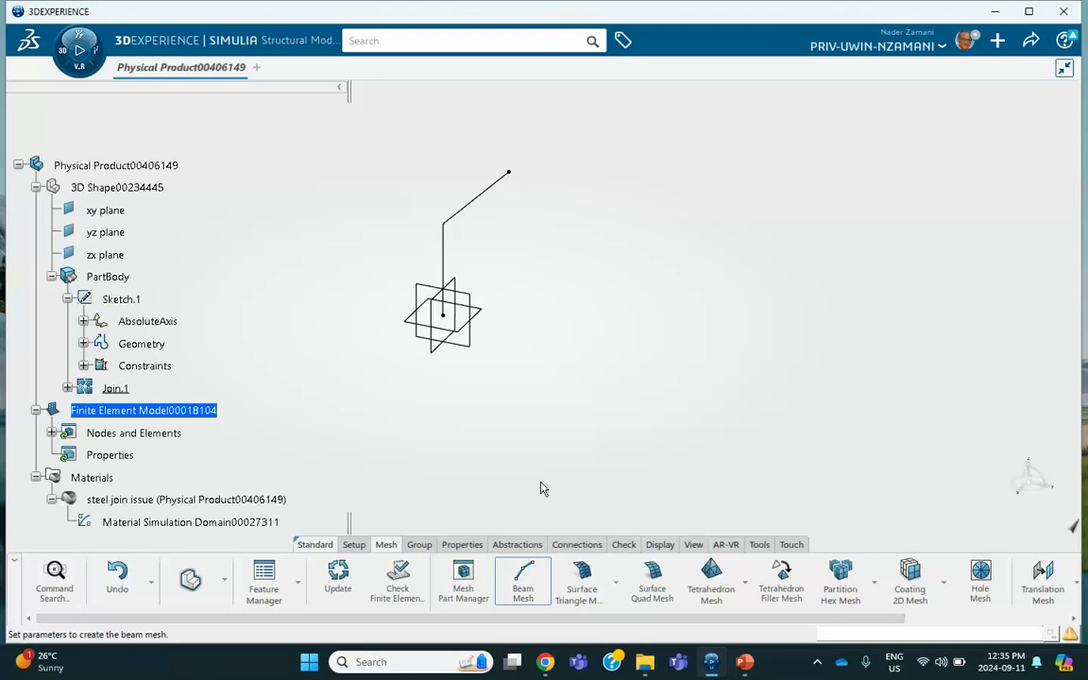
click(113, 389)
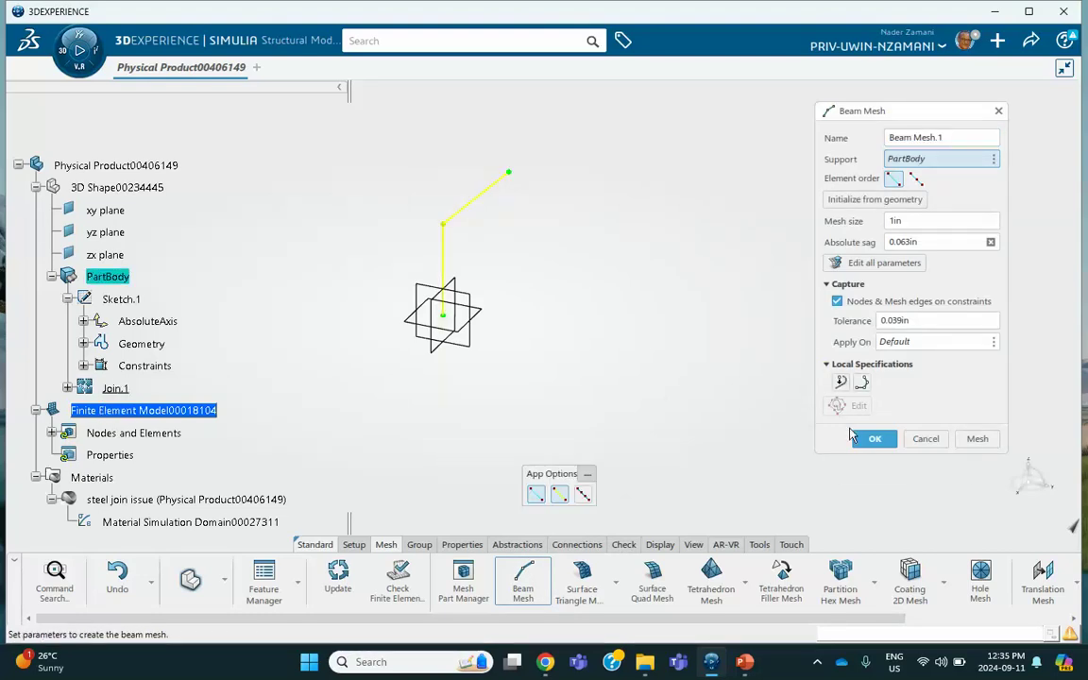
click(869, 438)
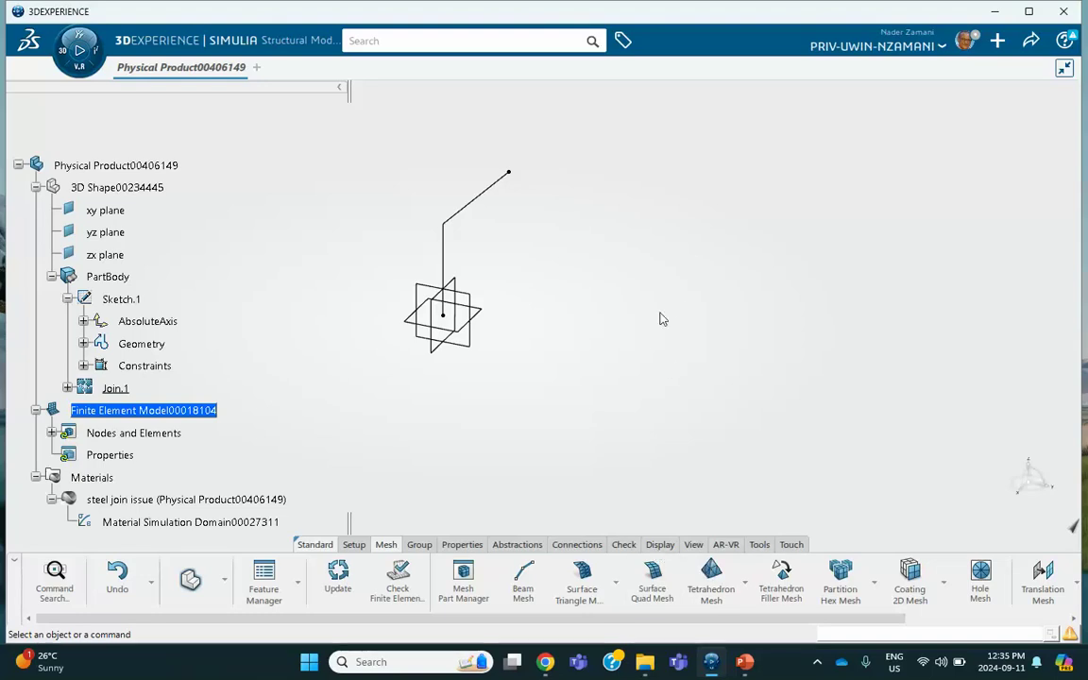
Step: Use the Visibility Manager to hide all shapes and show the FE models, isolating the beam mesh
right_click(692, 195)
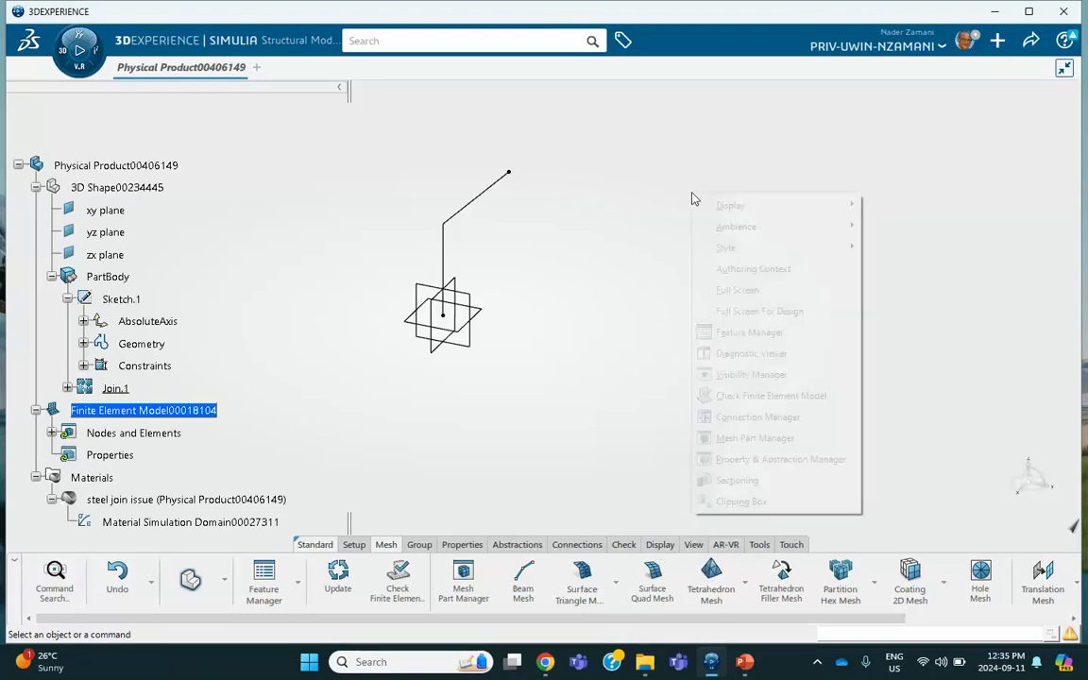
click(742, 376)
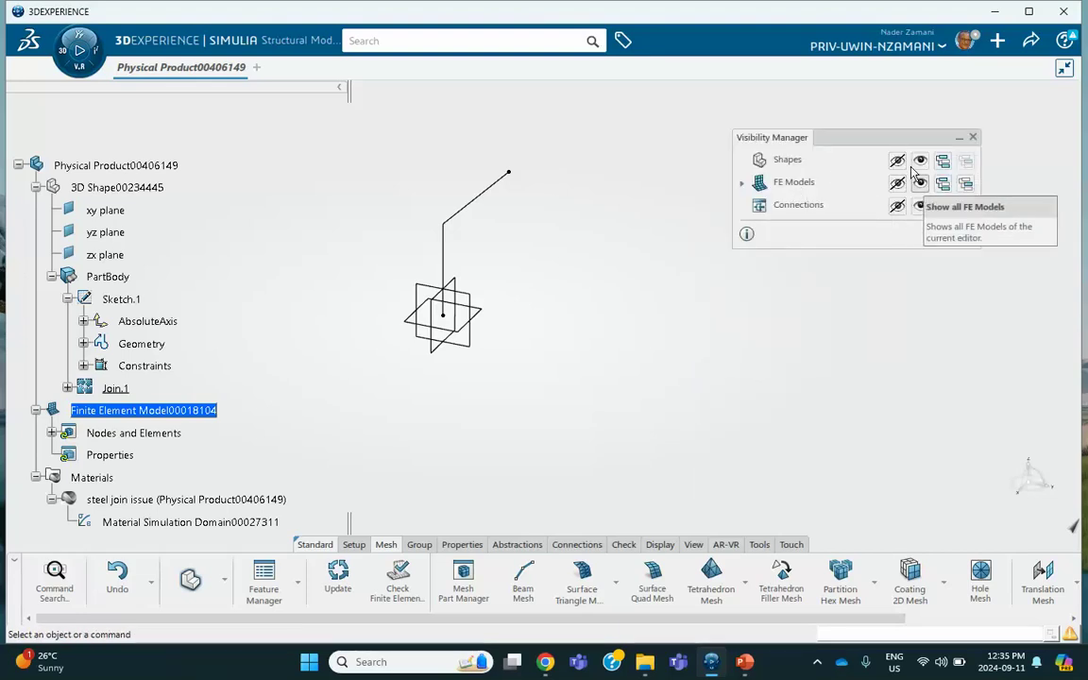
click(897, 161)
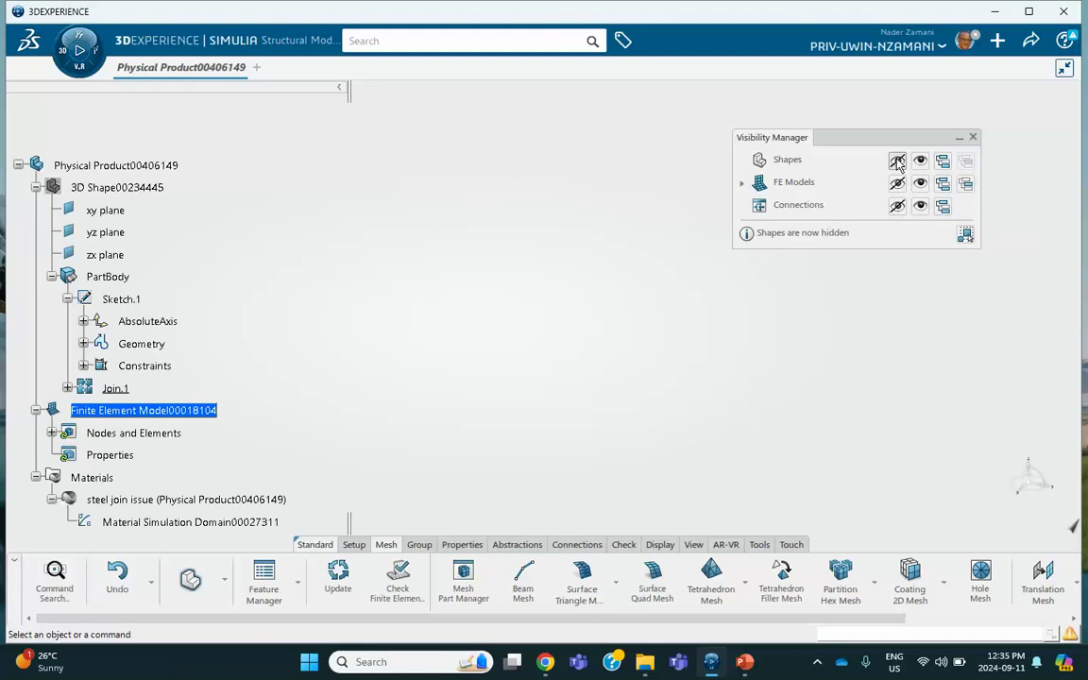
click(920, 184)
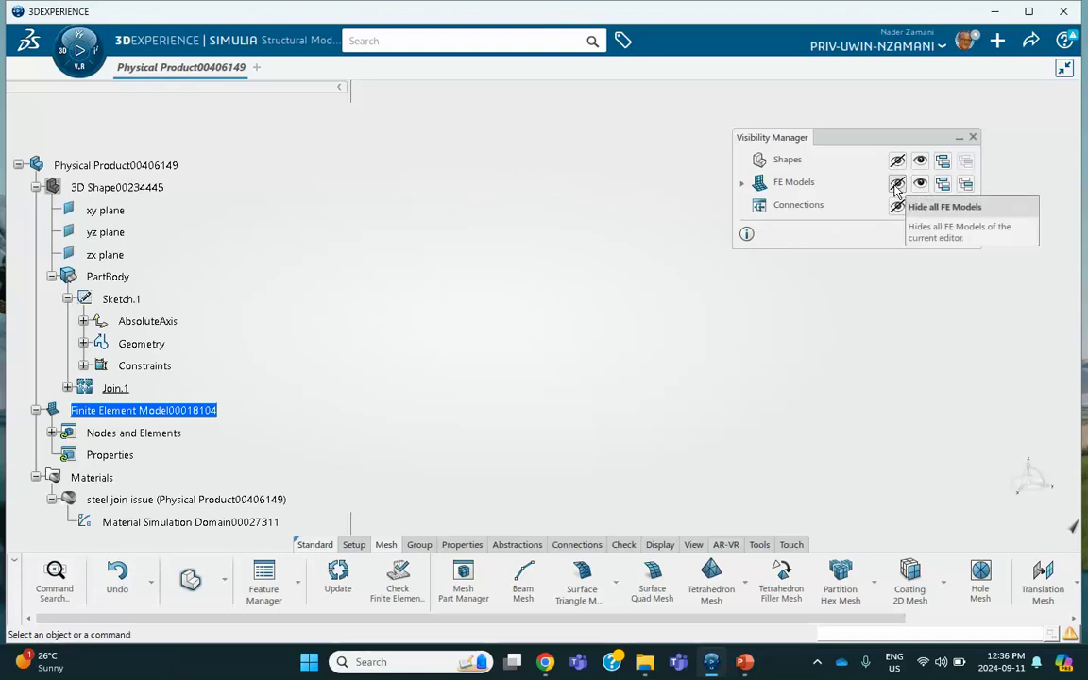
click(920, 184)
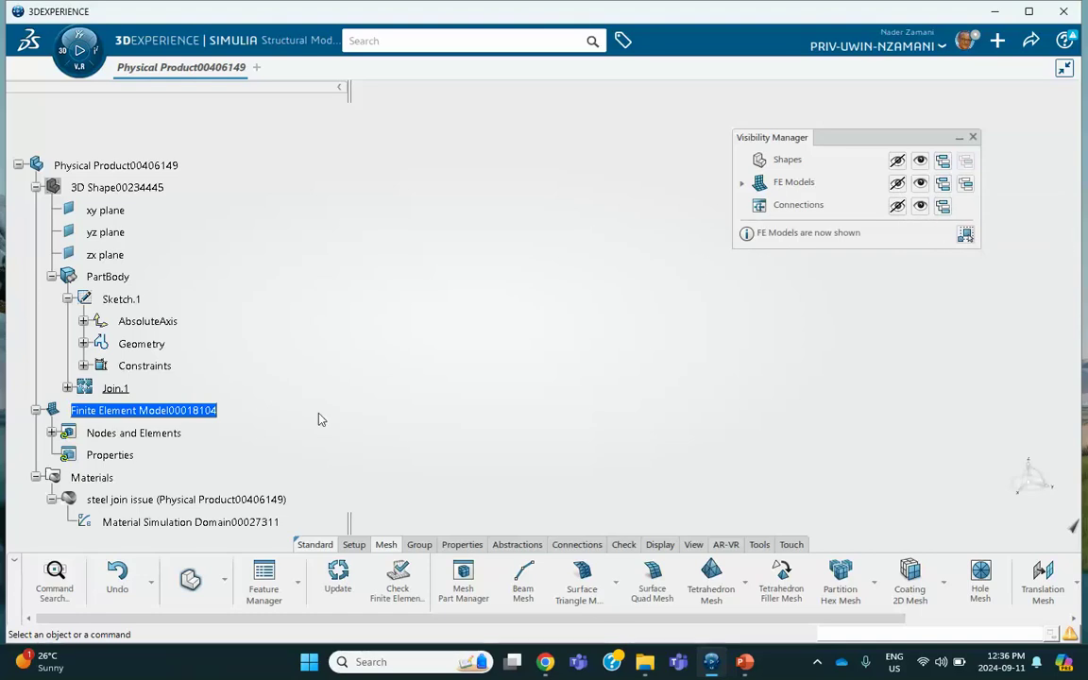
Step: Update the finite element model to generate the beam mesh under Nodes and Elements
scroll(163, 364, down, 3)
click(63, 324)
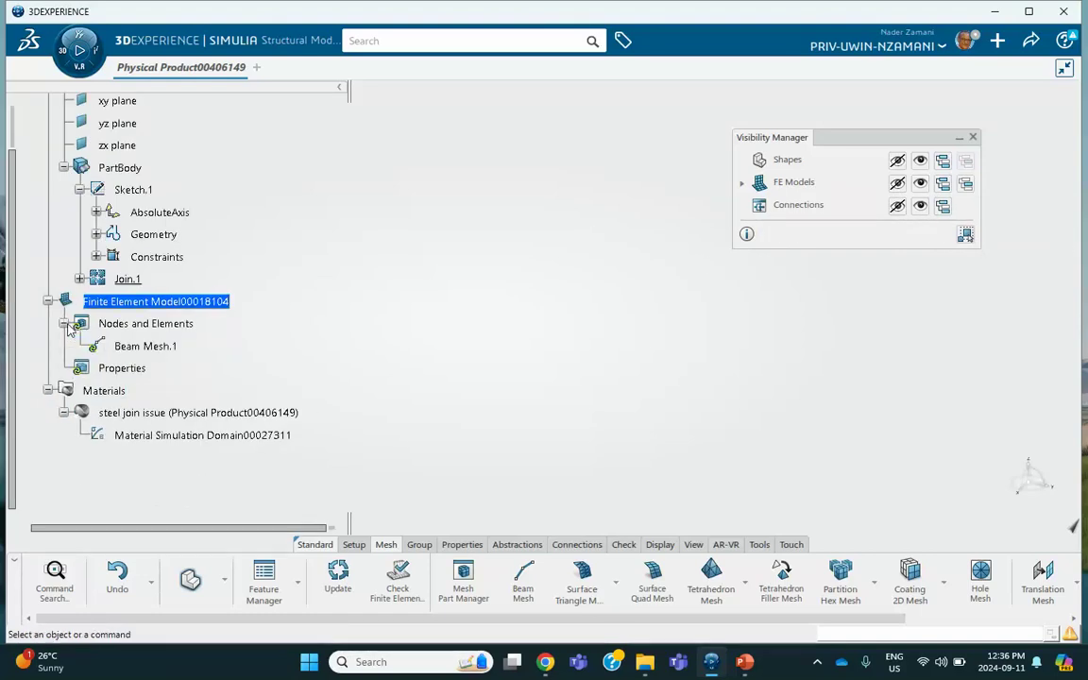
click(63, 324)
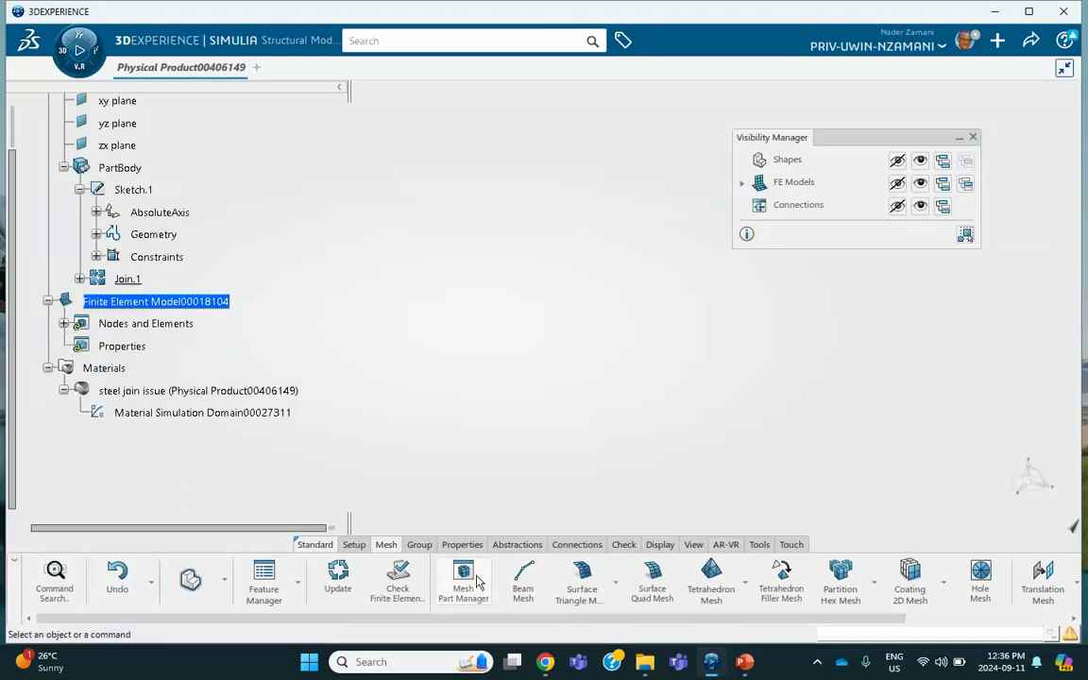
click(337, 572)
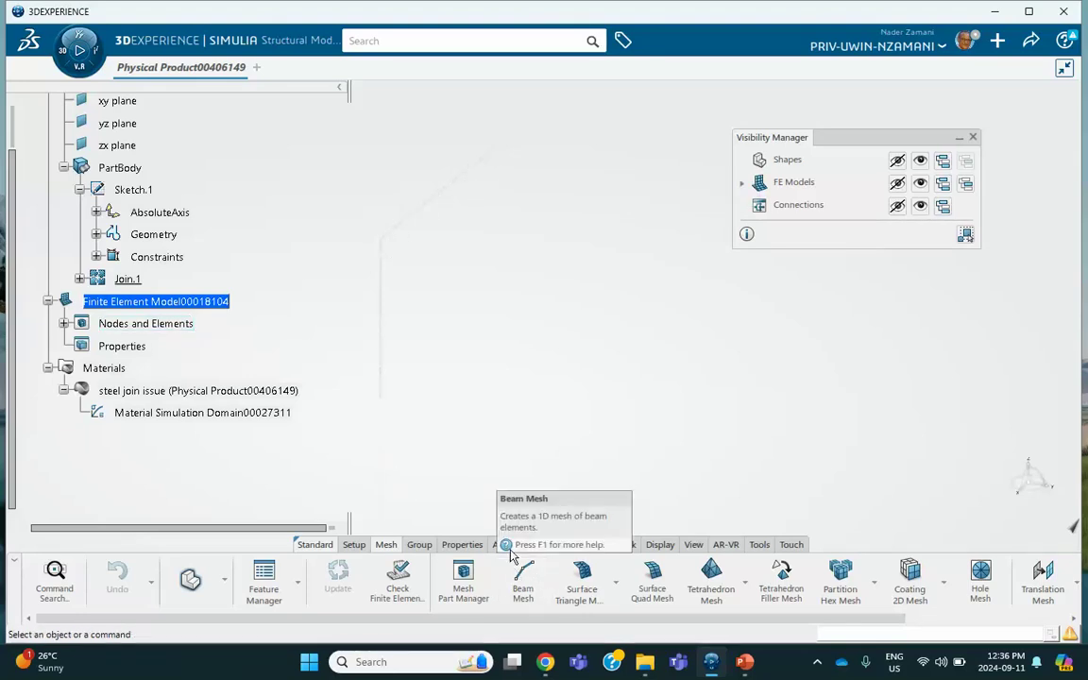
Step: Show all shapes again alongside the beam mesh
right_click(523, 188)
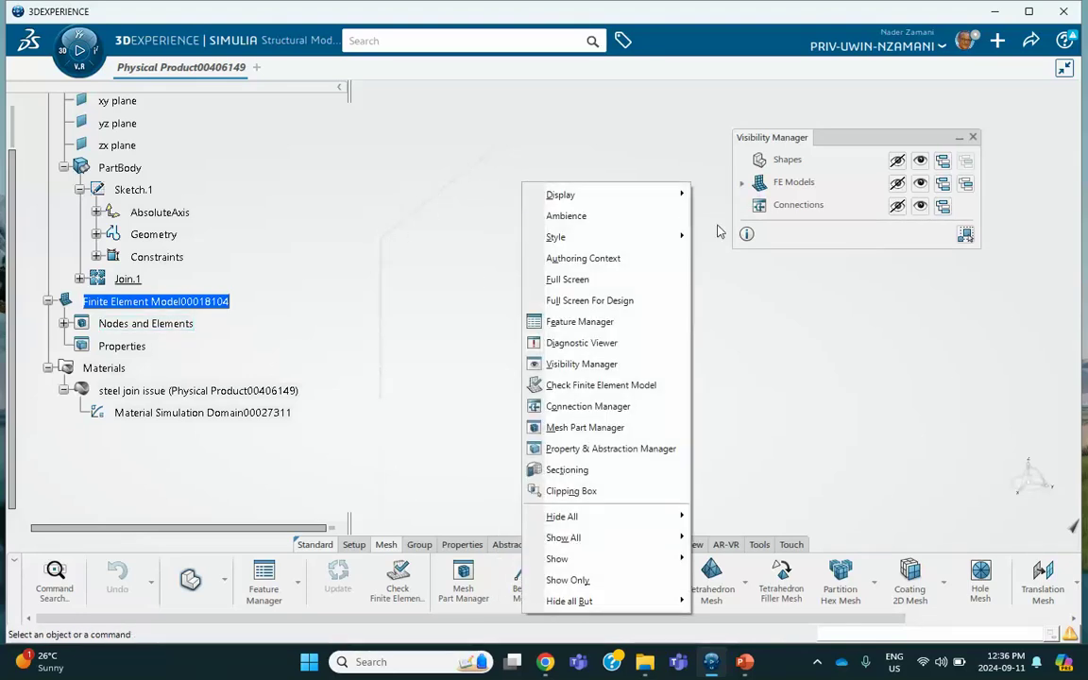
click(900, 161)
click(919, 161)
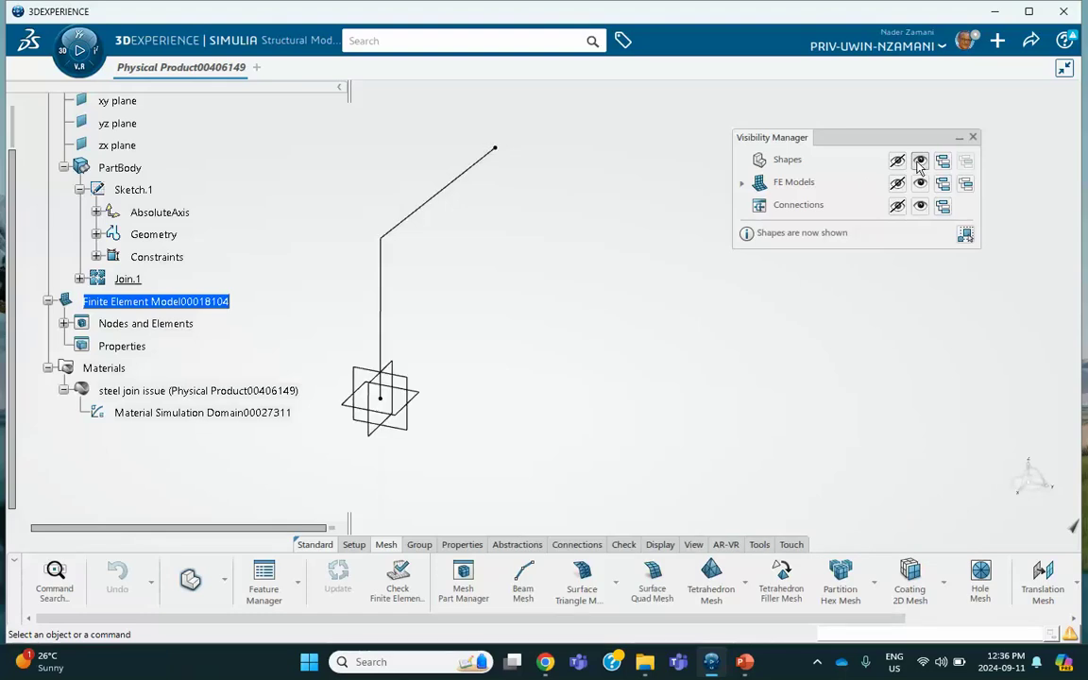
middle_drag(600, 263, 618, 233)
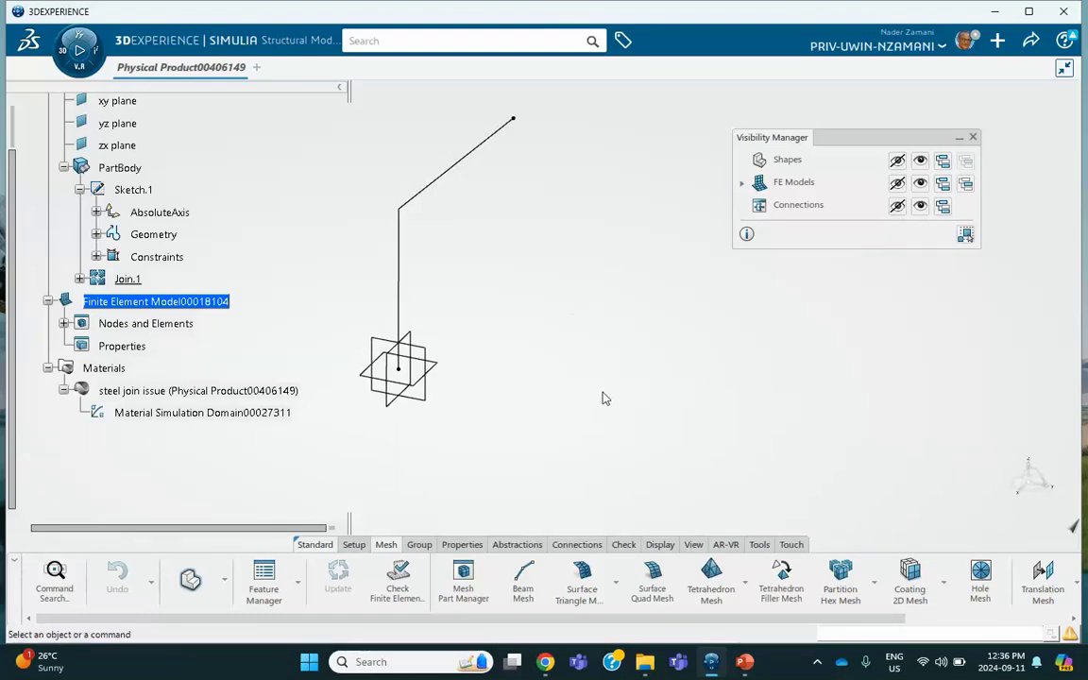
Step: Try to create a circular beam profile with the radius entered as ",5"
click(461, 545)
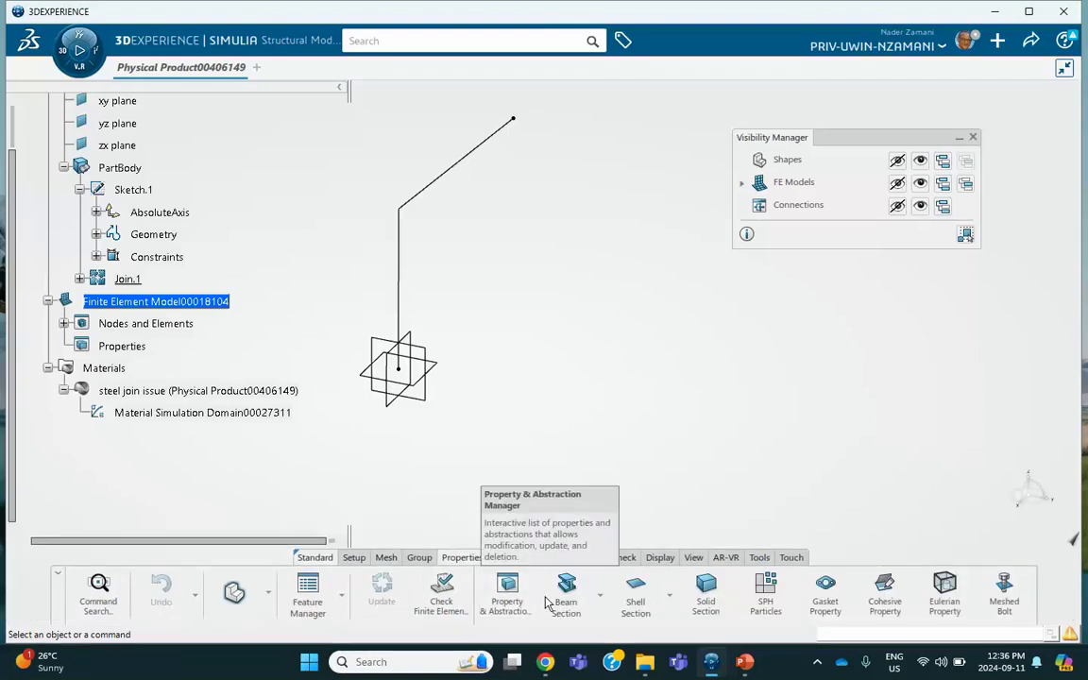
click(599, 595)
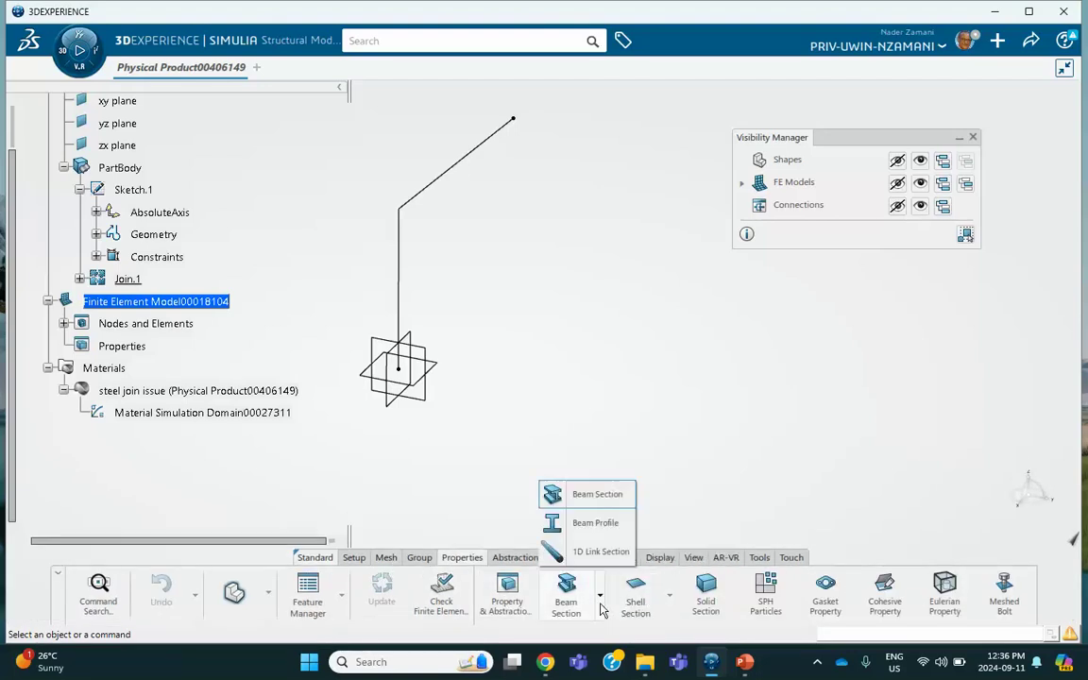
click(592, 528)
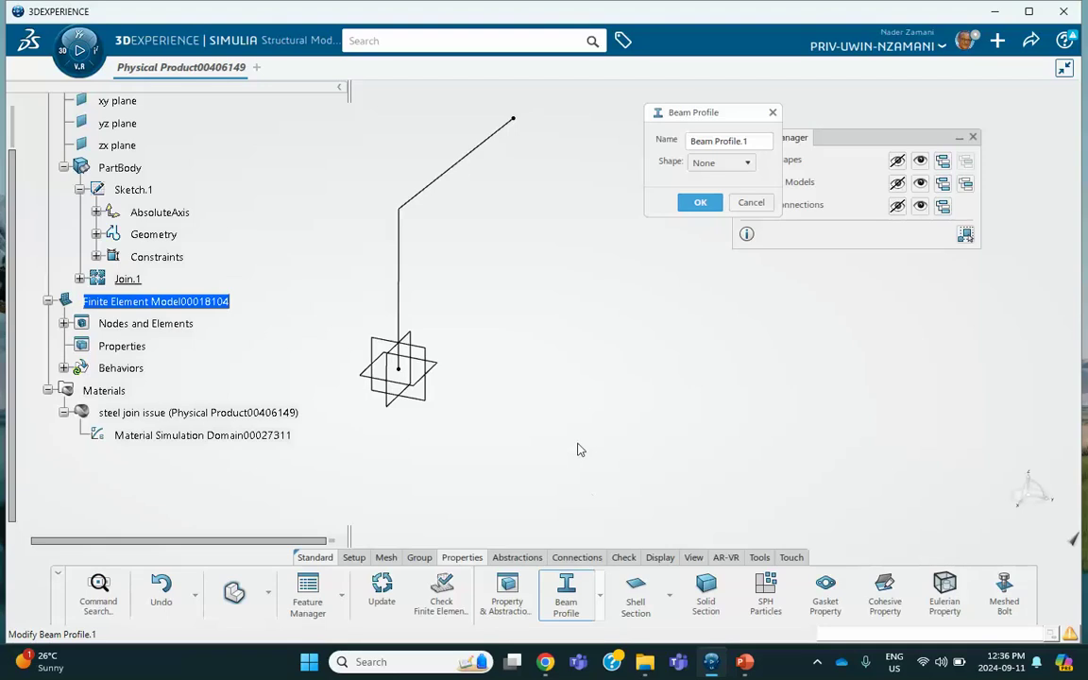
click(723, 162)
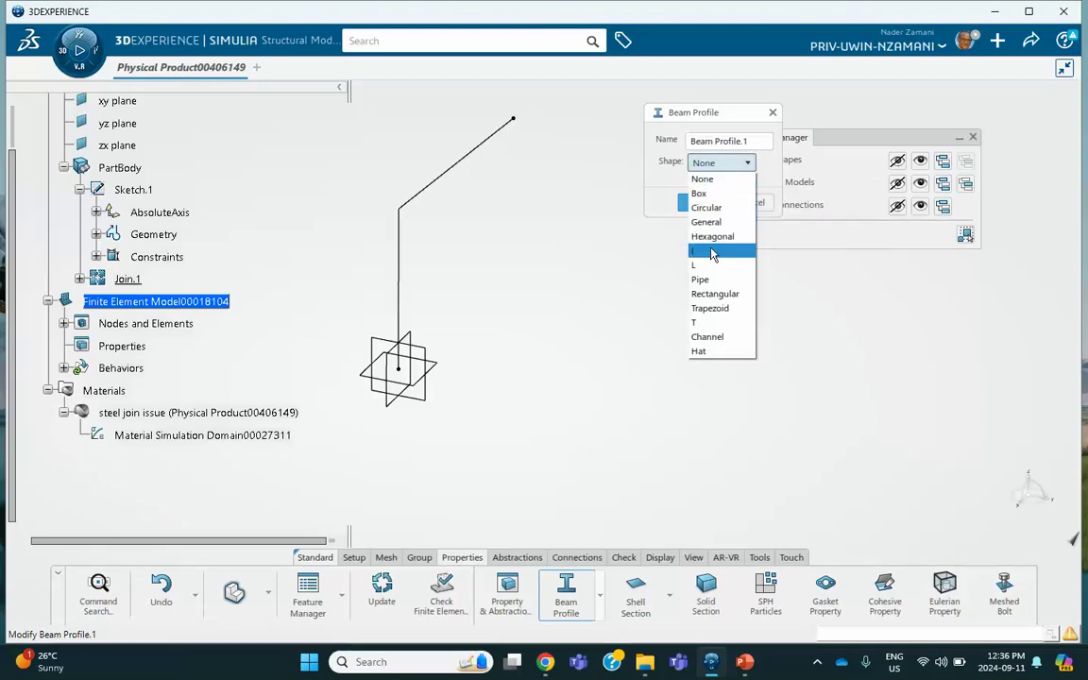
click(708, 208)
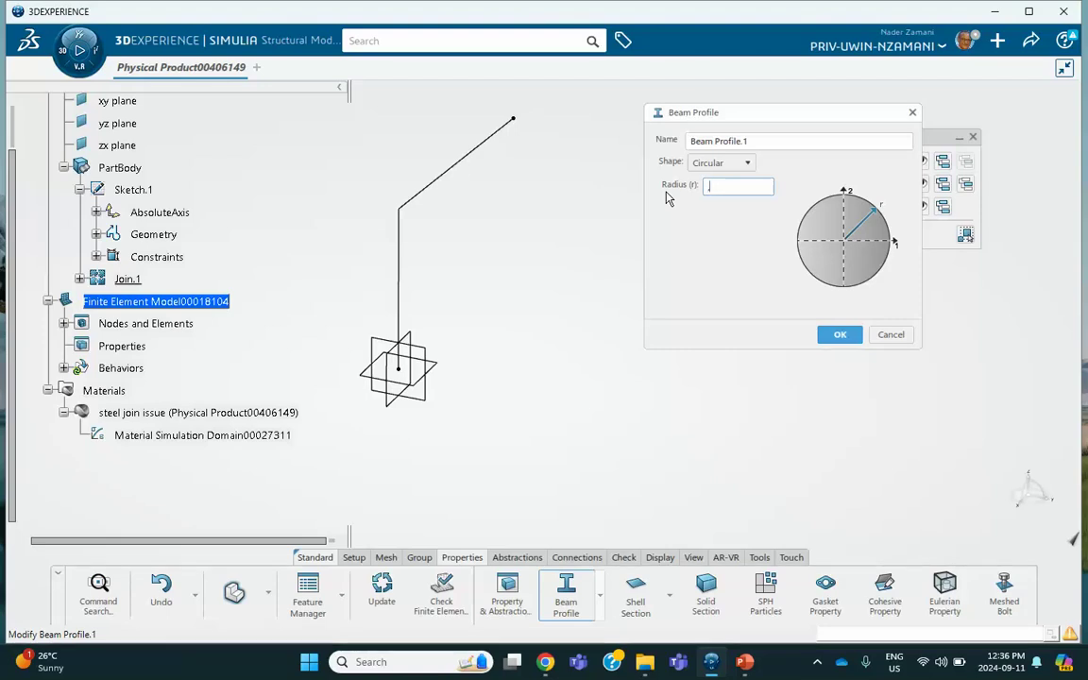
text(5)
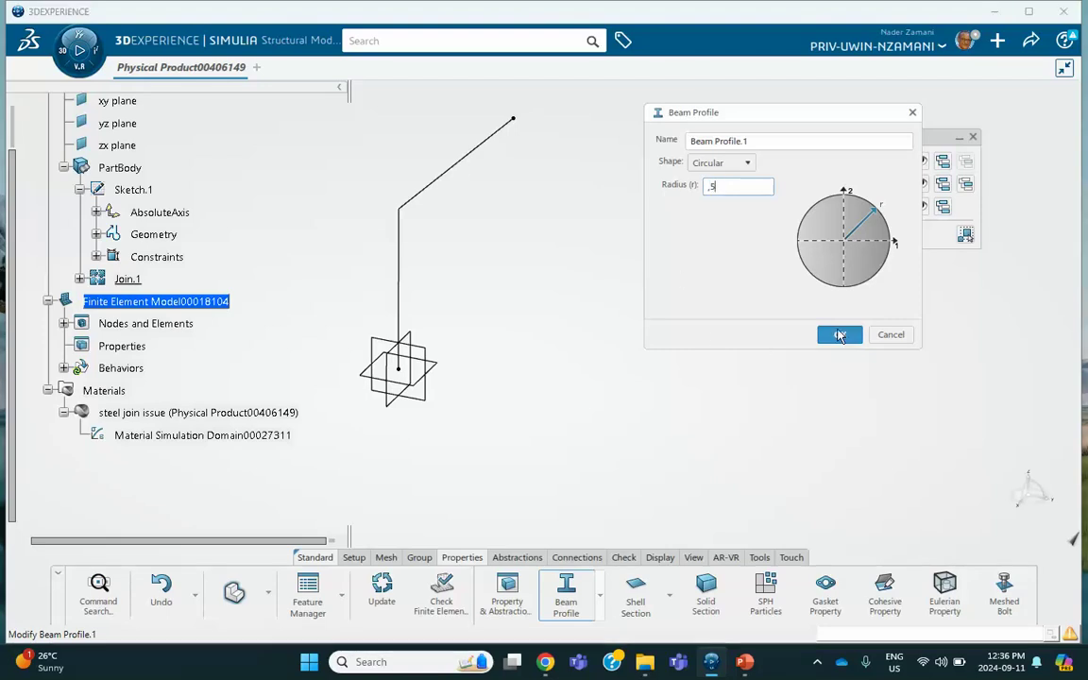
click(840, 335)
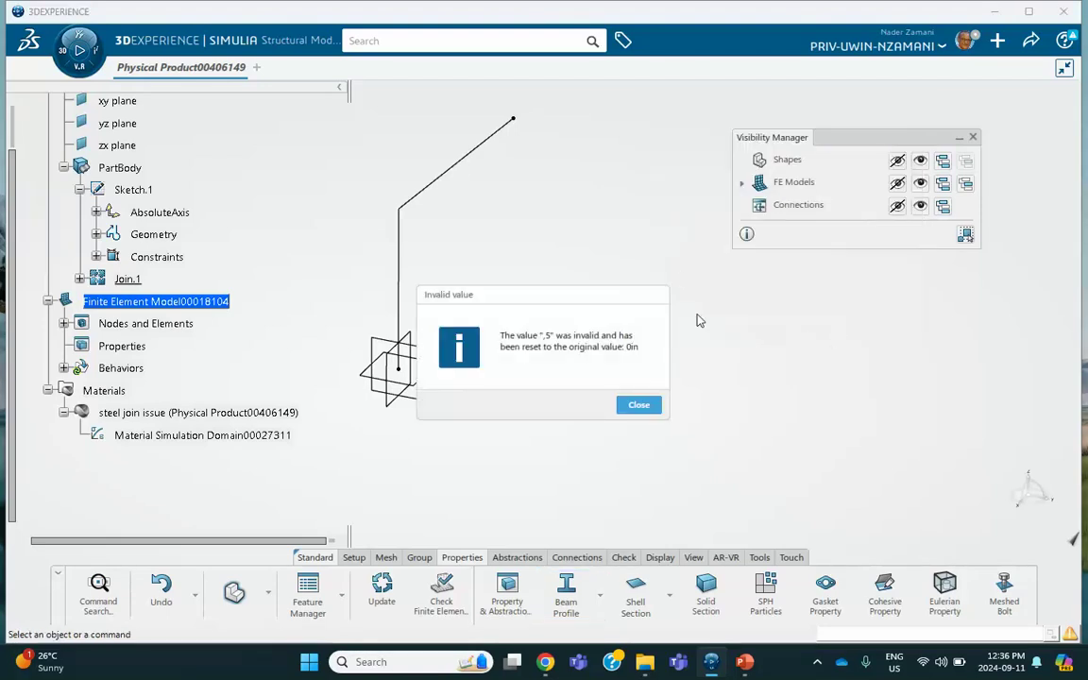
click(640, 406)
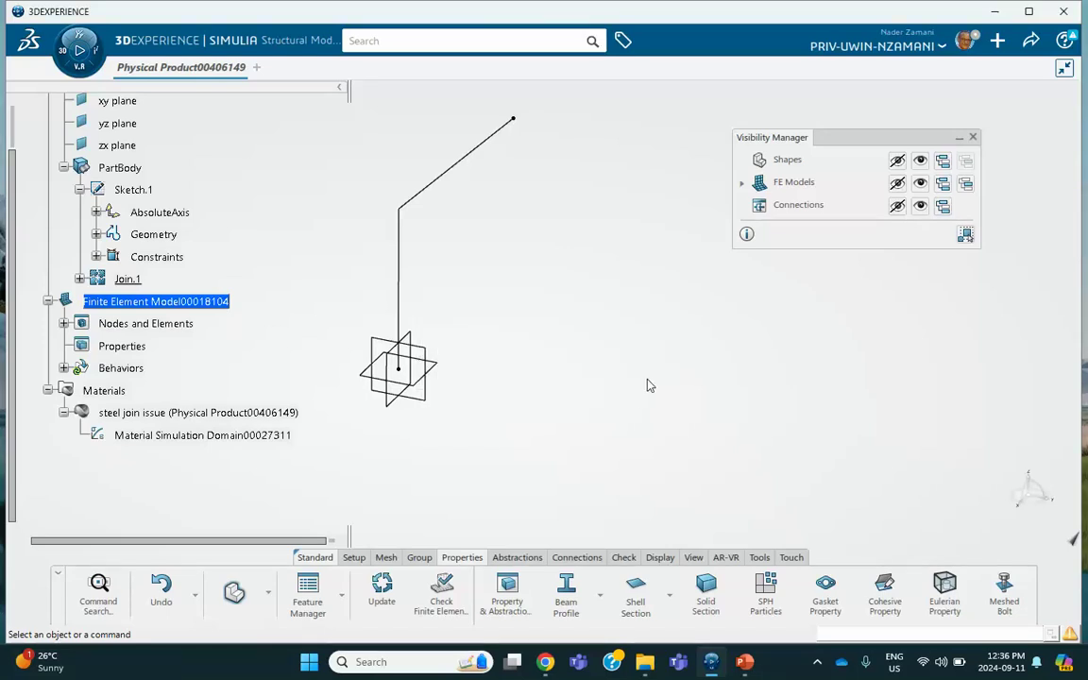
Step: Create a second beam profile with a circular shape and a radius of .5 in
click(567, 594)
click(732, 163)
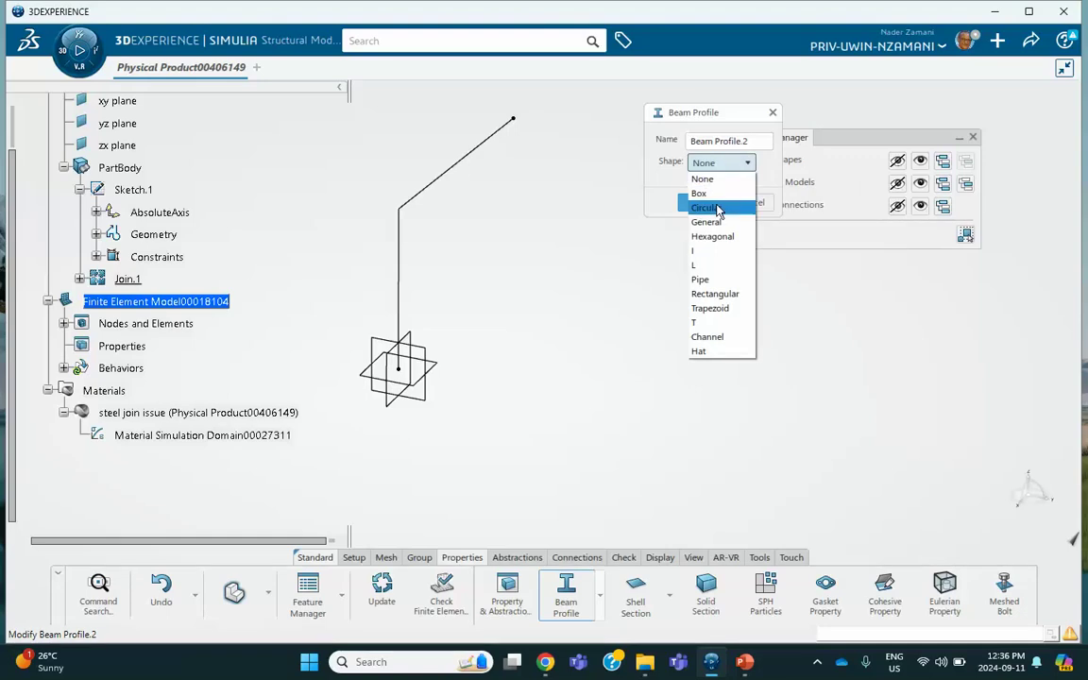
click(718, 210)
double_click(710, 186)
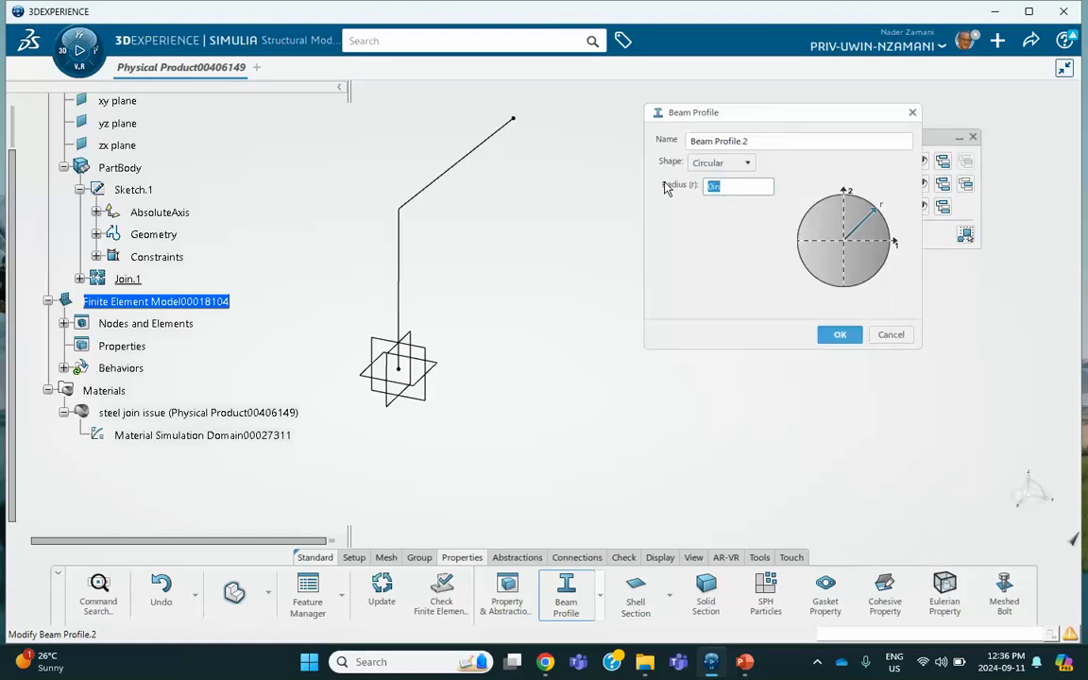
key(BackSpace)
text(.5)
key(Return)
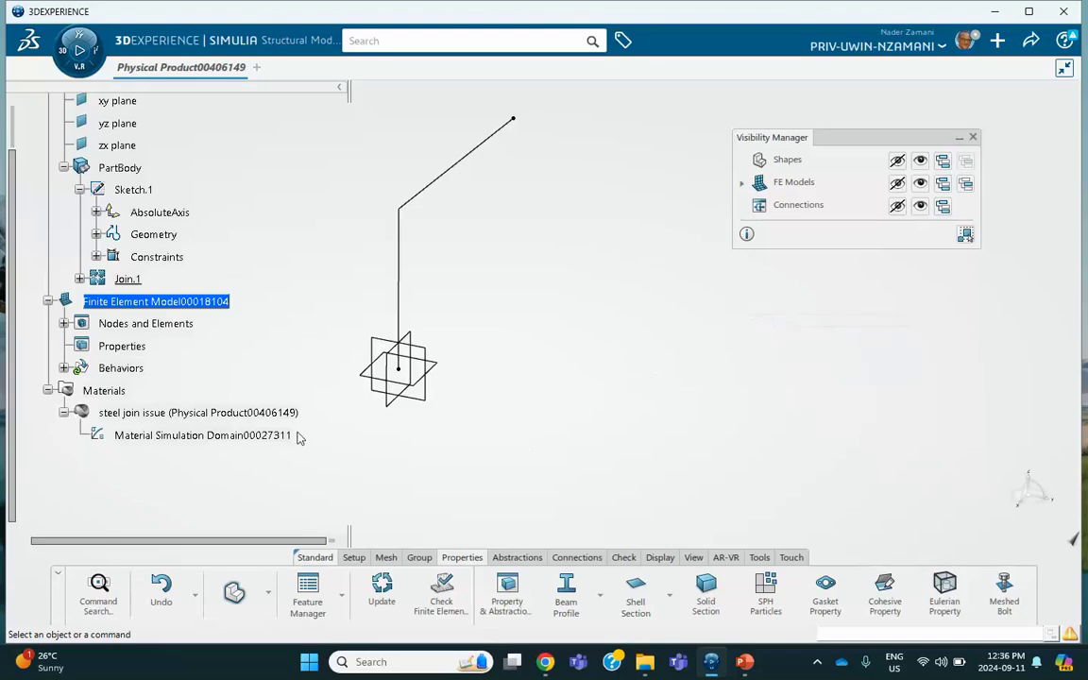
Step: Create a beam section supported on Join.1 using Beam Profile.2, keeping the steel join issue material and Align to geometry orientation
click(599, 594)
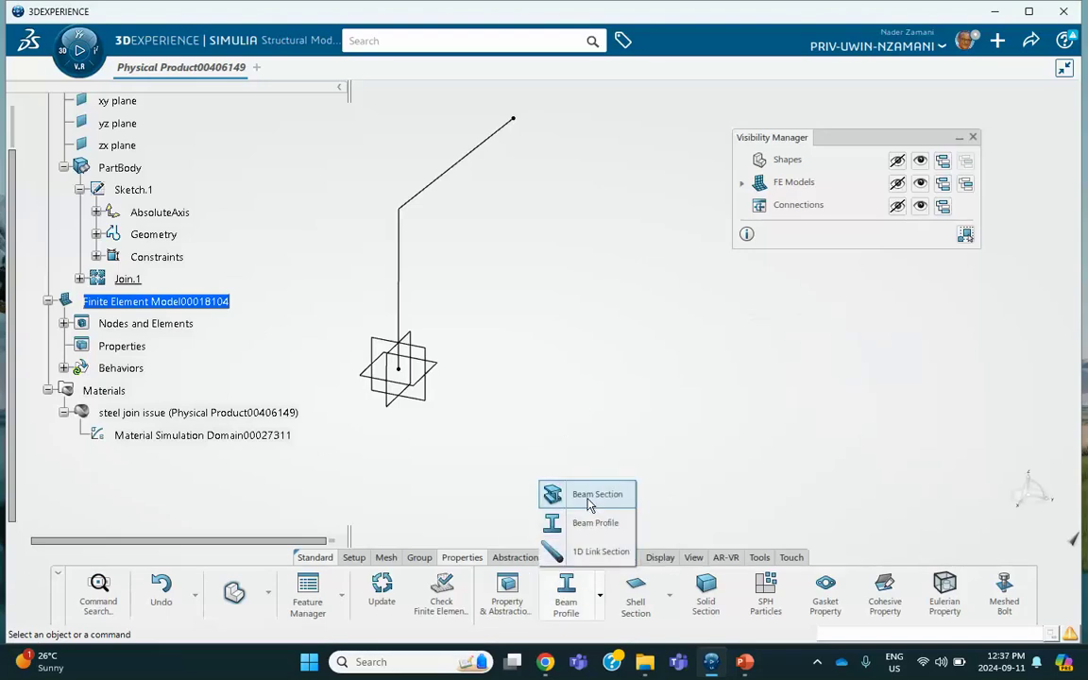
click(588, 496)
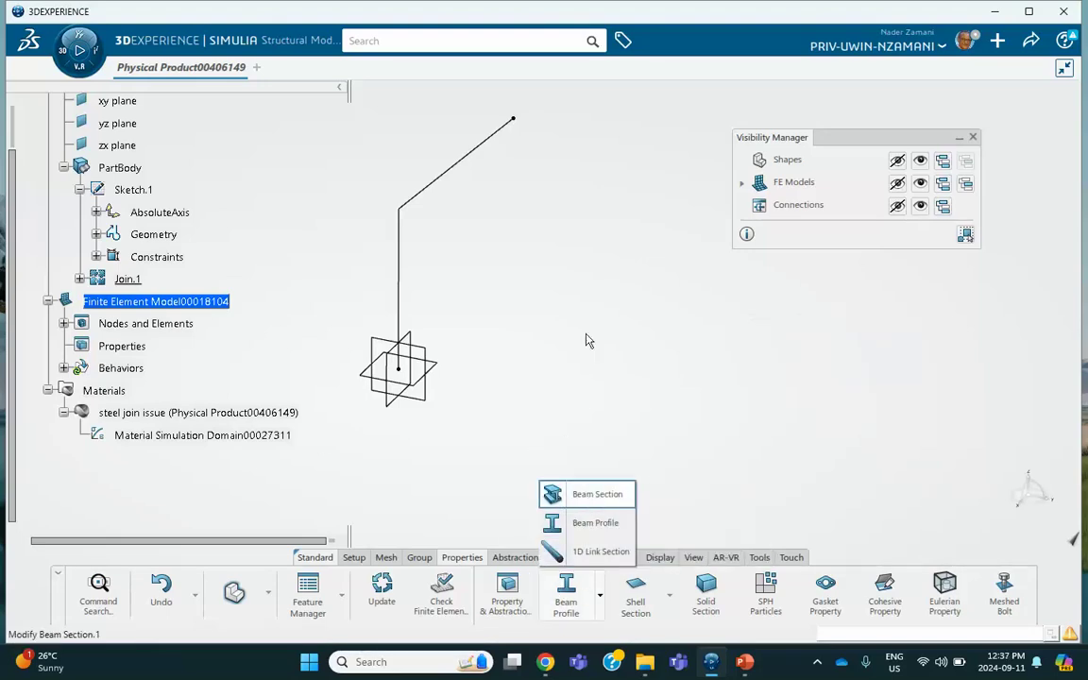
click(446, 180)
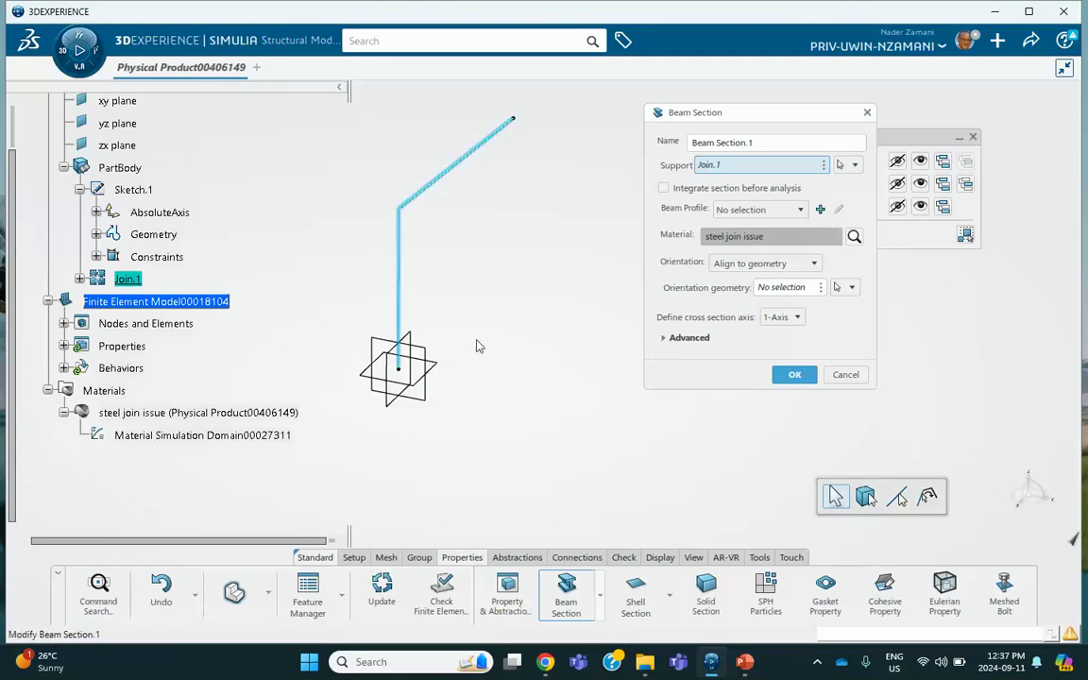
click(761, 209)
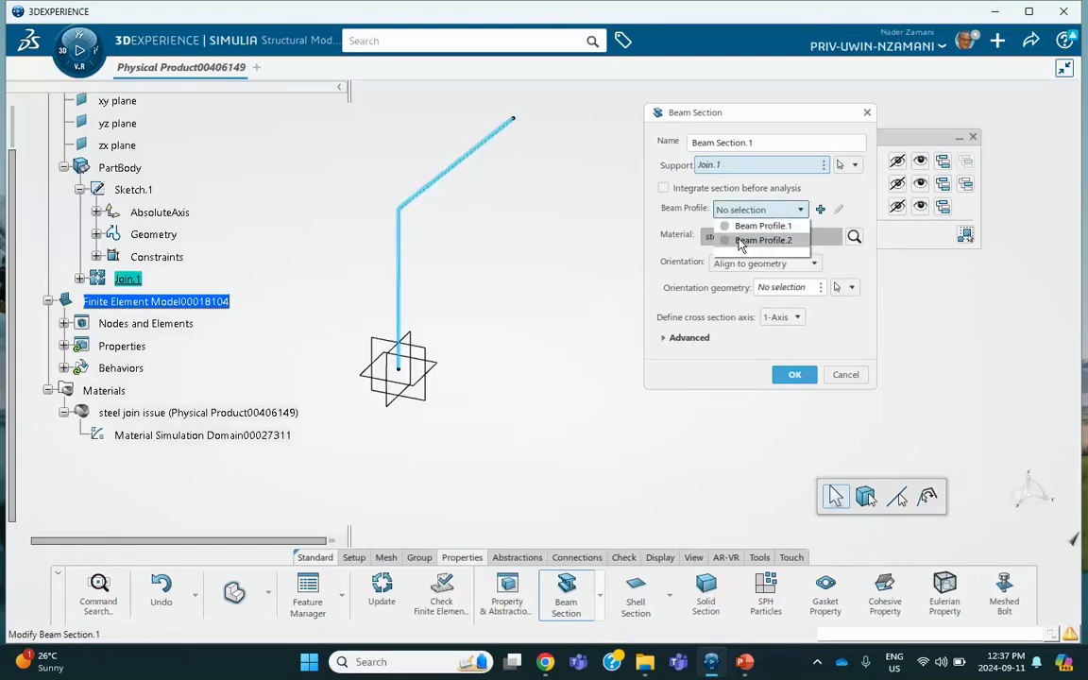
click(755, 240)
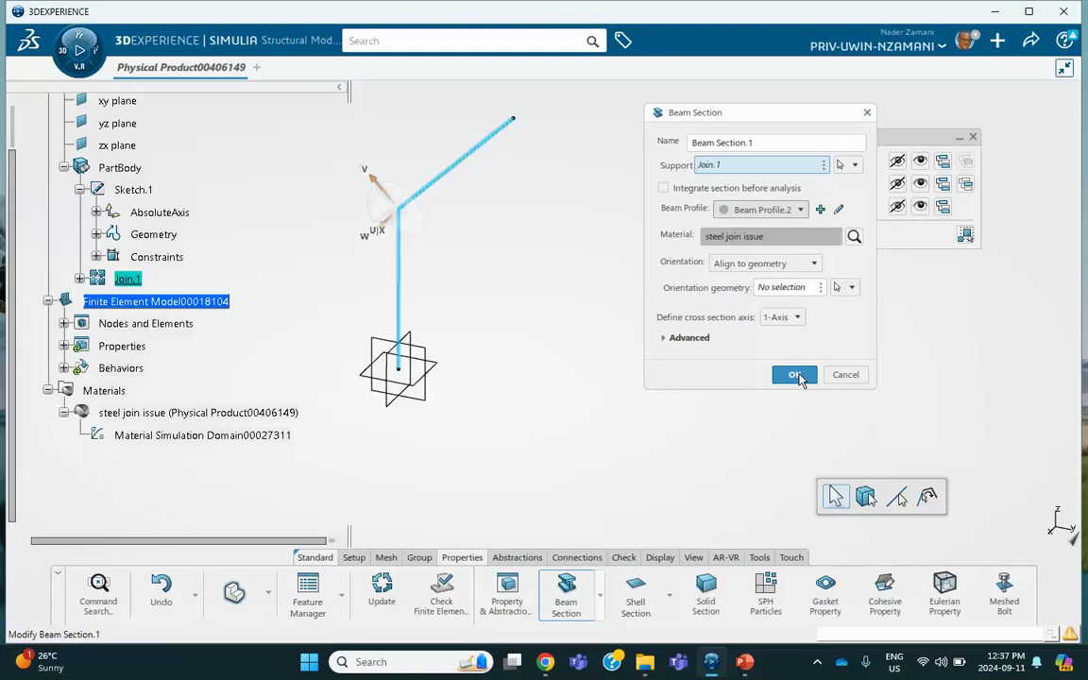
click(797, 375)
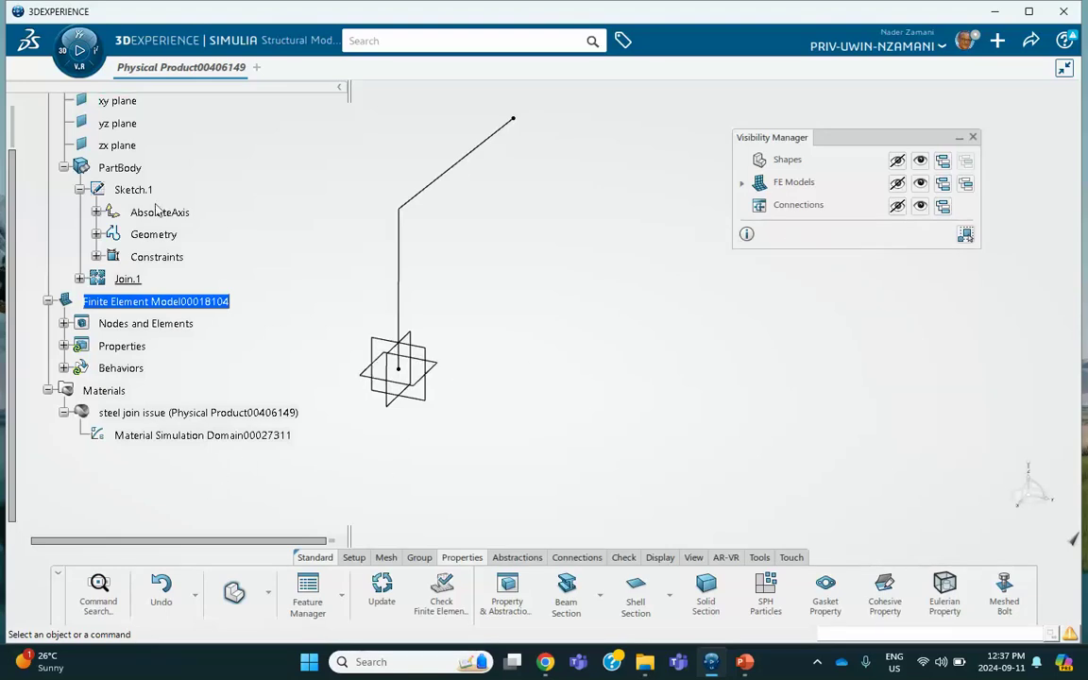
Step: Start Structural Scenario Creation and initialize a Structural simulation that uses the existing finite element model
click(66, 55)
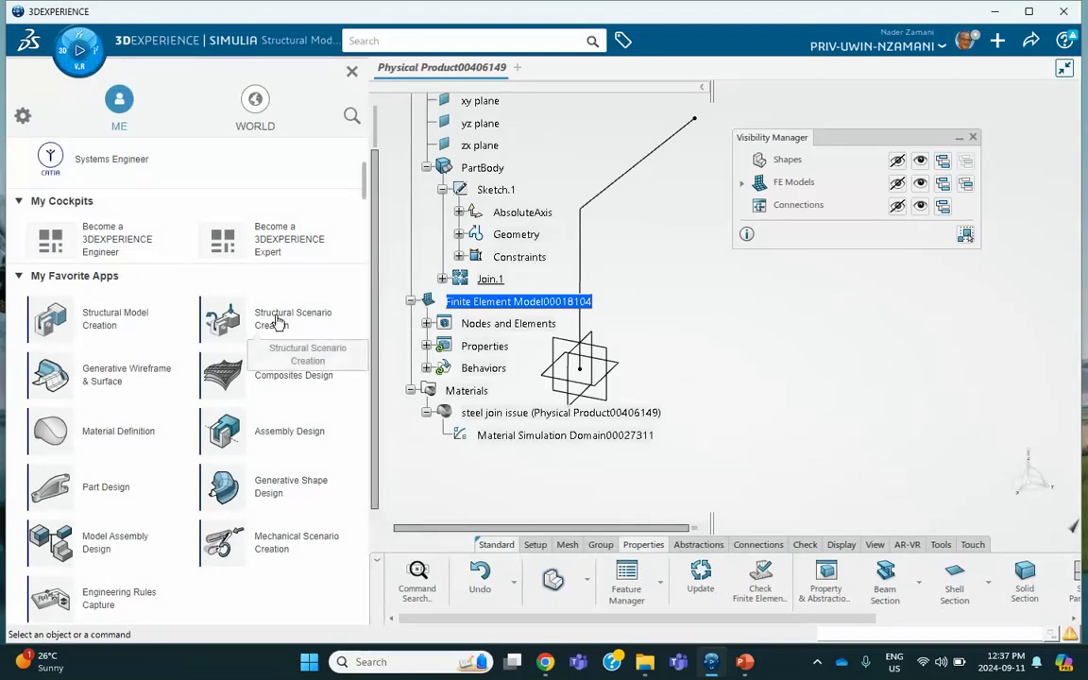
click(279, 324)
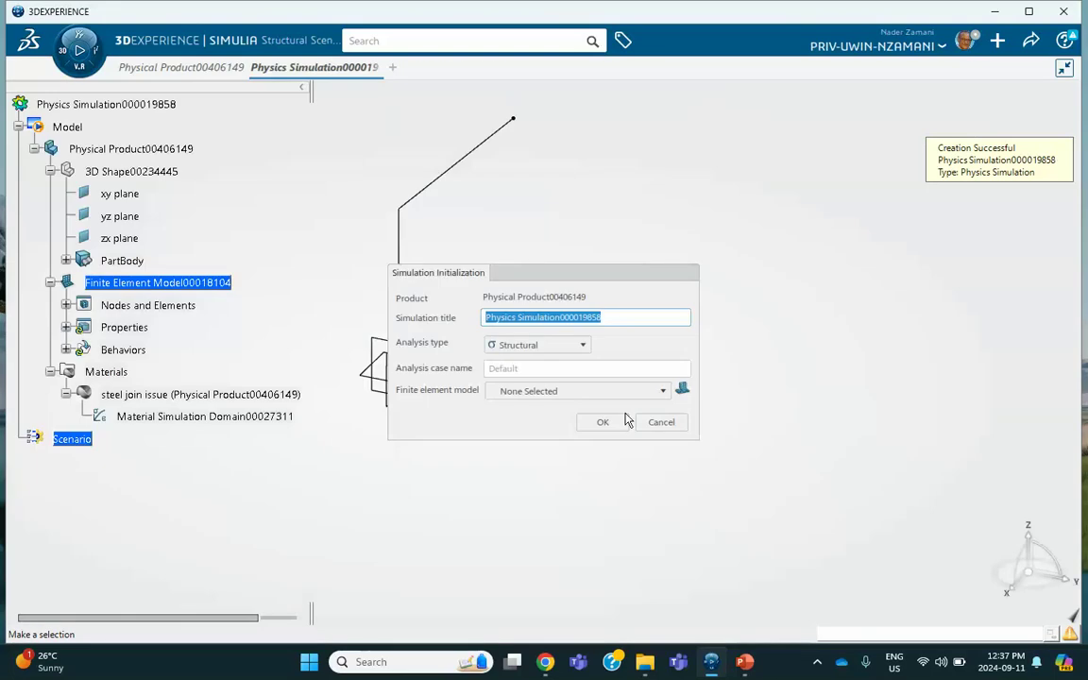
click(663, 390)
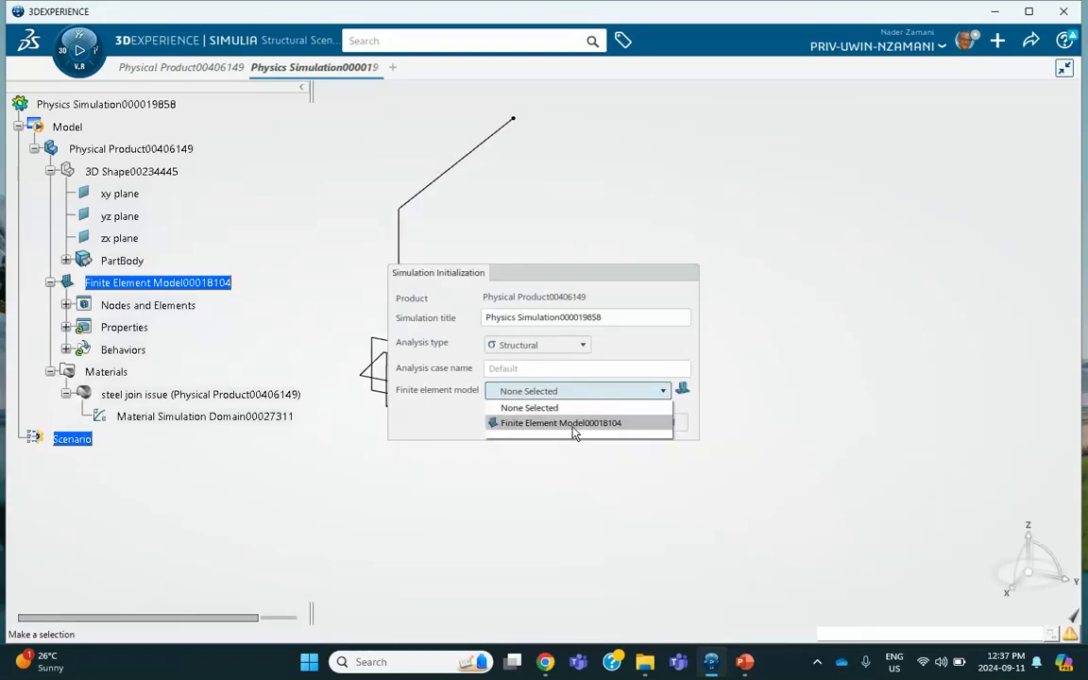
click(576, 425)
click(611, 425)
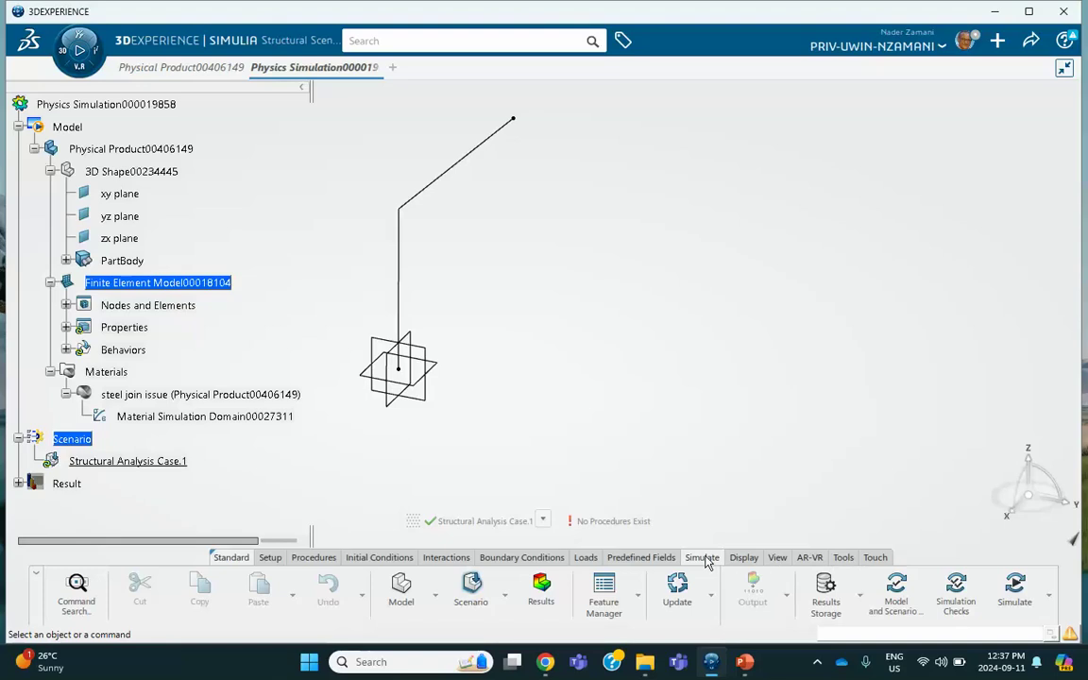
Step: Add a Static Perturbation step to the structural analysis case
click(315, 557)
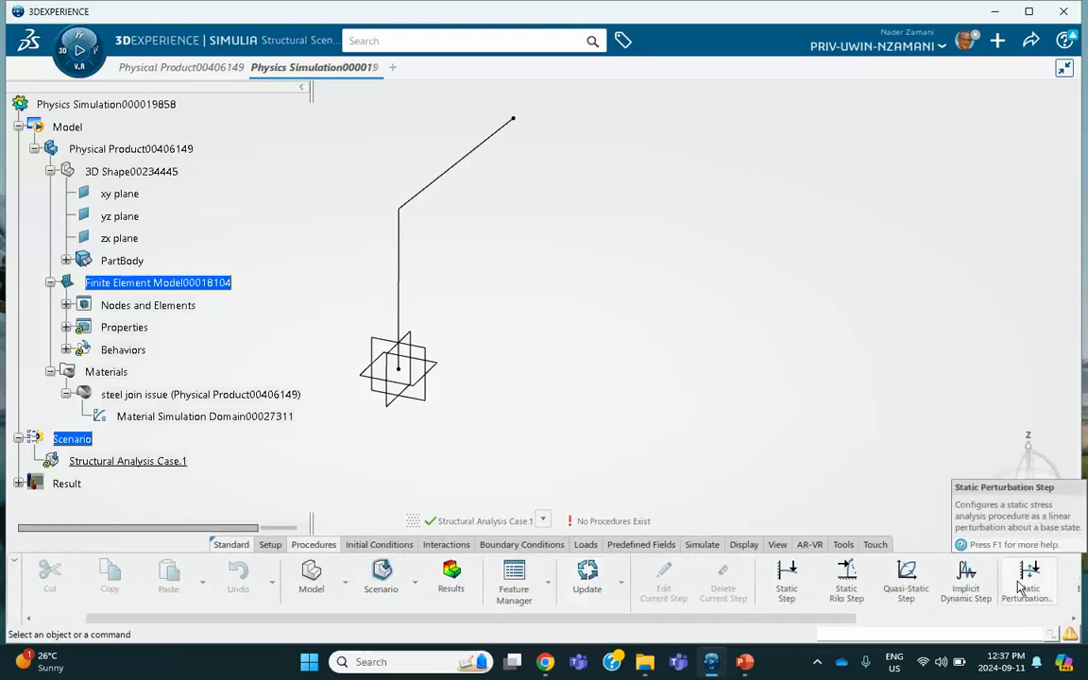
click(1029, 574)
click(799, 255)
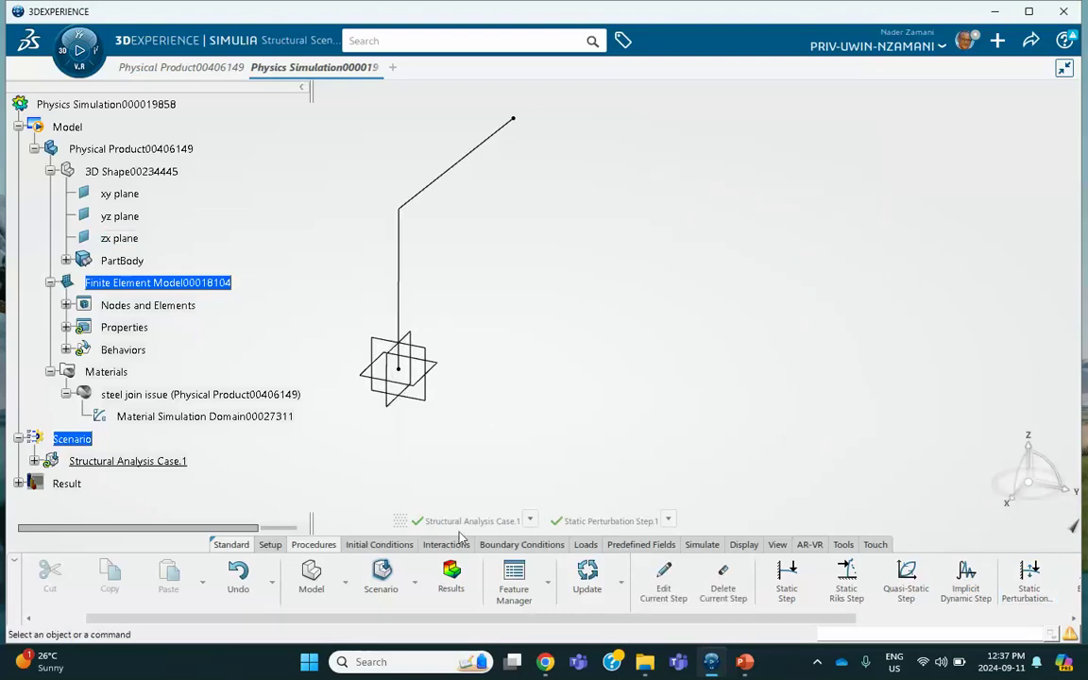
Step: Clamp the bent member at its two end vertices, the base of the vertical and the tip of the inclined segment
click(522, 546)
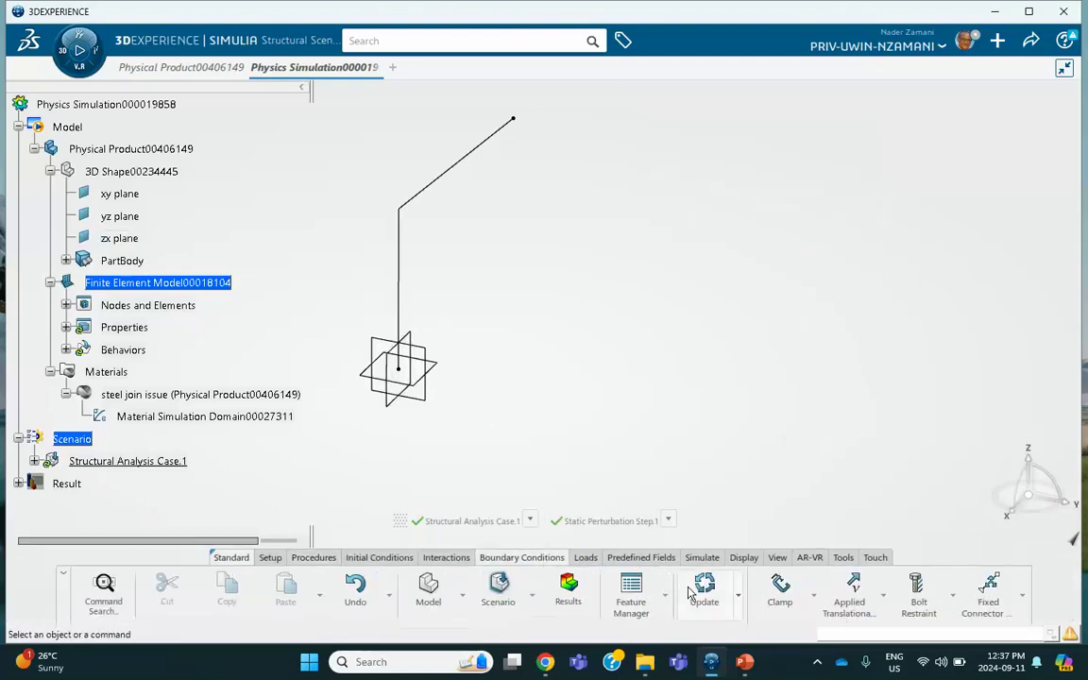
click(780, 585)
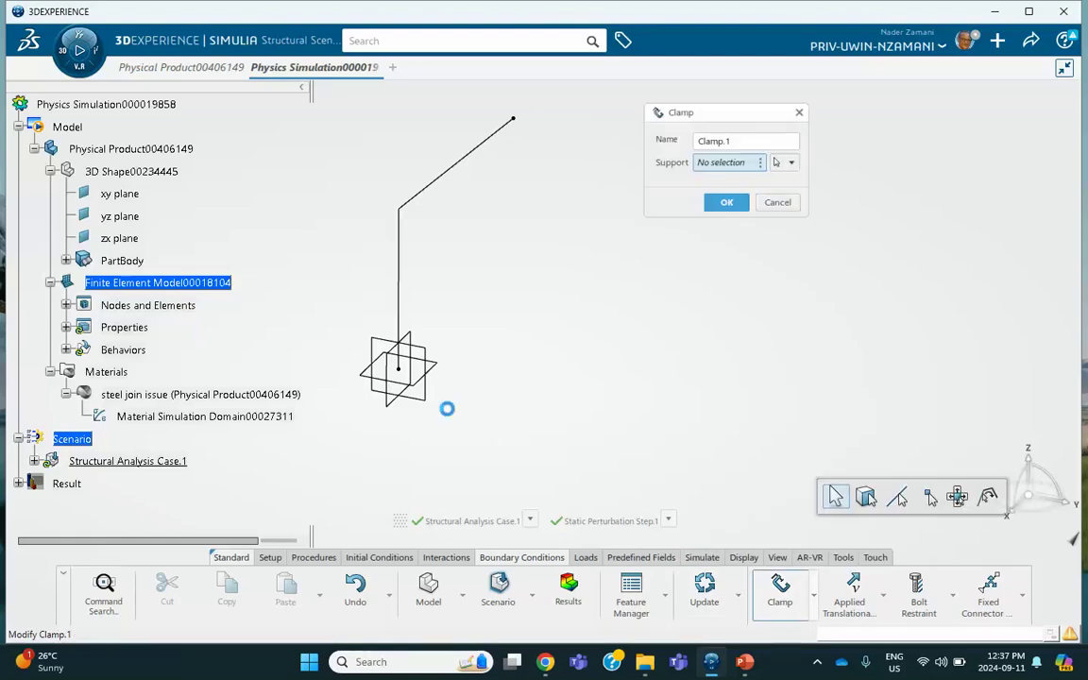
click(404, 370)
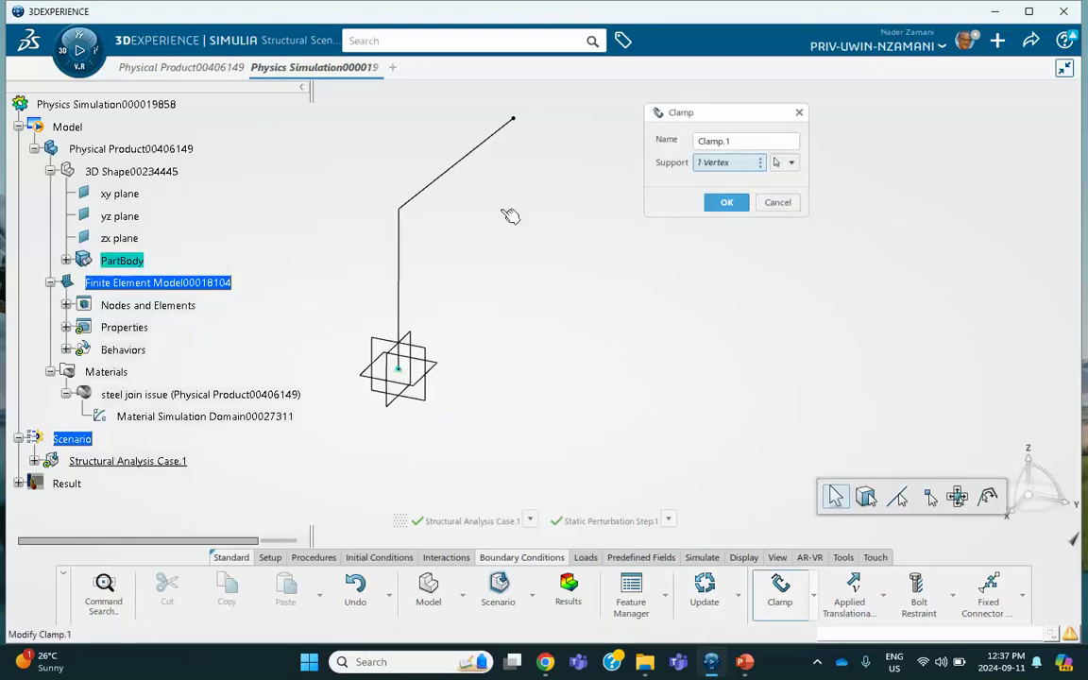
click(513, 120)
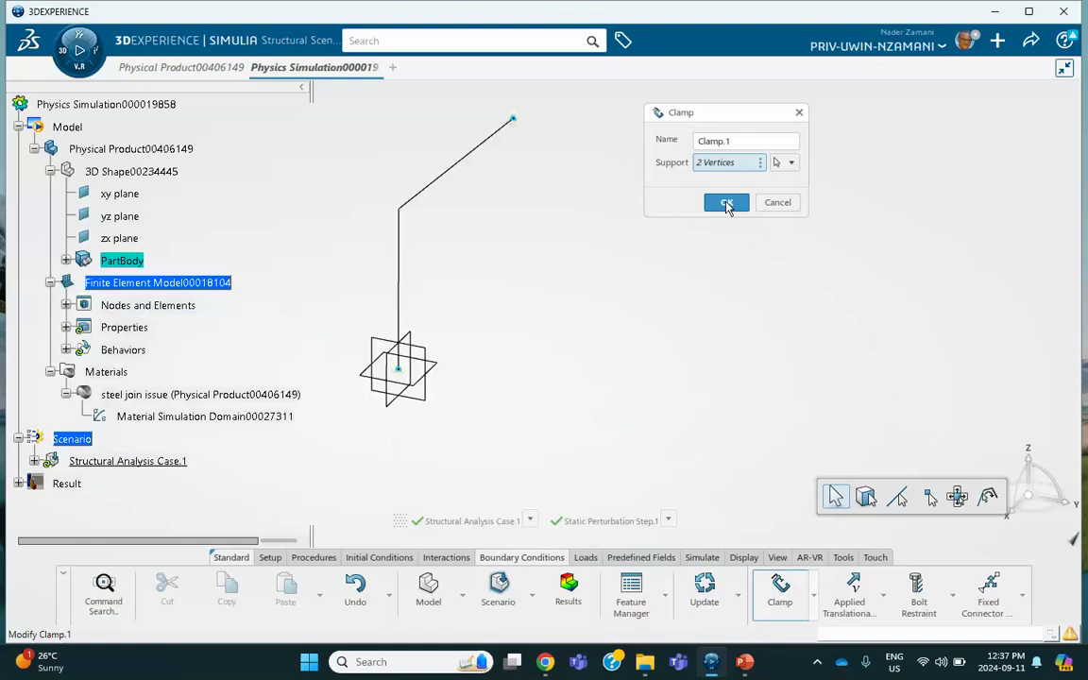
click(726, 204)
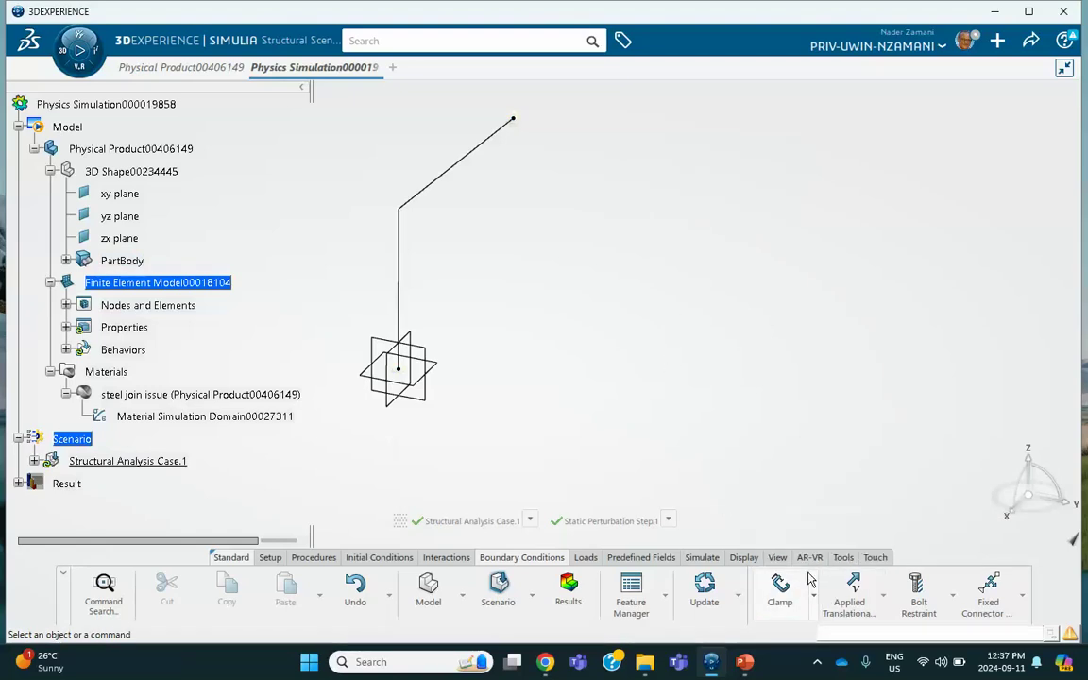
Step: Apply a force of 1000 lbf in the global Y direction at the vertex in the middle of the vertical
click(588, 559)
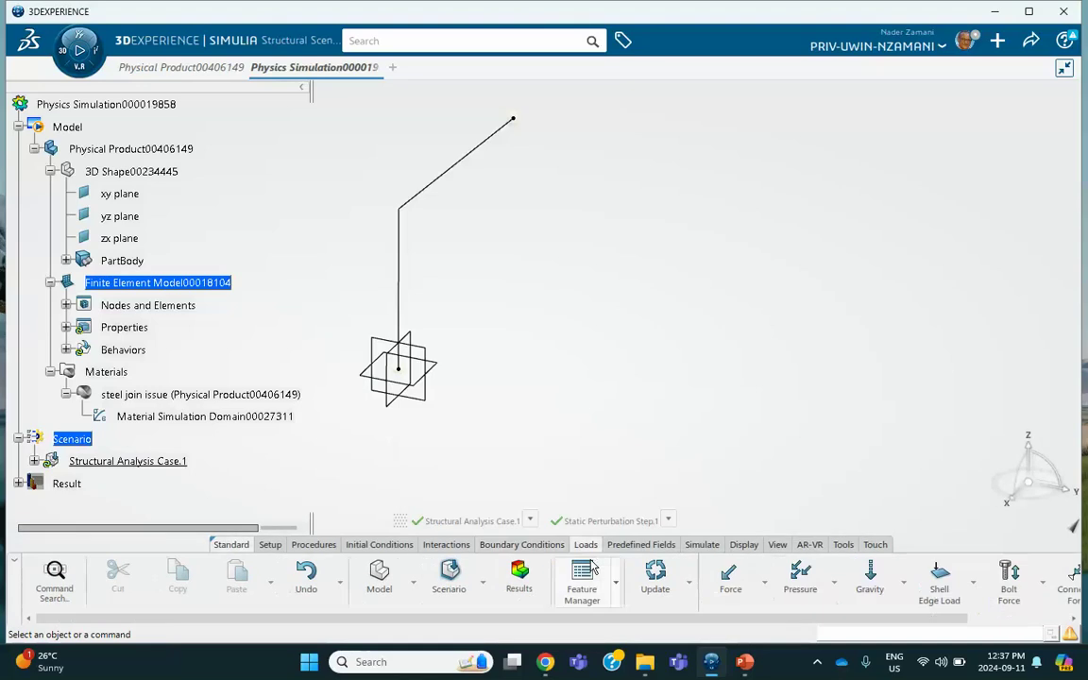
click(727, 573)
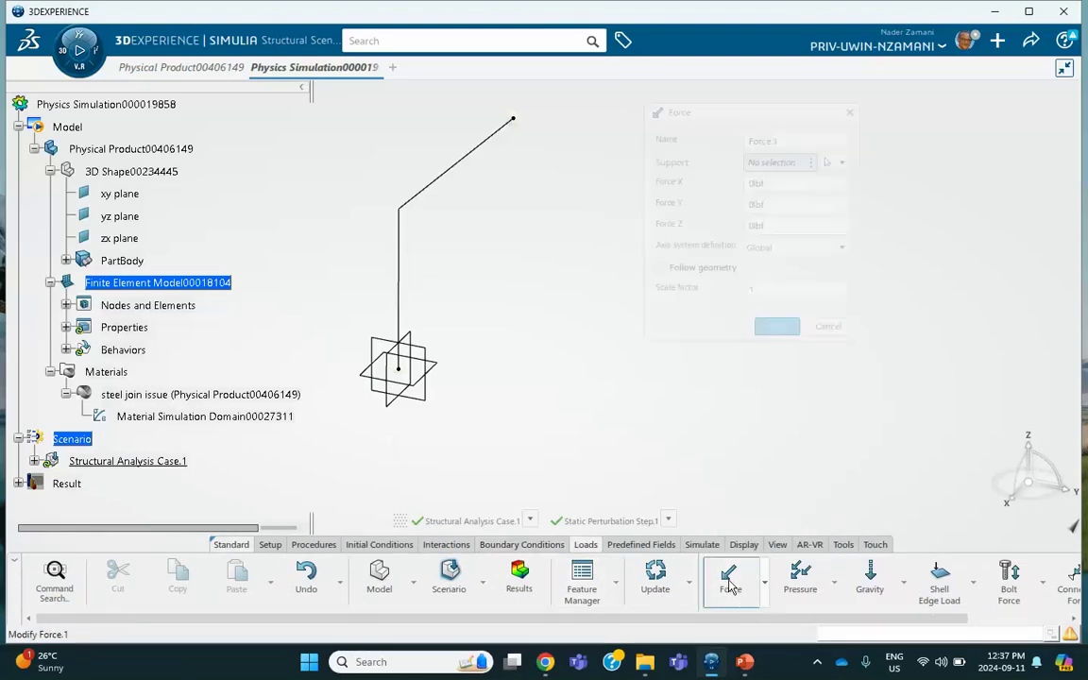
click(784, 204)
text(1000)
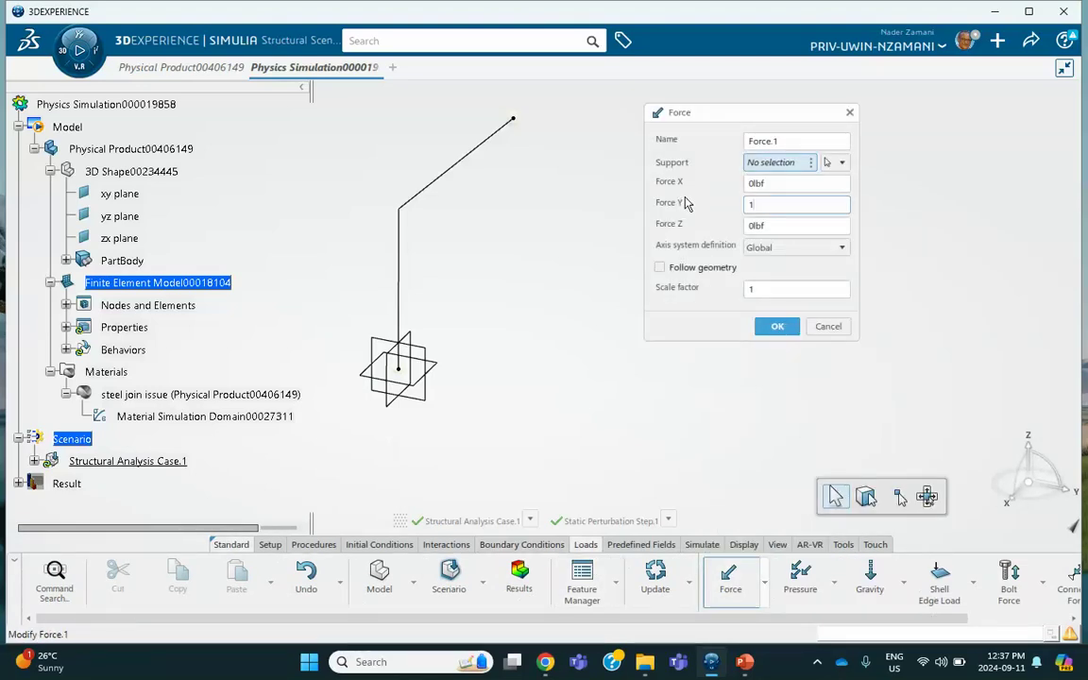
click(776, 225)
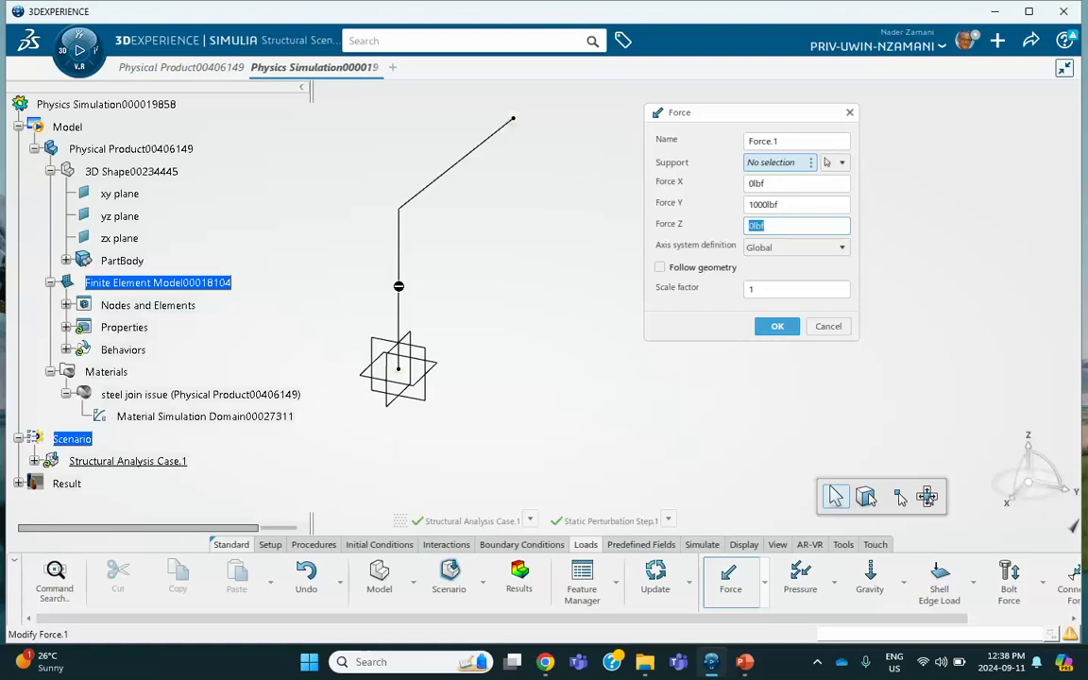
click(406, 294)
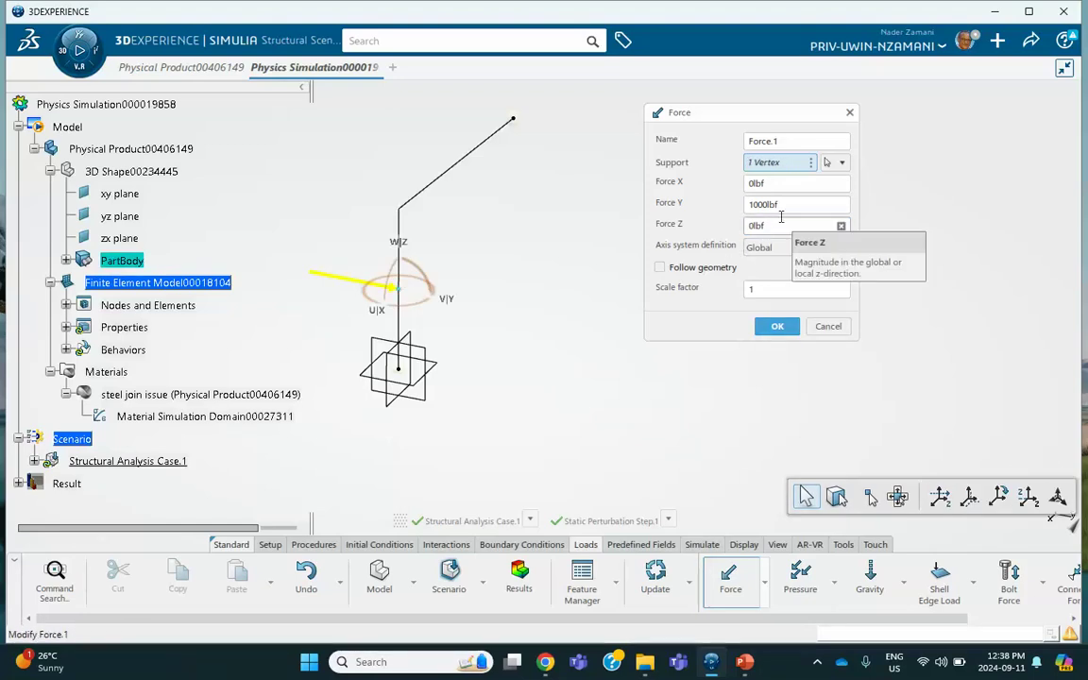
click(777, 326)
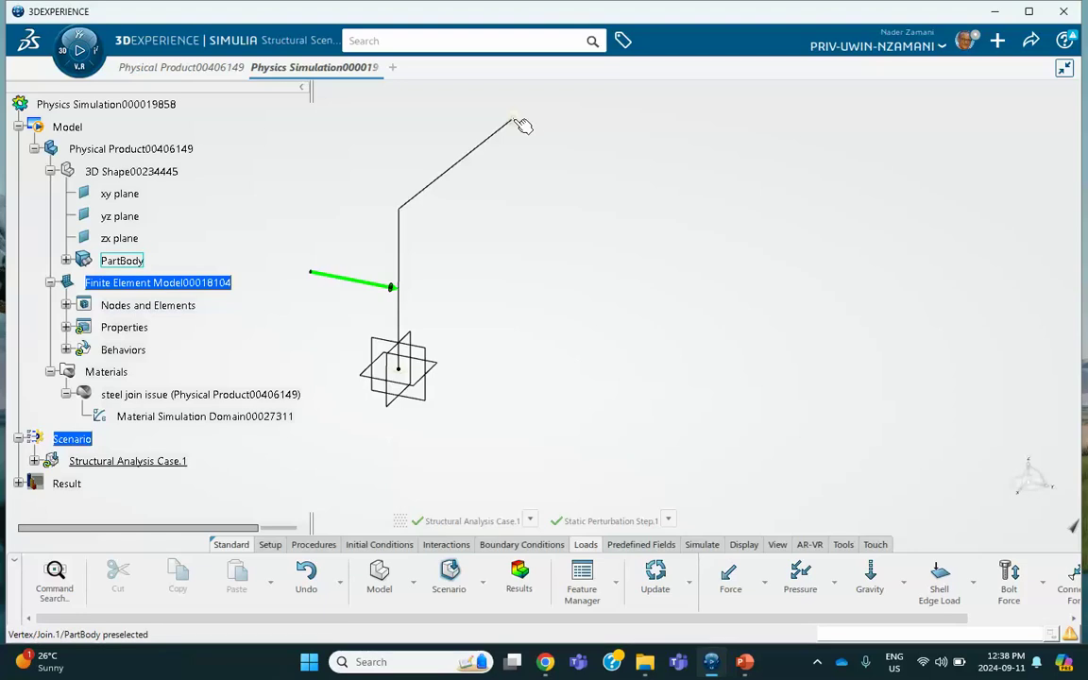
Step: Switch the 3D view's ambience to Dark Mirror
middle_drag(542, 211, 575, 231)
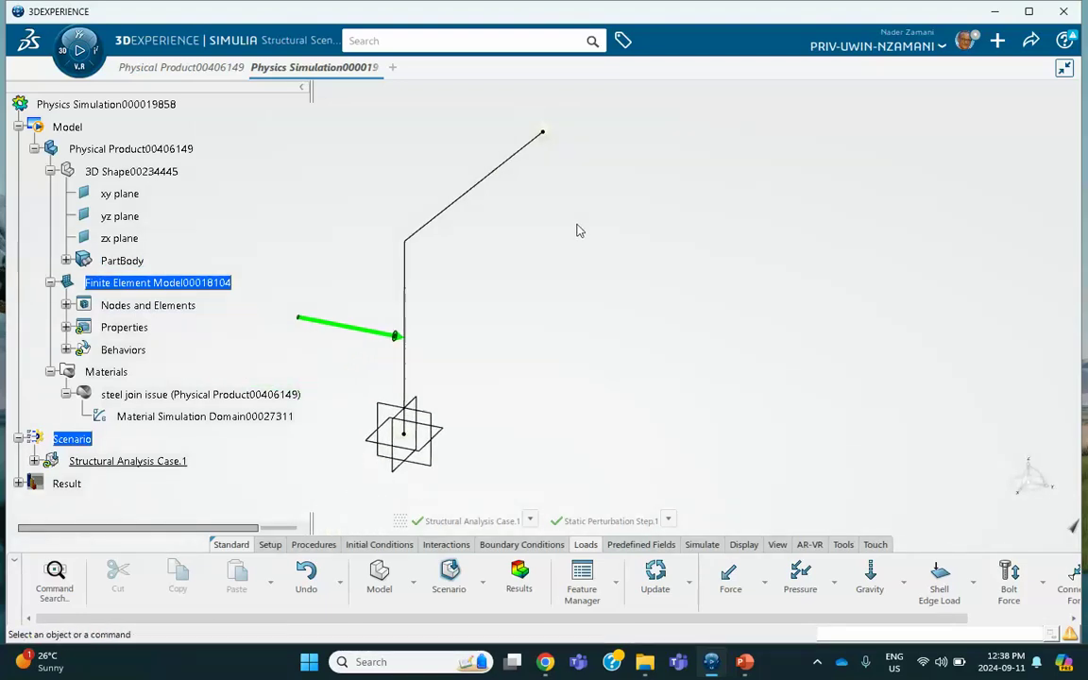
right_click(578, 223)
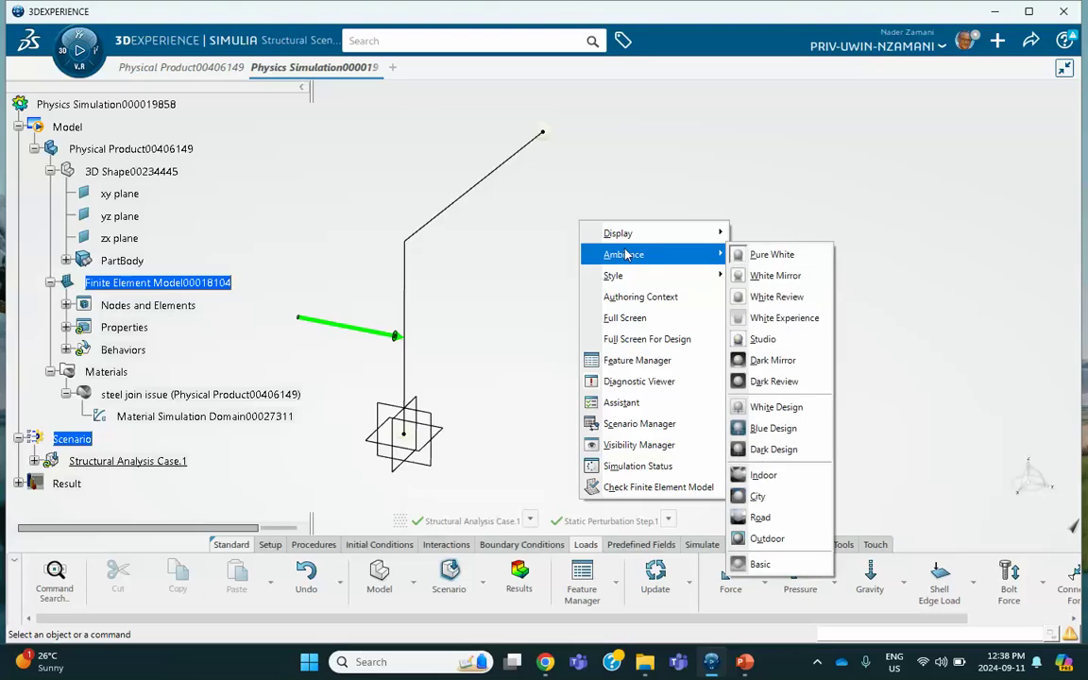
mouse_move(631, 234)
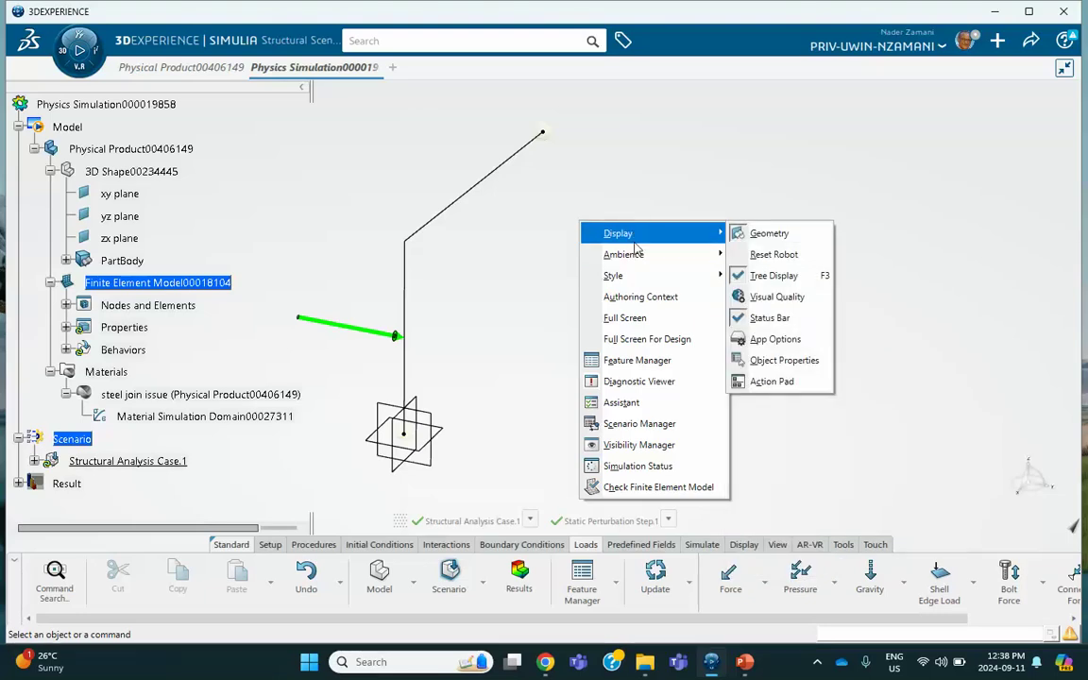
mouse_move(638, 255)
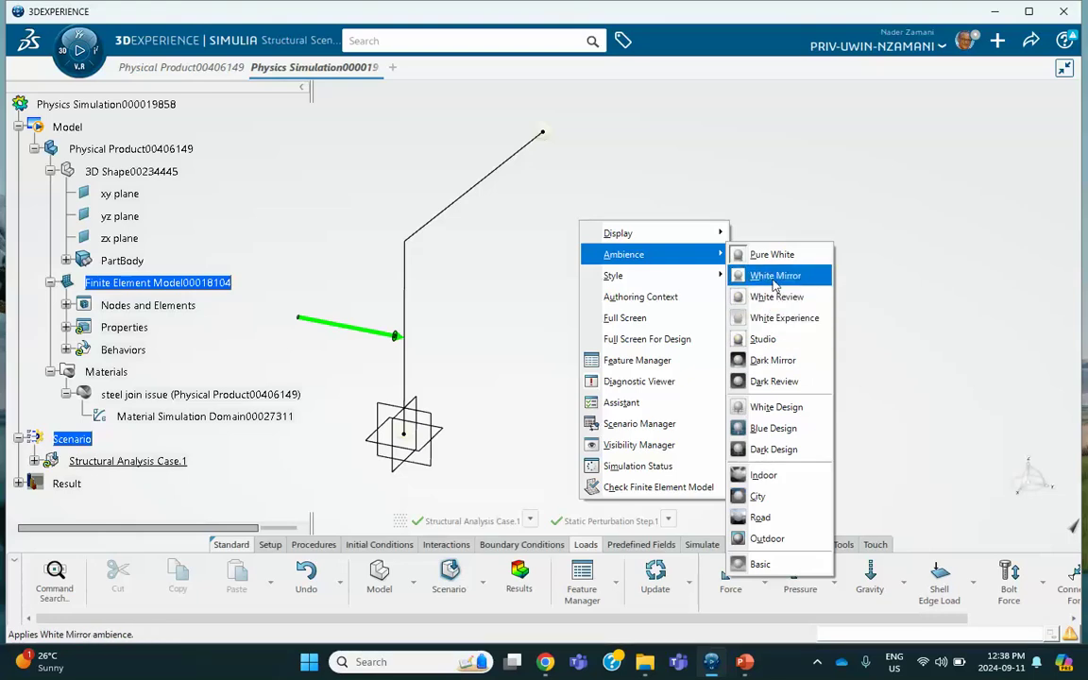
click(779, 361)
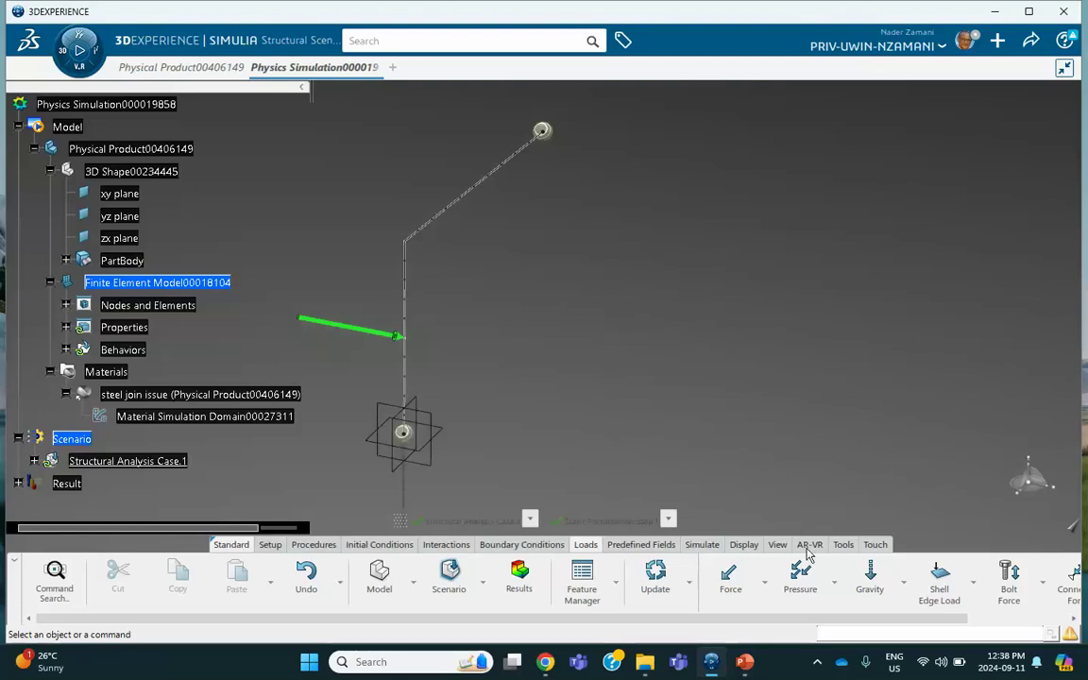
Step: Run the model and scenario checks, review the diagnostics for the structural analysis case, and dismiss the check windows
click(702, 545)
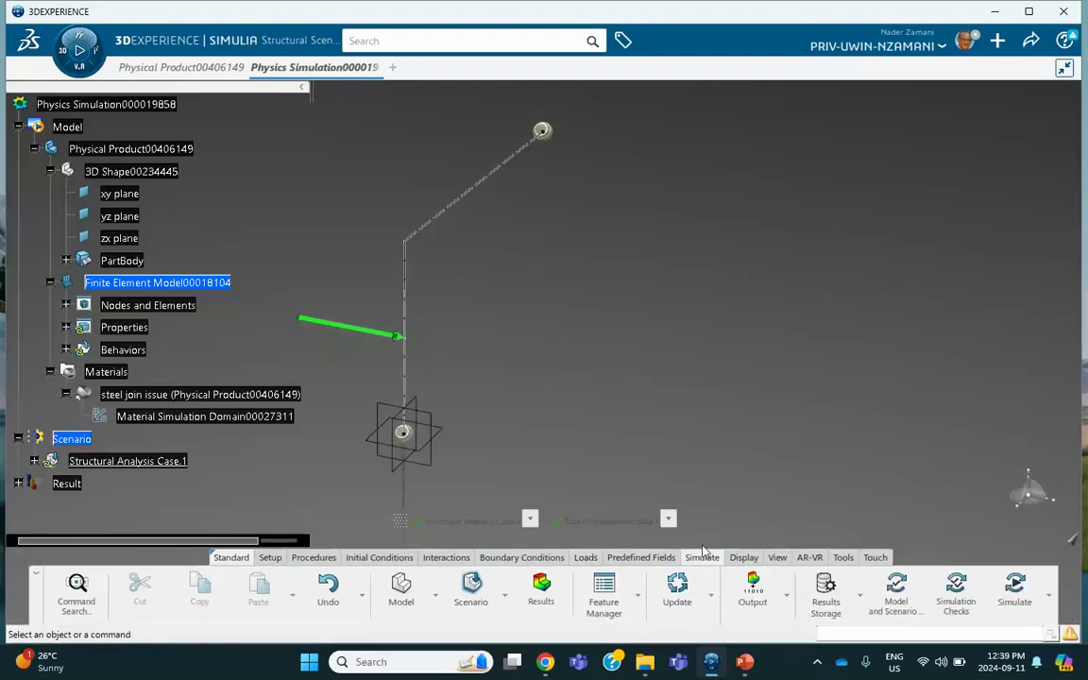
click(898, 597)
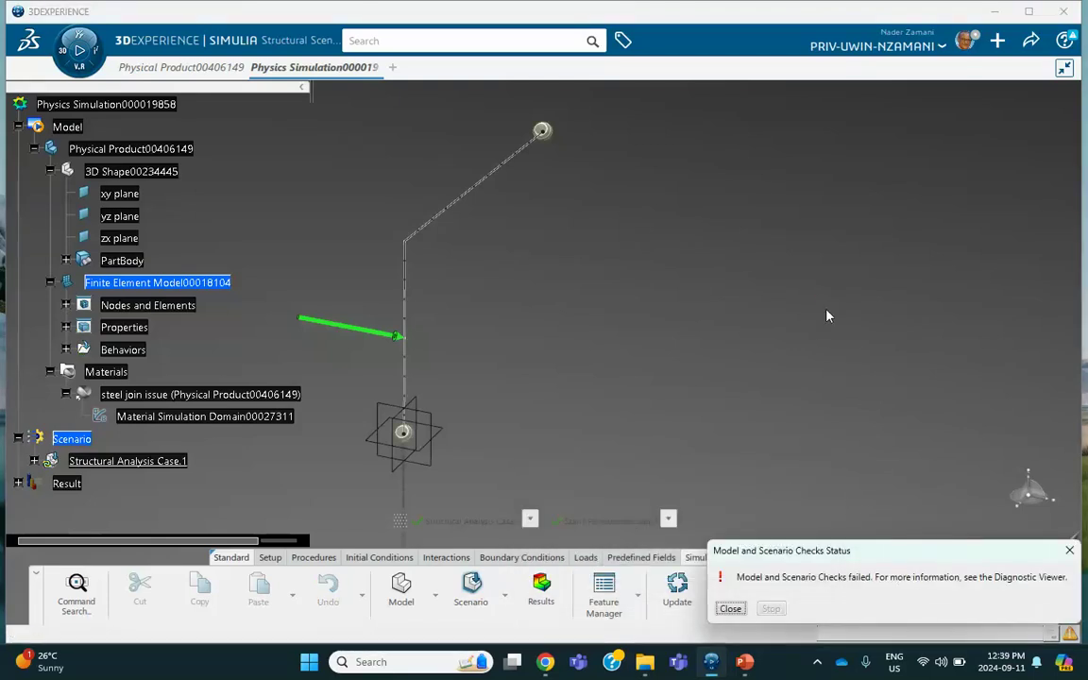
click(732, 578)
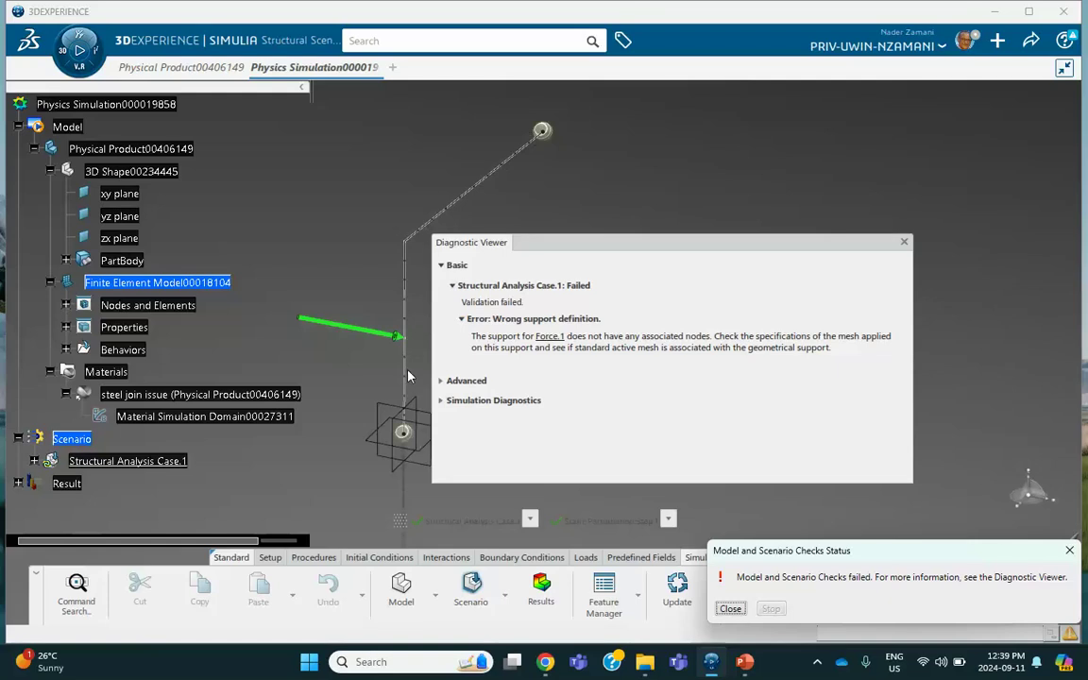
click(730, 609)
click(904, 242)
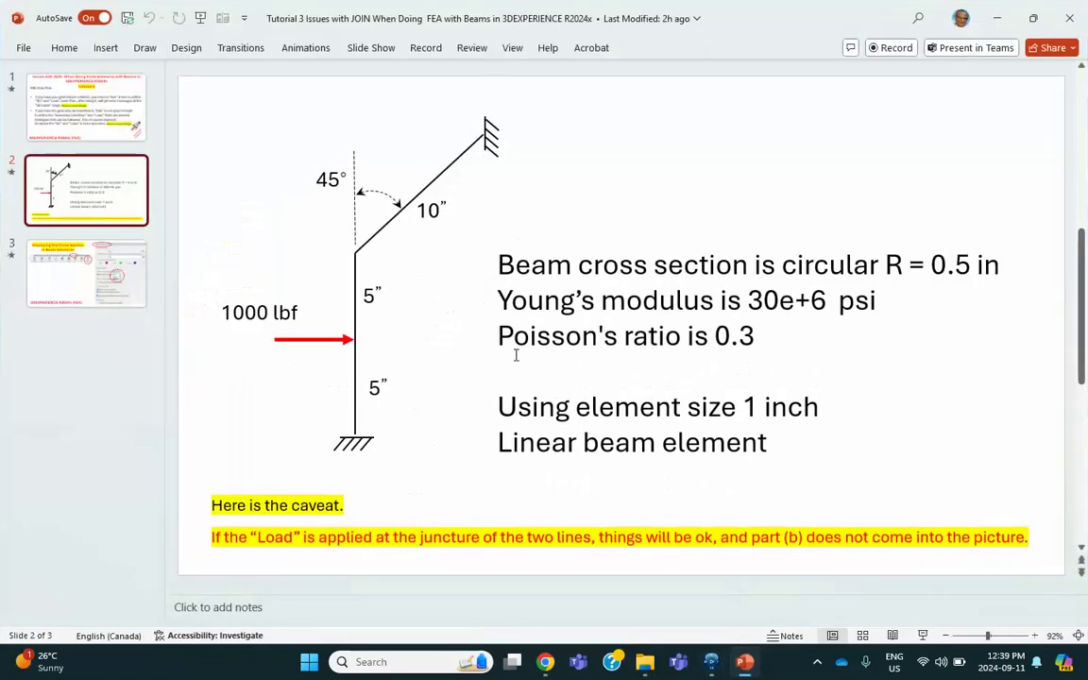
Step: Review the opening slide on JOIN issues in the PowerPoint presentation and return to 3DEXPERIENCE
click(89, 131)
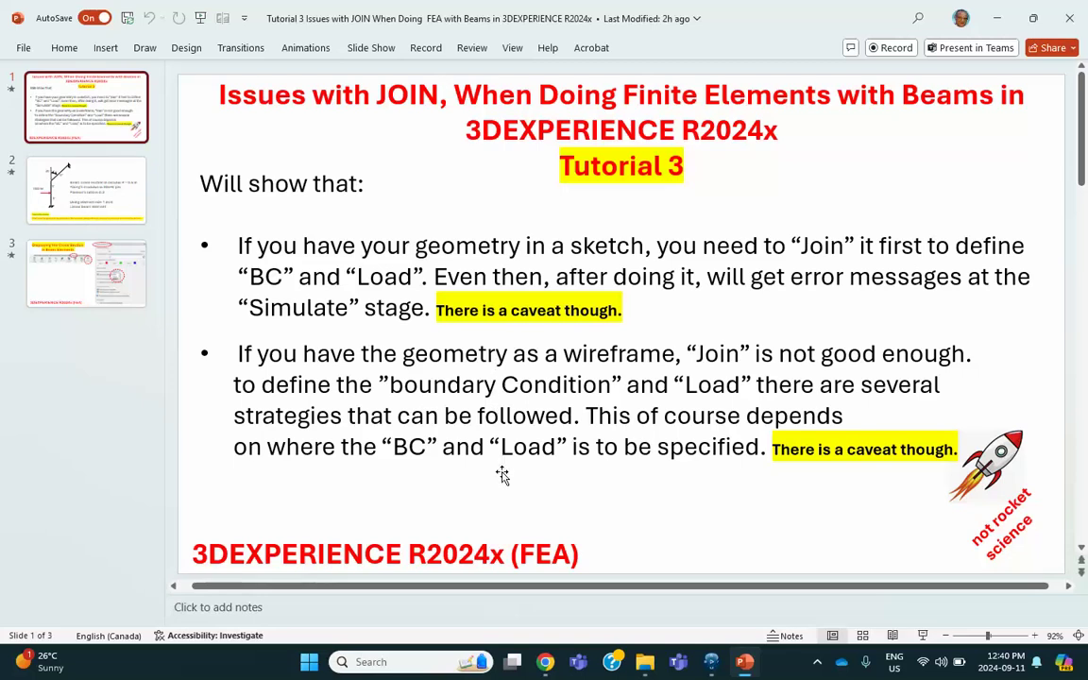
click(712, 663)
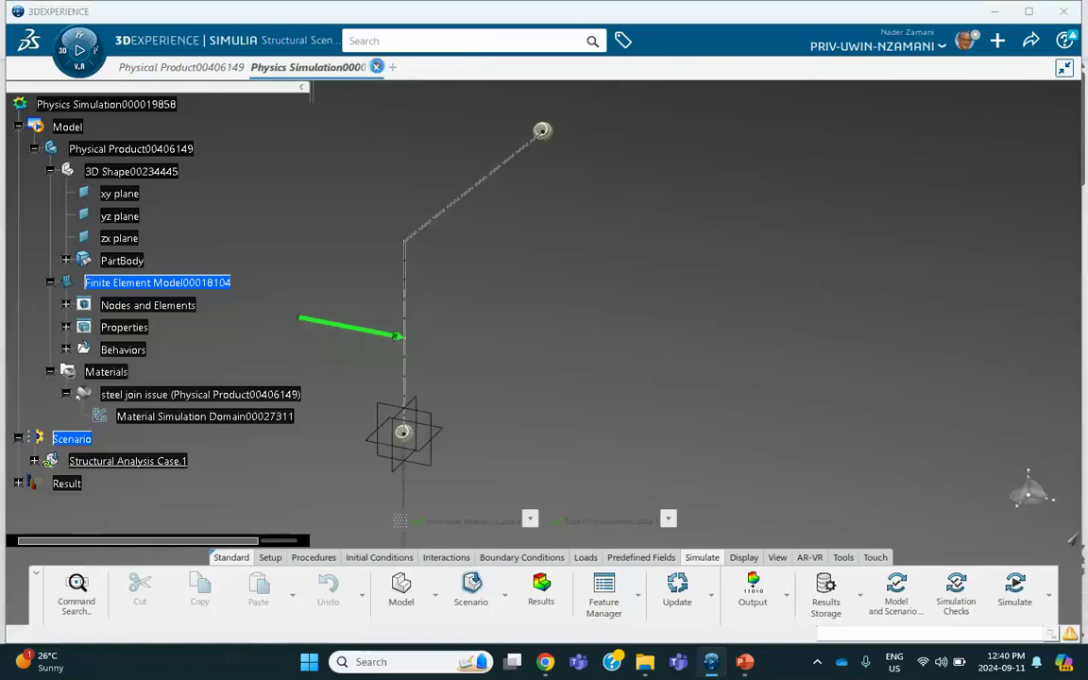
Step: Close the physics simulation and the physical product without saving their changes
click(376, 67)
click(600, 383)
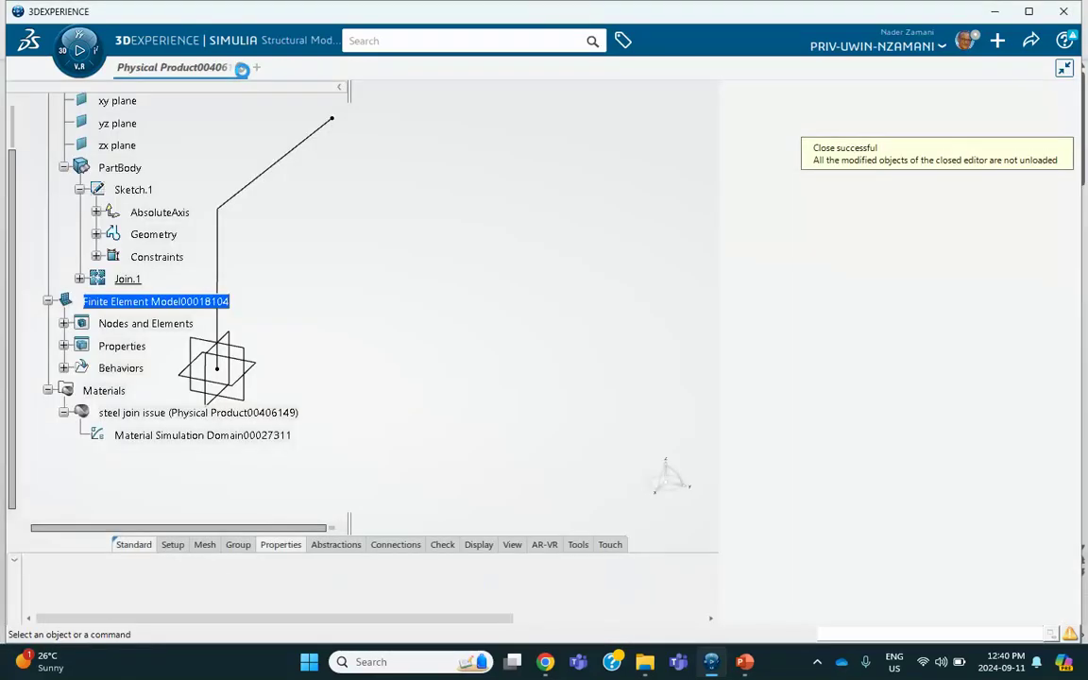
click(240, 67)
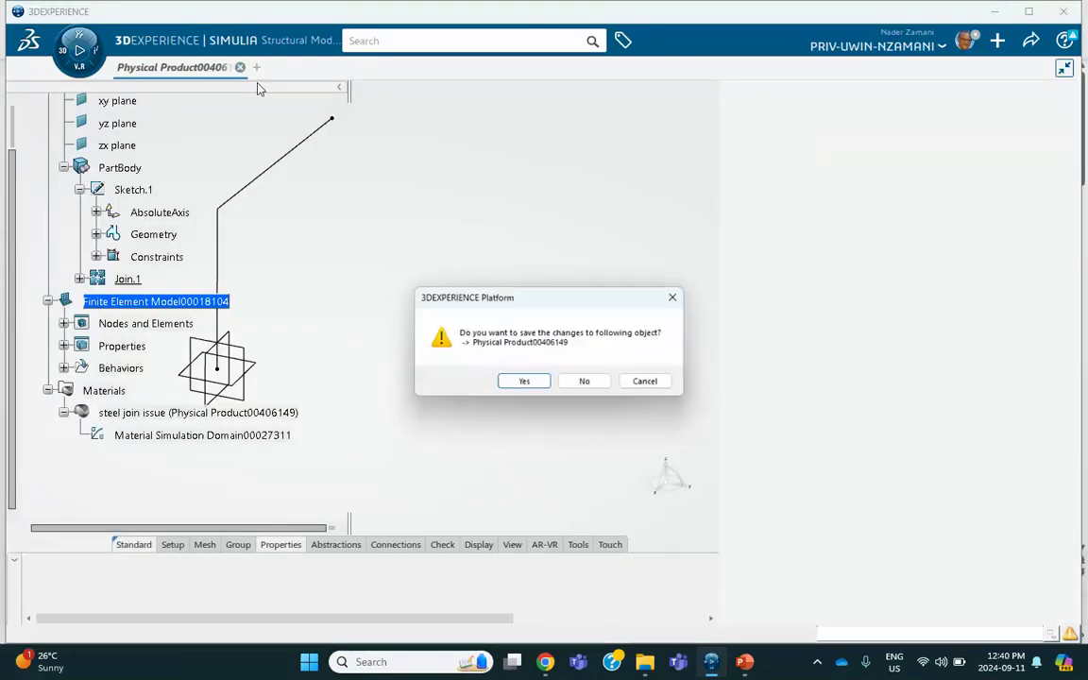
click(583, 382)
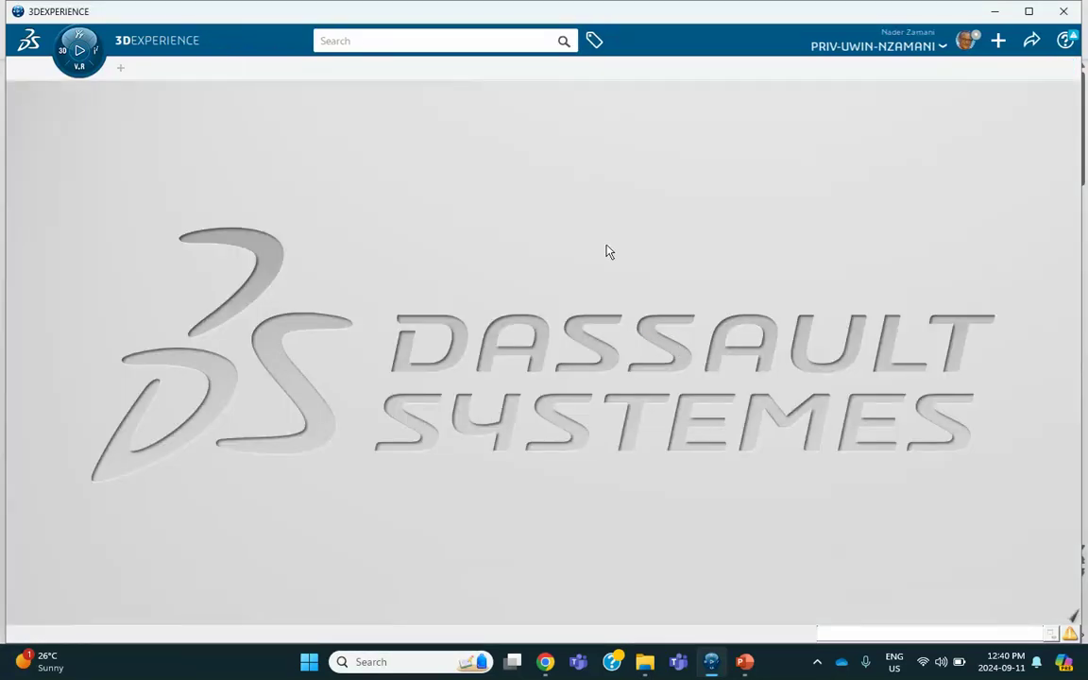
Step: Start a new 3D part in Generative Shape Design
click(63, 57)
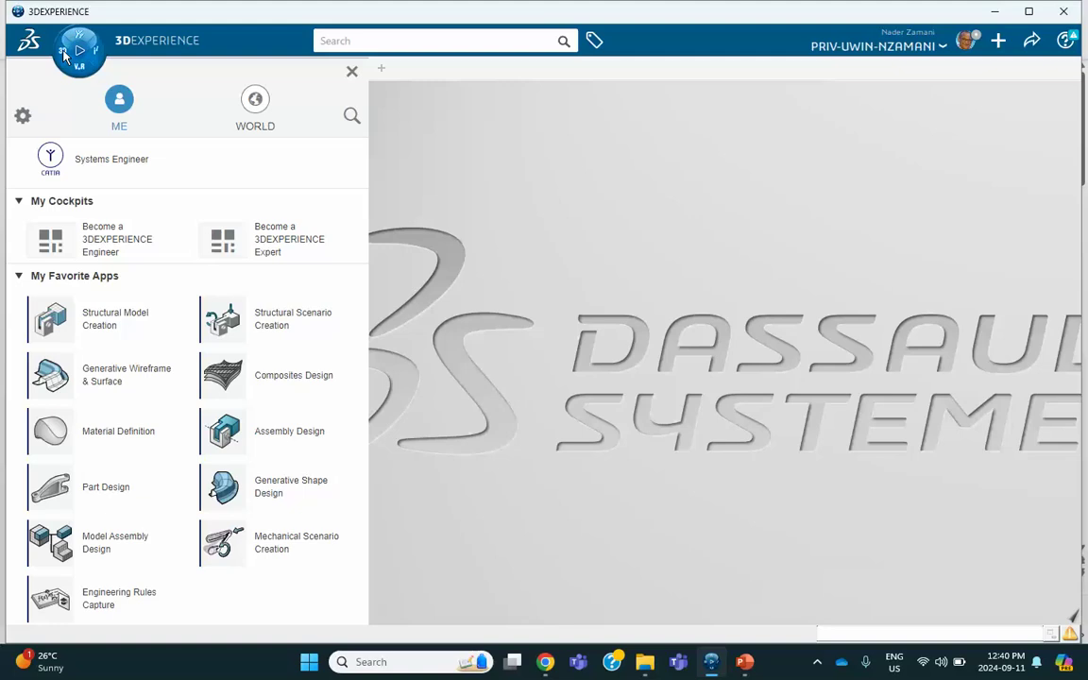
click(263, 489)
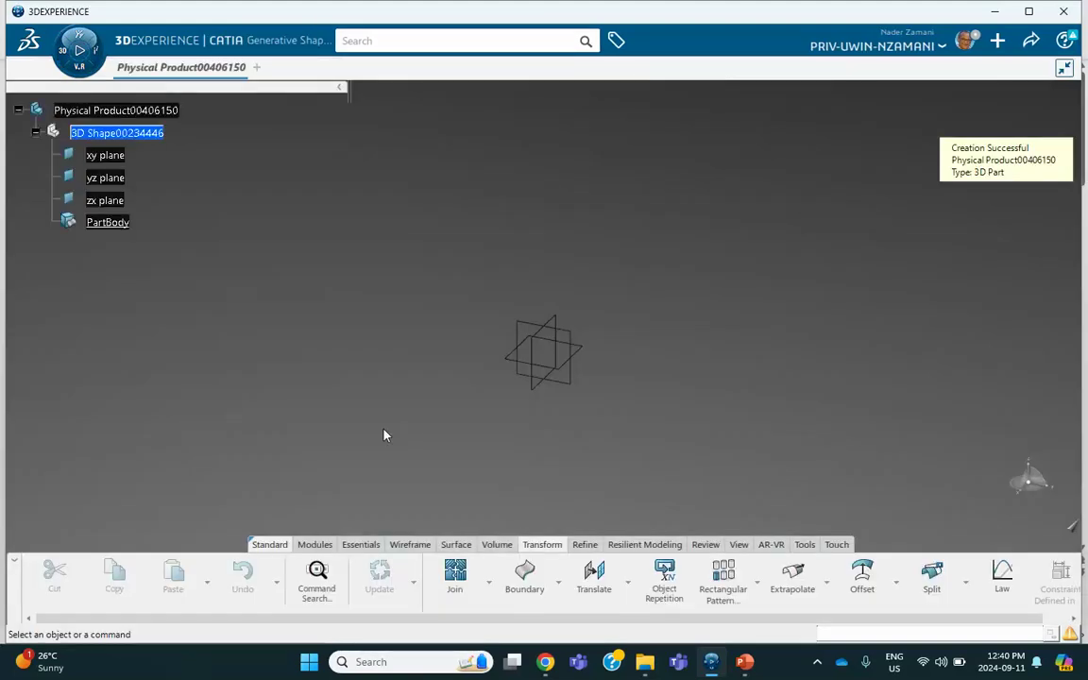
middle_drag(435, 329, 398, 387)
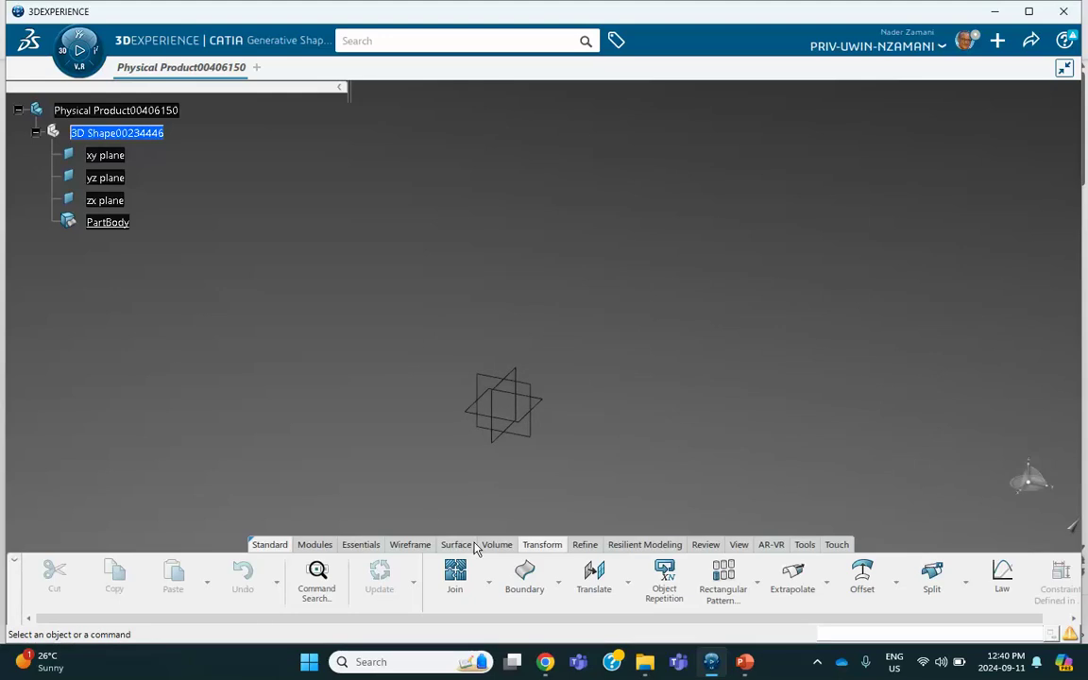
Step: Create a 5 in point-direction line along the Z axis, starting from a new point at the origin (0, 0, 0)
click(408, 546)
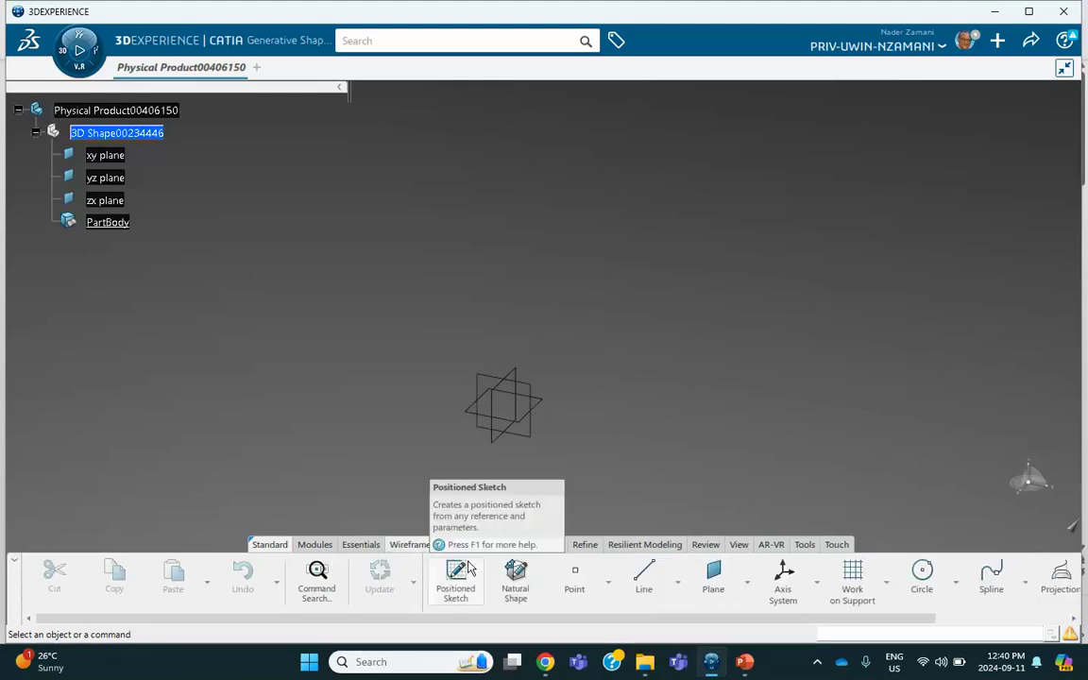
click(643, 582)
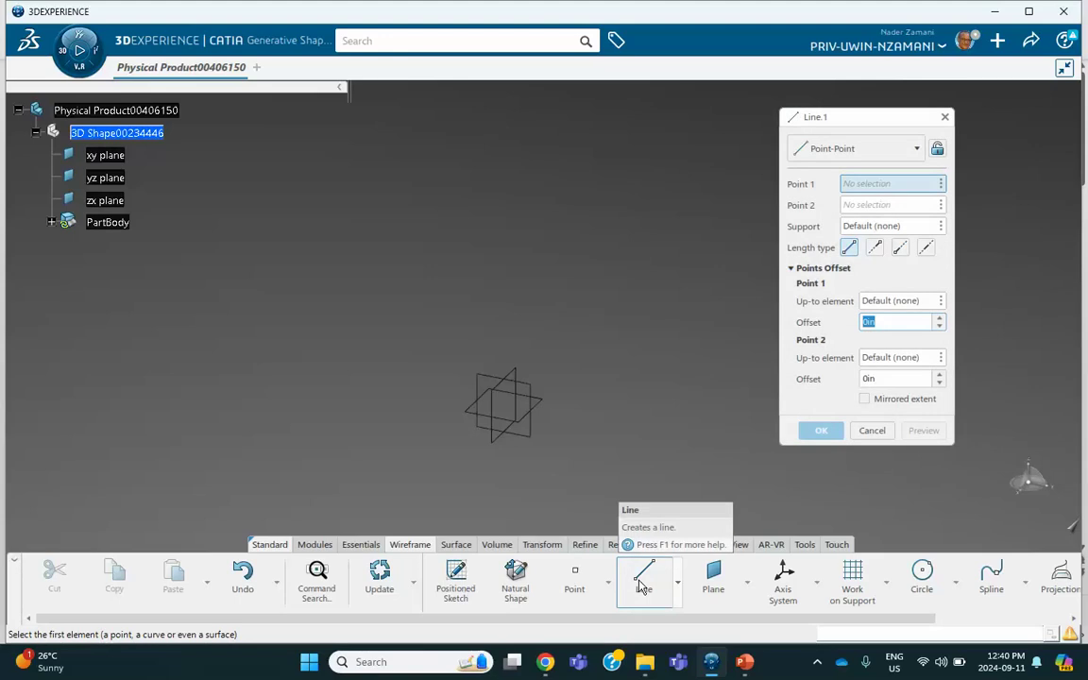
click(869, 151)
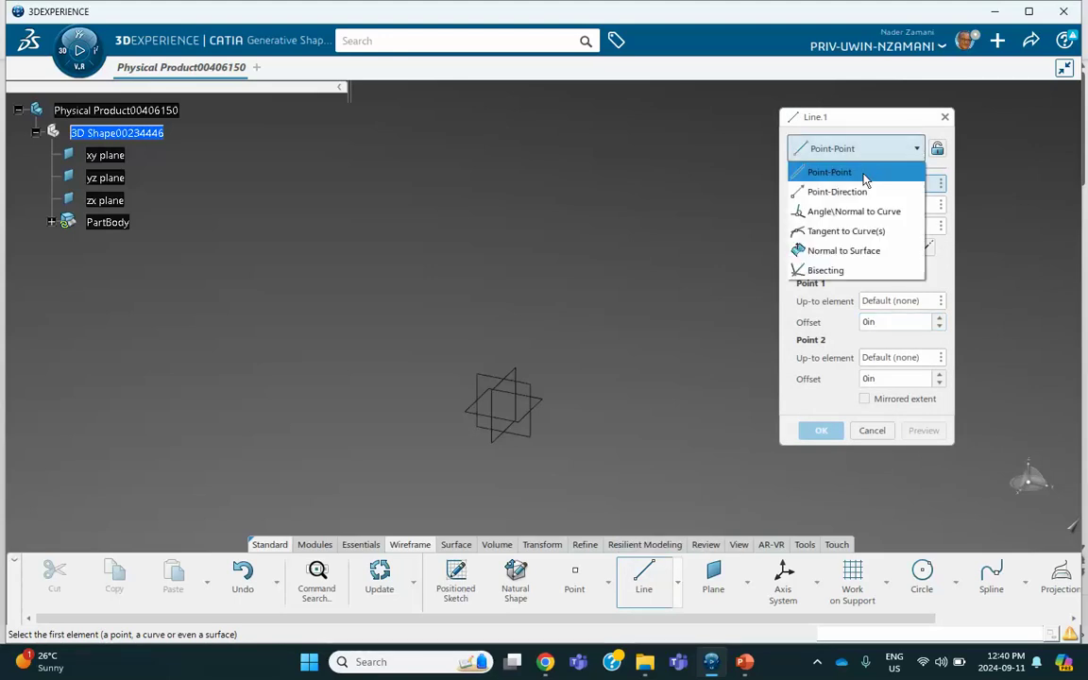
click(869, 187)
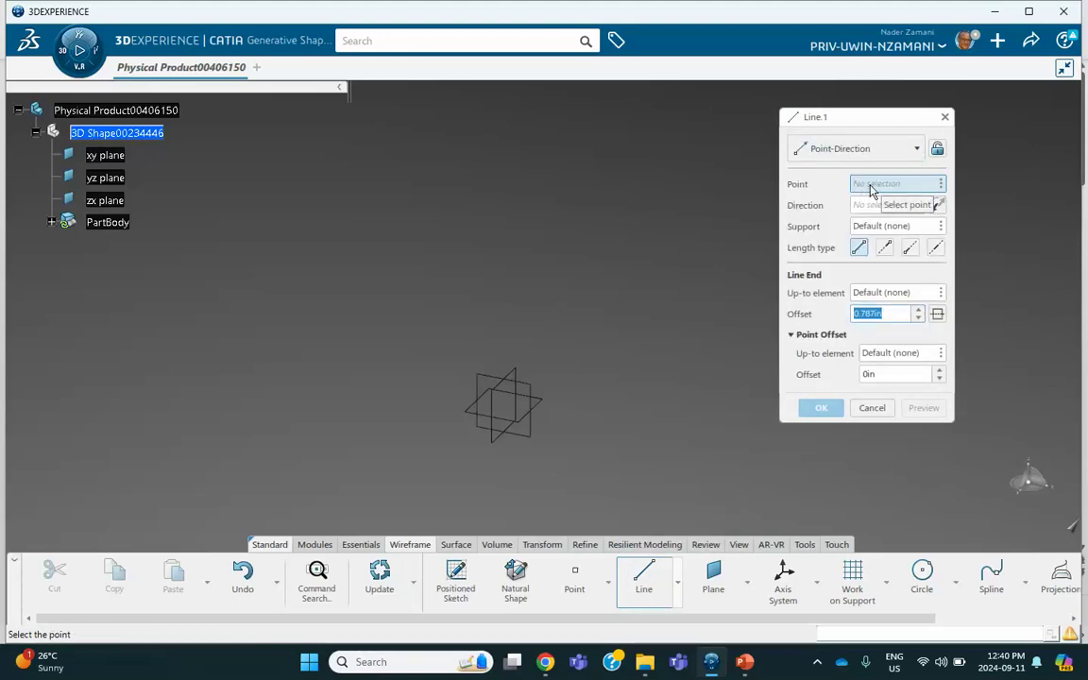
right_click(872, 188)
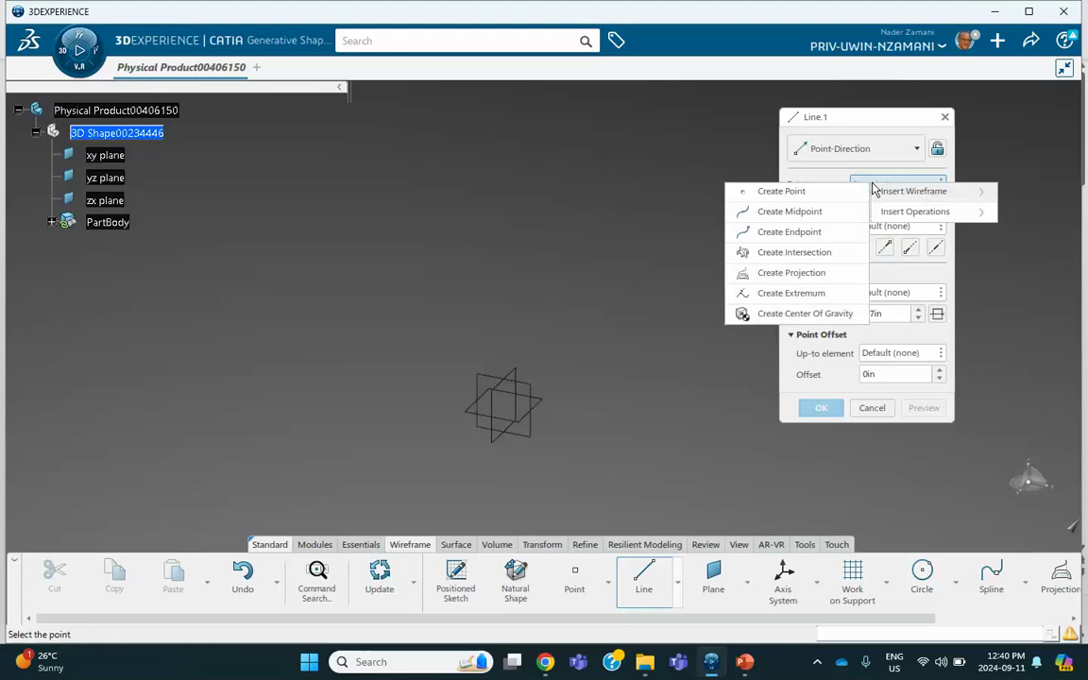
click(809, 193)
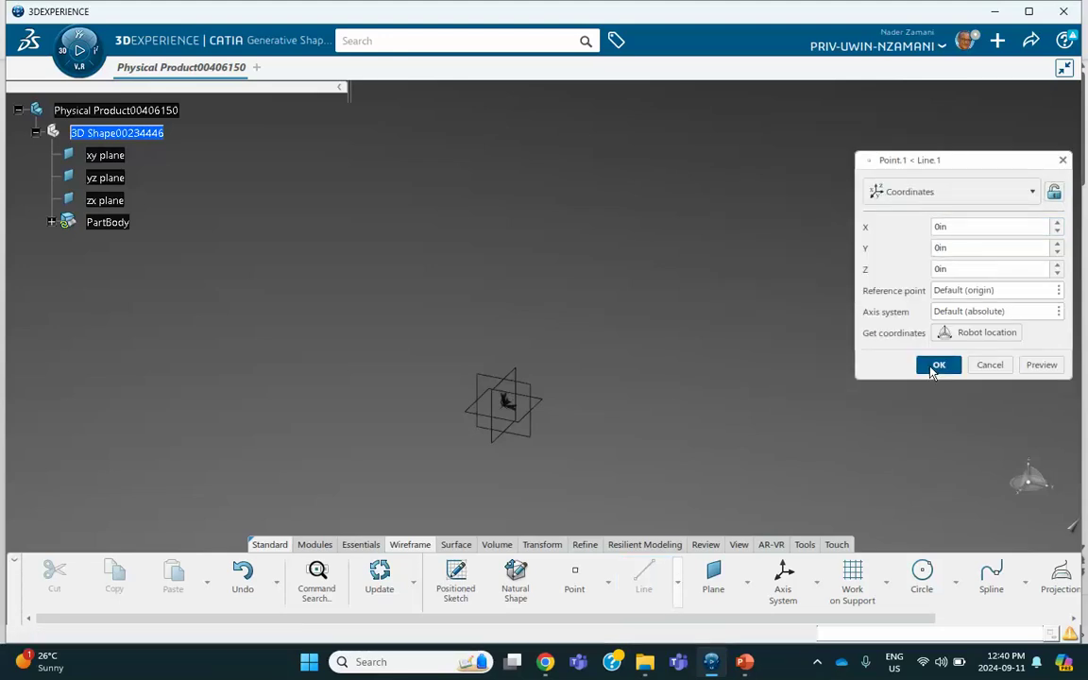
click(936, 365)
right_click(881, 207)
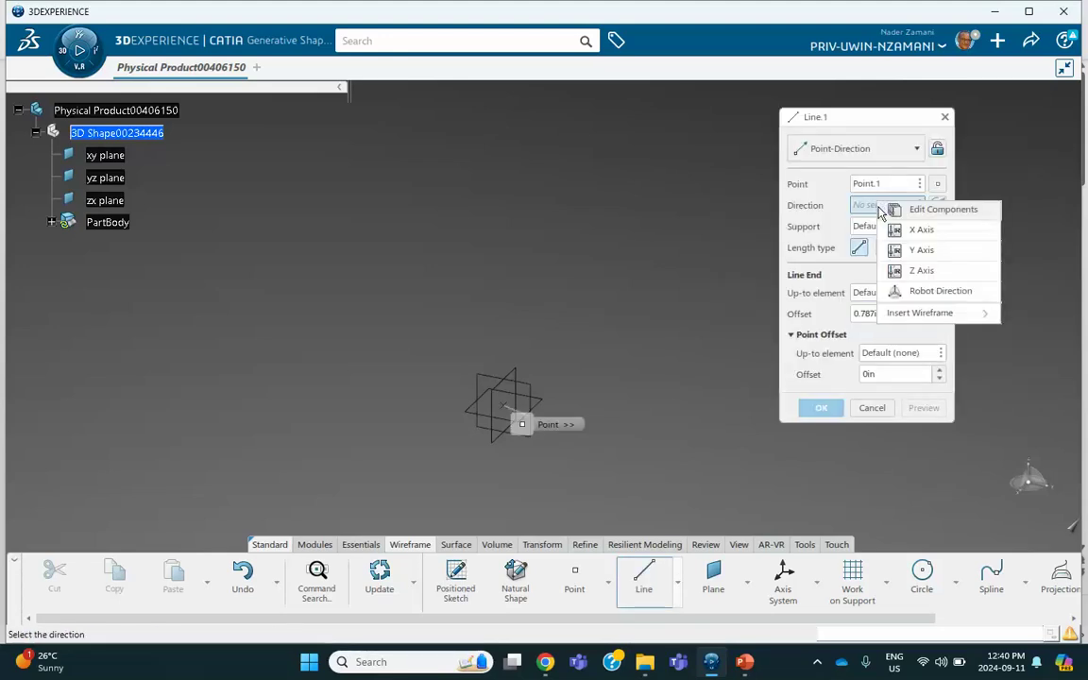
click(905, 271)
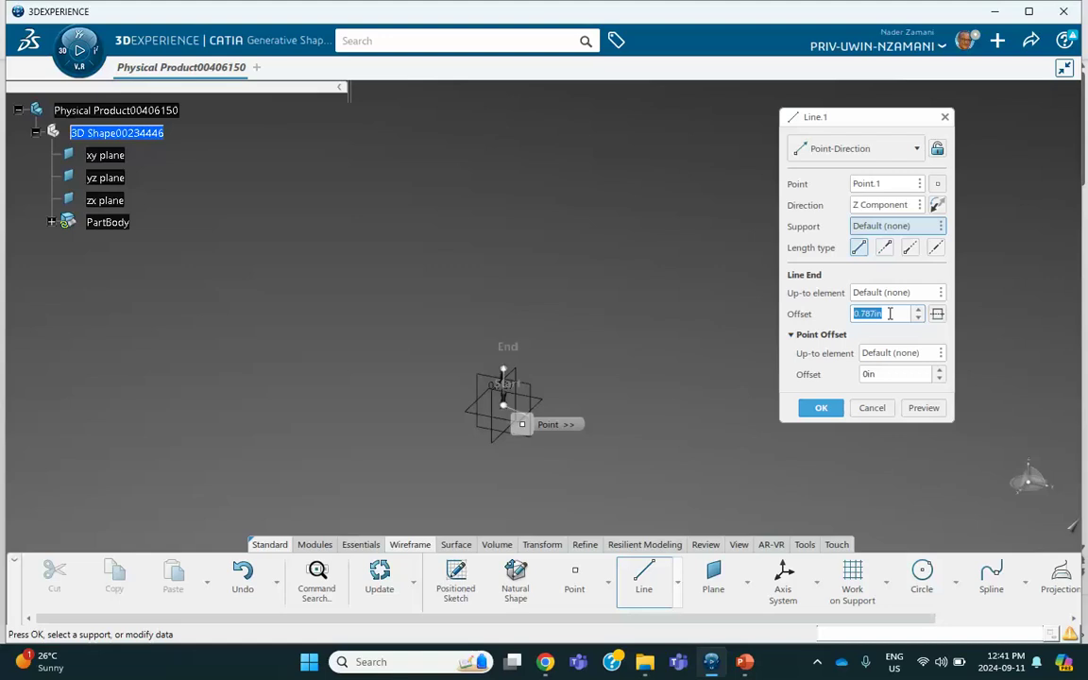
text(5)
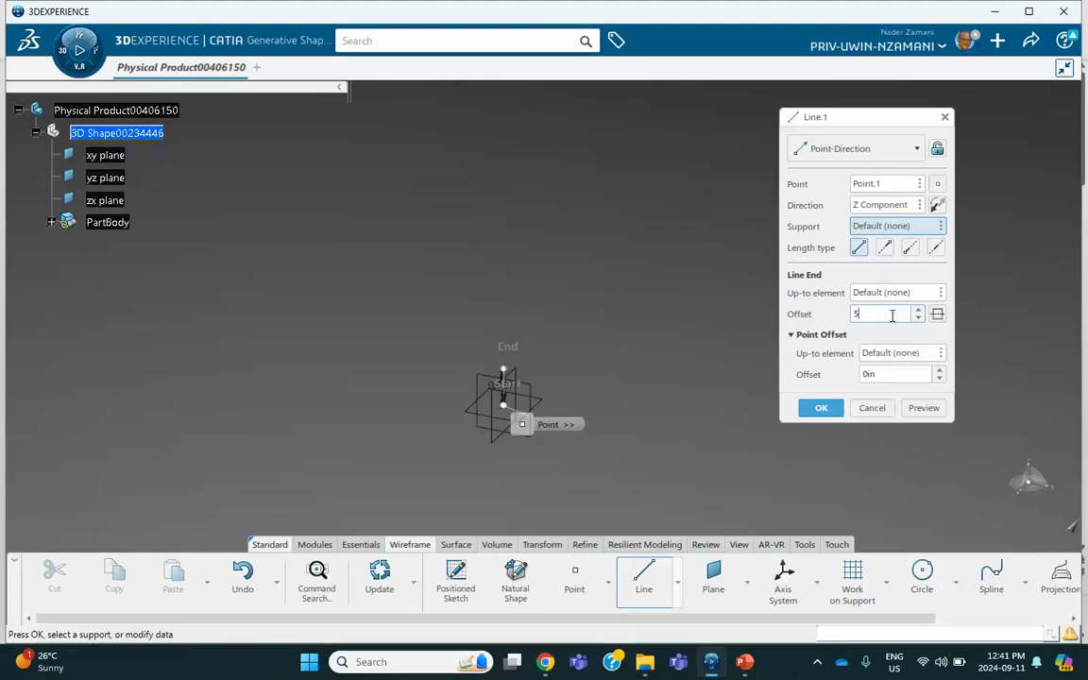
click(822, 409)
Step: Create a second 5 in line along the Z axis, starting from the upper end of the first line
middle_drag(613, 257, 524, 364)
click(643, 577)
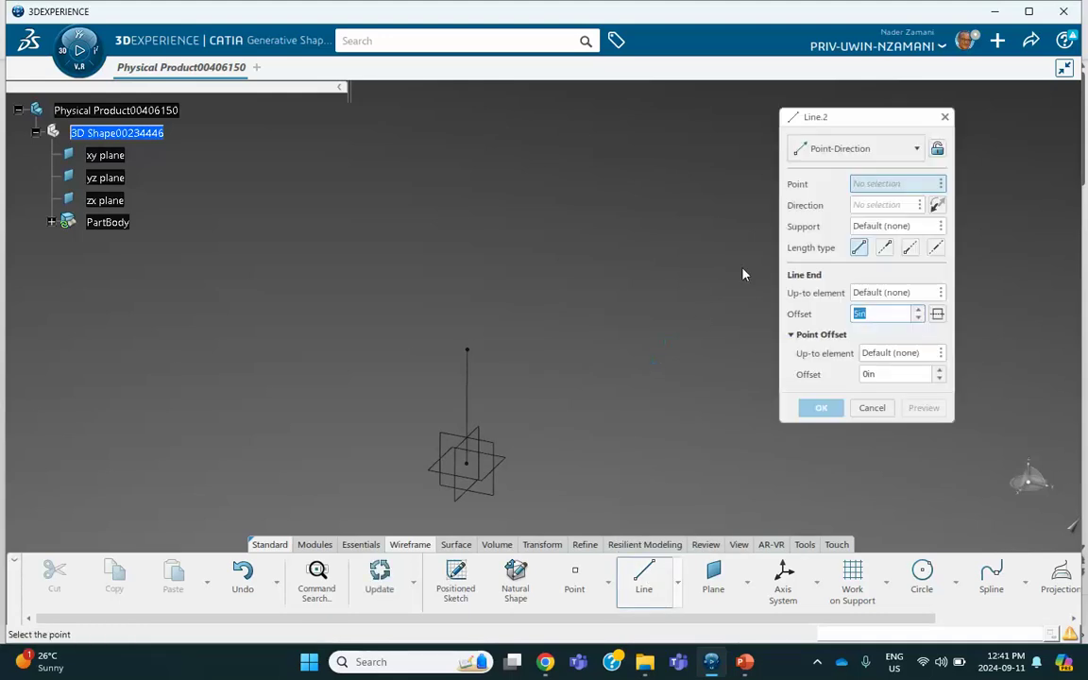
click(468, 351)
right_click(876, 208)
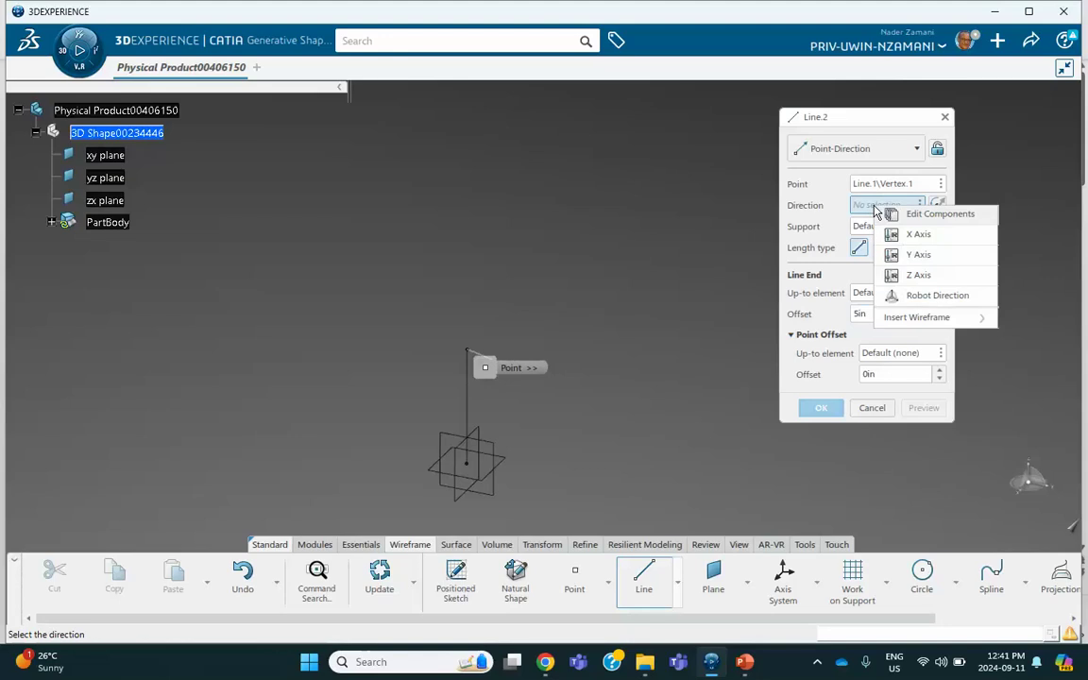
click(889, 274)
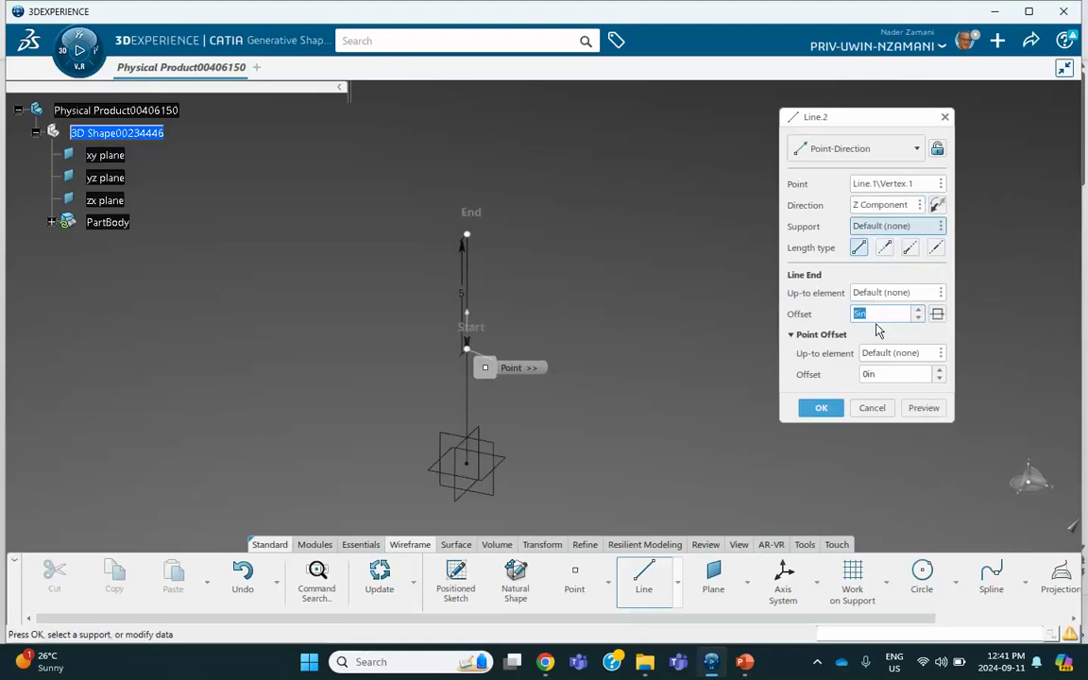
click(819, 410)
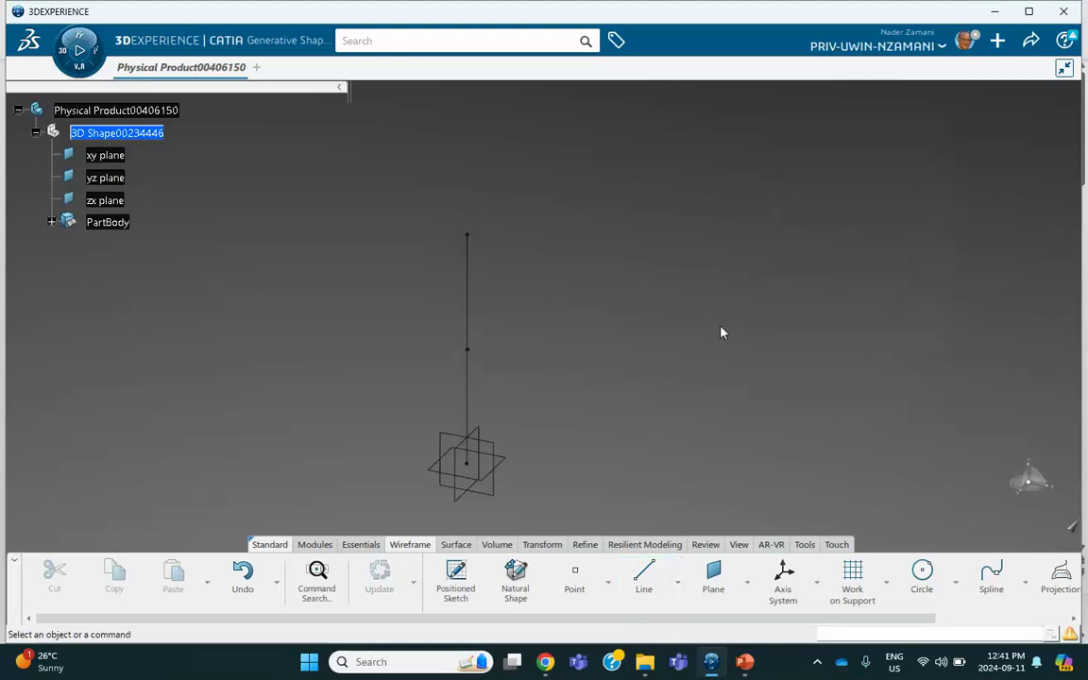
Step: Create a 10 in line from the upper end of the second line with direction components X 0, Y 1, Z 1
click(644, 573)
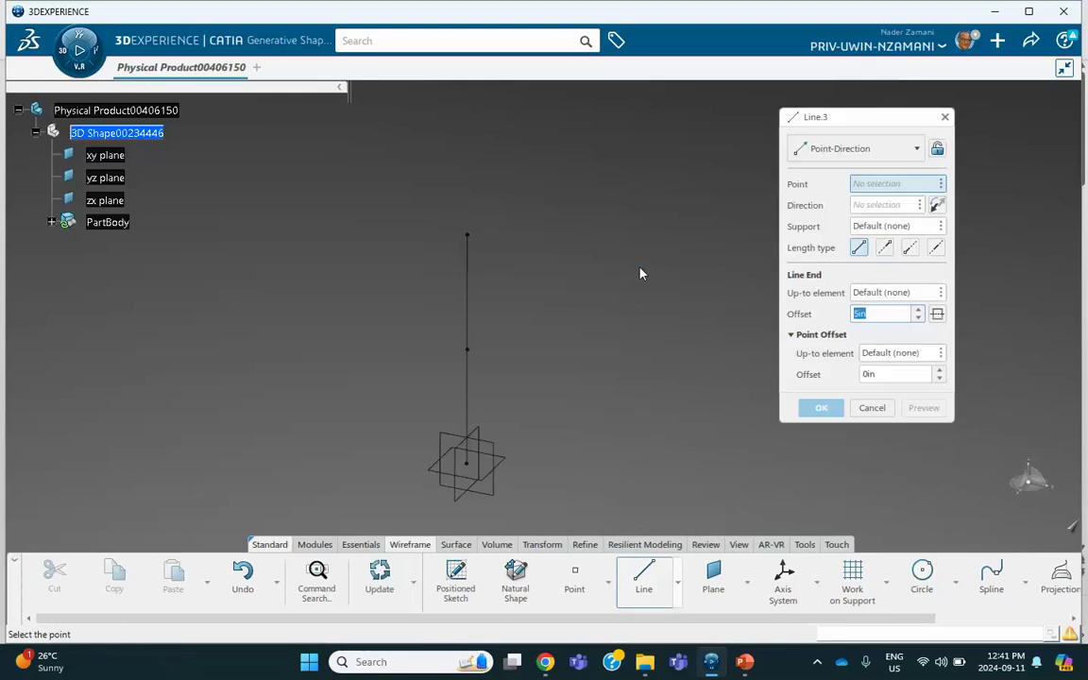
click(476, 239)
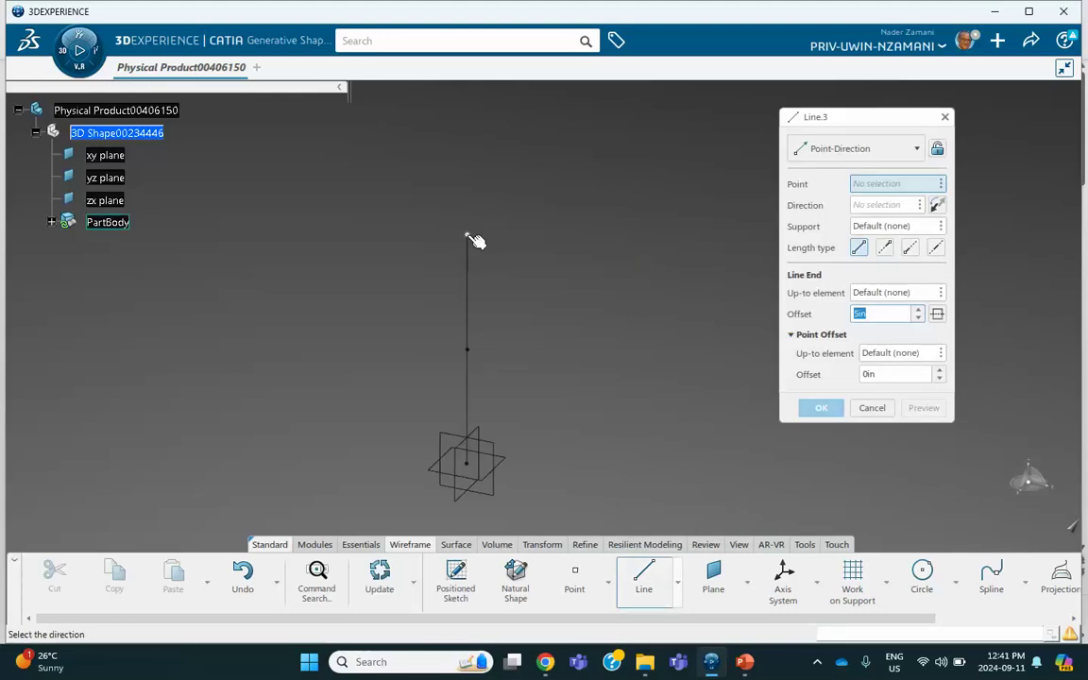
click(921, 207)
click(921, 207)
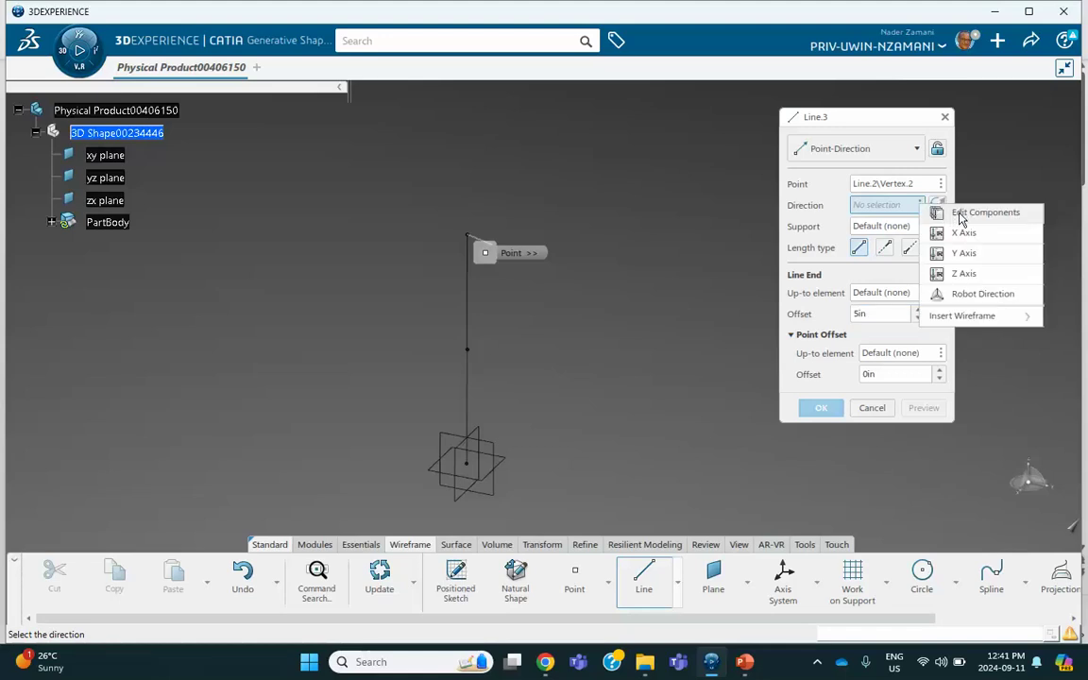
click(954, 214)
text(0)
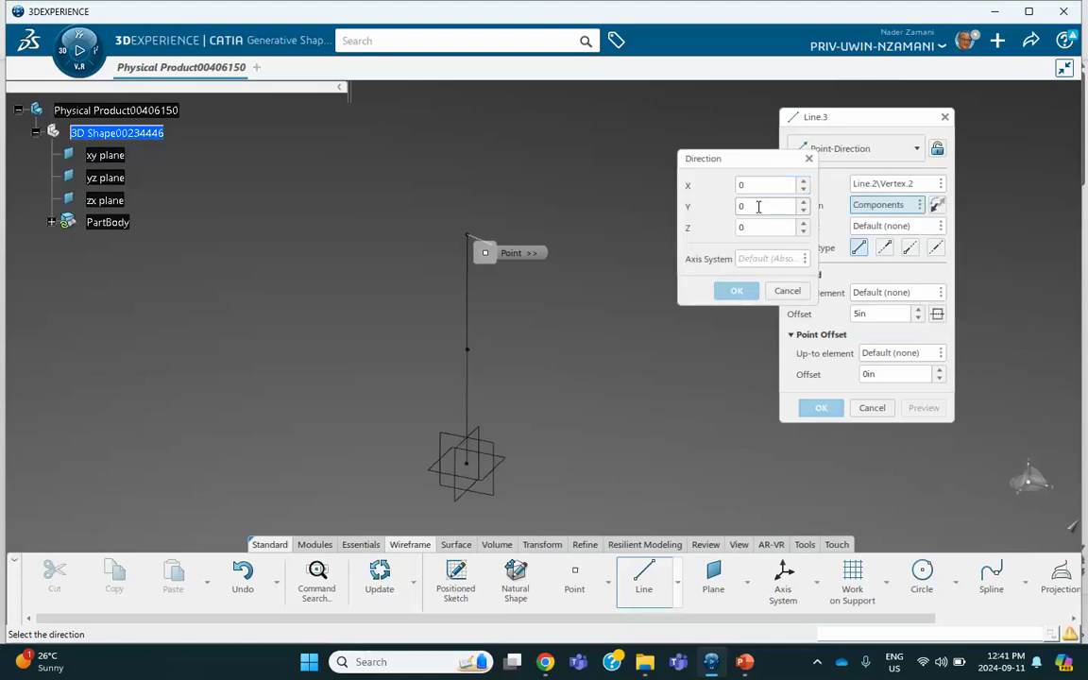
key(Tab)
text(1)
key(Tab)
text(1)
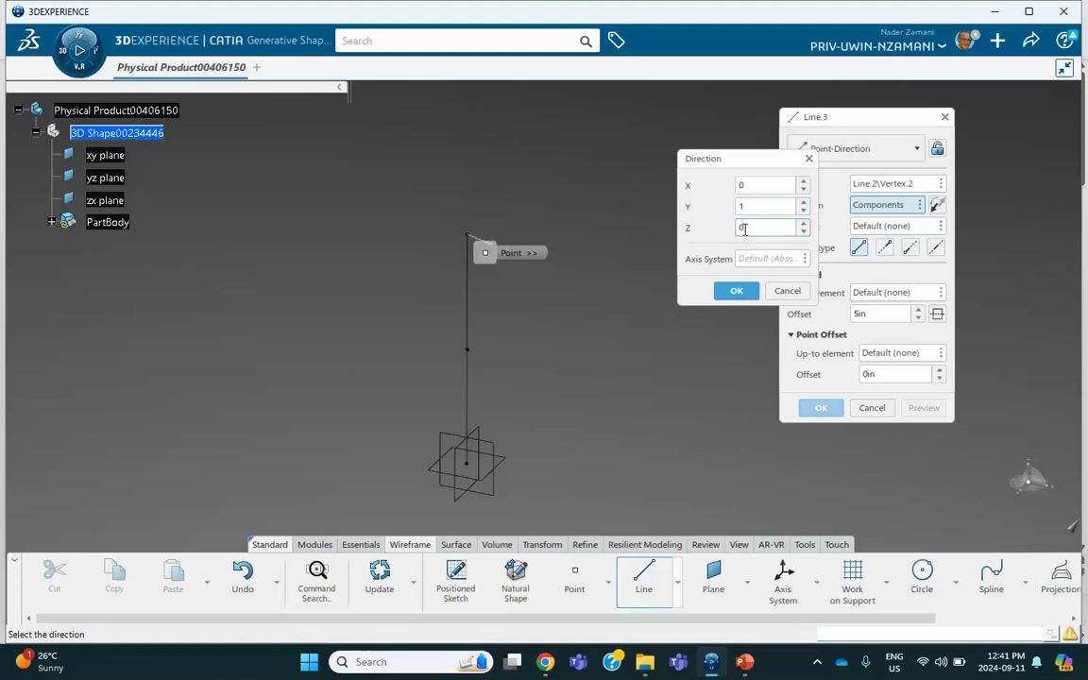
click(732, 293)
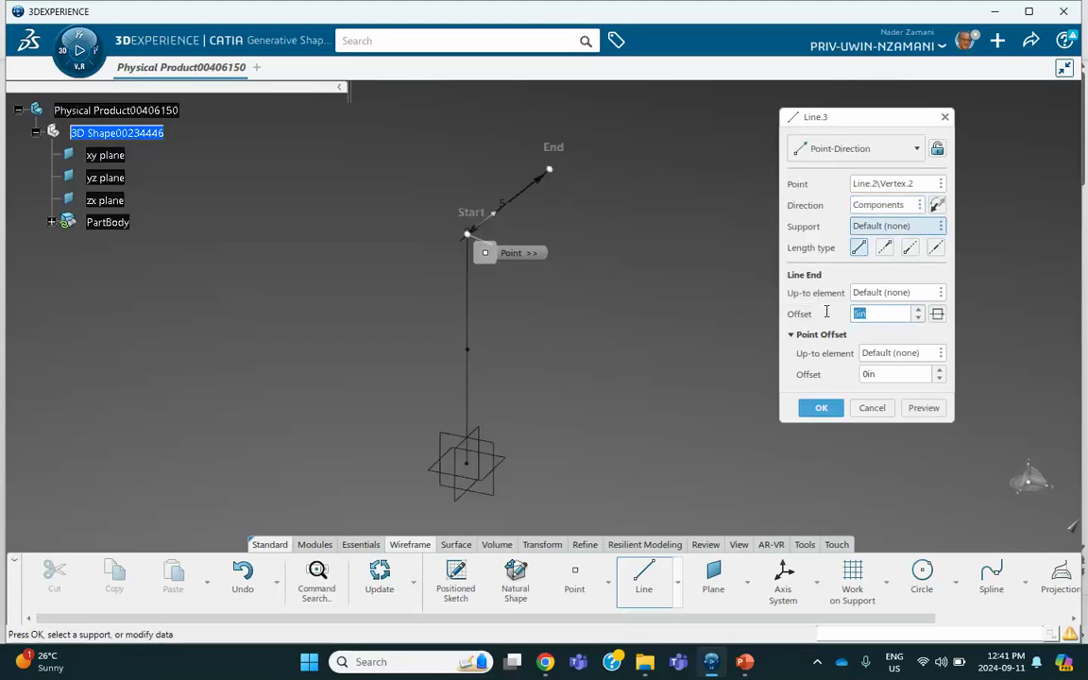
text(10)
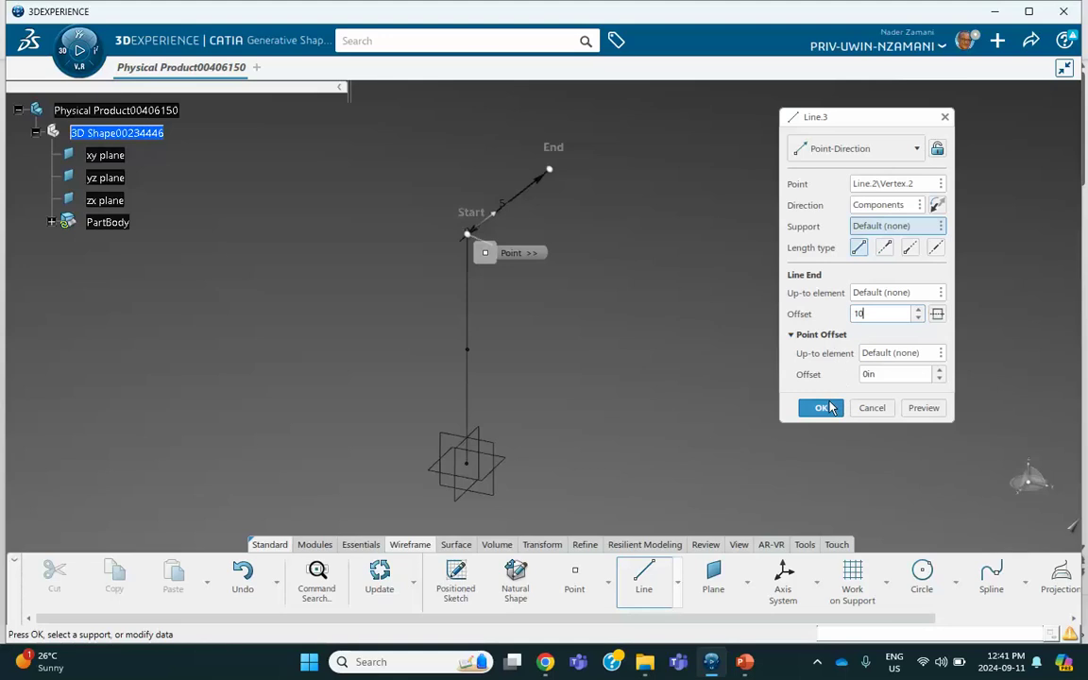
click(822, 408)
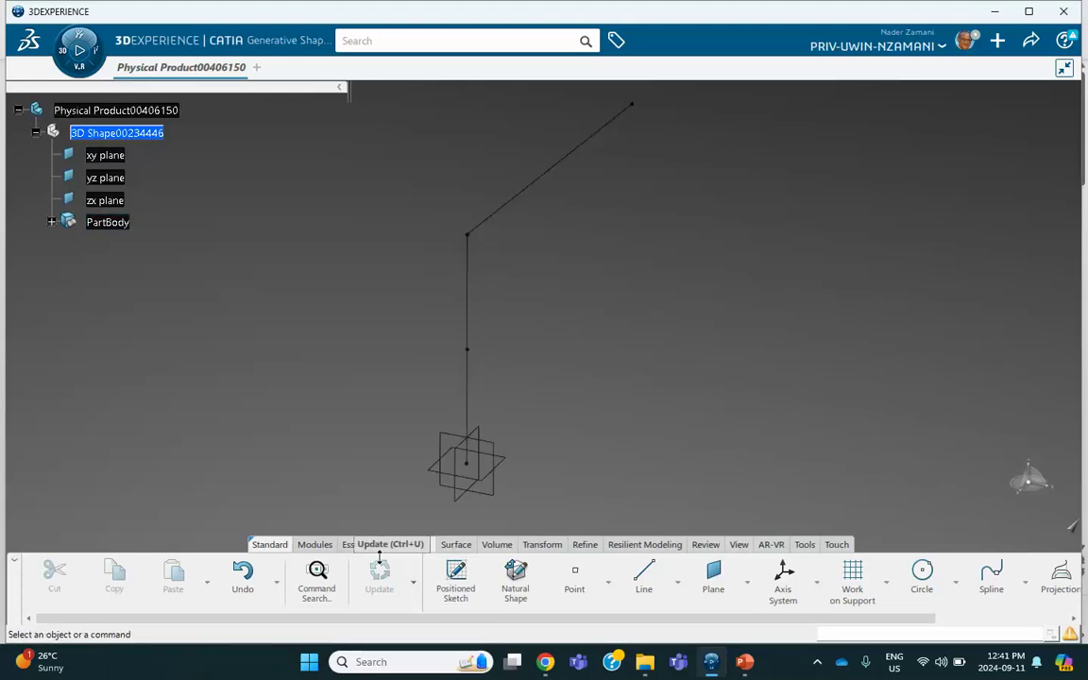
Step: Join the two vertical lines and the inclined line into one curve with connectivity and manifold checks on
click(544, 545)
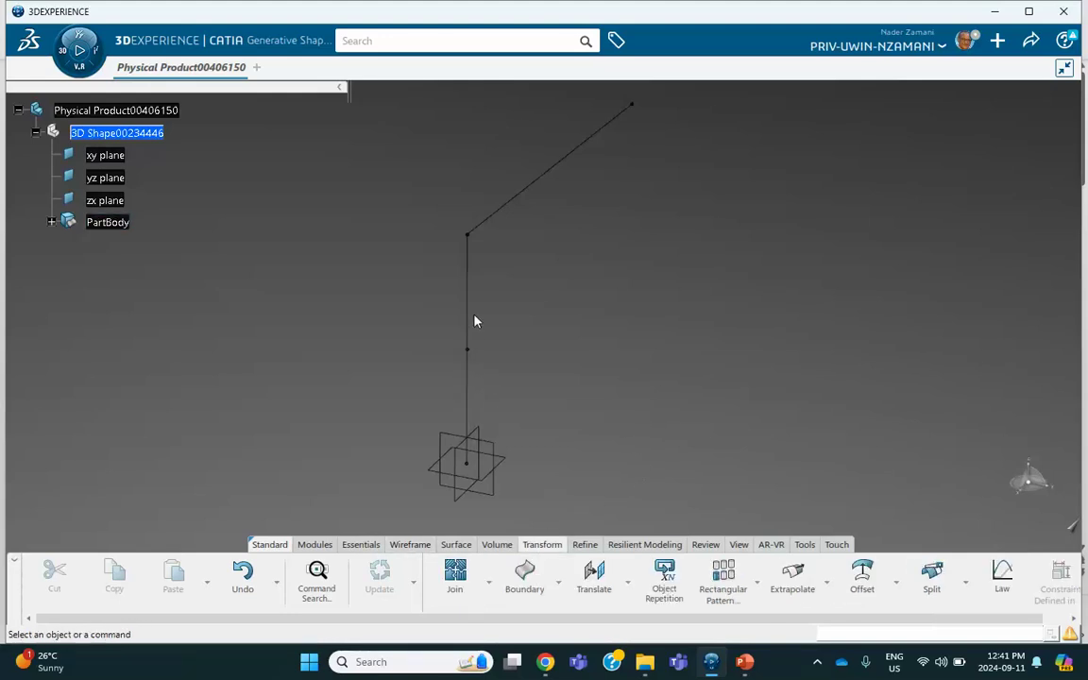
click(454, 572)
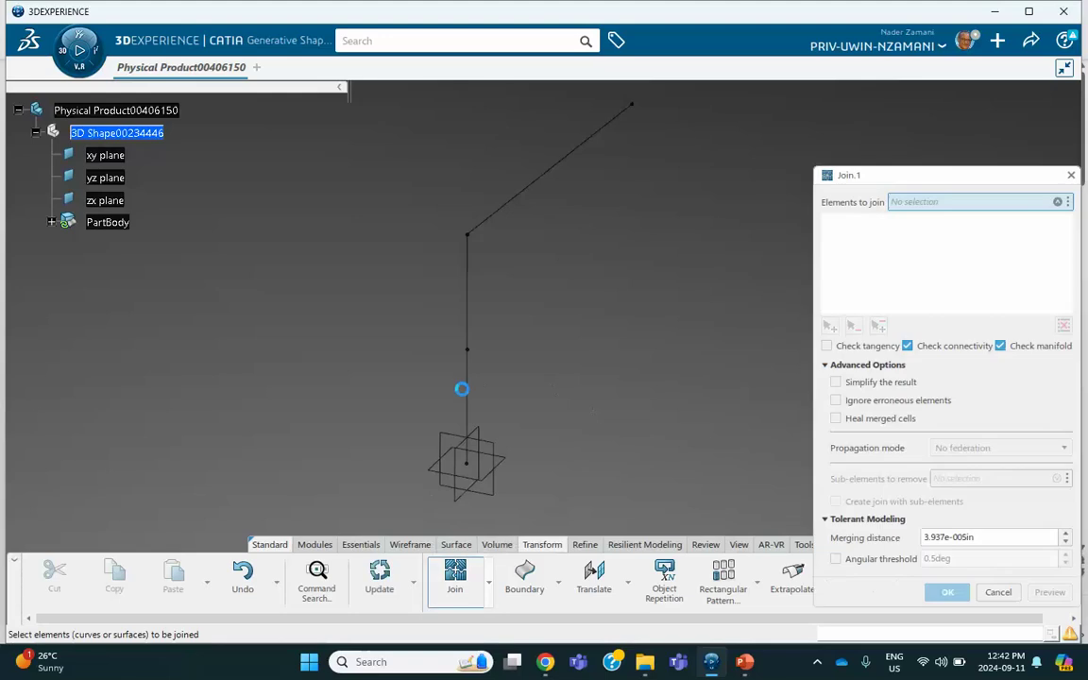
click(471, 401)
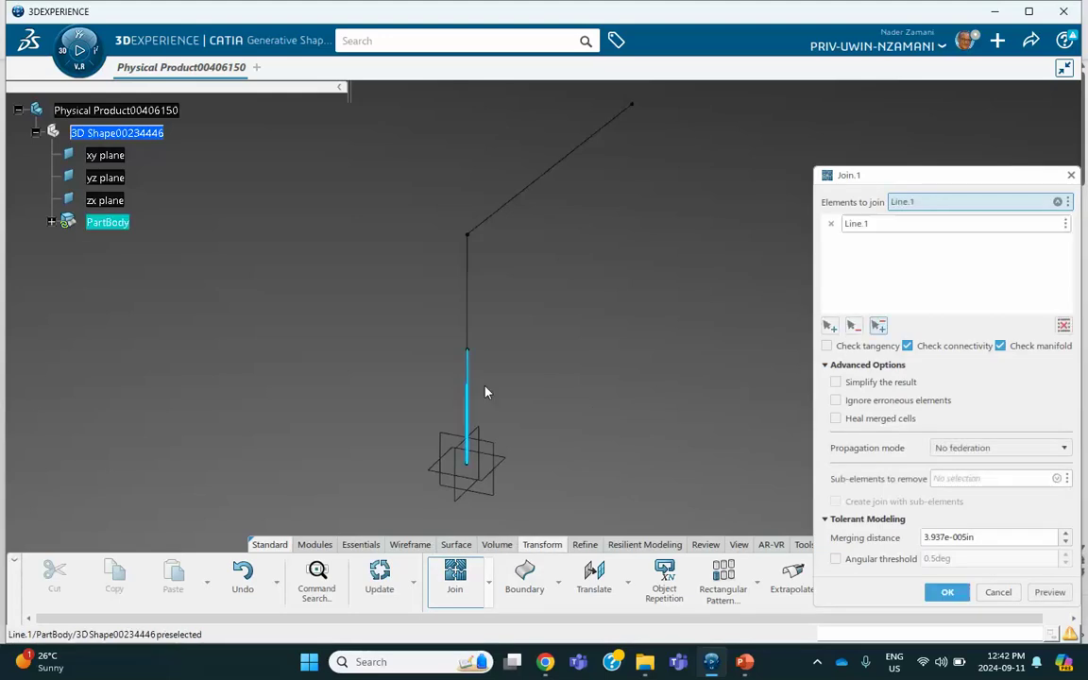
click(471, 296)
click(524, 204)
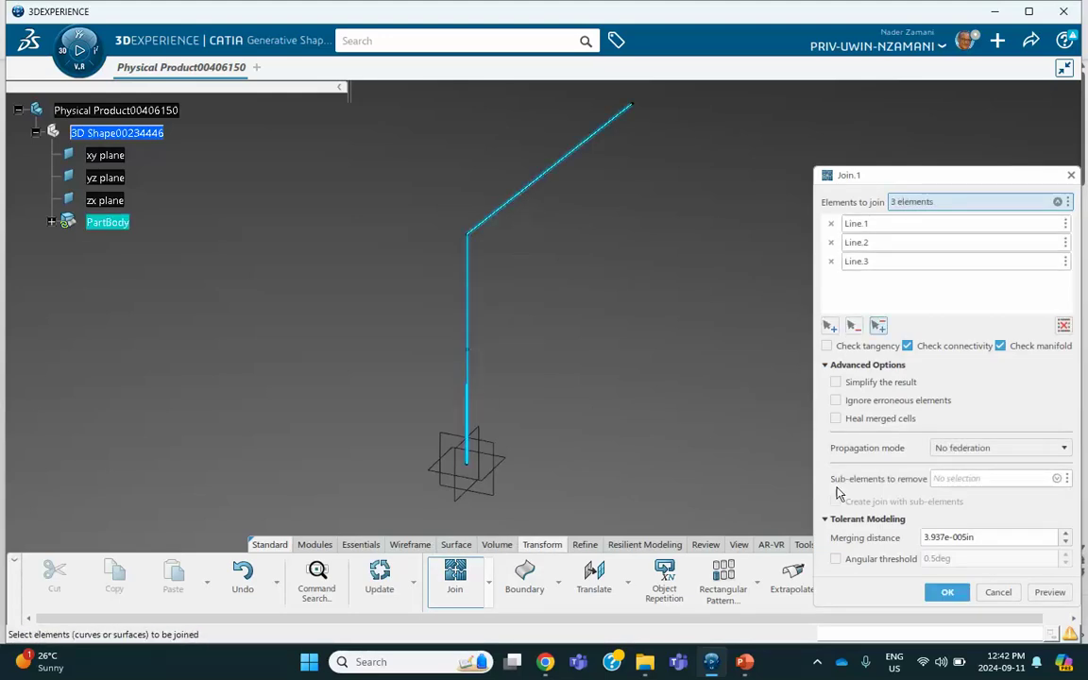
click(948, 594)
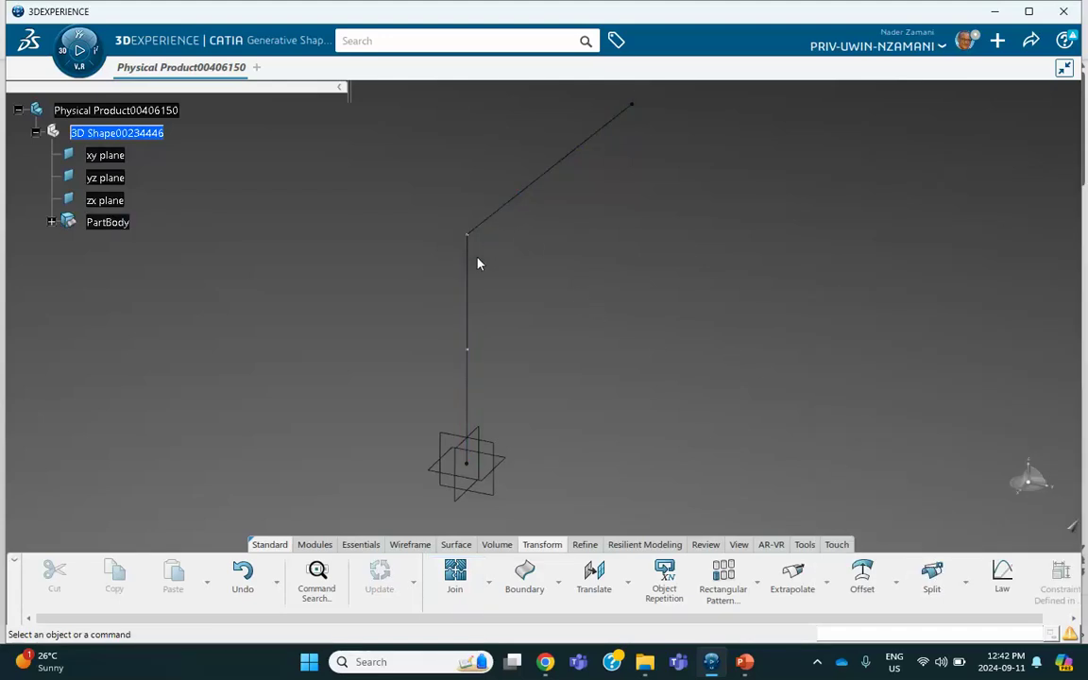
Step: Switch to Structural Model Creation and create an empty finite element model for the joined wireframe
click(64, 54)
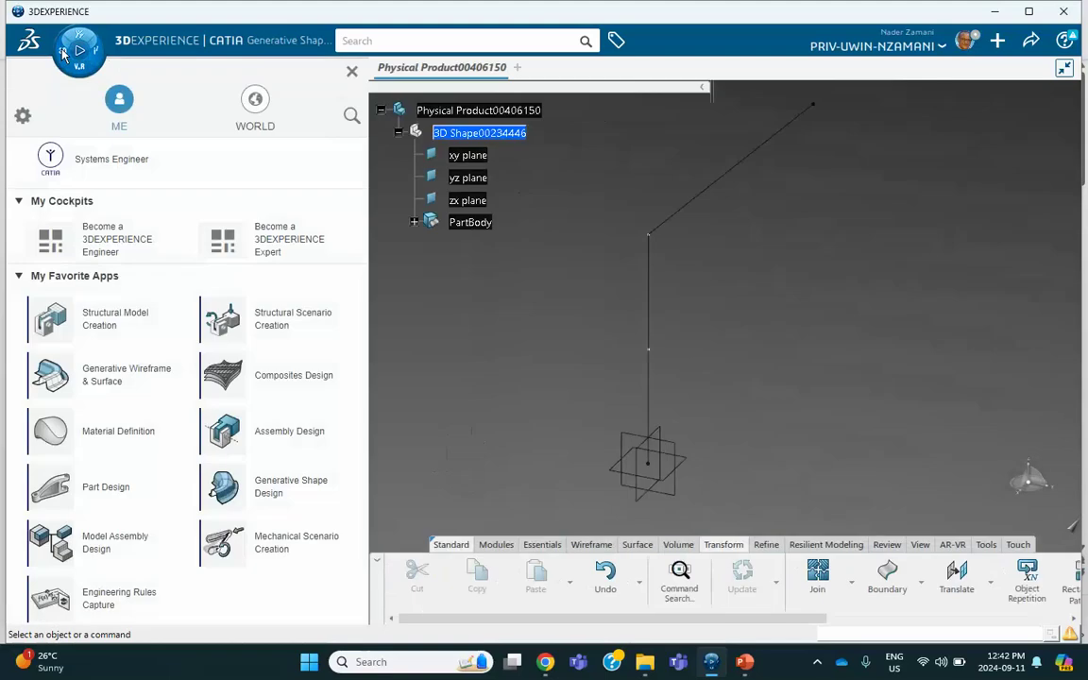
click(109, 323)
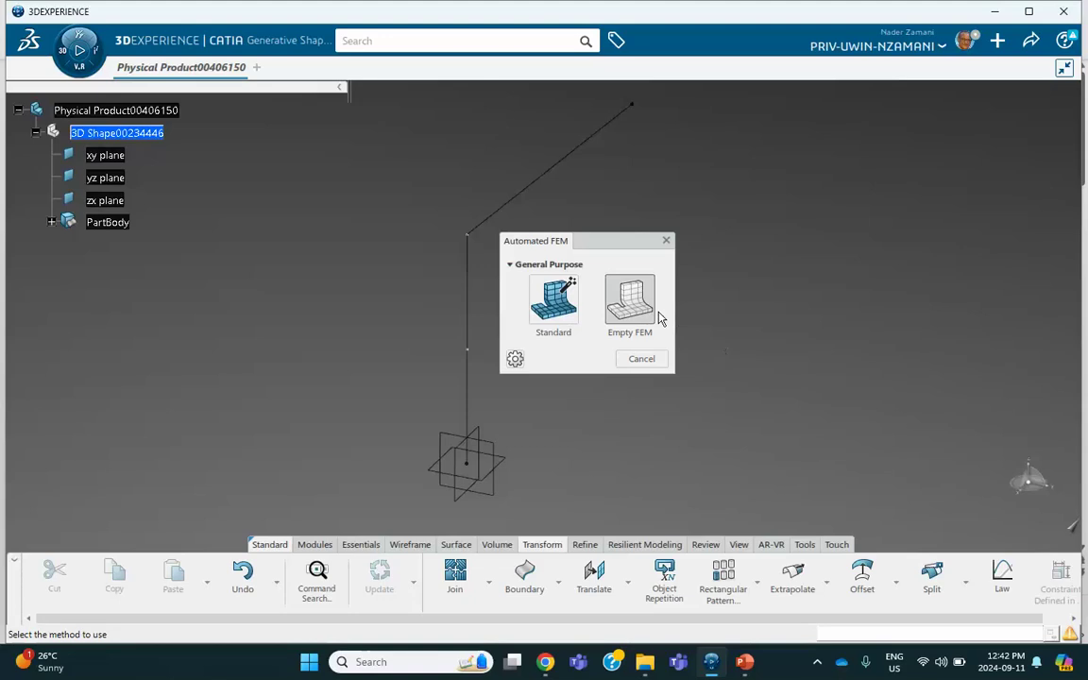
click(631, 301)
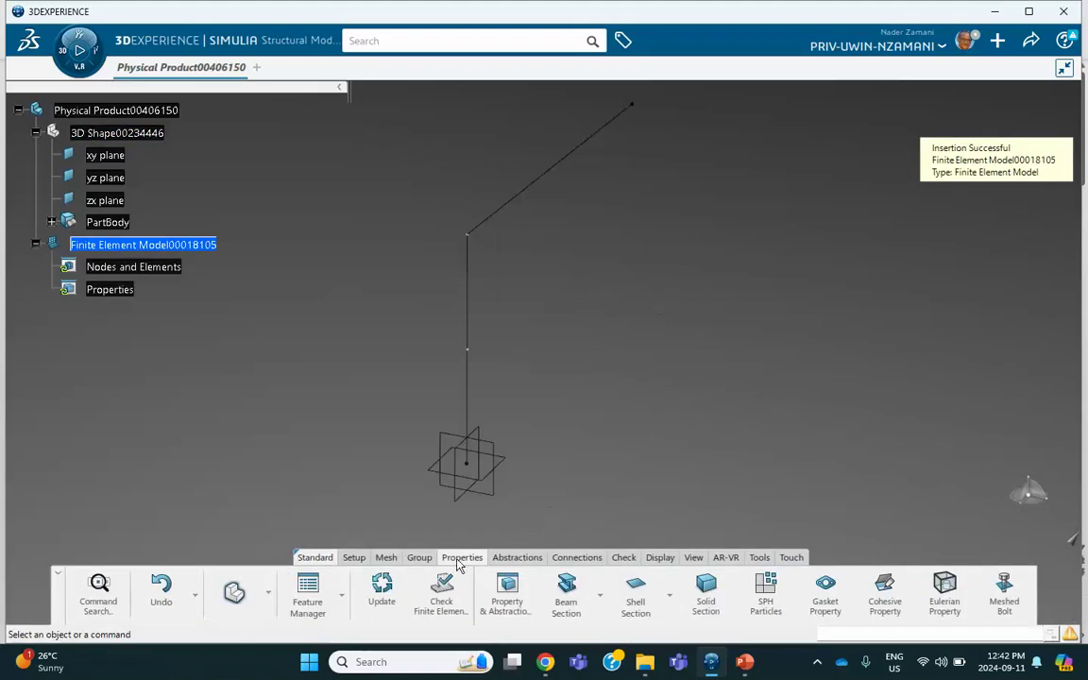
Step: Generate a beam mesh on the joined bent member with linear elements and a 1 in mesh size
click(386, 557)
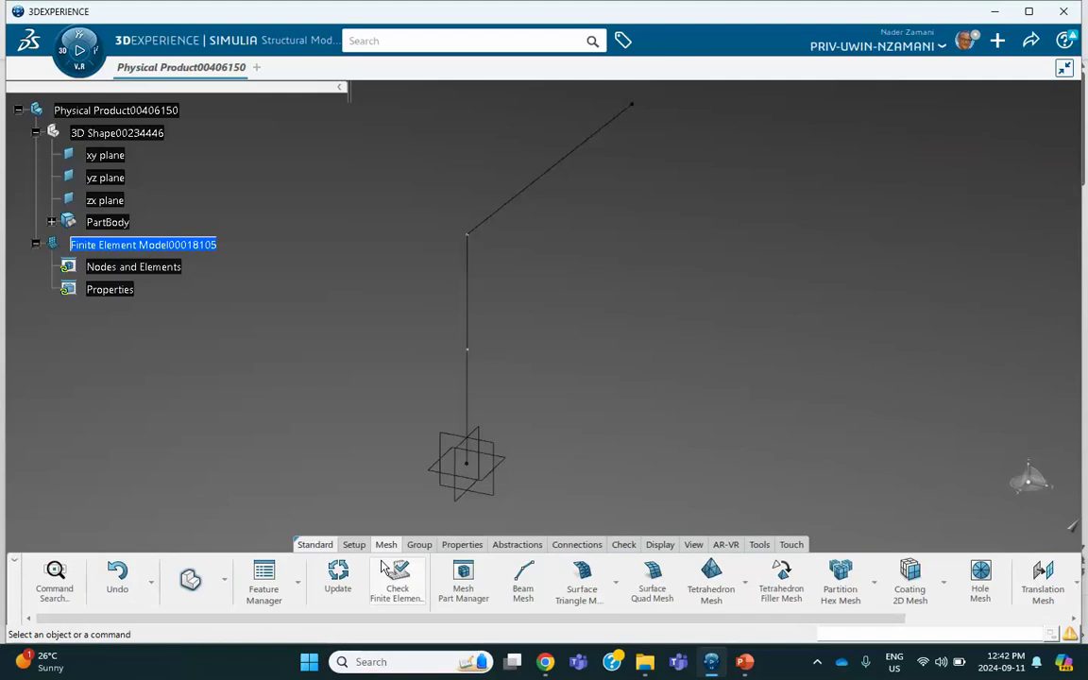
click(522, 582)
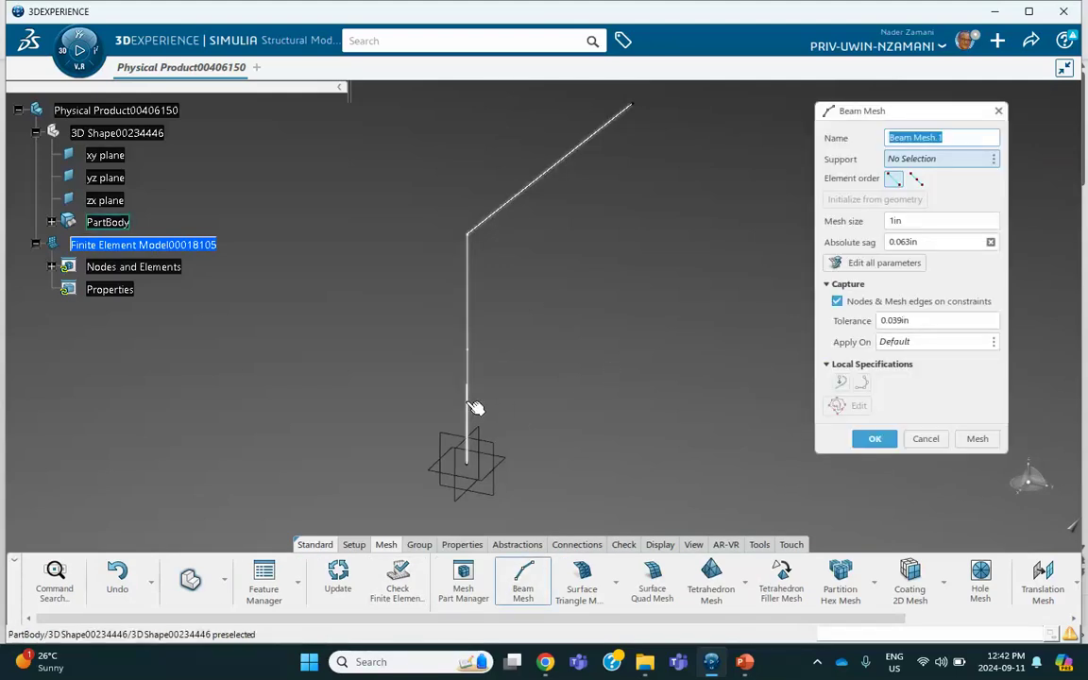
click(475, 408)
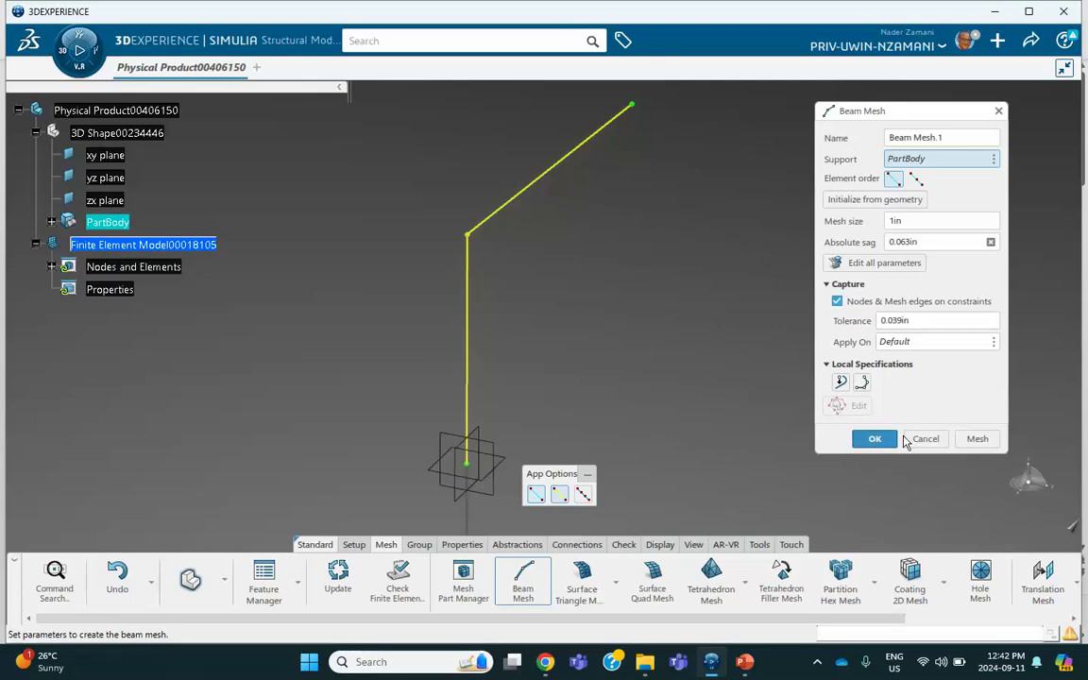
click(977, 439)
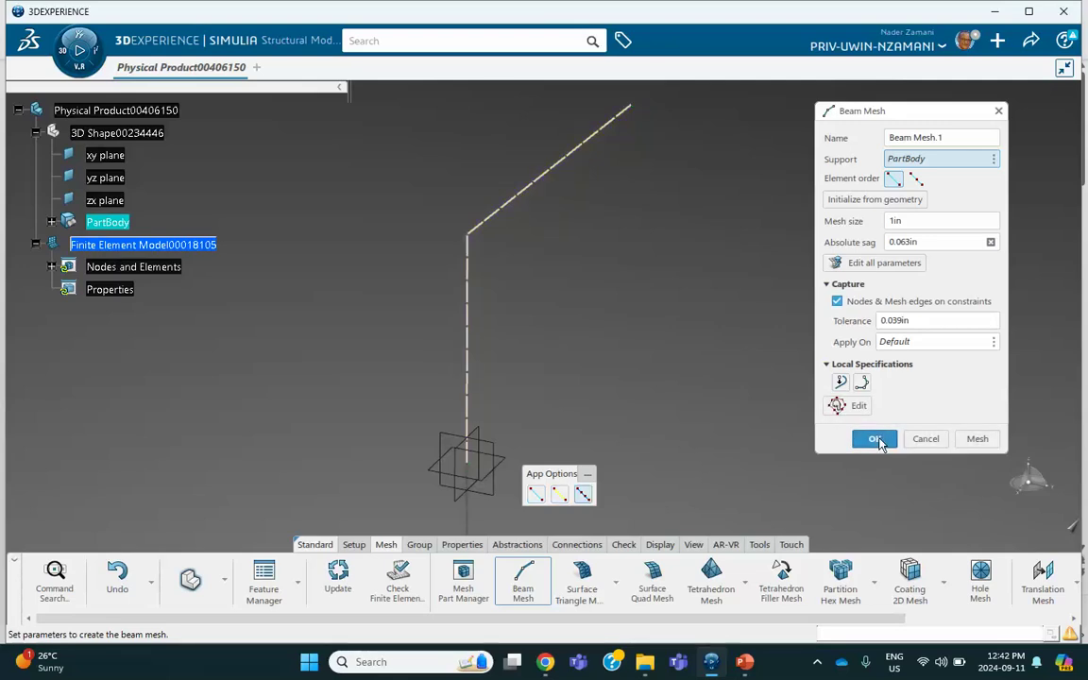
click(876, 441)
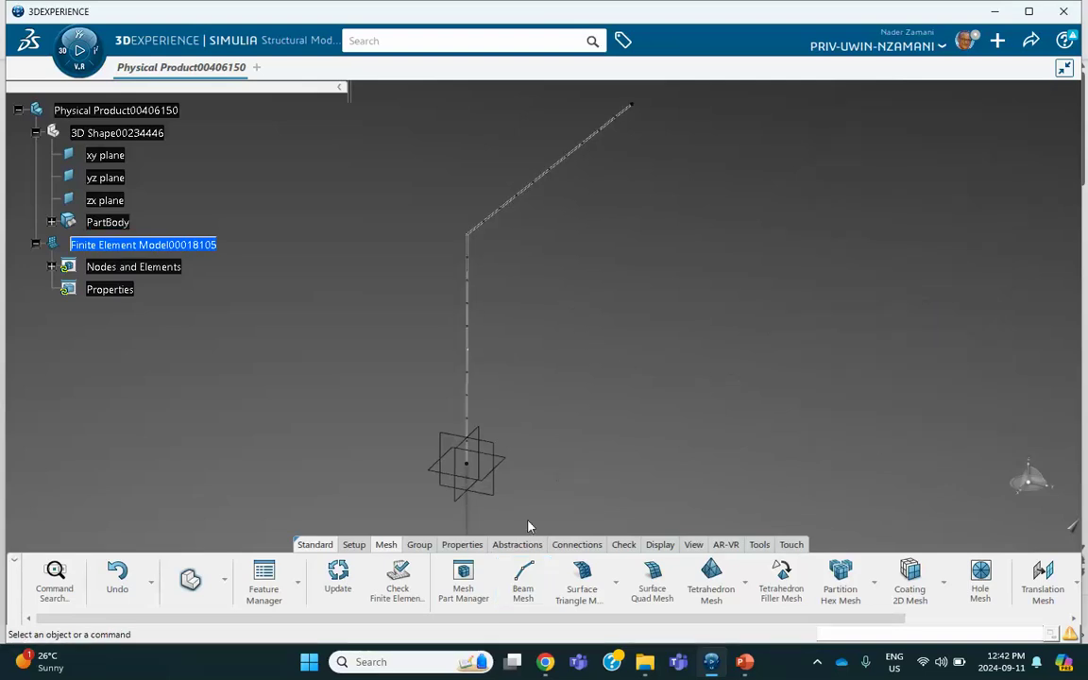
Step: Create a circular beam profile with a 0.5 in radius
click(461, 545)
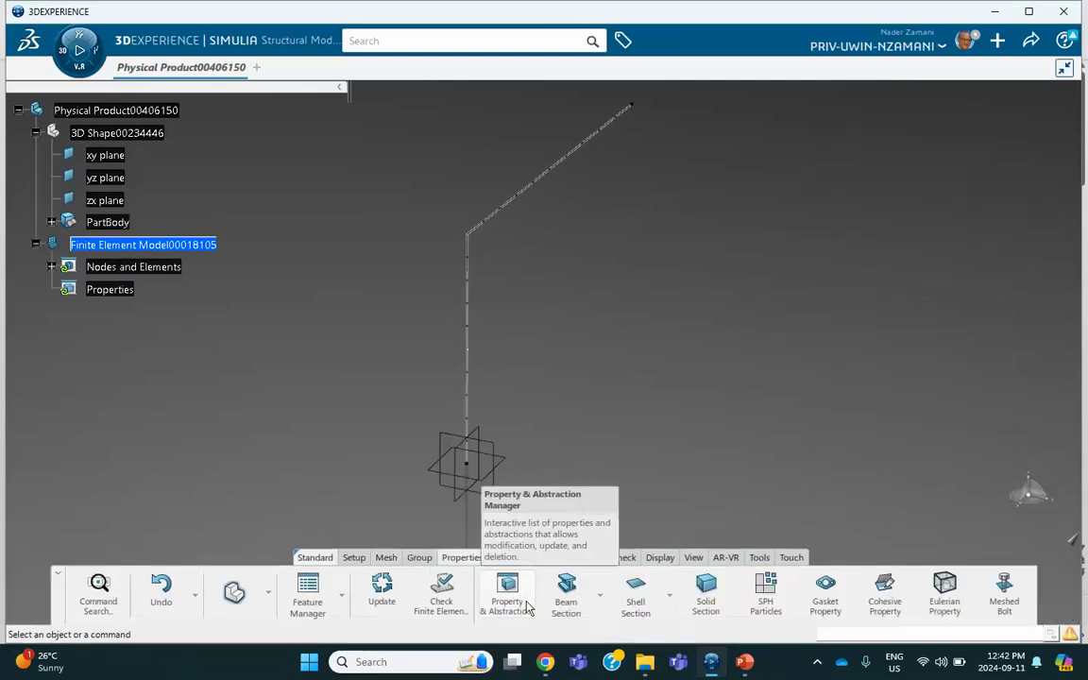
click(600, 595)
click(594, 523)
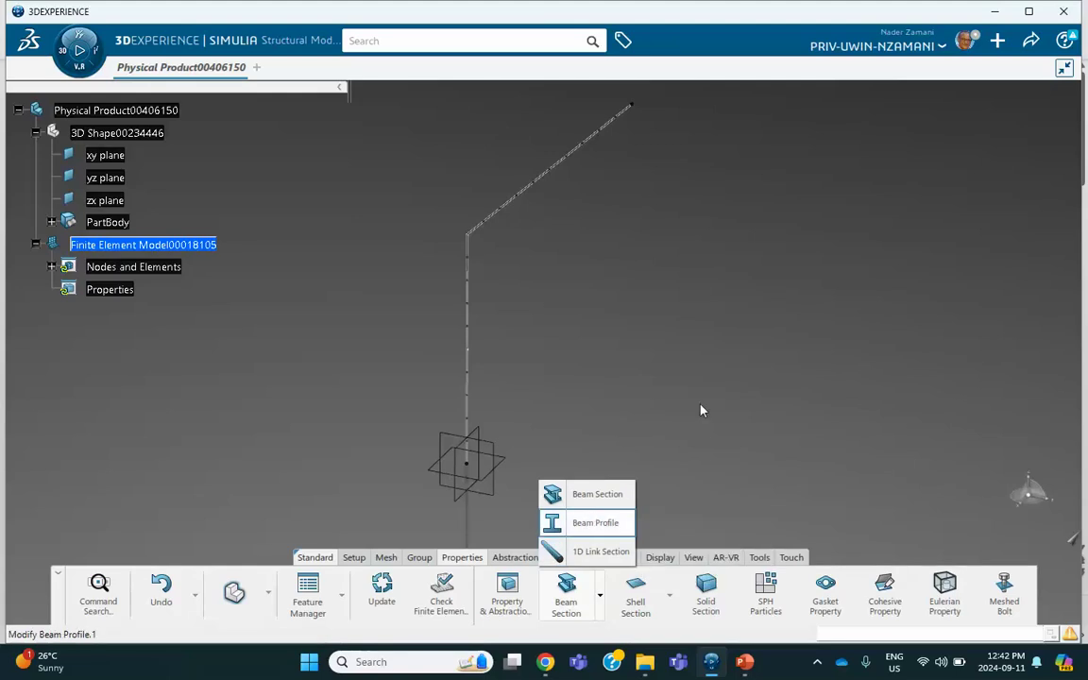
click(701, 165)
click(707, 207)
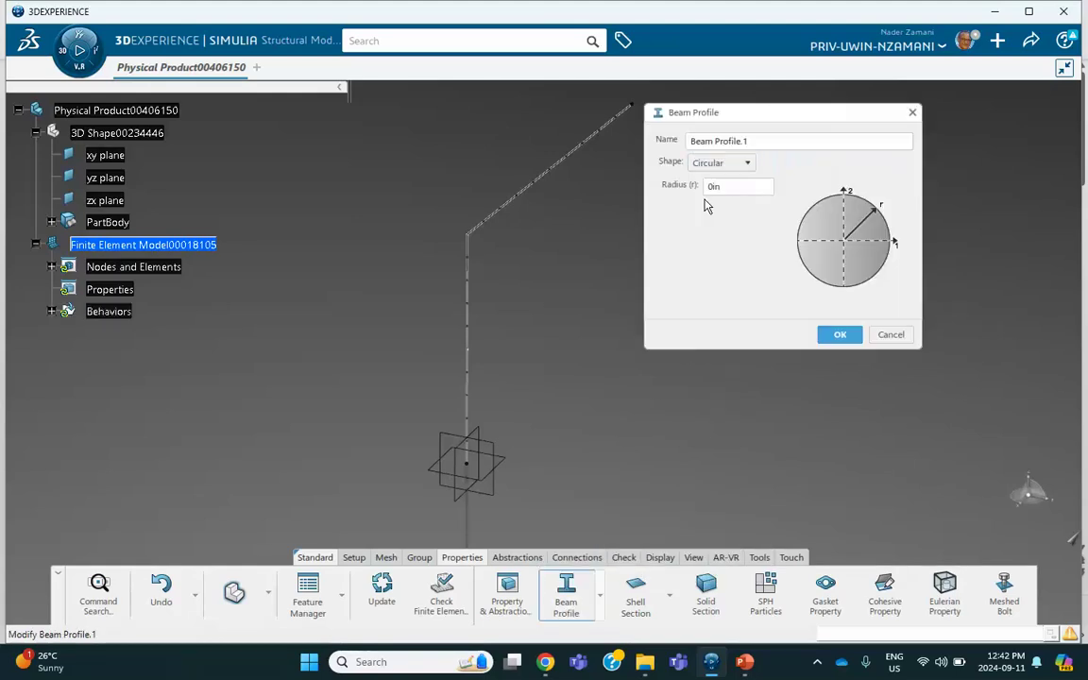
text(1)
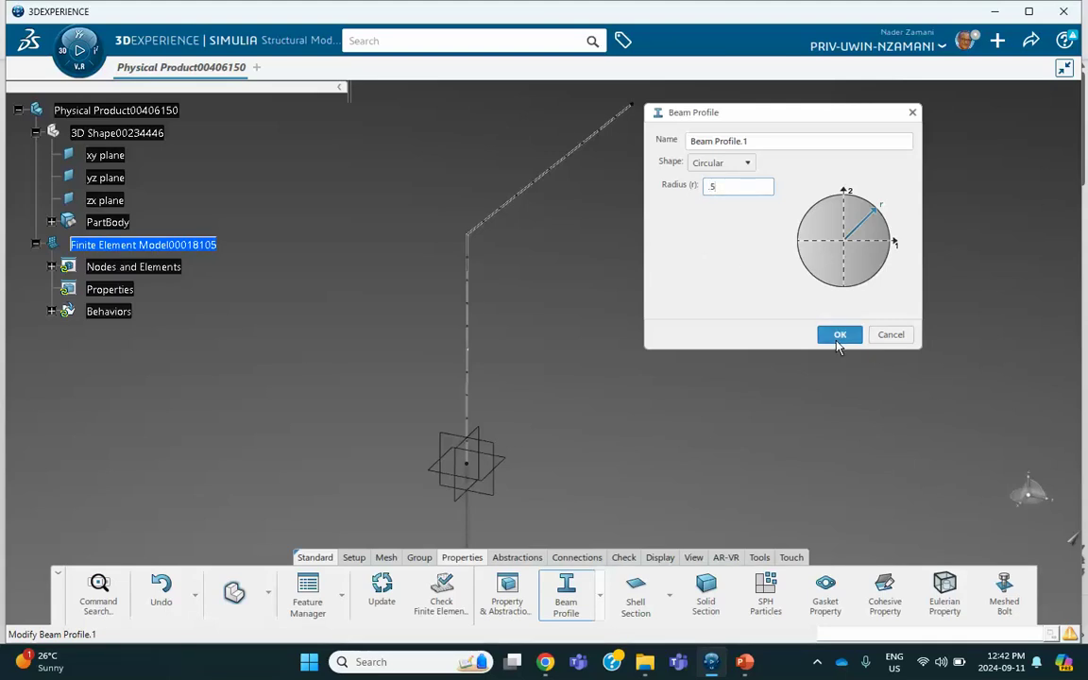
click(840, 334)
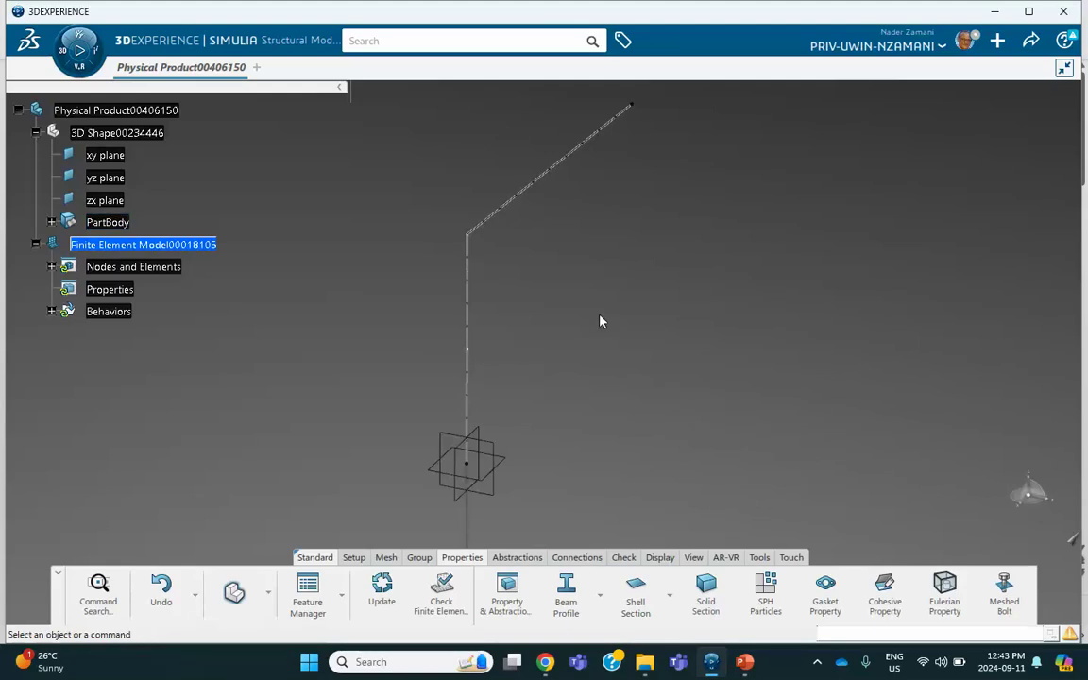
Step: Create a beam section supported on the joined curve, using the circular beam profile and keeping the default orientation
click(599, 595)
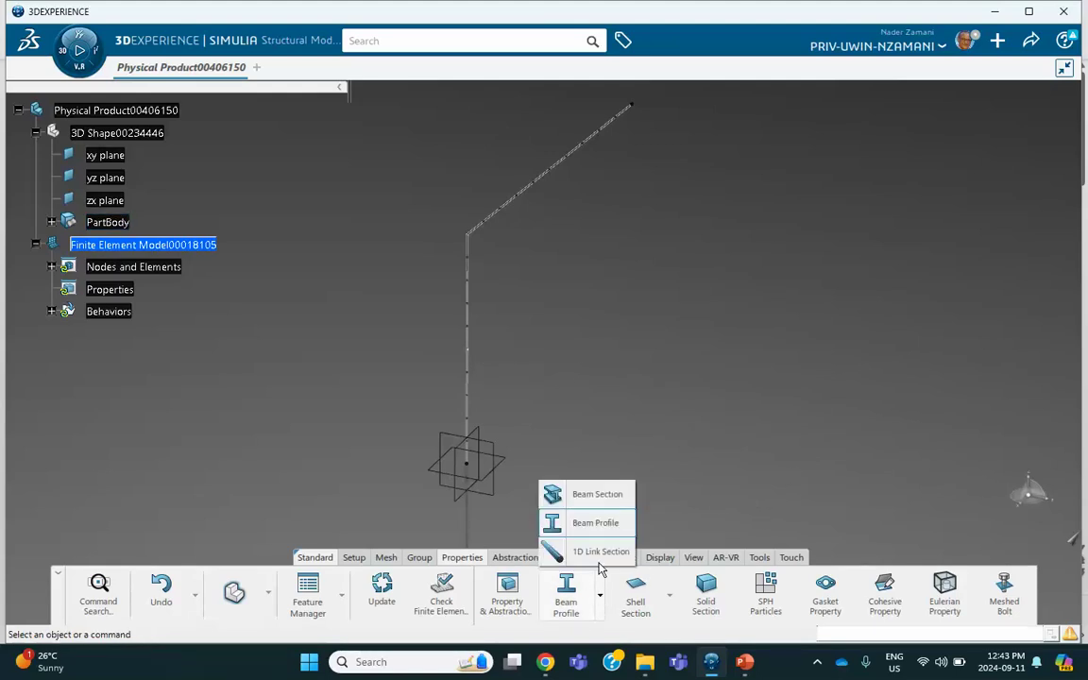
click(599, 495)
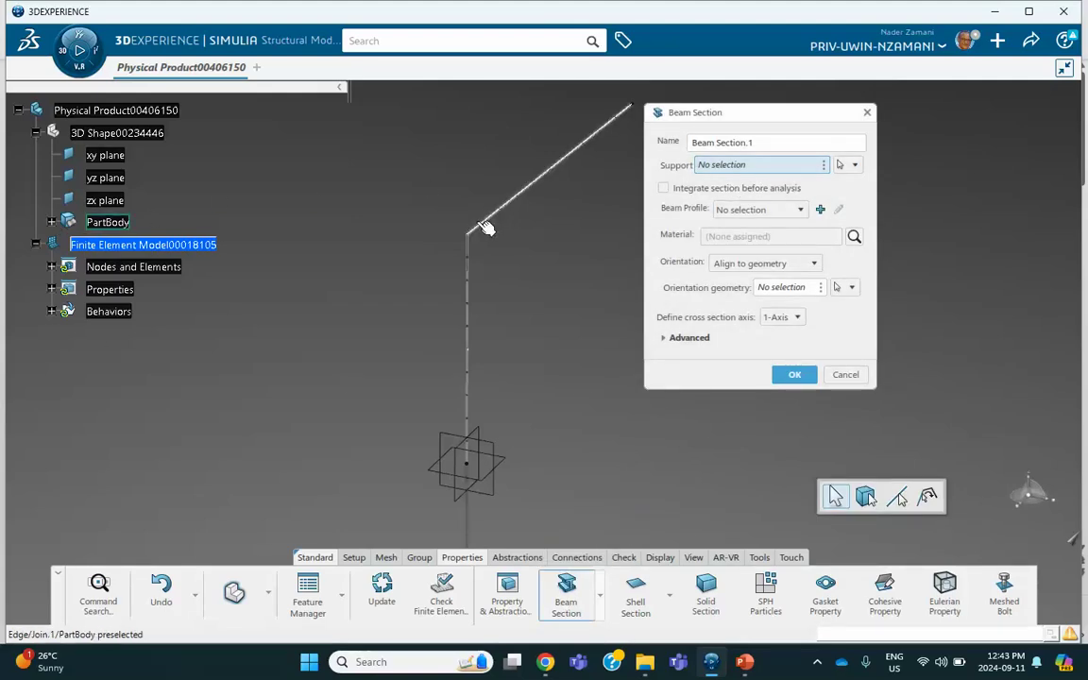
click(51, 222)
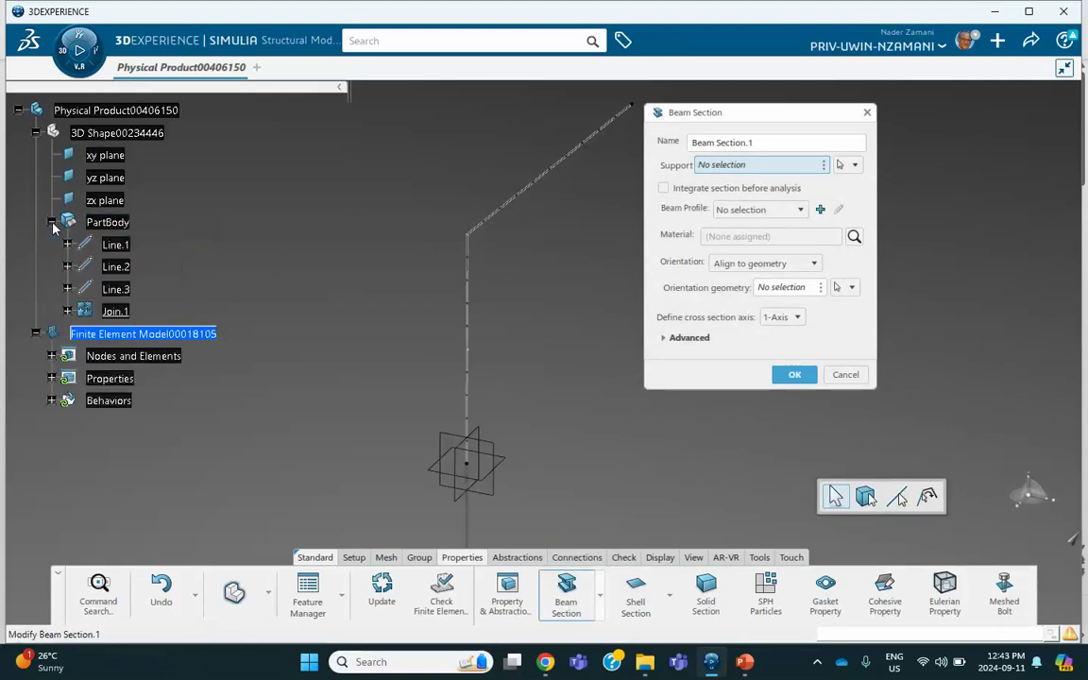
click(114, 311)
click(756, 209)
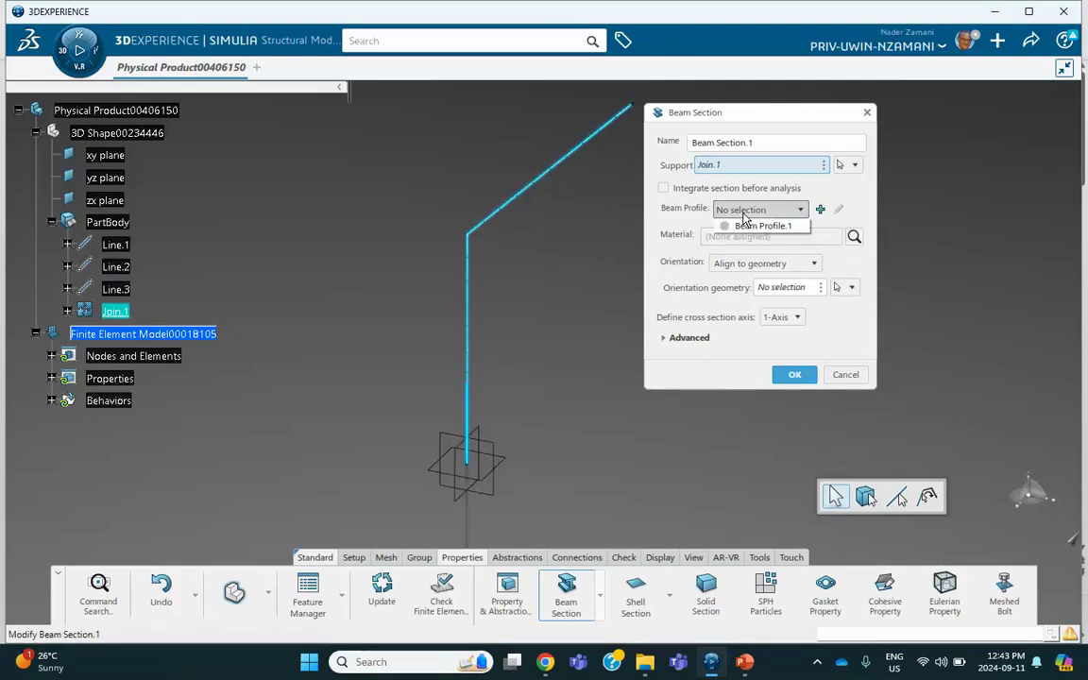
click(761, 227)
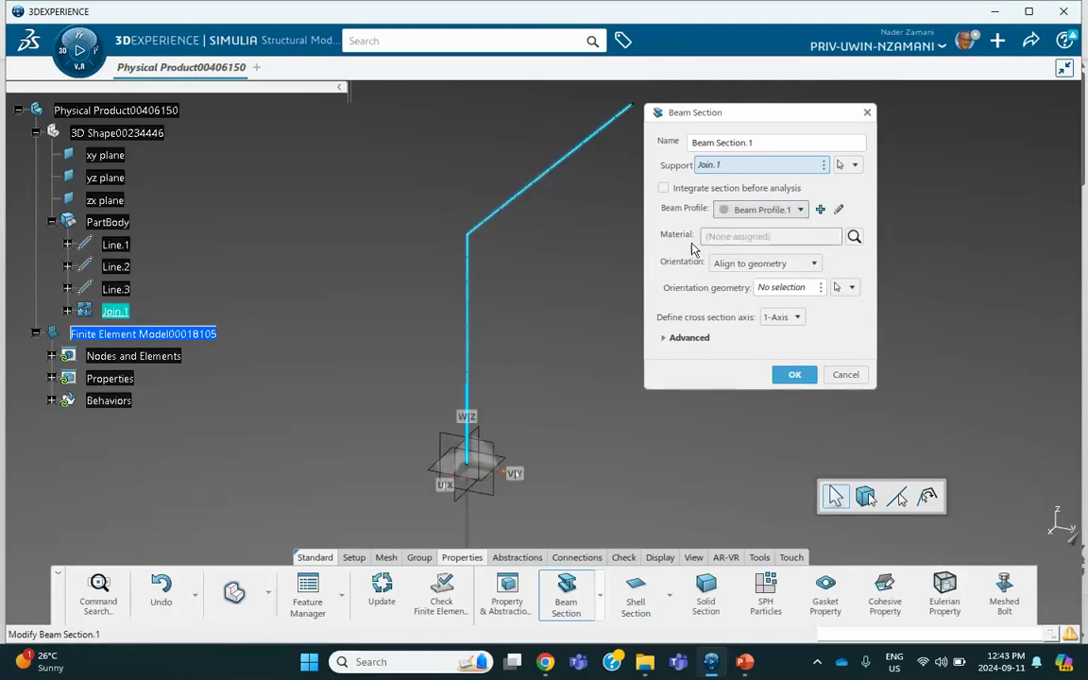
click(795, 375)
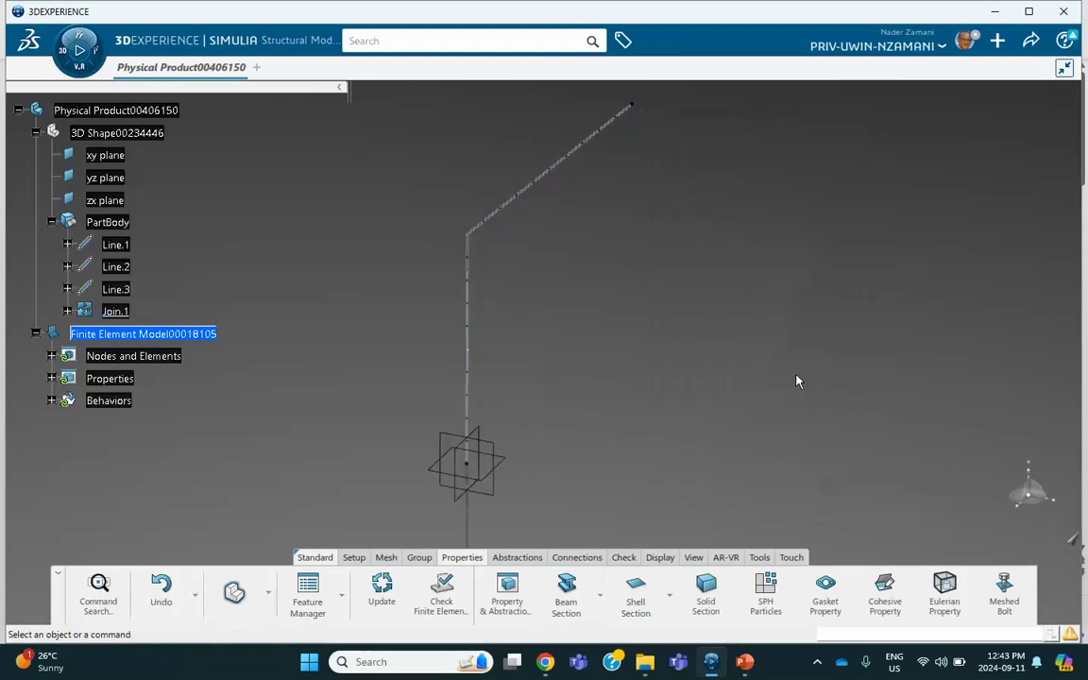
Step: Switch to Structural Scenario Creation and initialize a Structural simulation that uses the bent member's existing finite element model
click(80, 49)
click(274, 321)
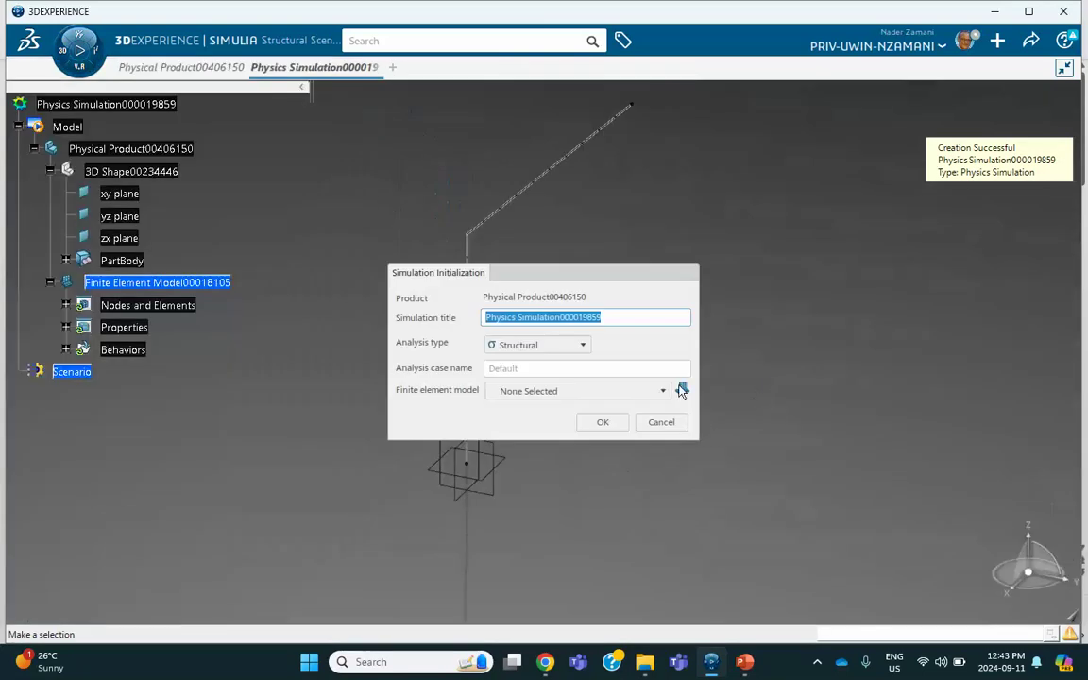
click(661, 392)
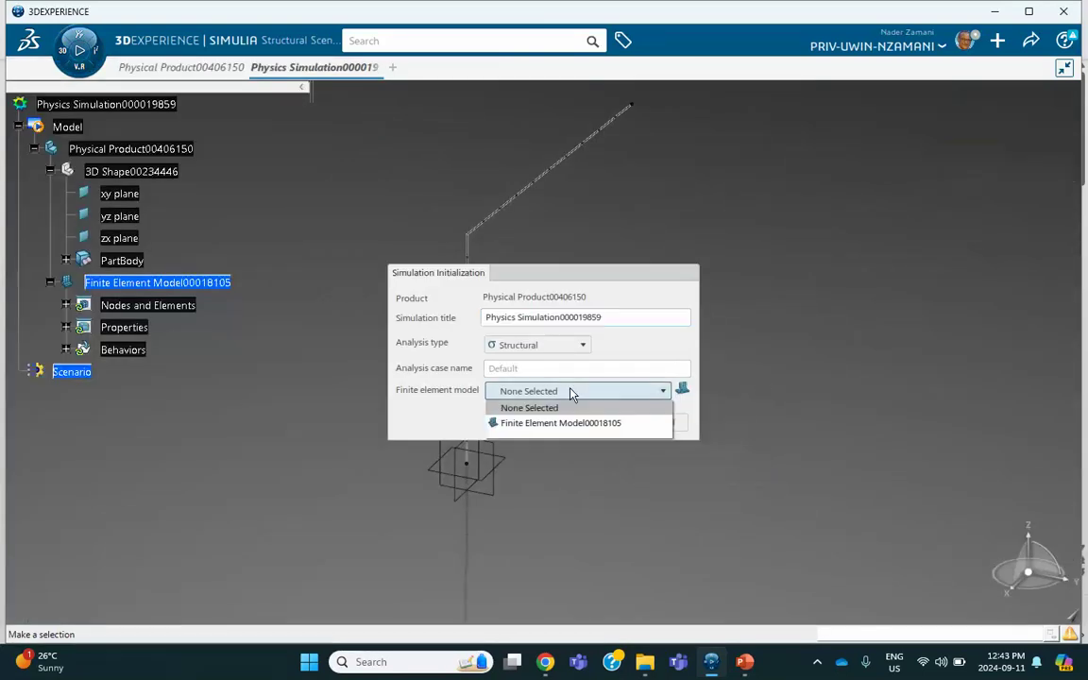
click(558, 422)
click(602, 425)
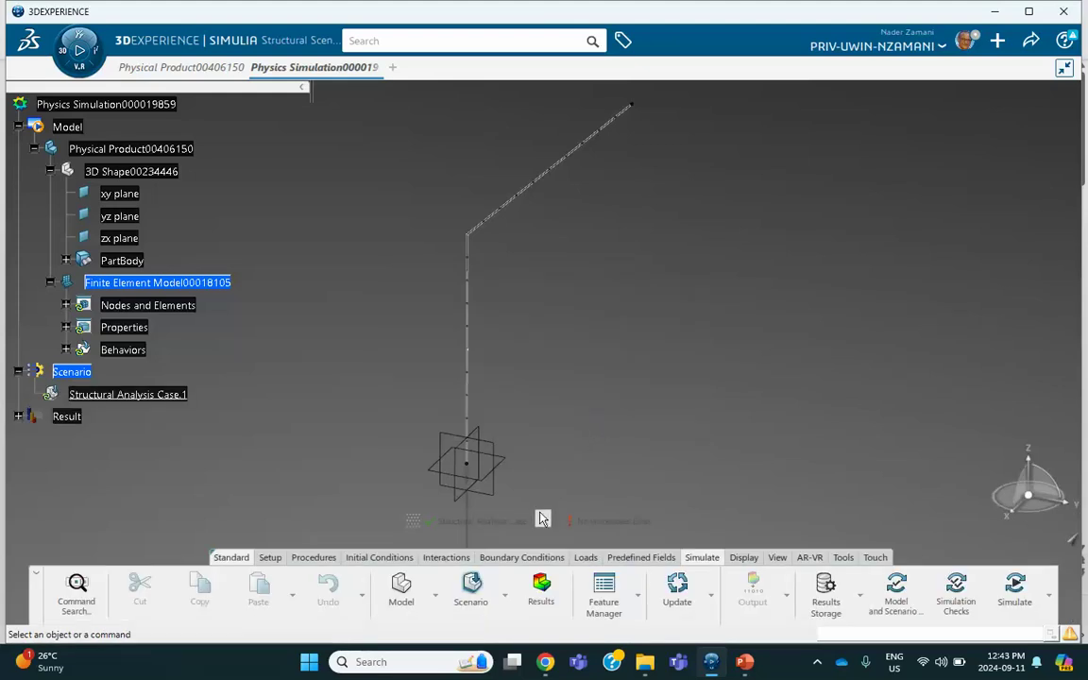
Step: Add a Static Perturbation step that does not allow contact changes, with solver default matrix storage
click(314, 558)
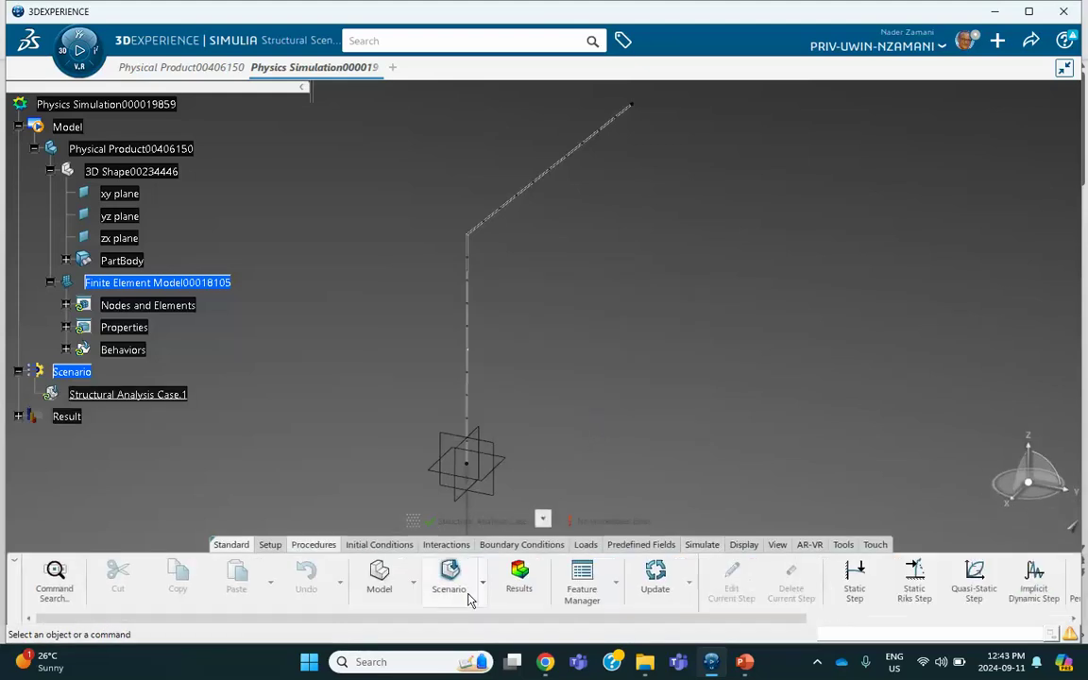
scroll(698, 588, right, 3)
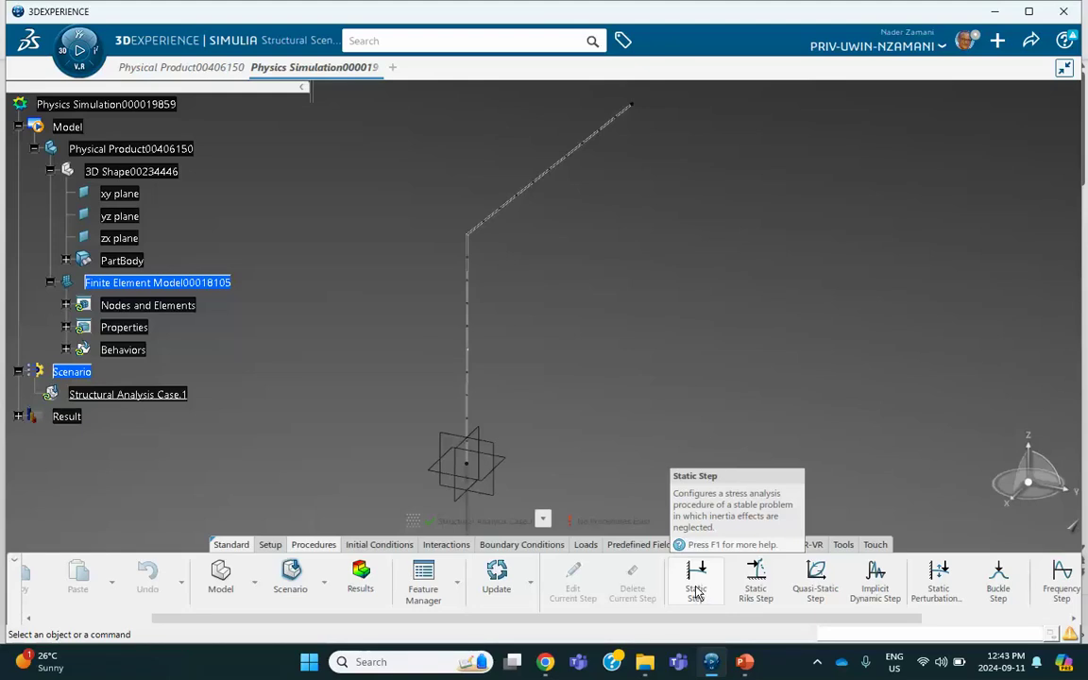
click(940, 578)
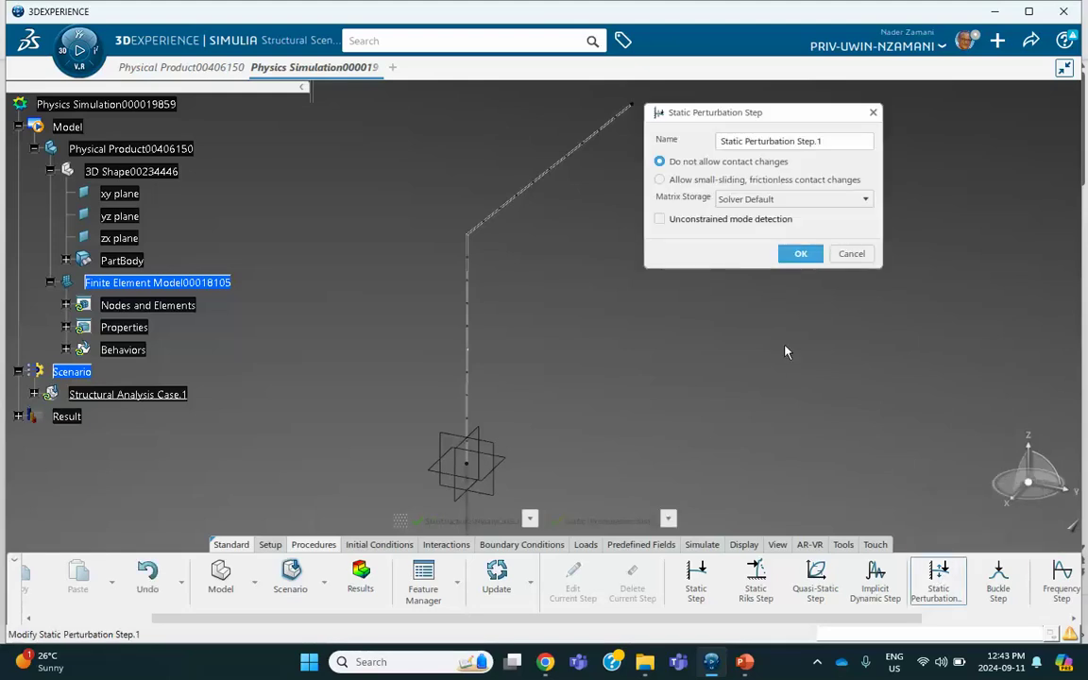
click(799, 253)
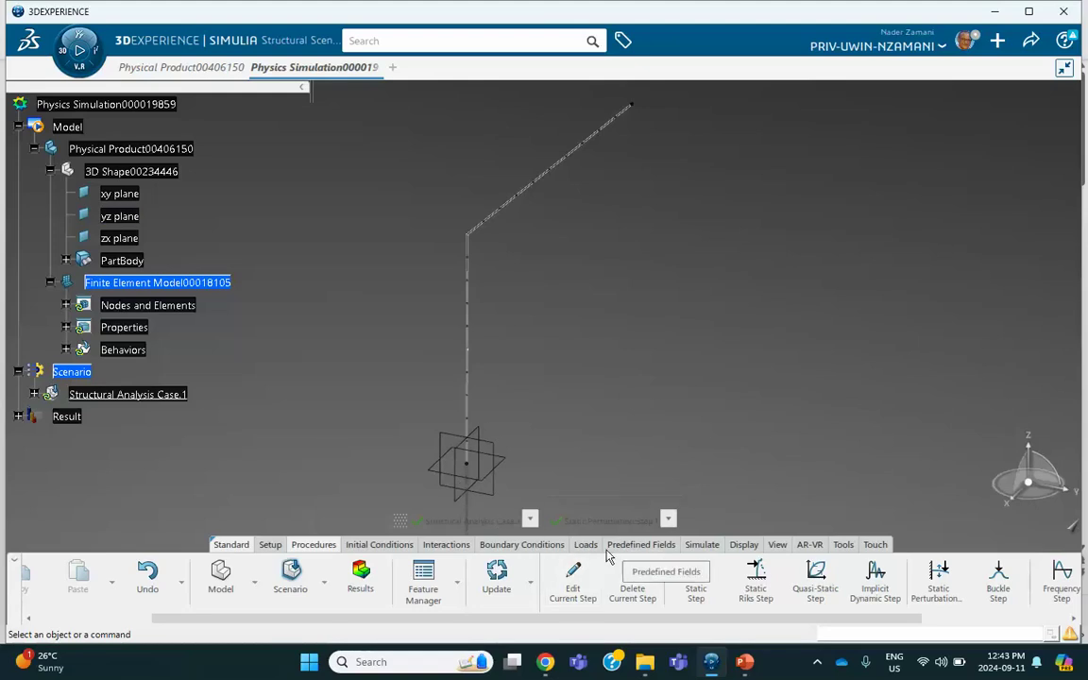
Step: Clamp the two end vertices of the bent member, at the origin and at the tip of the inclined line
click(515, 546)
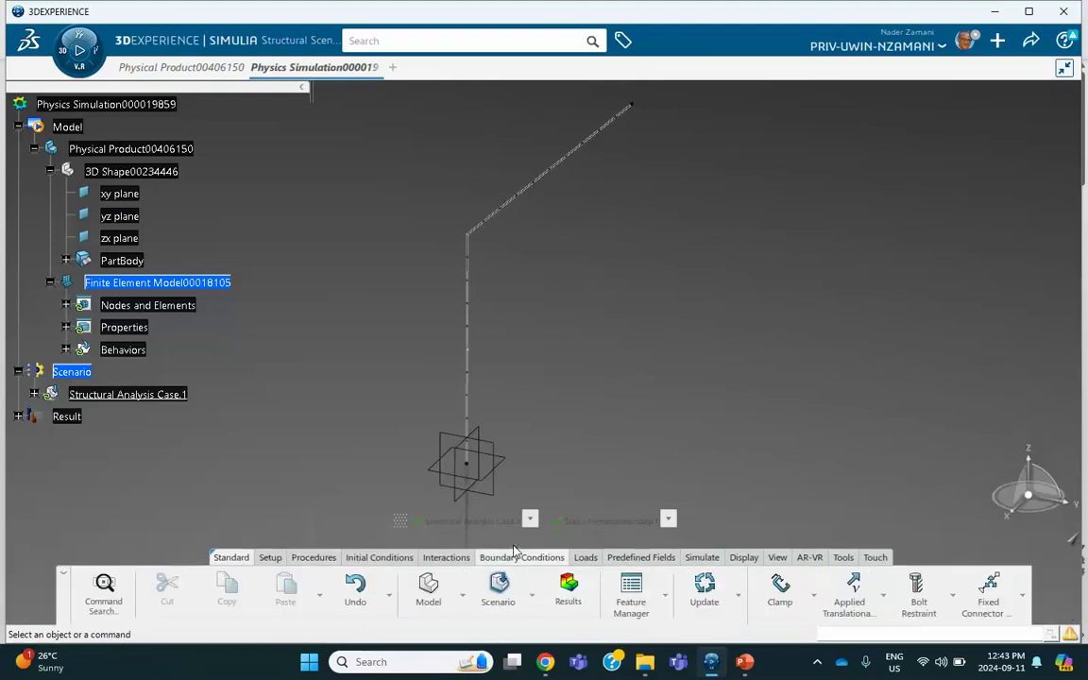
click(781, 591)
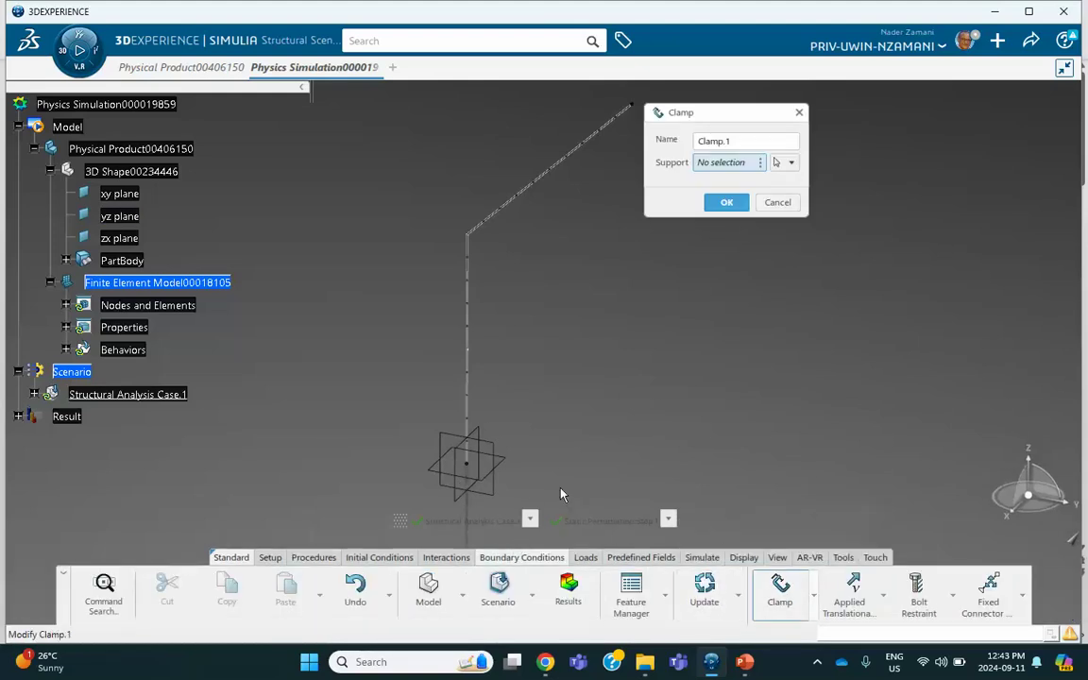
click(468, 463)
middle_drag(582, 372, 491, 429)
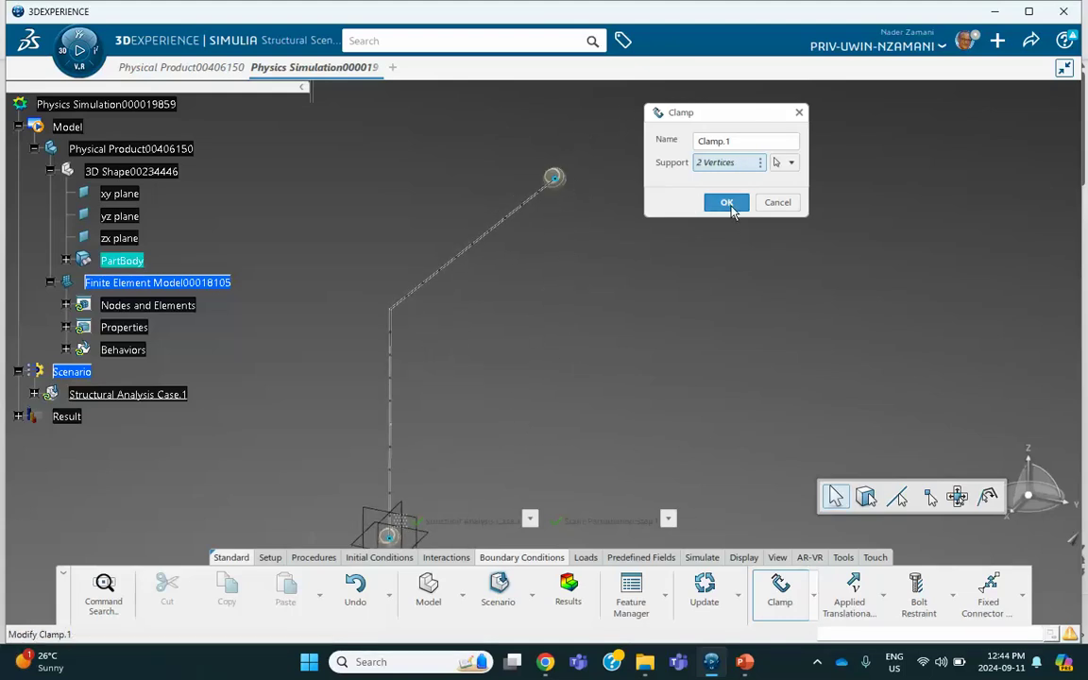
click(727, 202)
middle_drag(702, 255, 661, 291)
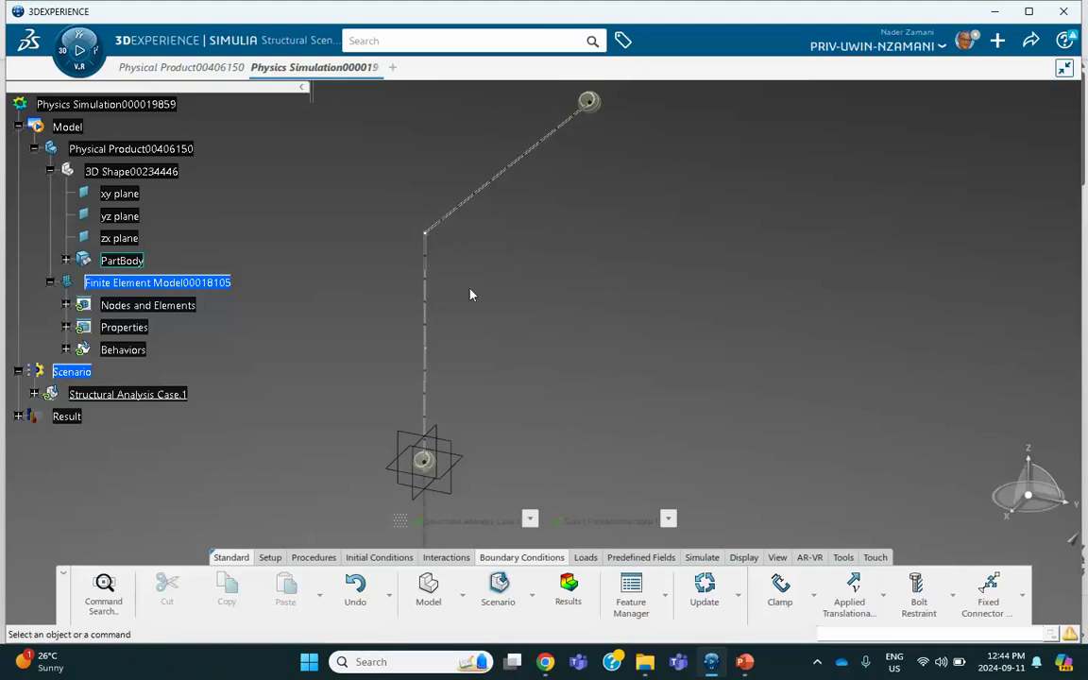
Step: Apply a 1000 lbf force in the global Y direction at the bend vertex between the vertical and inclined lines
click(584, 561)
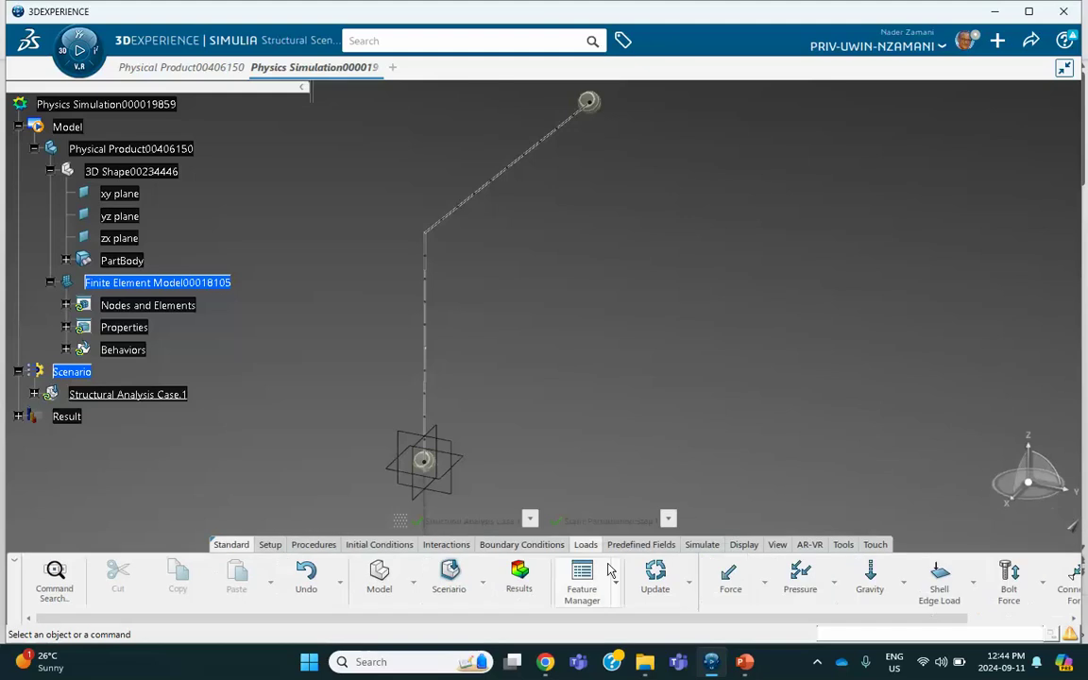
click(728, 578)
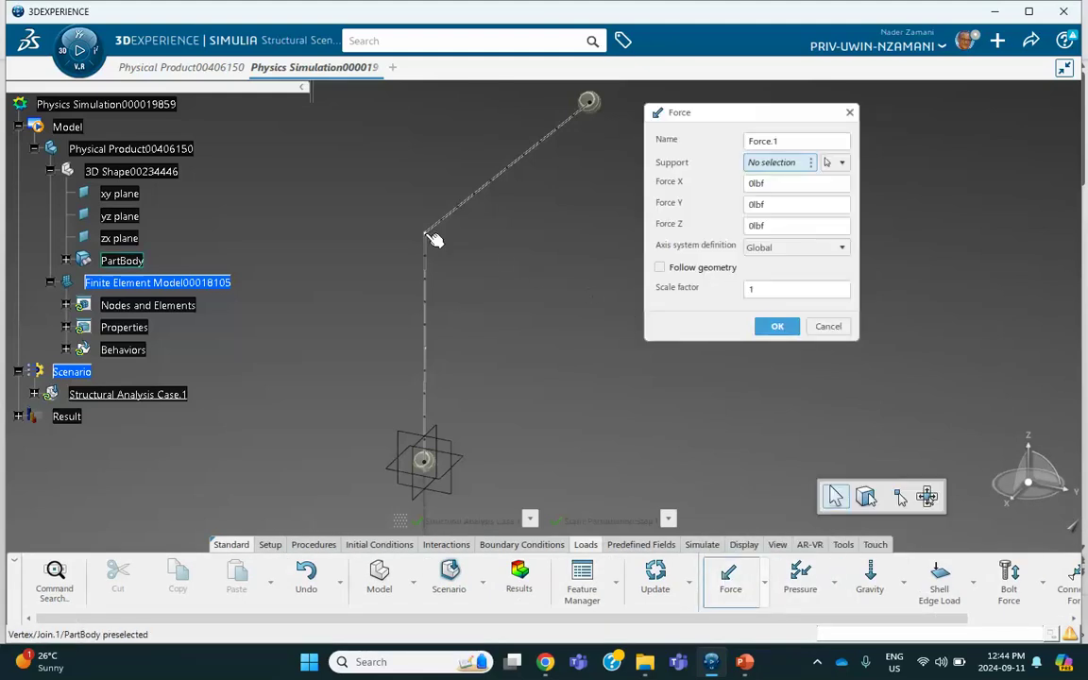
click(426, 233)
click(760, 204)
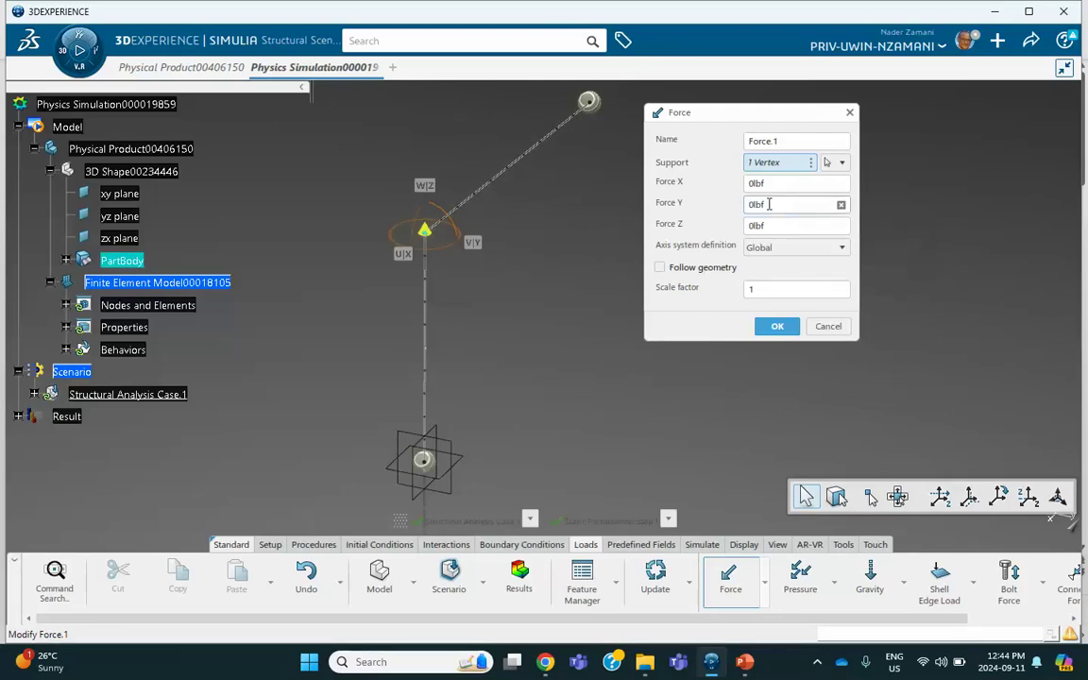
text(1000)
click(776, 327)
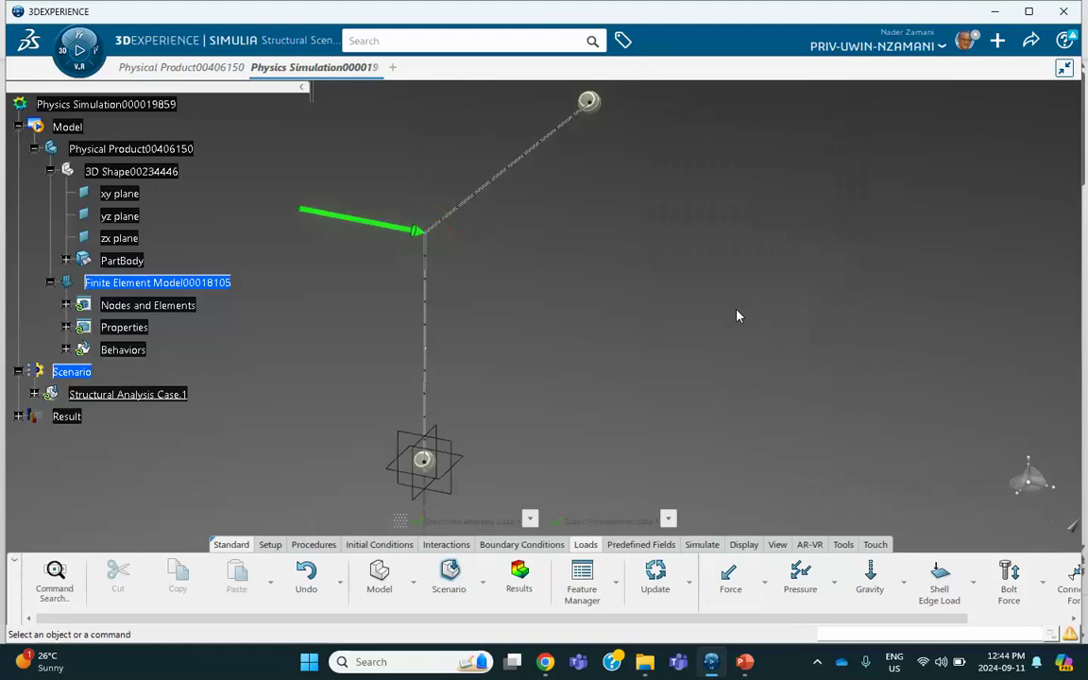
Step: Try to run the structural analysis case as Local interactive with 4 cores, and dismiss the status and diagnostic windows
click(709, 545)
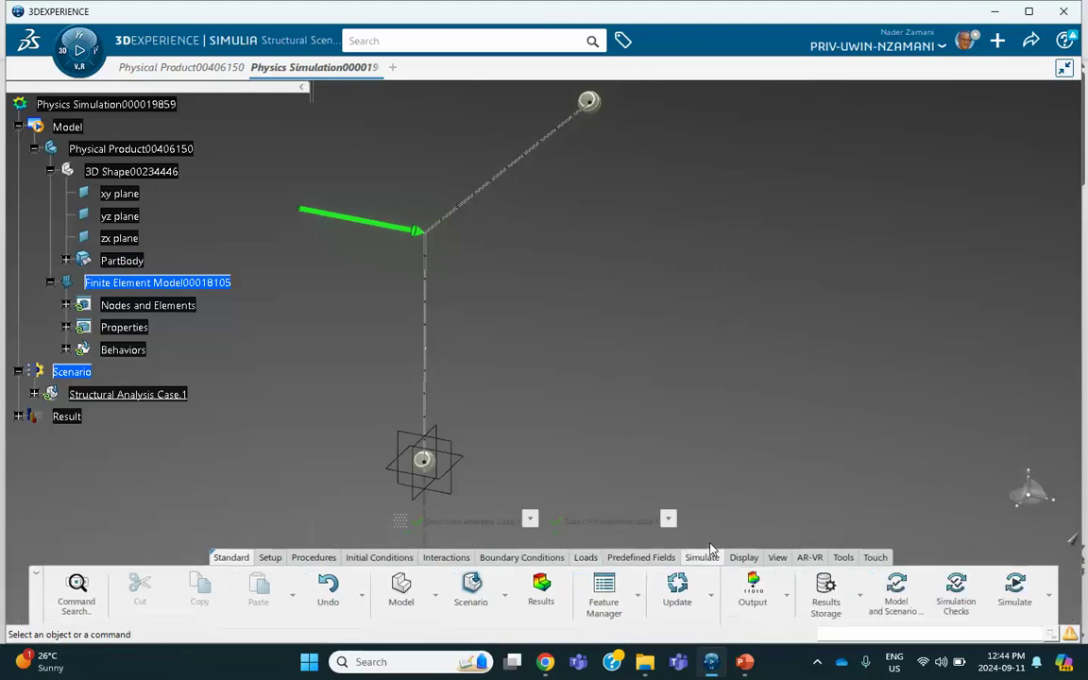
click(1016, 590)
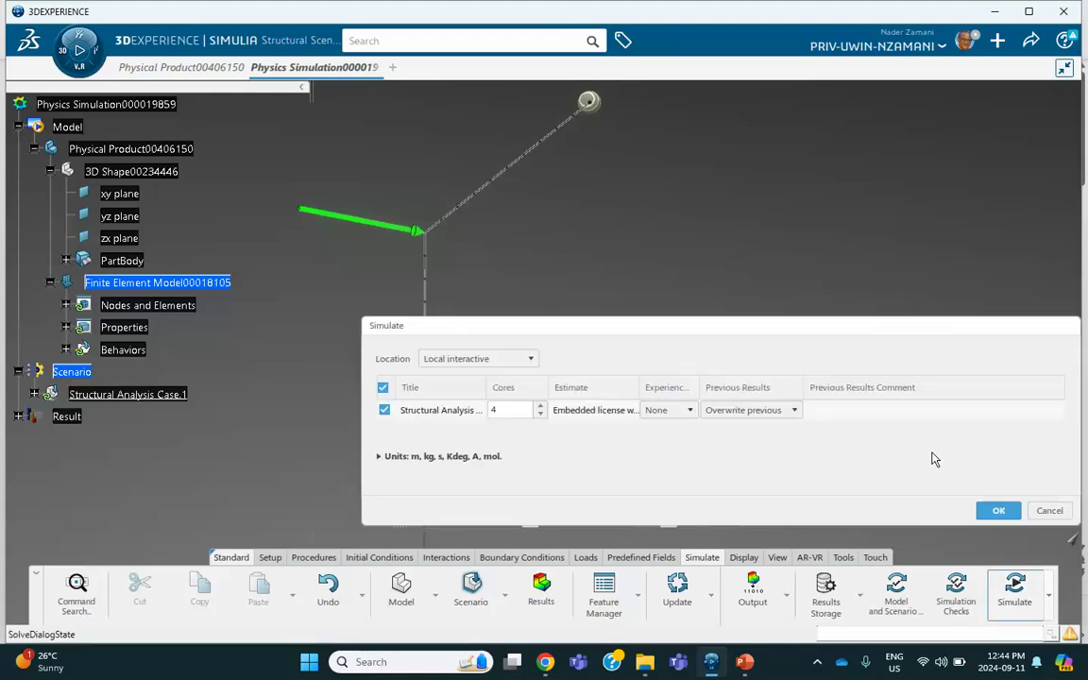
click(994, 511)
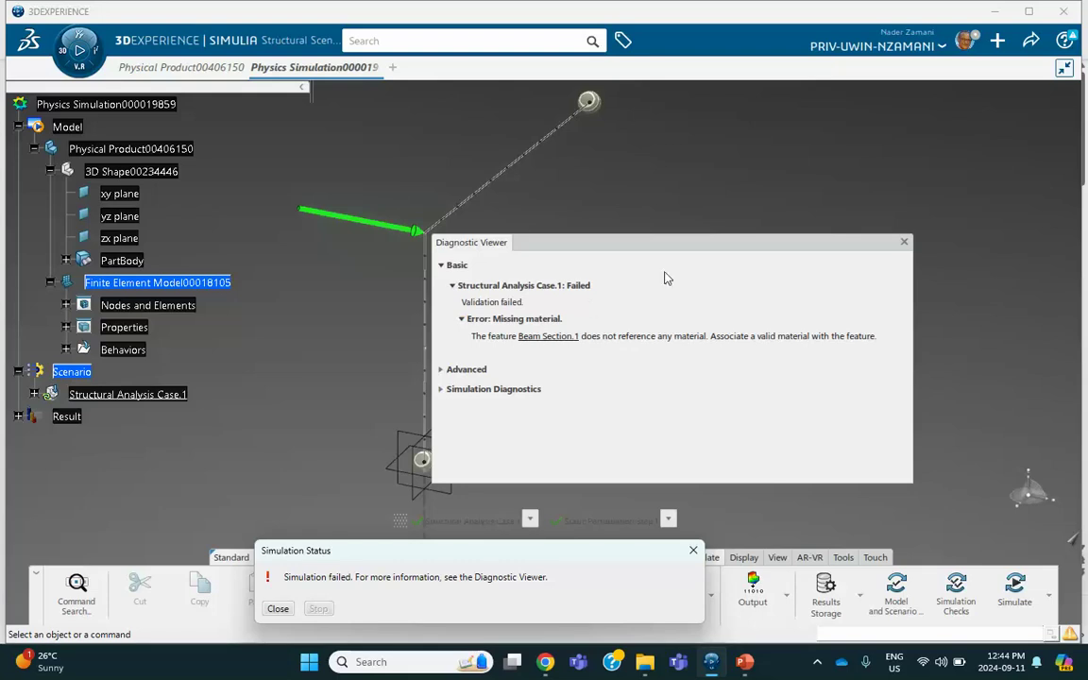
click(693, 552)
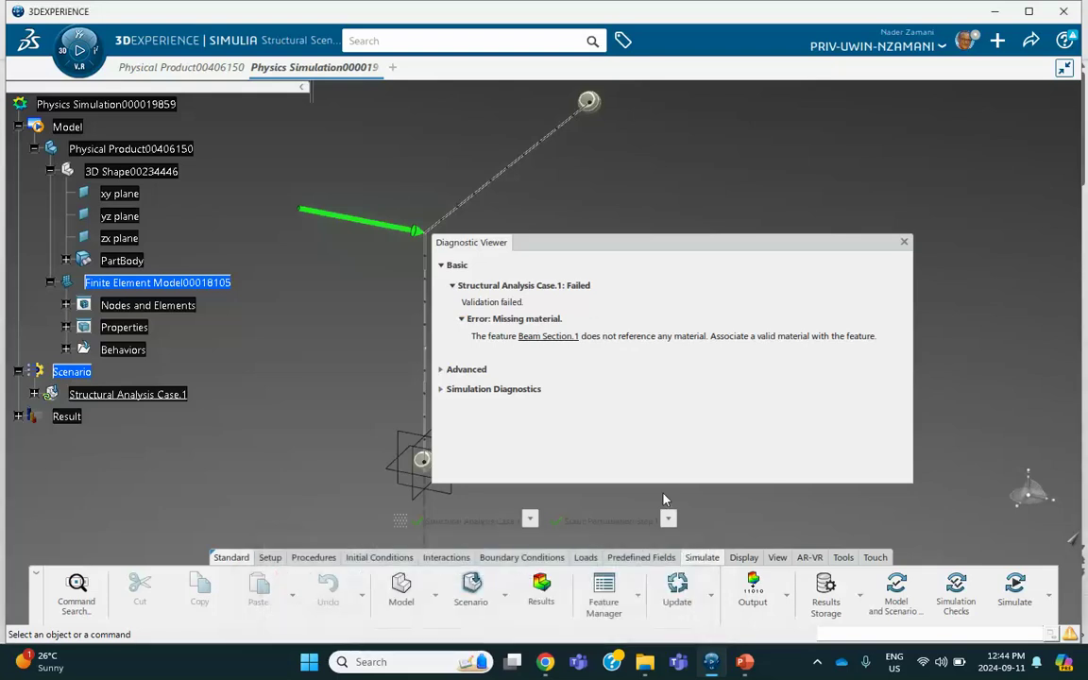
click(904, 244)
Step: Switch to the physical product's window and activate its root product for assembly-level material assignment
scroll(157, 269, up, 5)
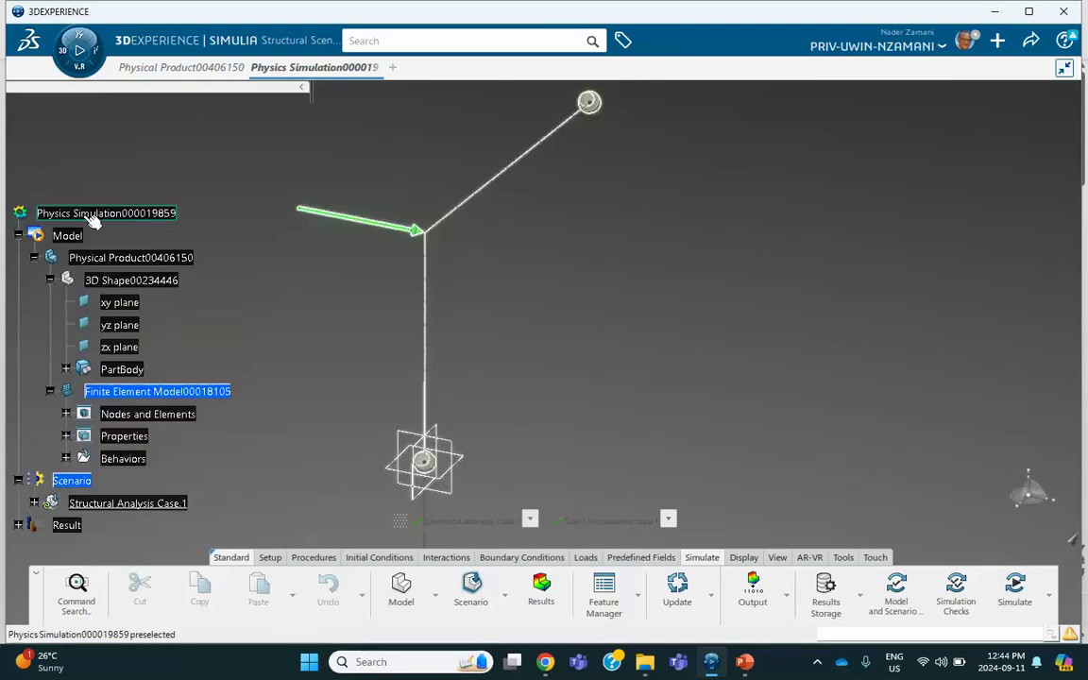
click(174, 68)
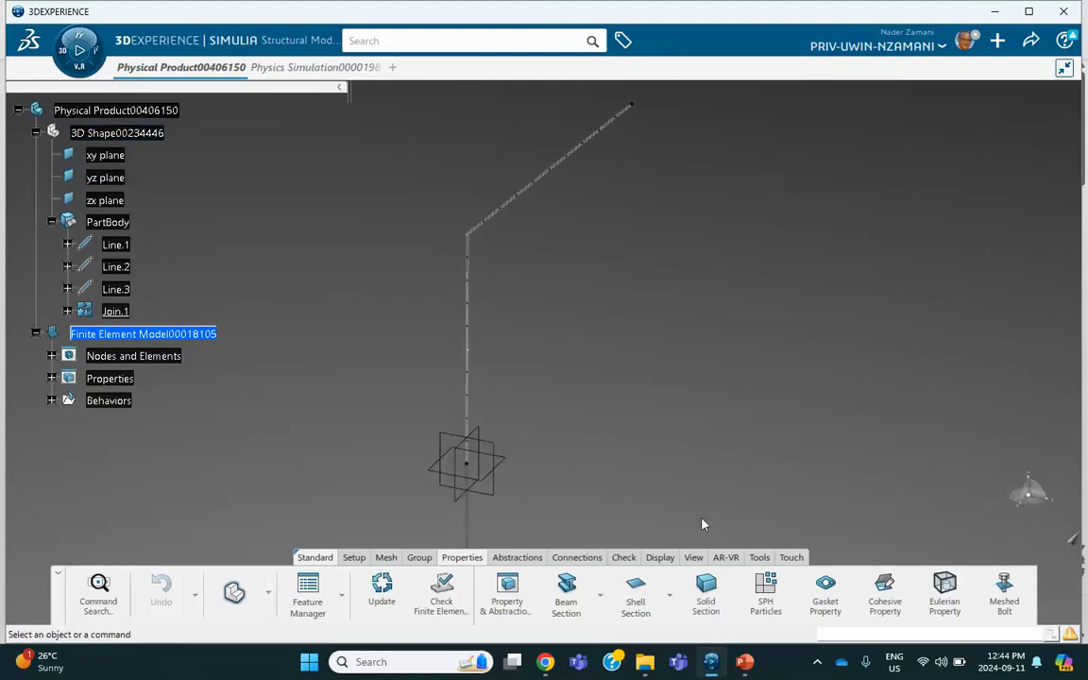
click(760, 559)
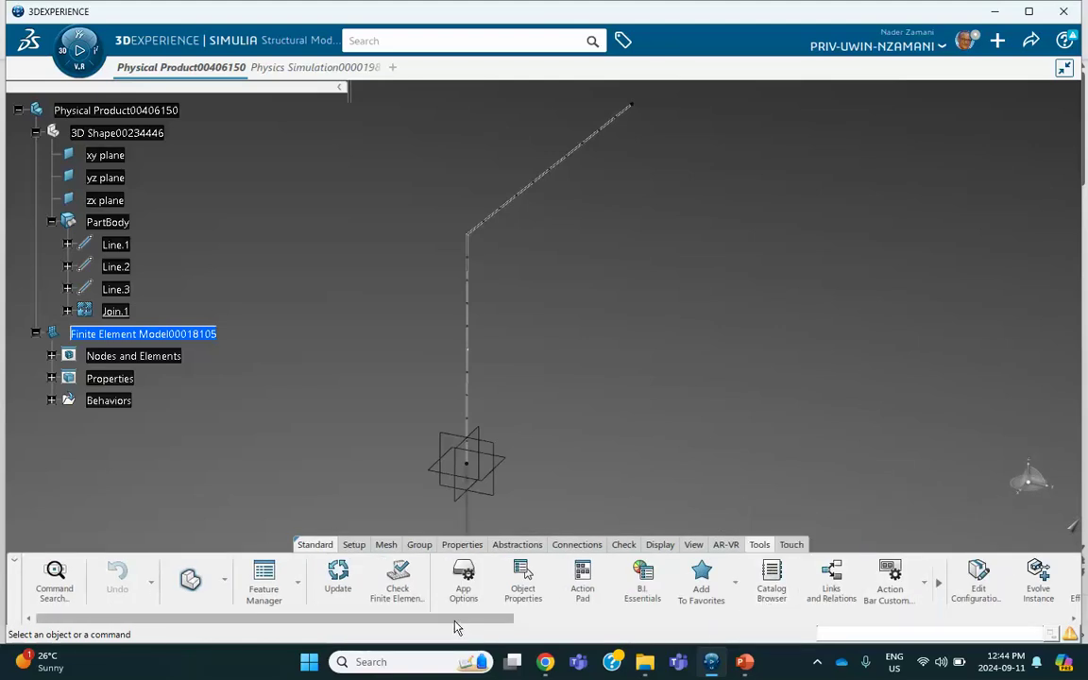
double_click(116, 110)
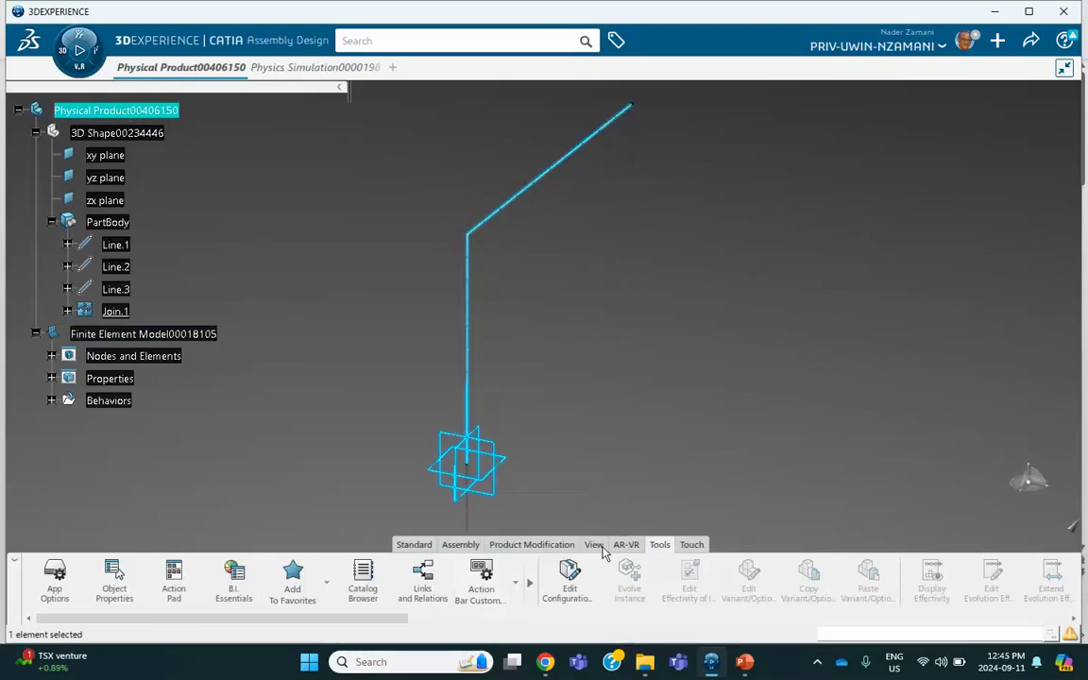
drag(376, 622, 1044, 635)
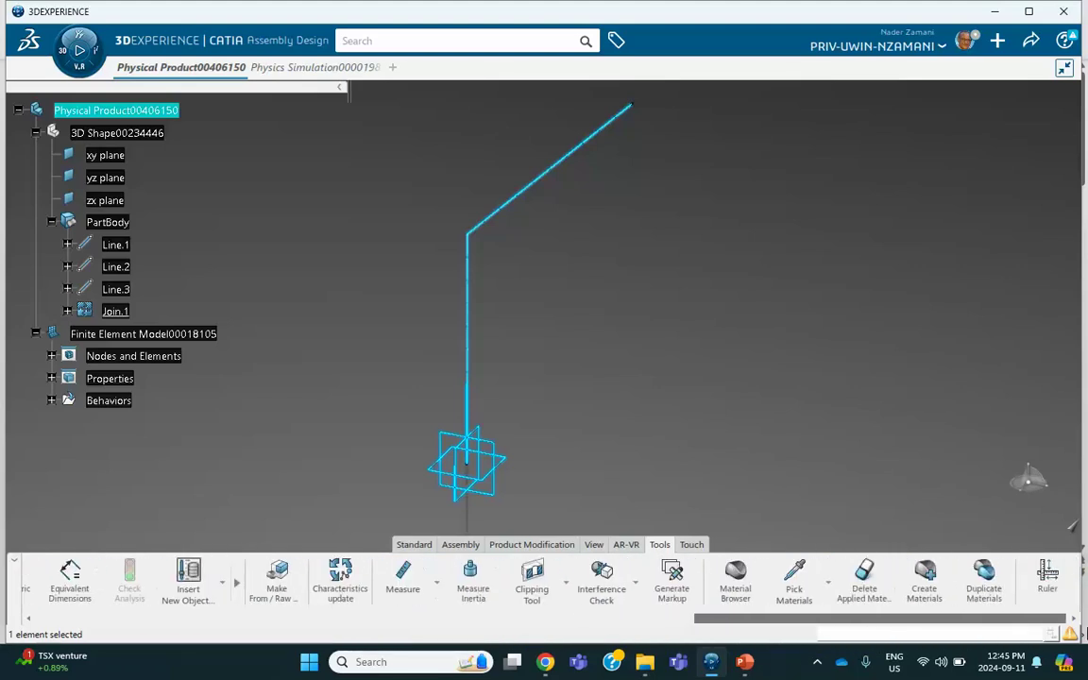
Step: Apply the core material "steel join issue" from the Material Browser to the root physical product and update its characteristics
click(949, 586)
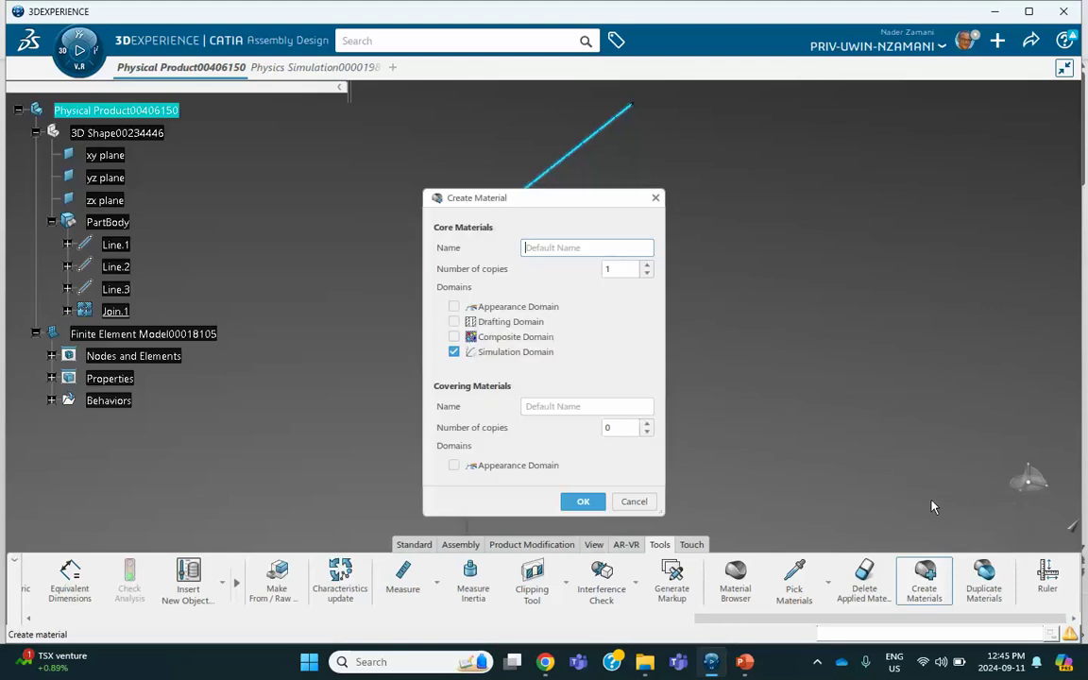
click(634, 501)
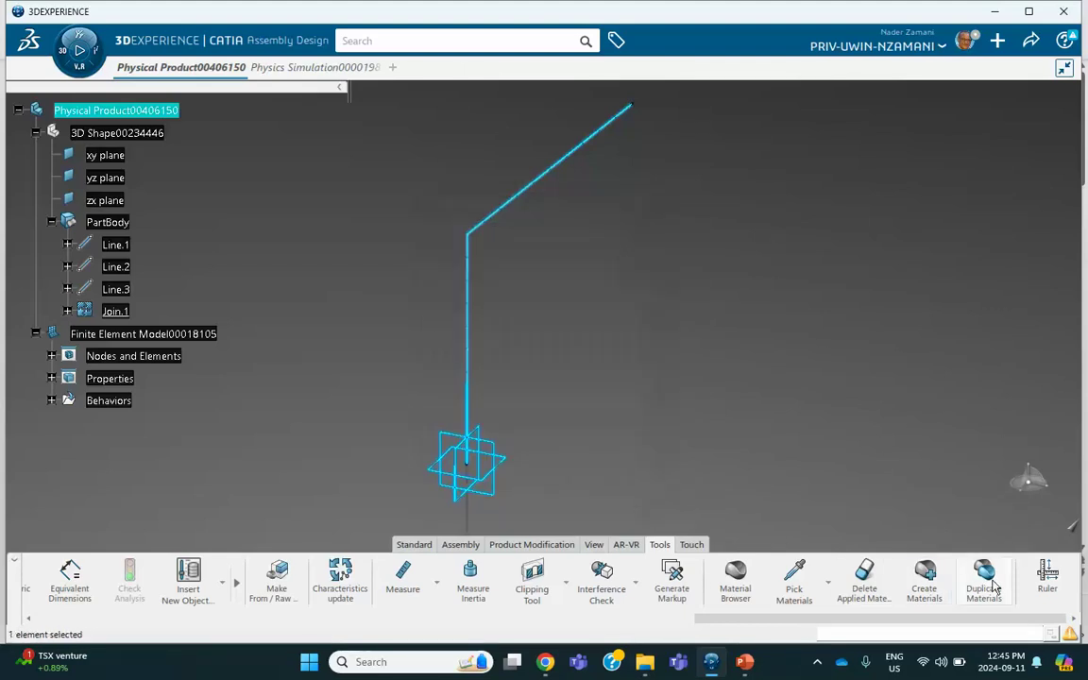
click(735, 578)
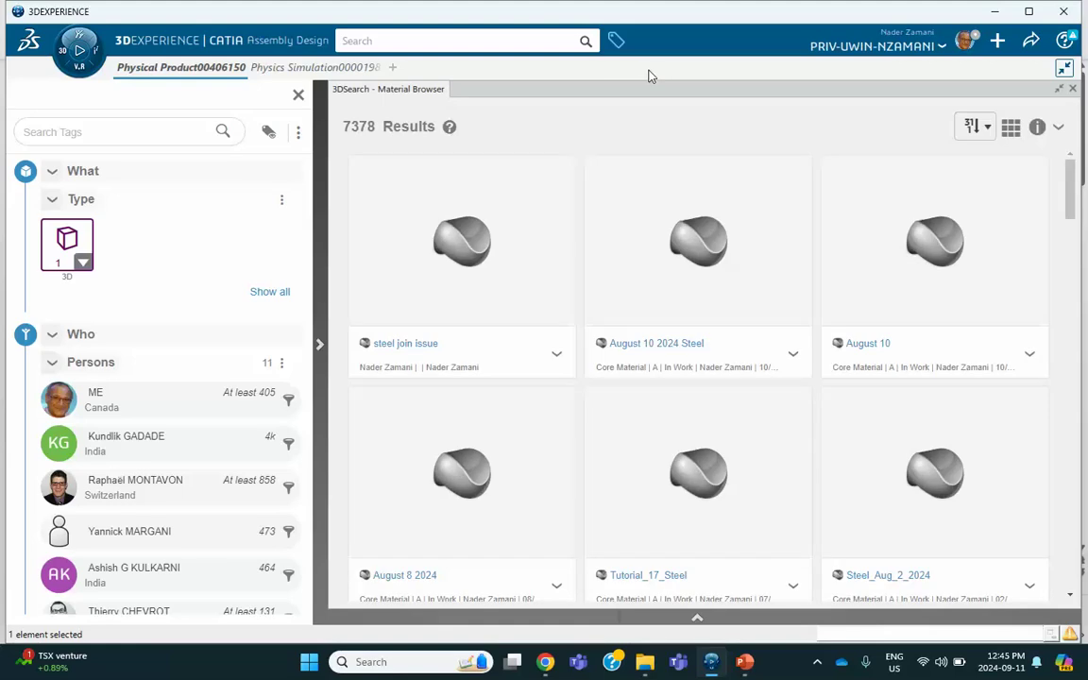
click(557, 355)
click(601, 422)
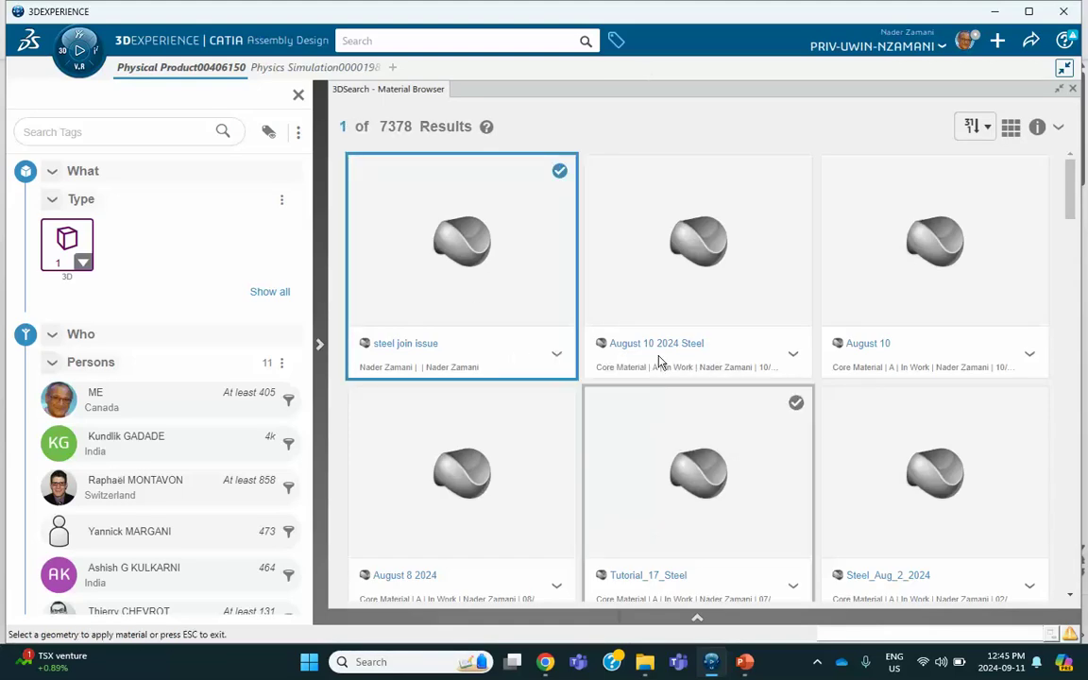
click(1060, 90)
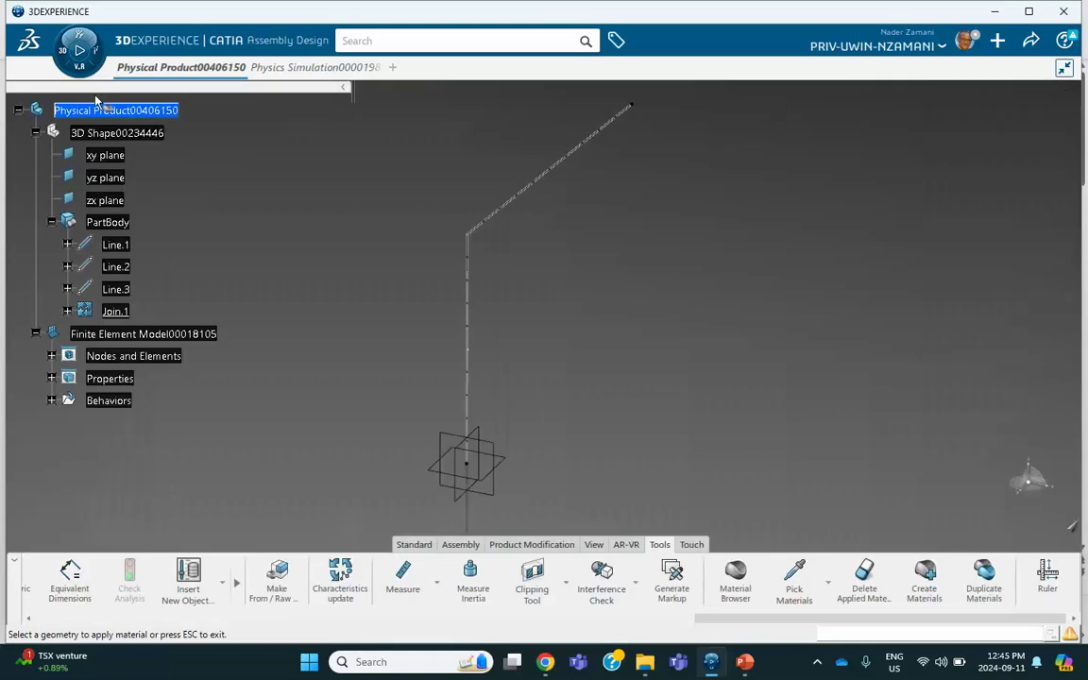
click(104, 110)
click(447, 139)
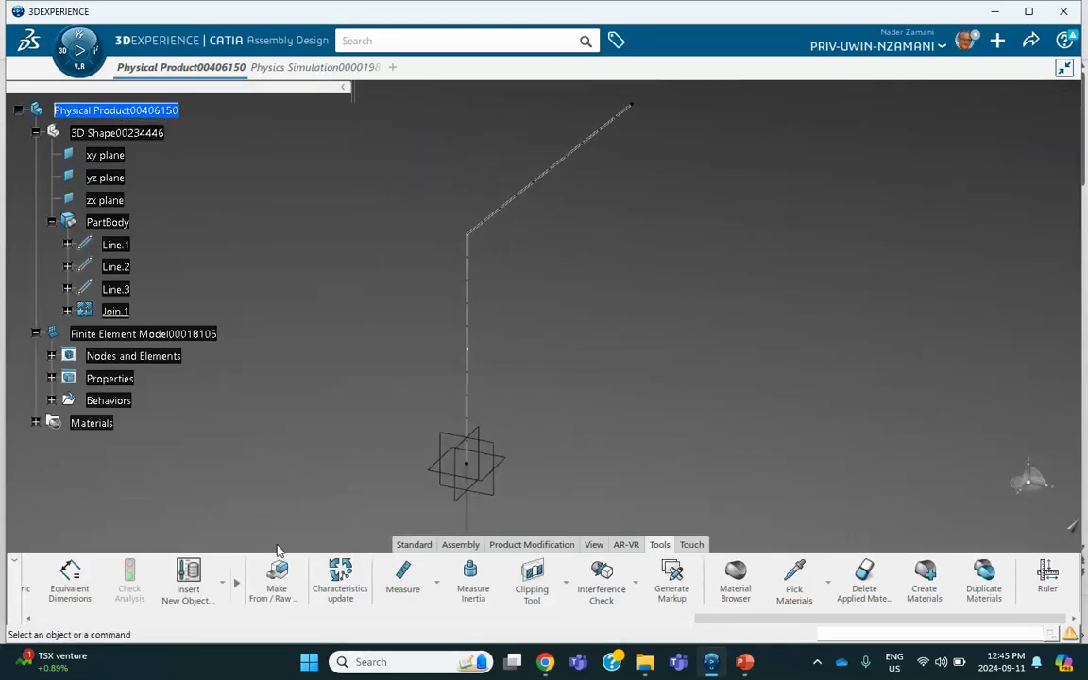
click(341, 577)
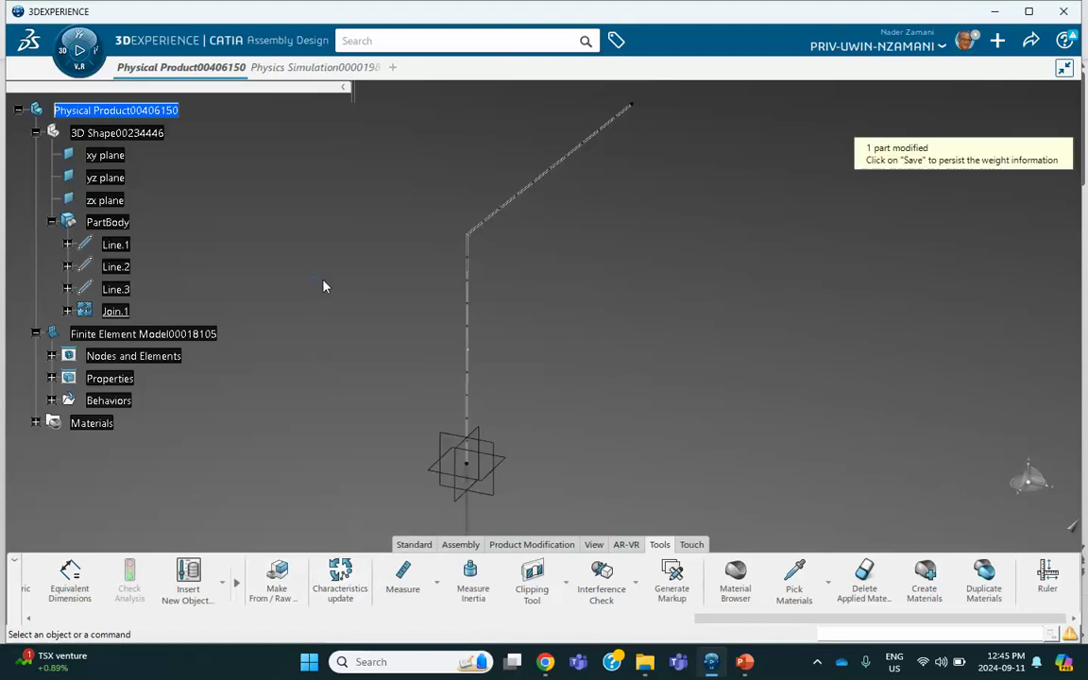
Step: Return to the physics simulation, run the Model and Scenario Checks, and dismiss the status report
click(264, 67)
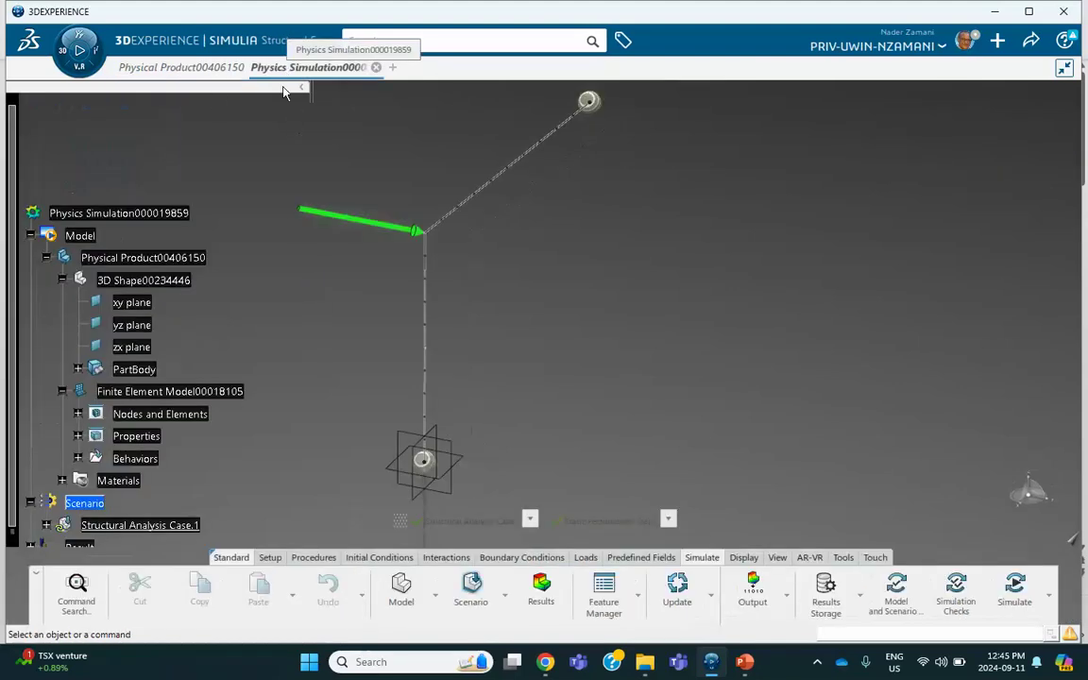
scroll(197, 224, down, 4)
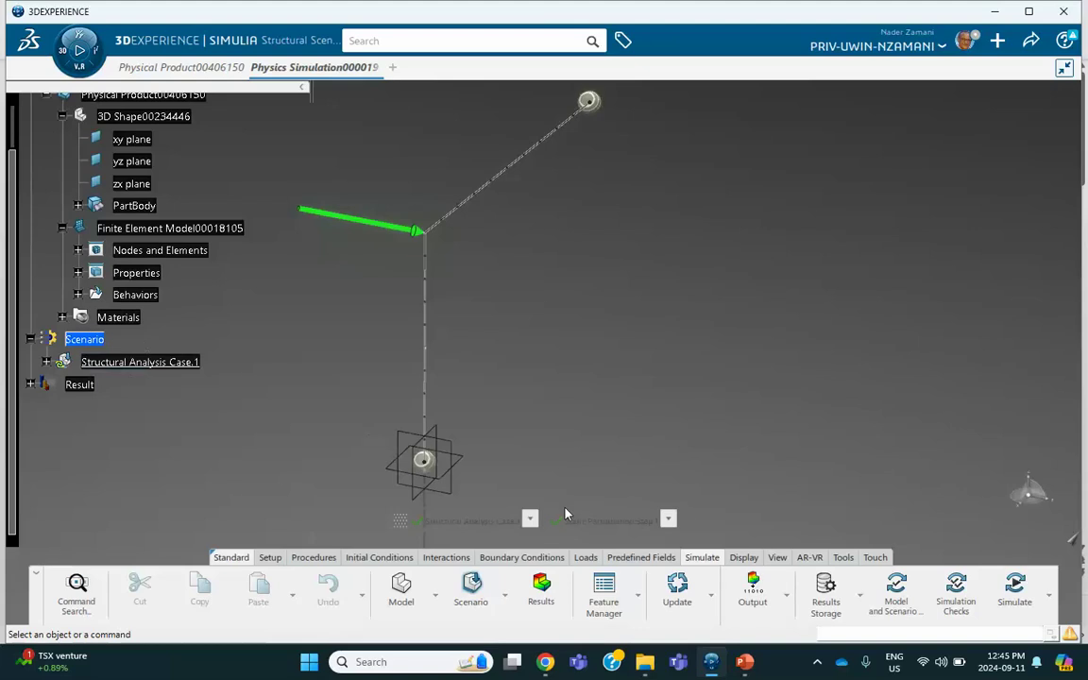
click(899, 592)
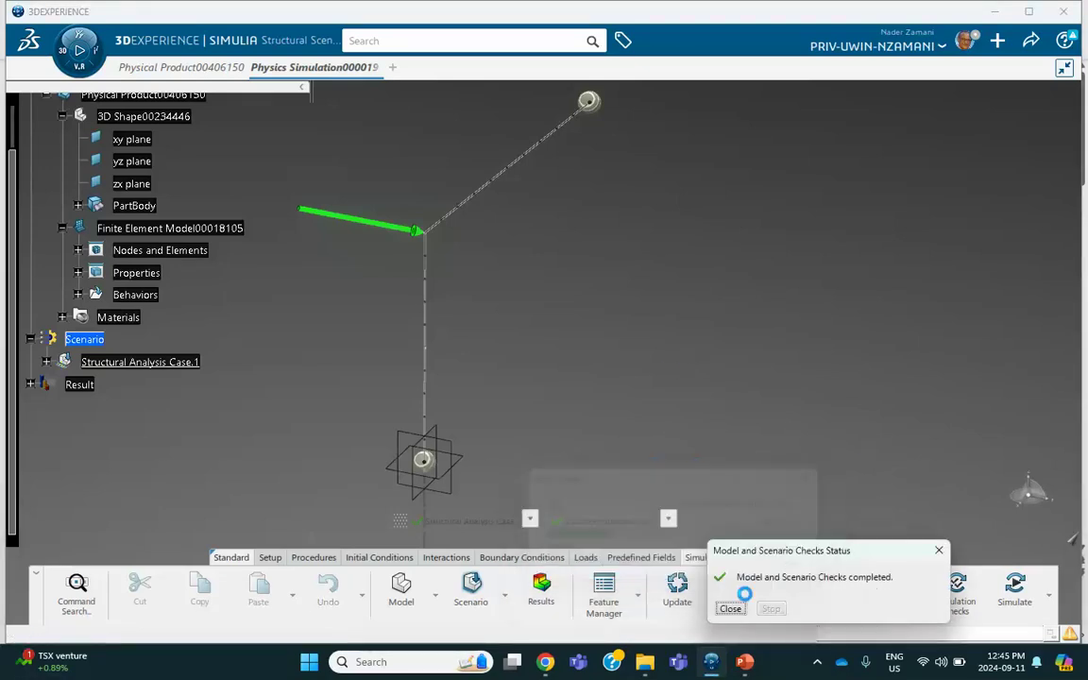
click(730, 608)
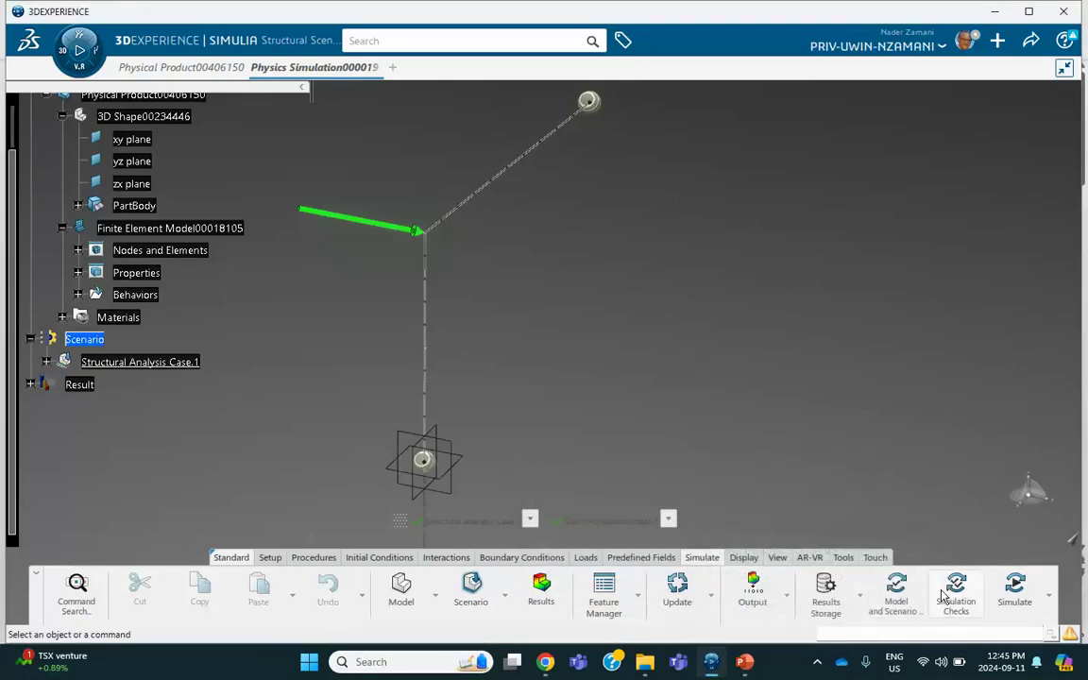
Step: Simulate the structural analysis case, dismiss the status window, and probe the Von Mises stress near the bend
click(1014, 591)
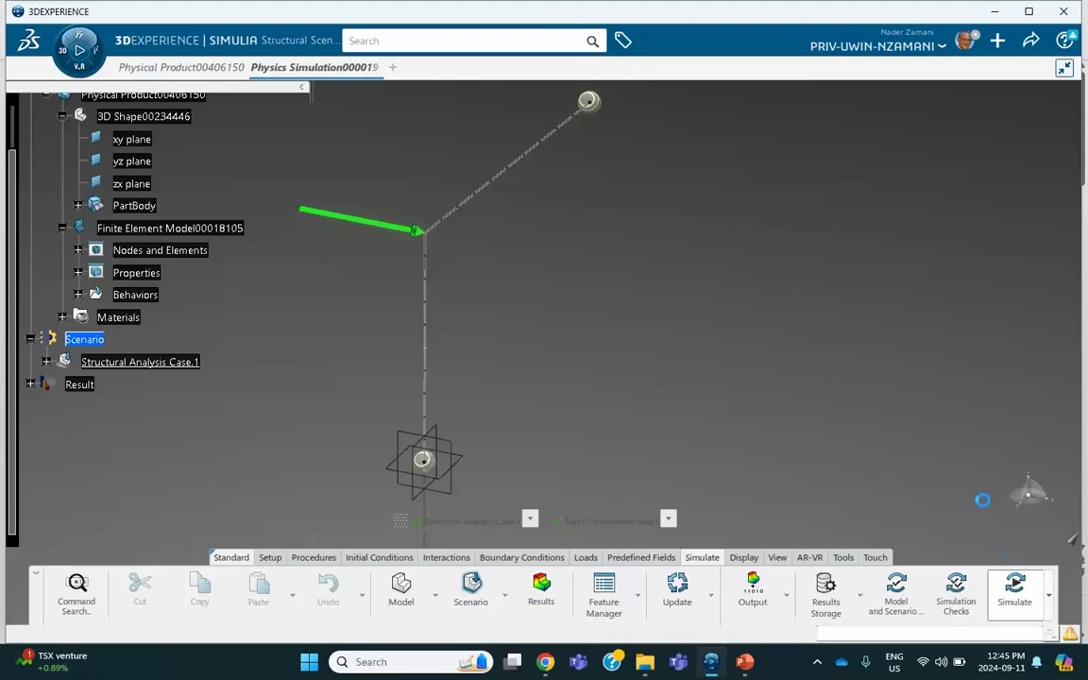
click(997, 510)
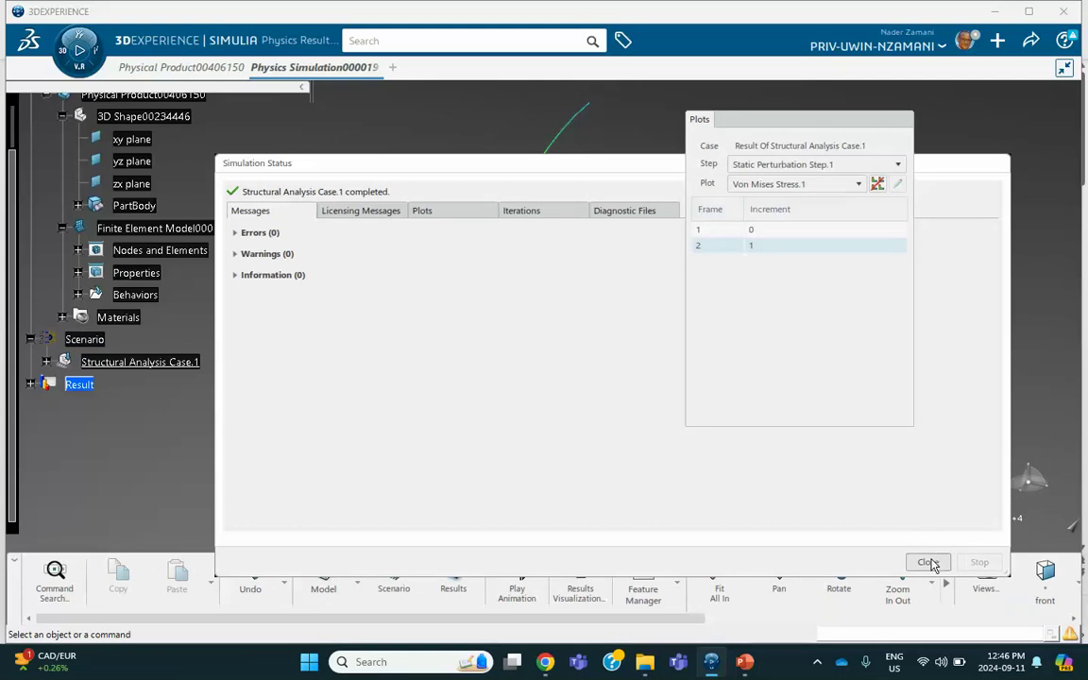
click(929, 562)
mouse_move(475, 263)
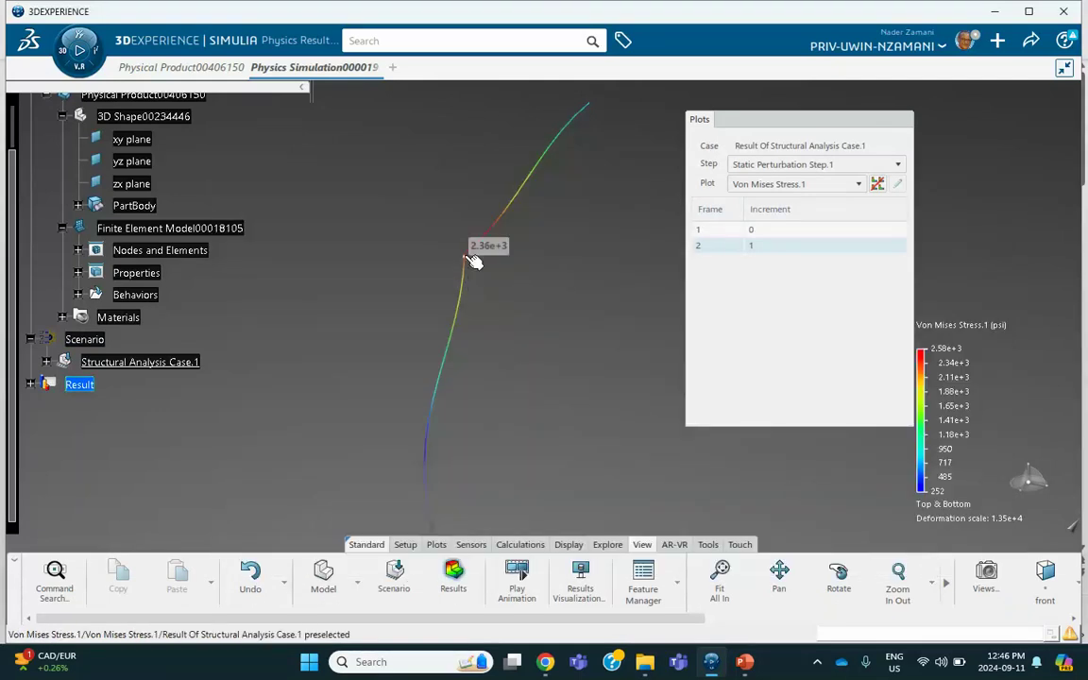
Step: Replace the support of the 1000 lbf Force Y load with the vertex midway up the vertical member
scroll(161, 364, up, 5)
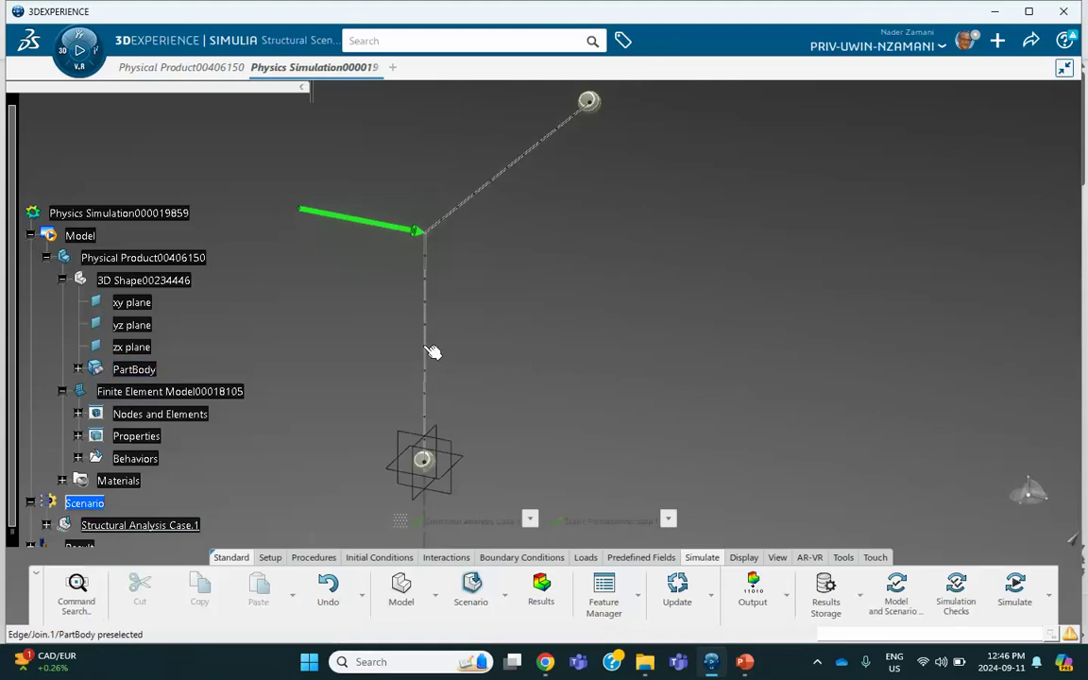
scroll(142, 329, down, 3)
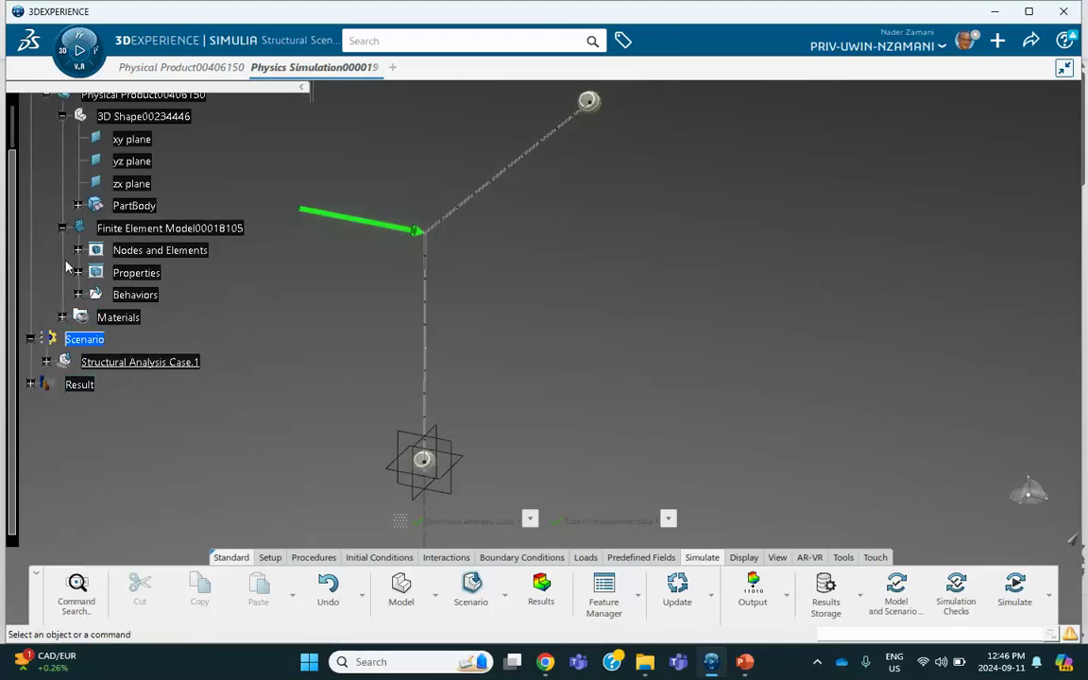
click(45, 362)
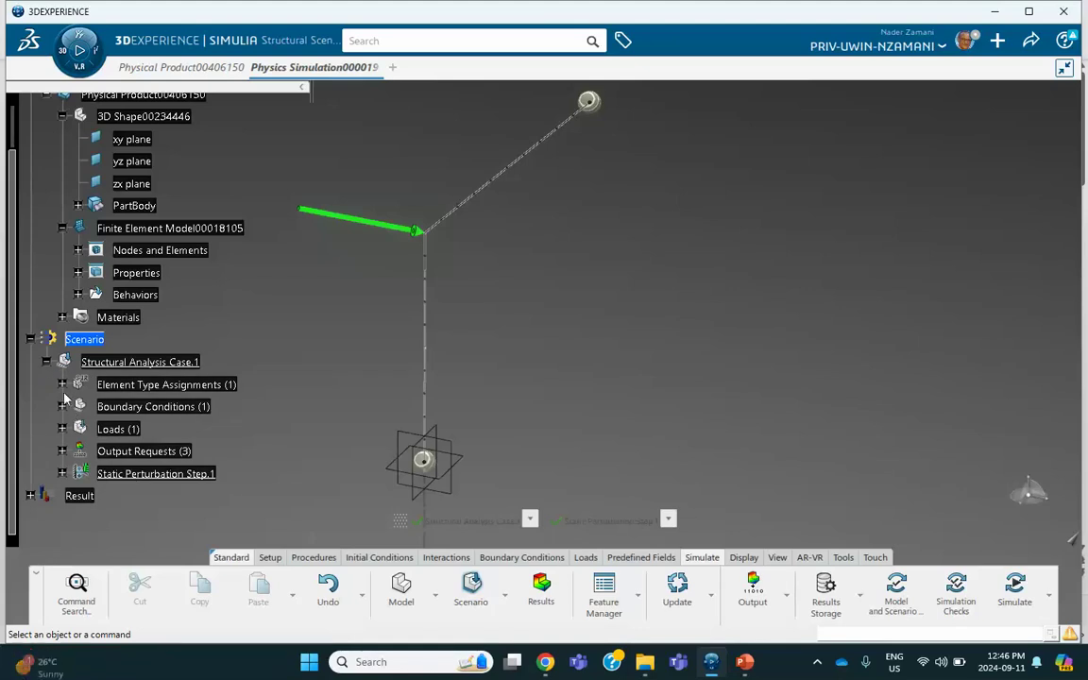
click(62, 429)
double_click(135, 453)
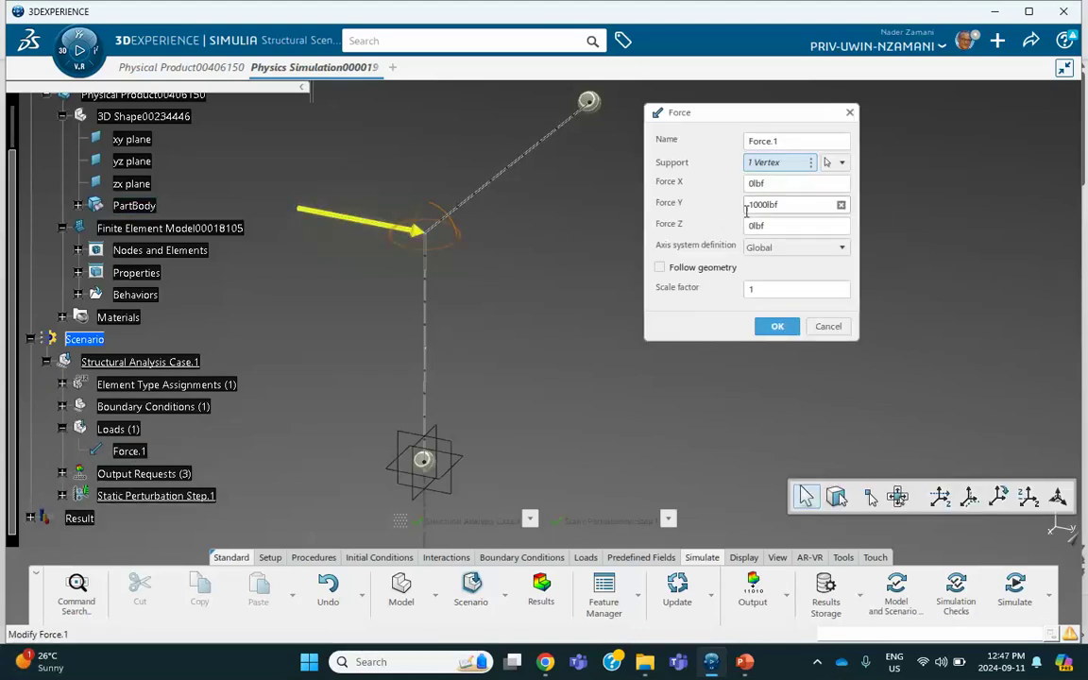
right_click(781, 163)
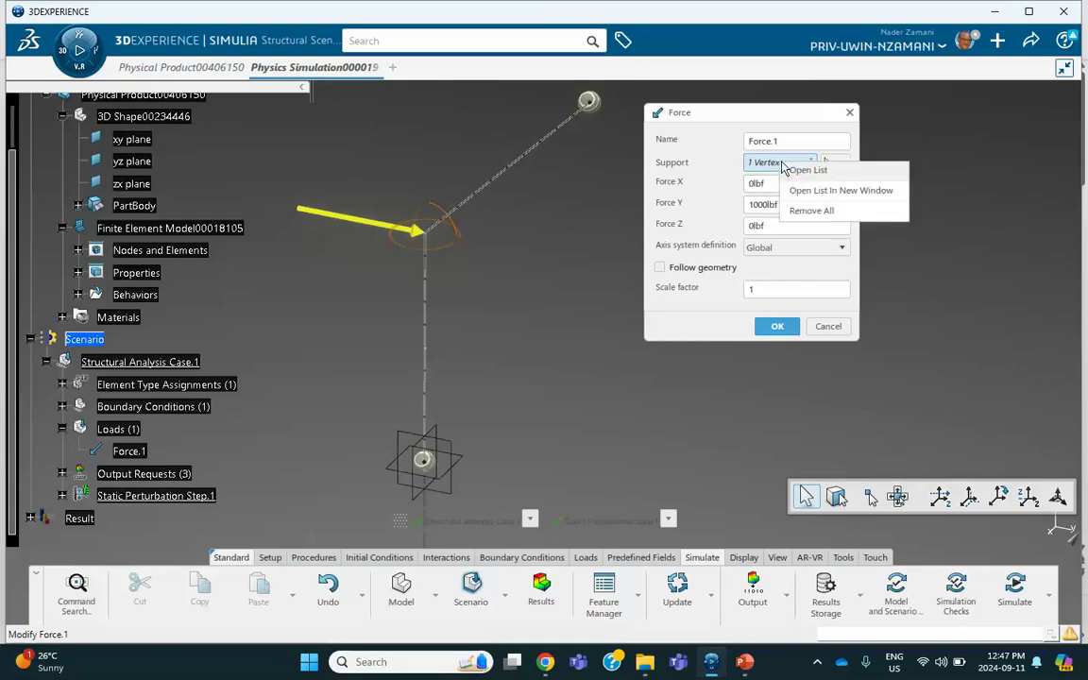
click(818, 212)
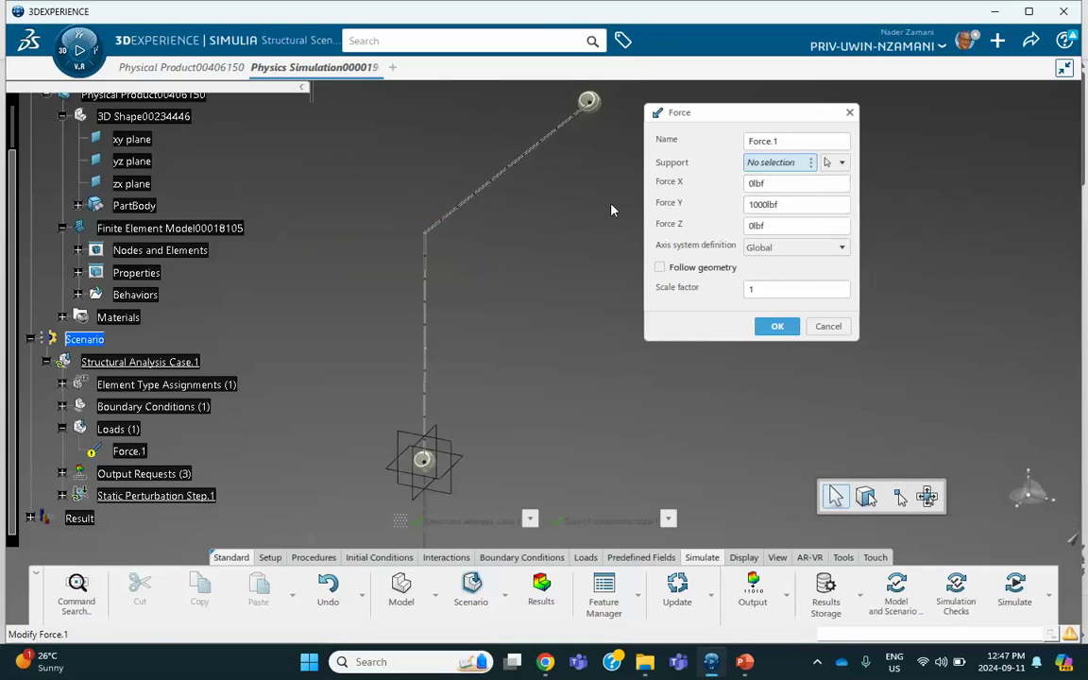
click(425, 347)
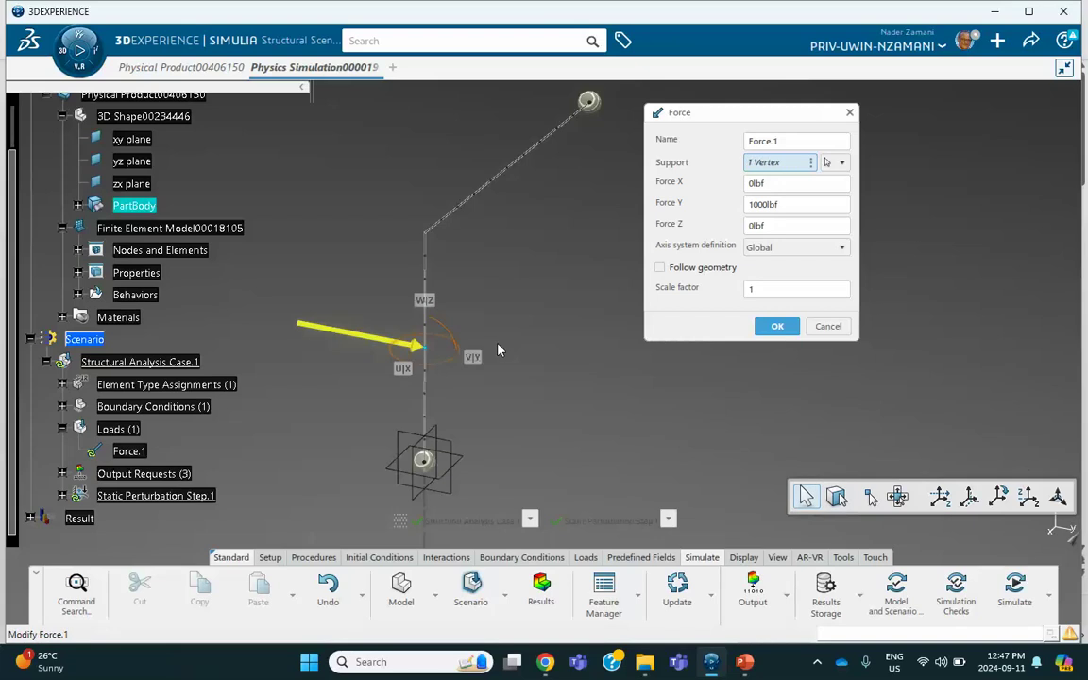
click(776, 326)
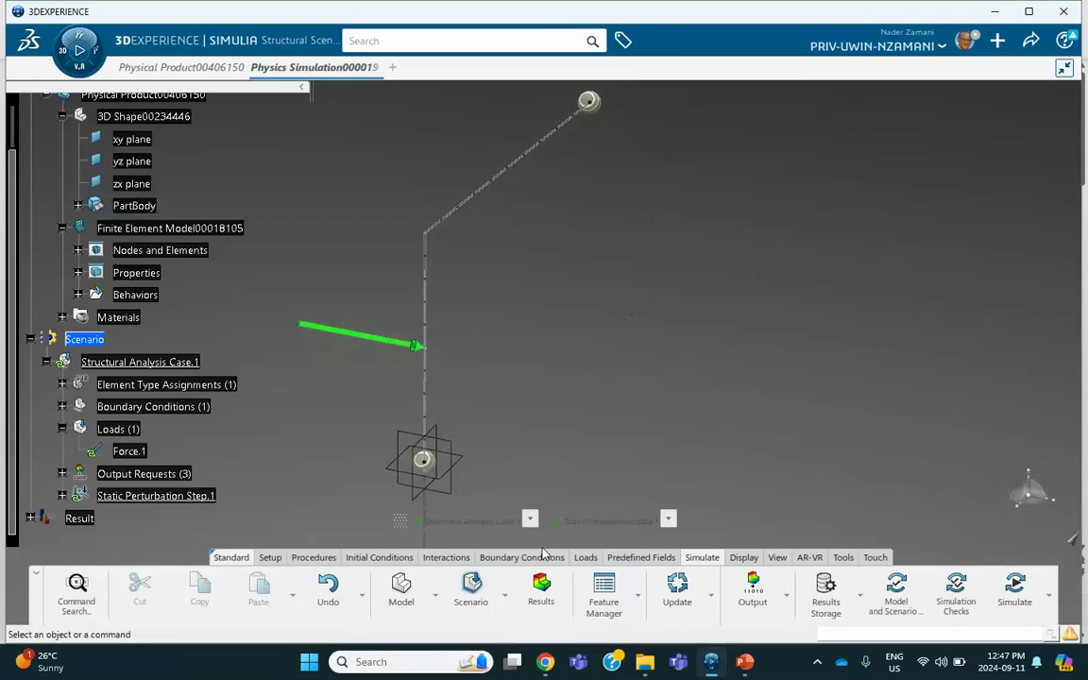
Step: Try to update the scenario and simulate it as Local interactive with 4 cores, overwriting previous results, and dismiss the reports
click(677, 588)
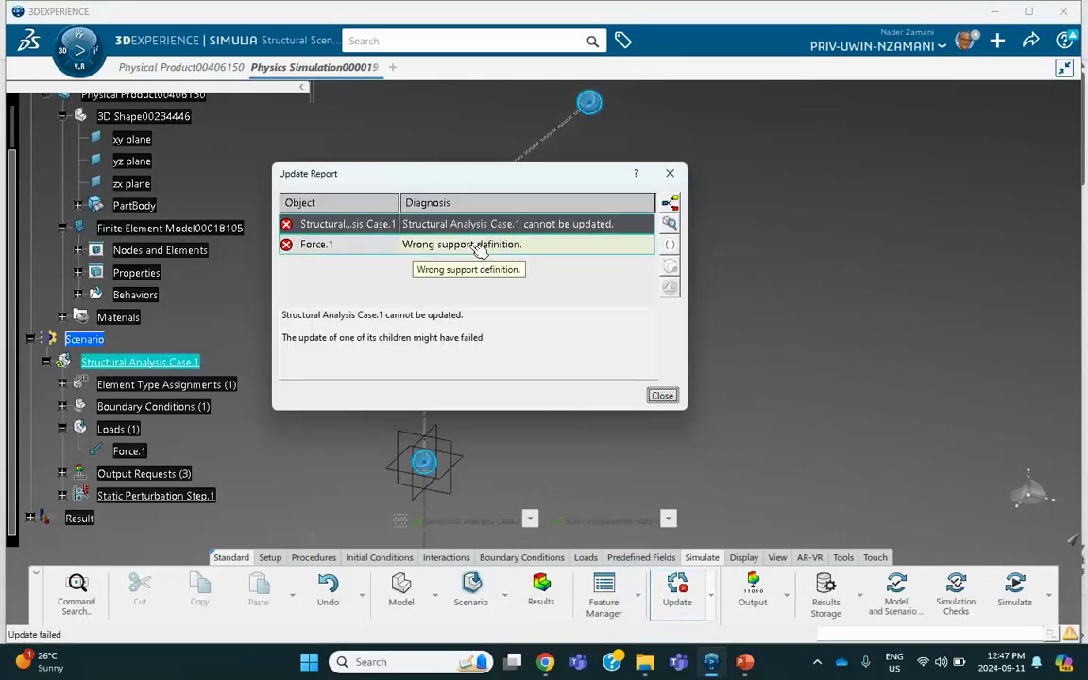
click(662, 397)
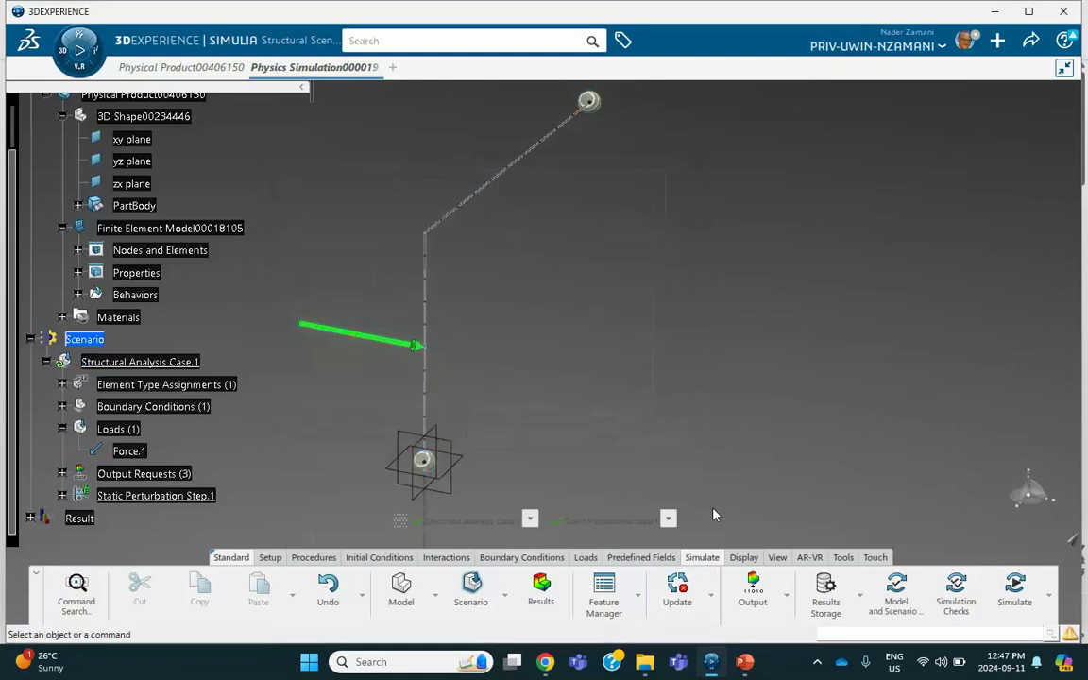
click(1015, 591)
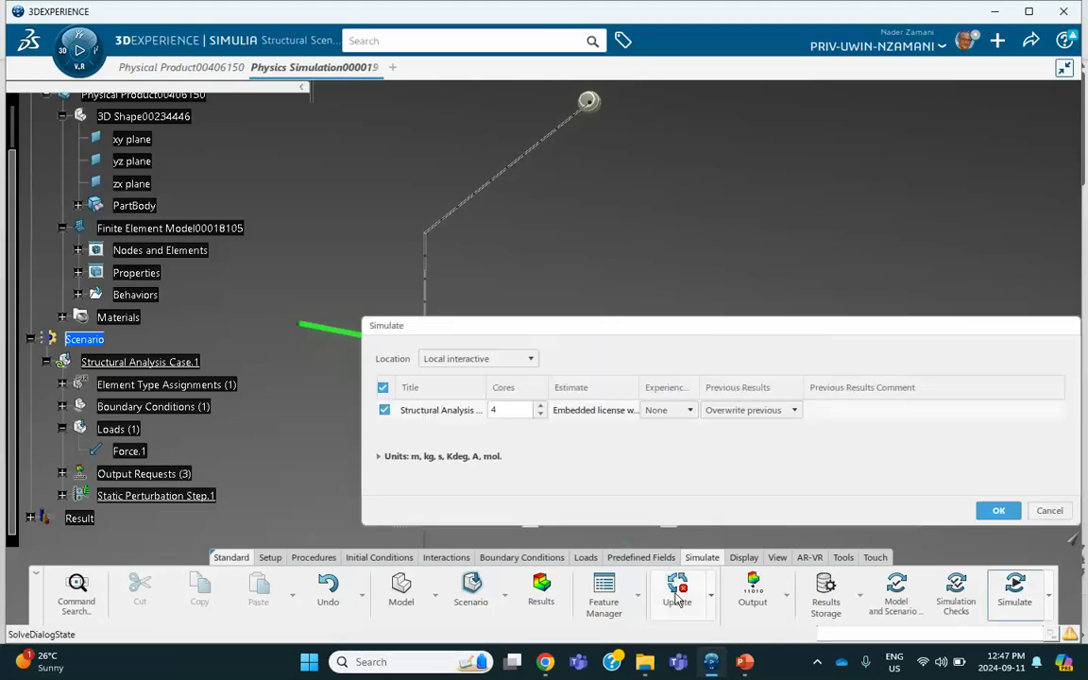
click(1000, 511)
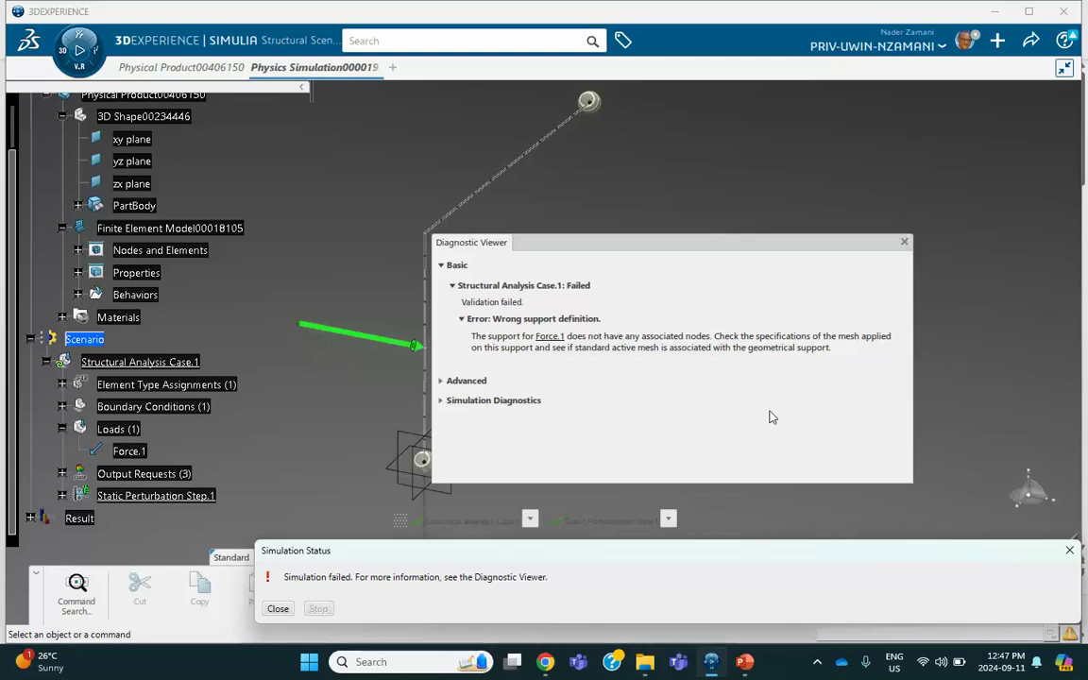
click(280, 608)
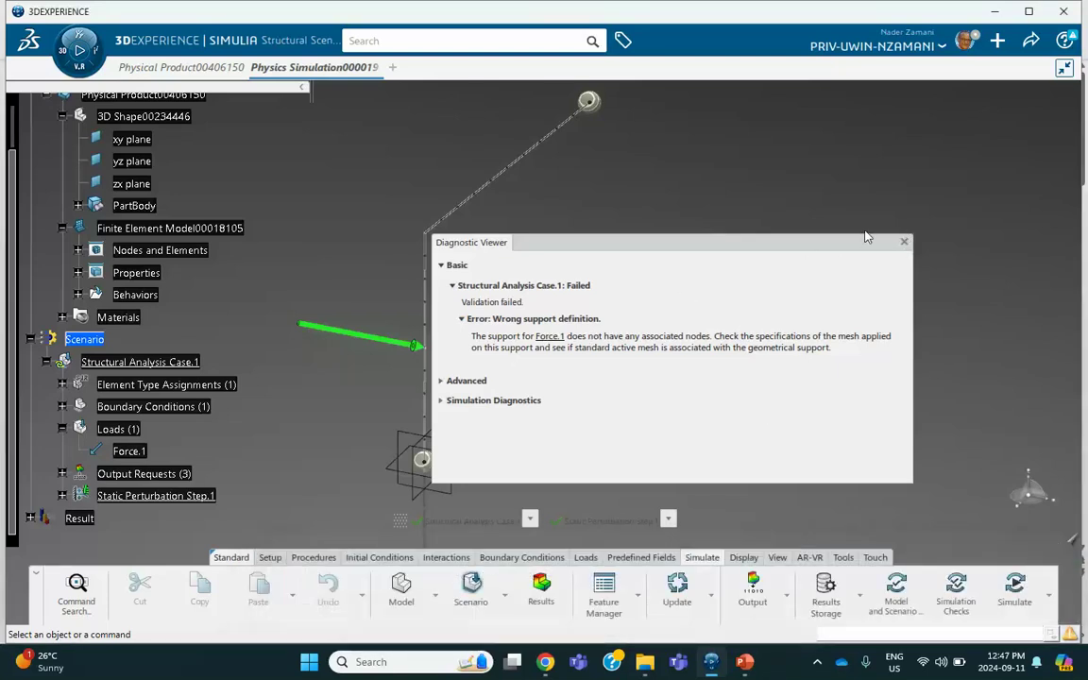
click(904, 242)
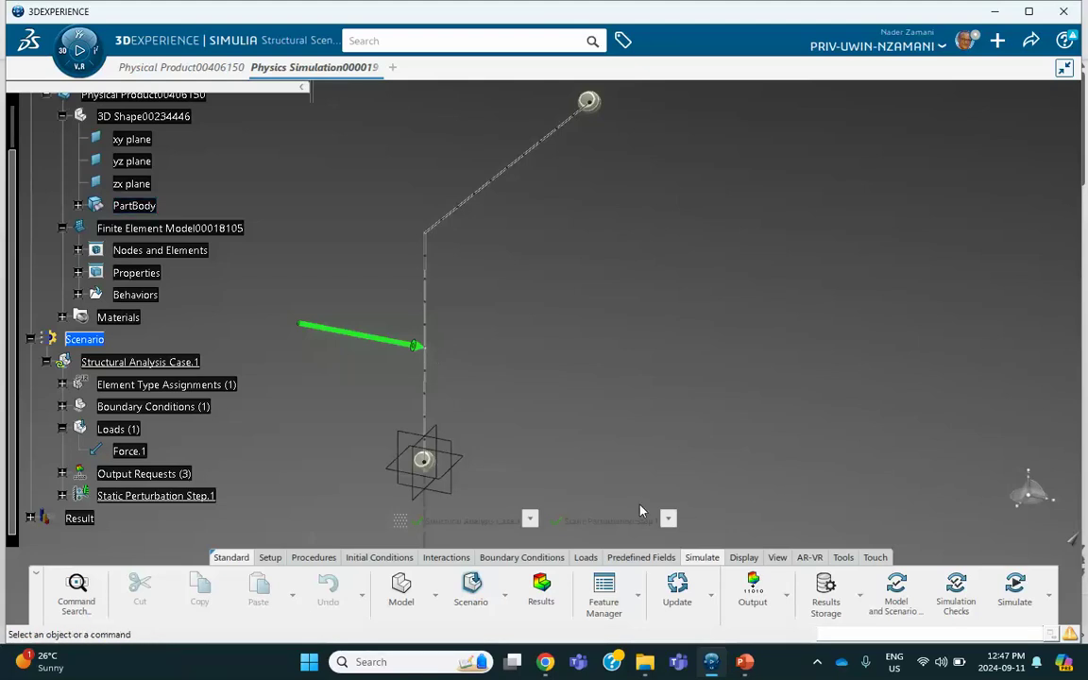
Step: Update the scenario again to review the update report, dismiss it, and switch to the PowerPoint presentation
click(677, 589)
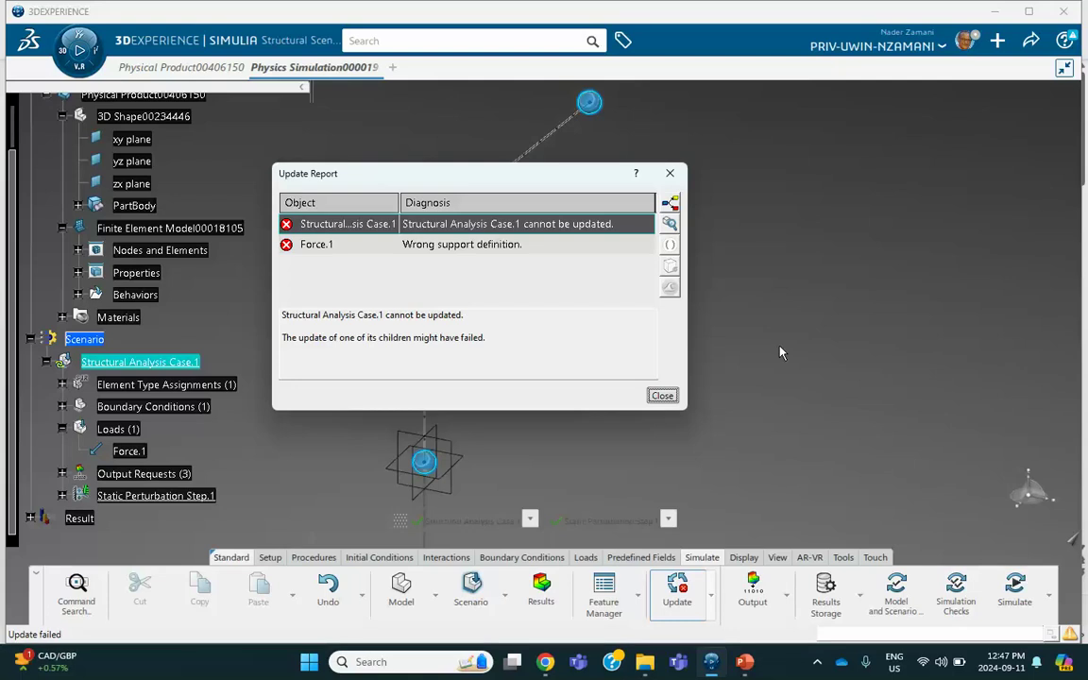
click(660, 395)
click(745, 662)
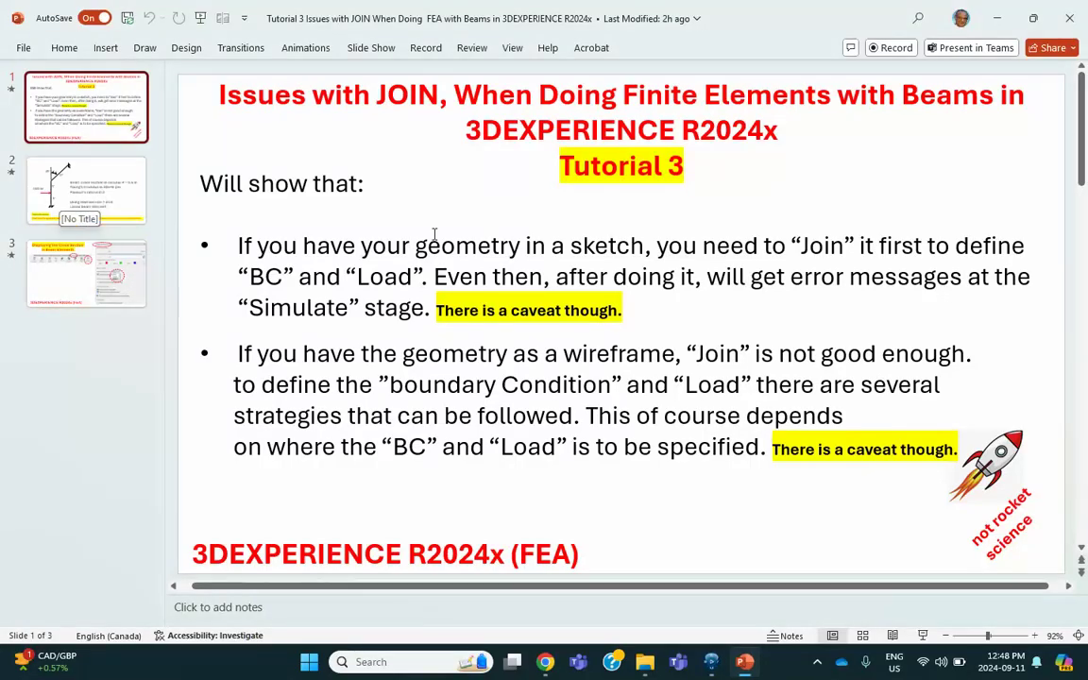
click(635, 310)
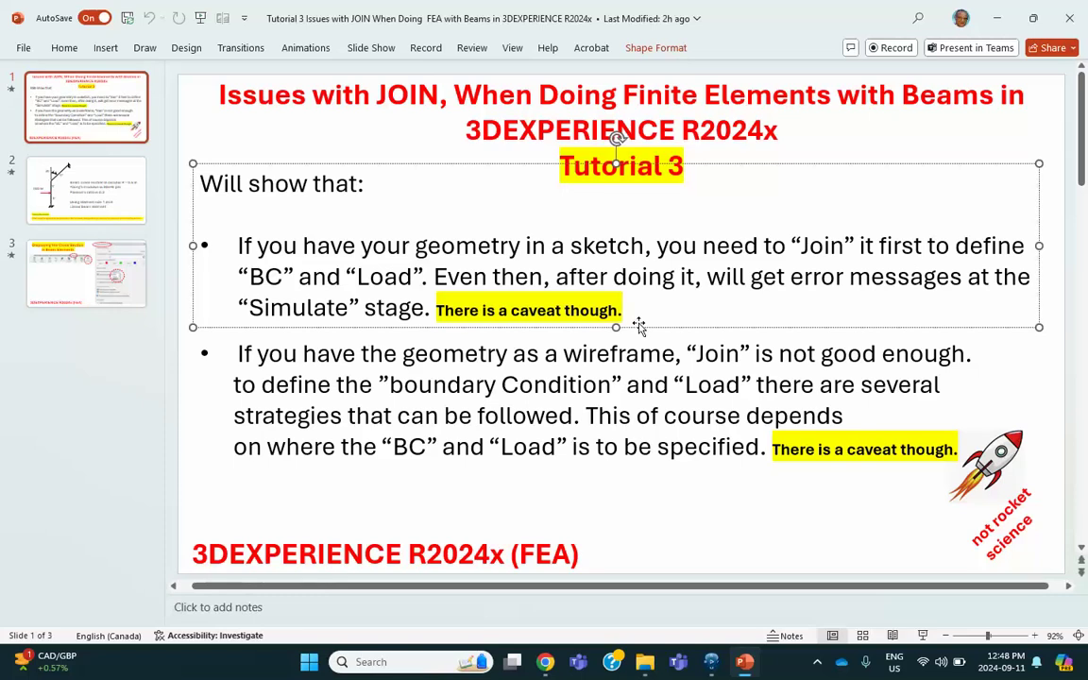
text(Th)
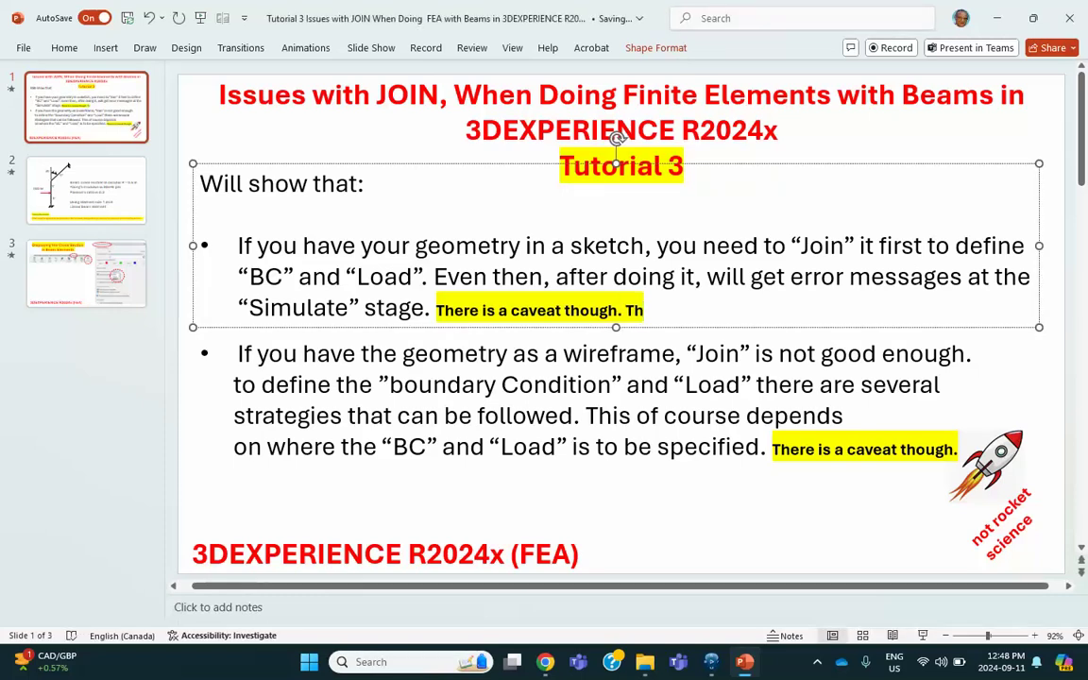
text(is)
key(BackSpace)
key(BackSpace)
key(BackSpace)
key(BackSpace)
key(BackSpace)
key(BackSpace)
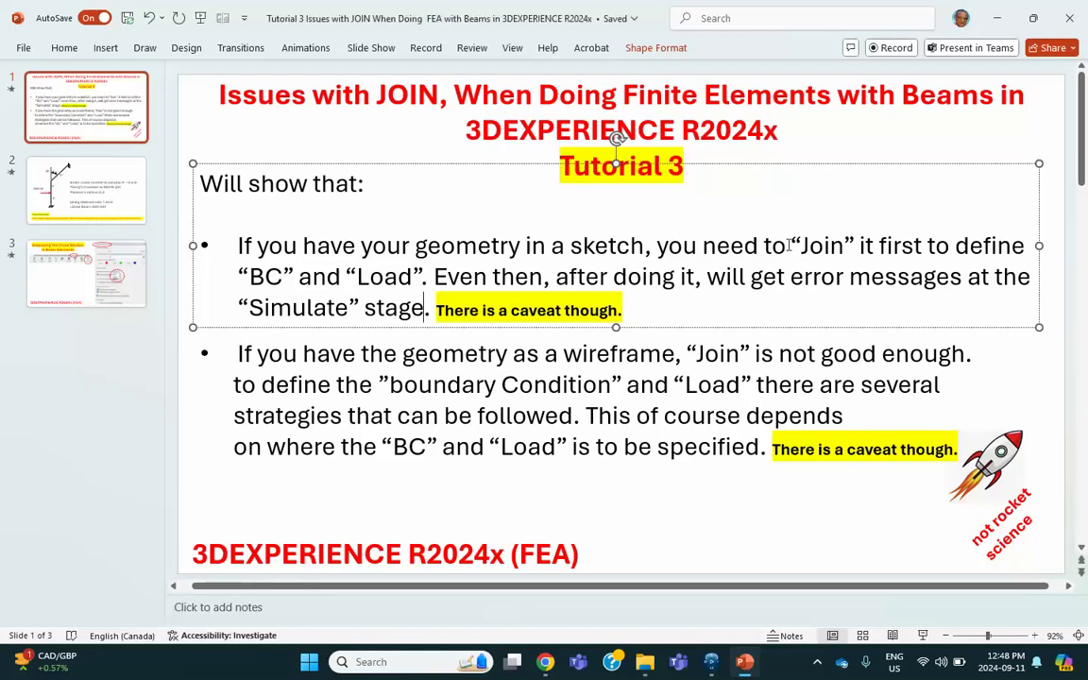
Step: Append "Sometimes even section property cannot" to the highlighted caveat at the end of the first bullet on slide 1
click(653, 312)
key(ctrl+s)
text(is a caveat though. Somet)
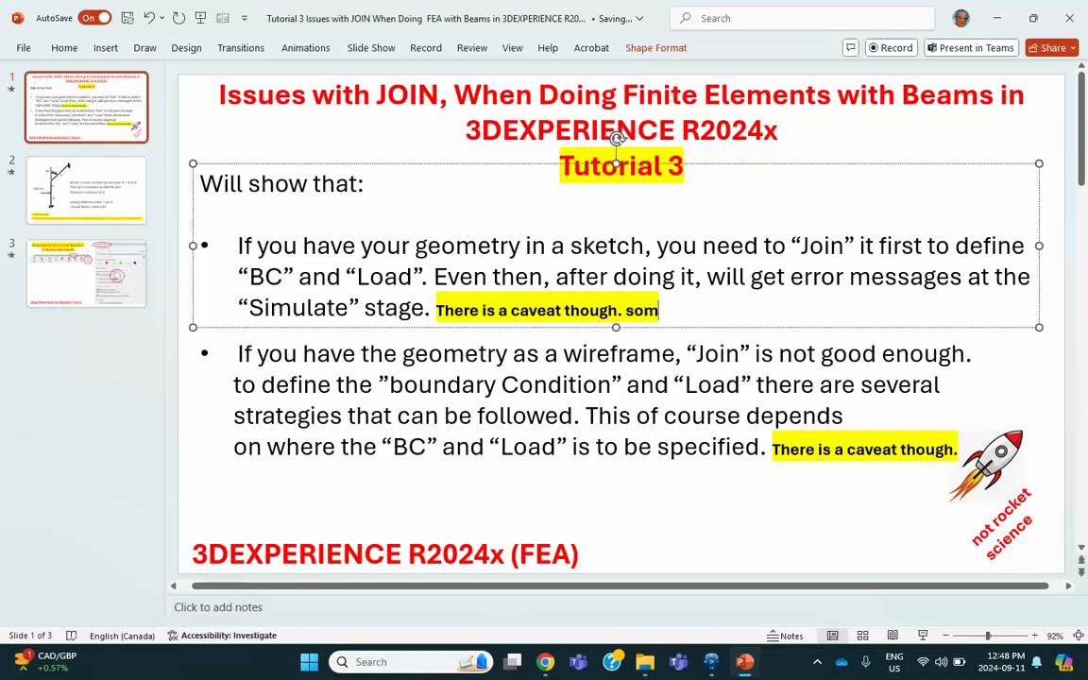
text(imes)
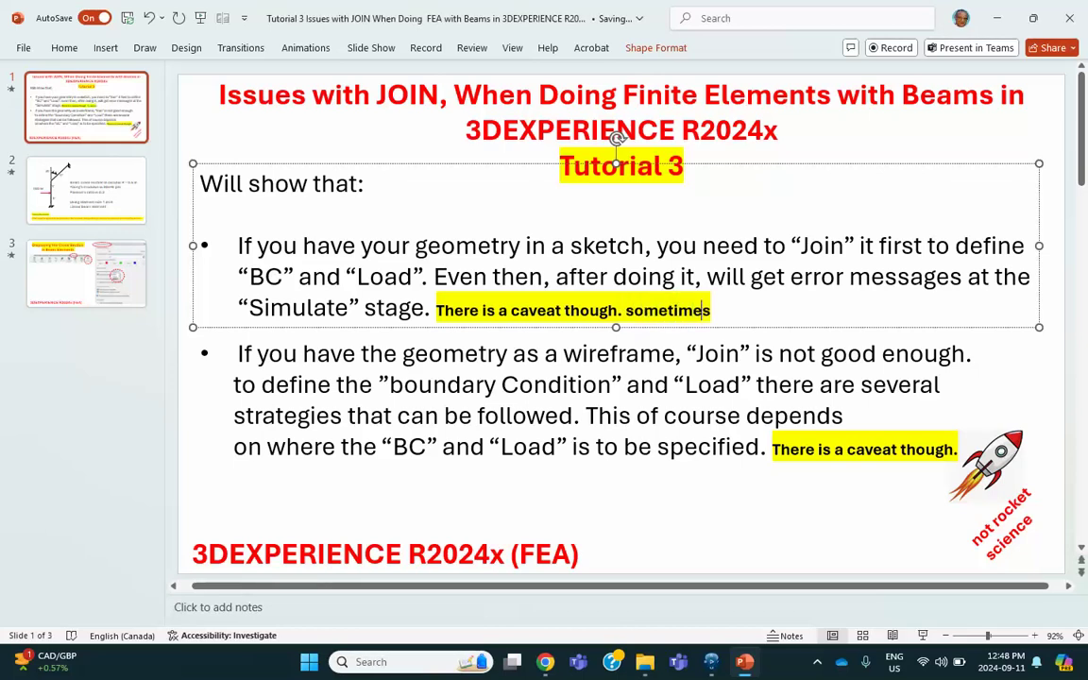
text( even)
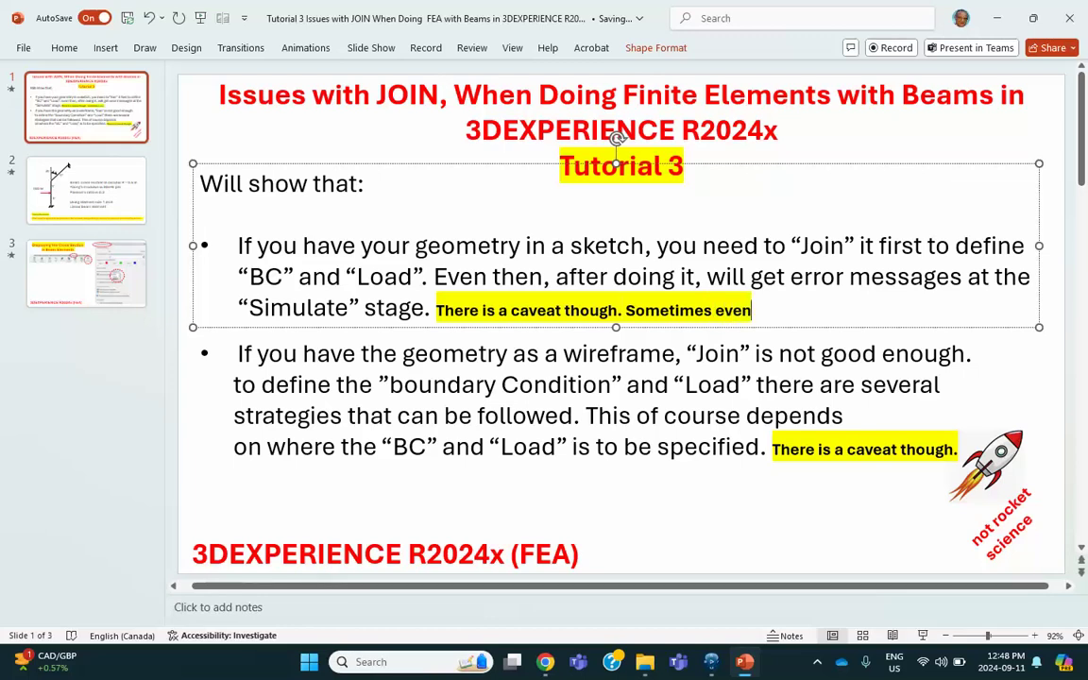
text( sec)
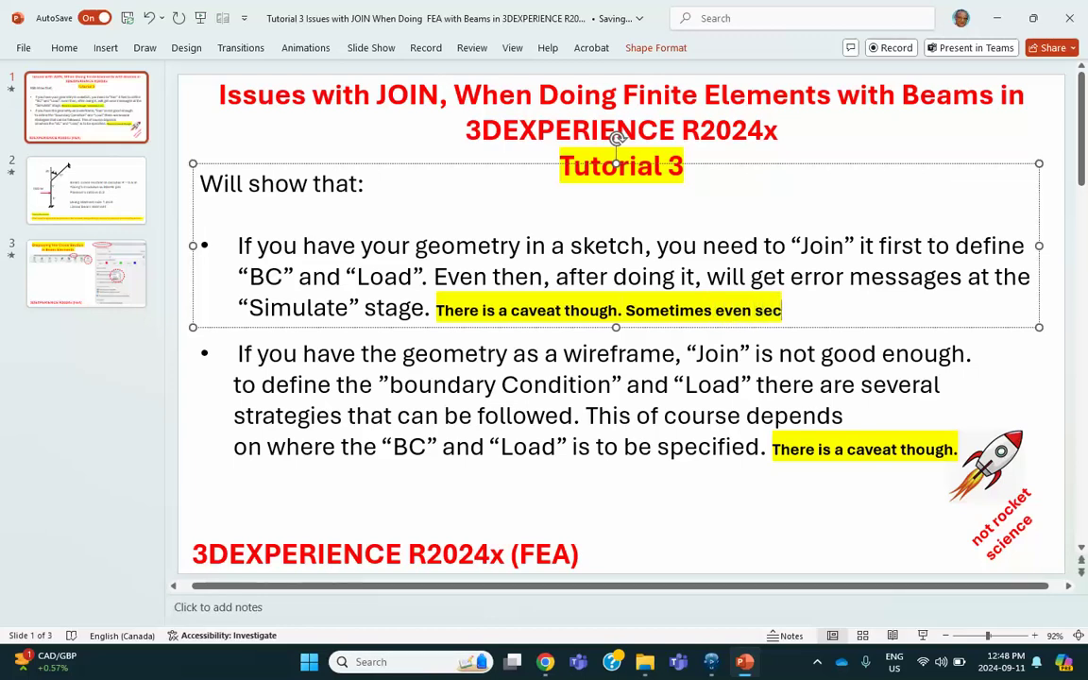
text(tion)
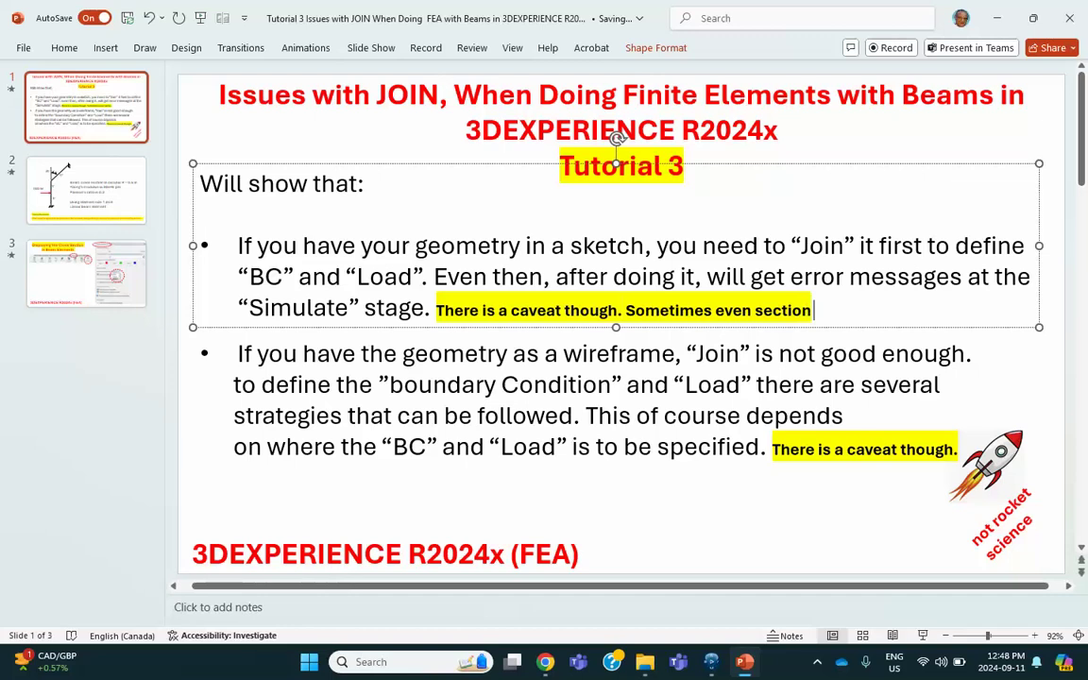
text( prope)
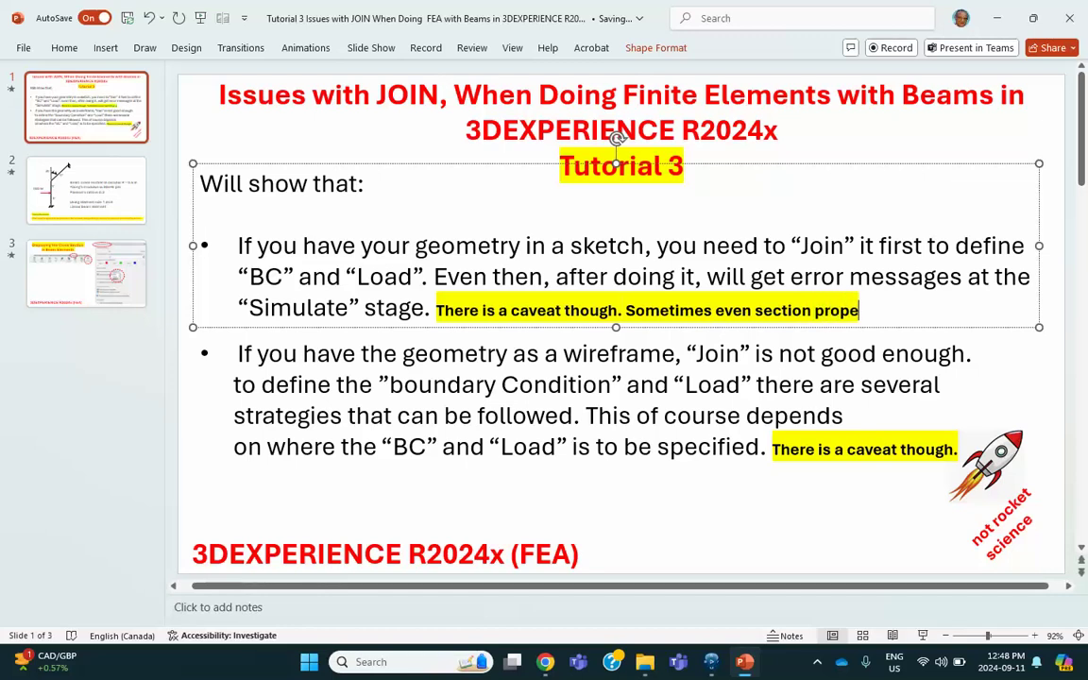
text(rty can)
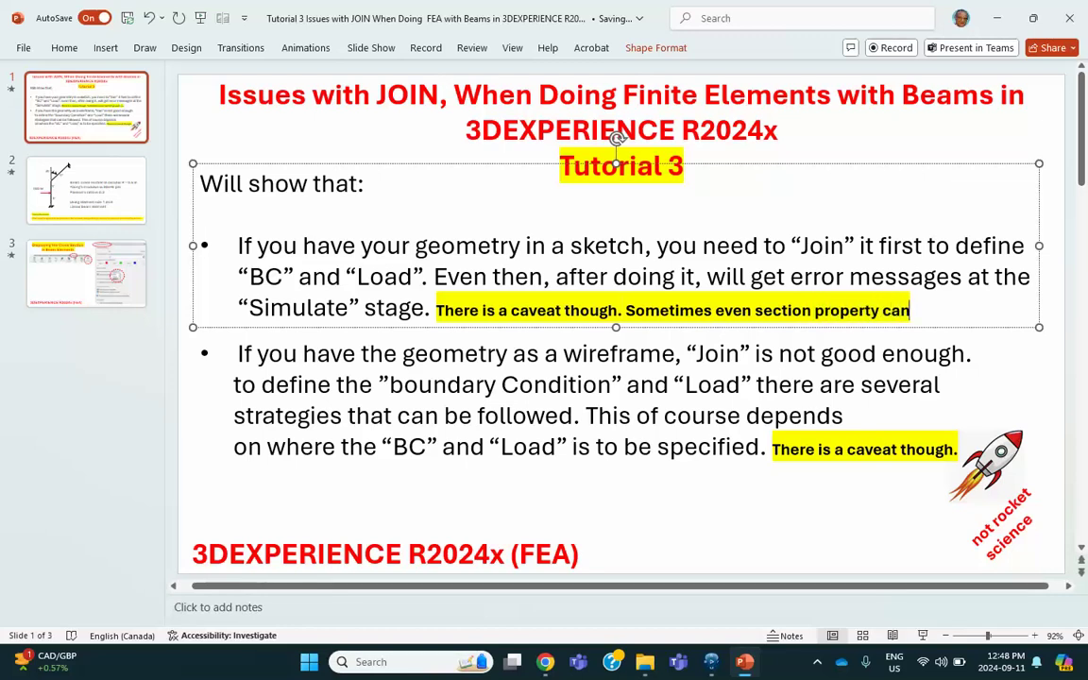
text(not)
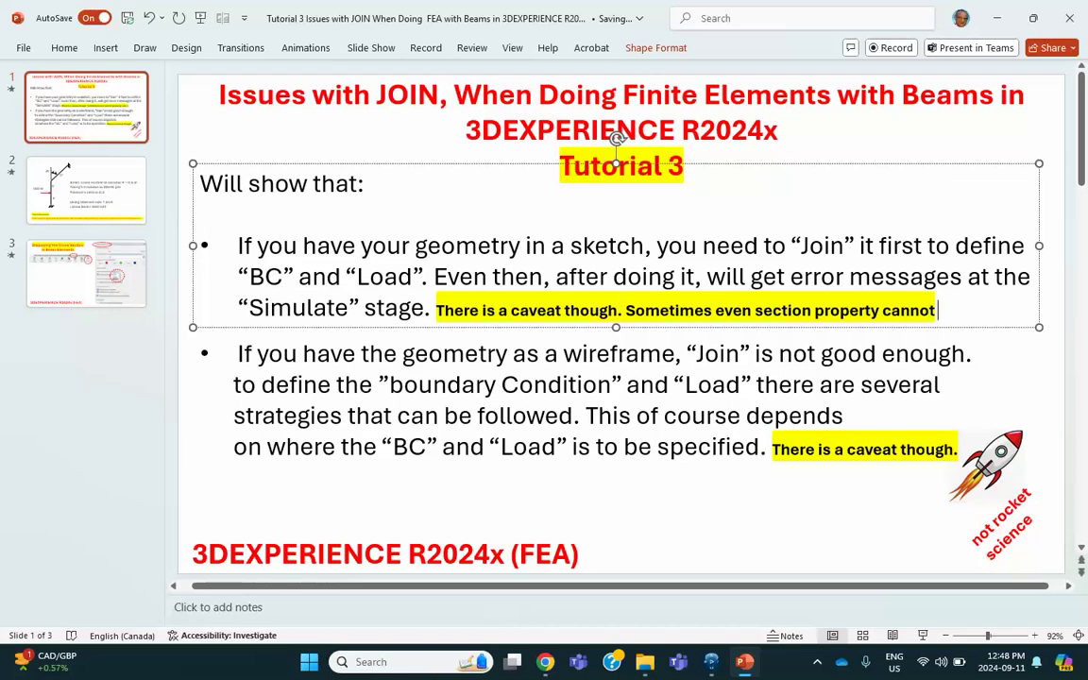